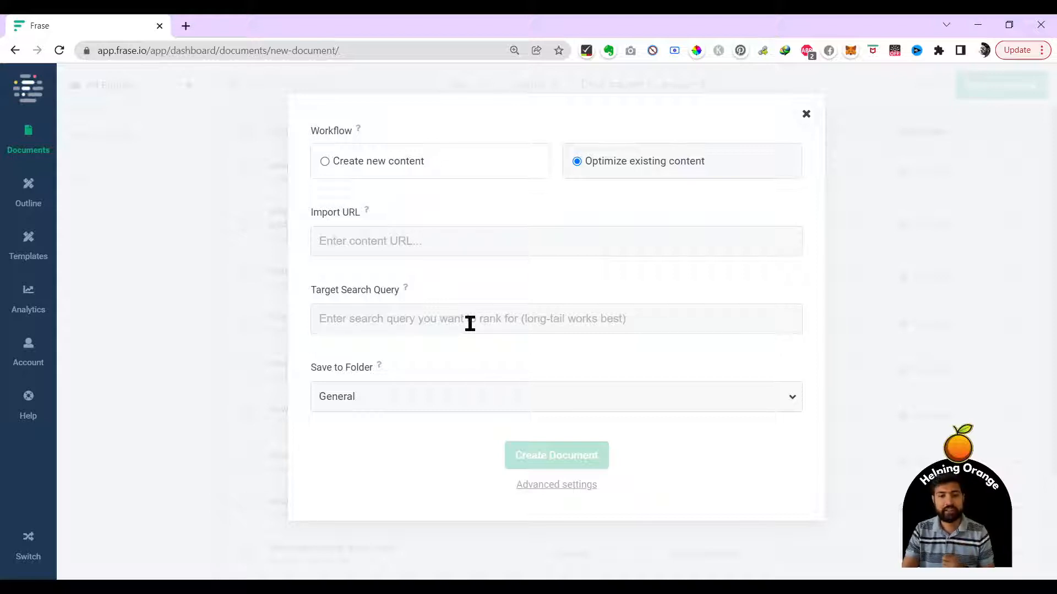
- Create a new-content document targeting the search query "best room fan" and start processing its top 20 Google results
{"action": "left_click", "coordinate": [402, 173]}
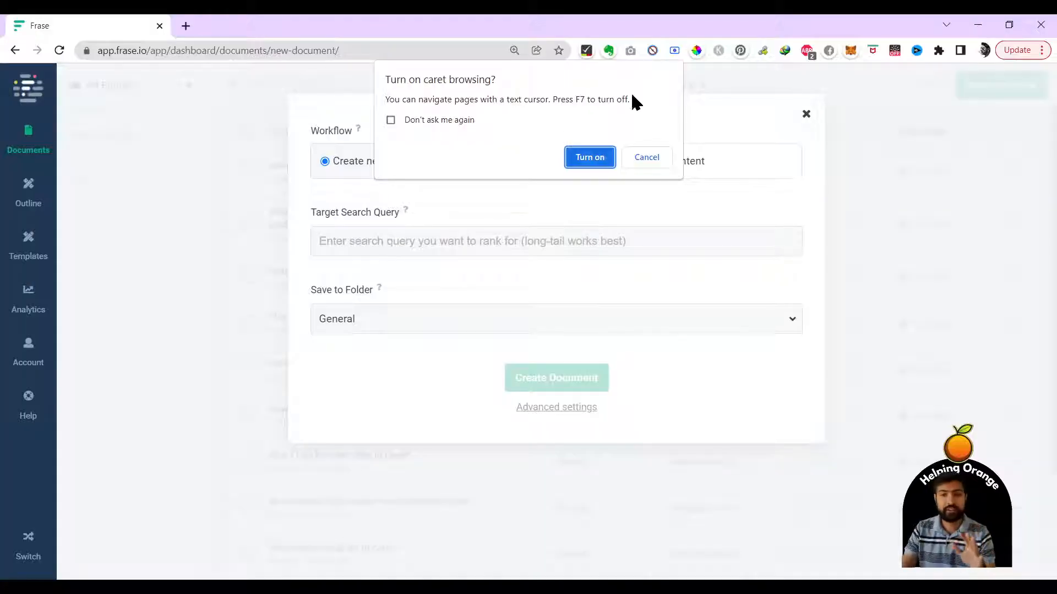
{"action": "left_click", "coordinate": [648, 157]}
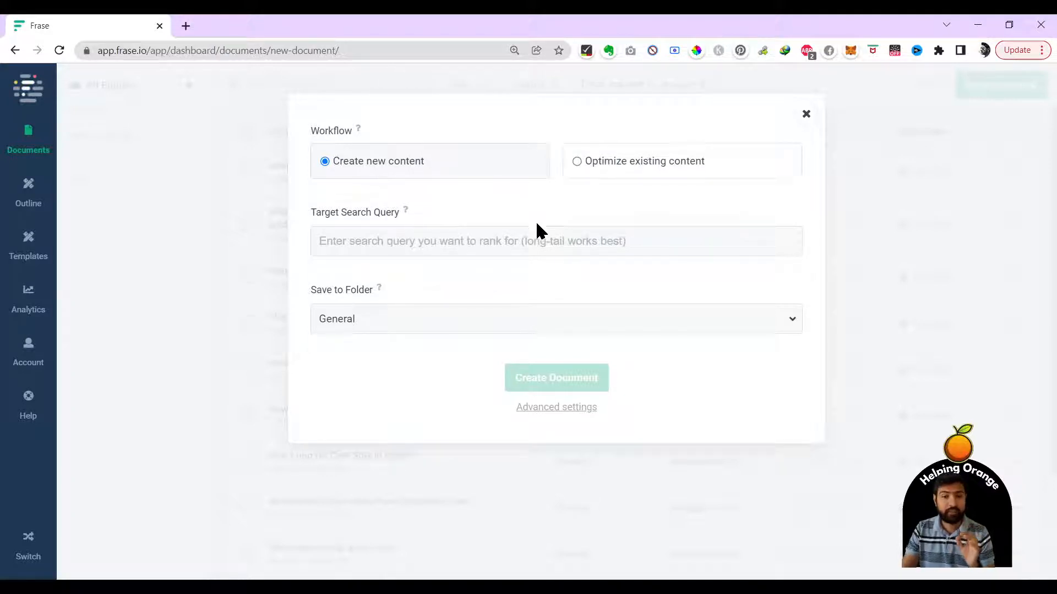
{"action": "left_click", "coordinate": [543, 246]}
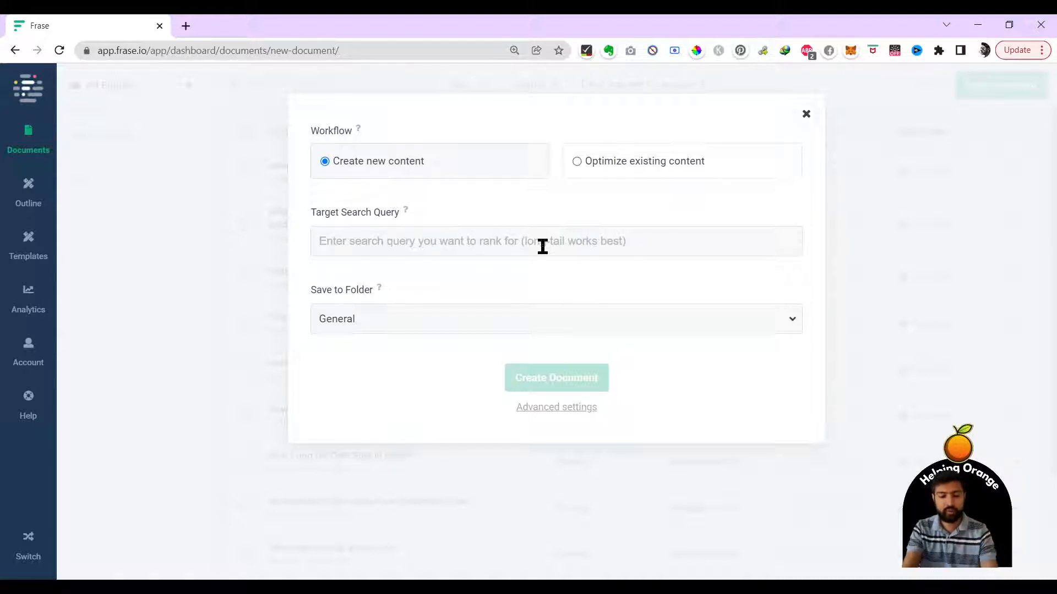
{"action": "type", "text": "best"}
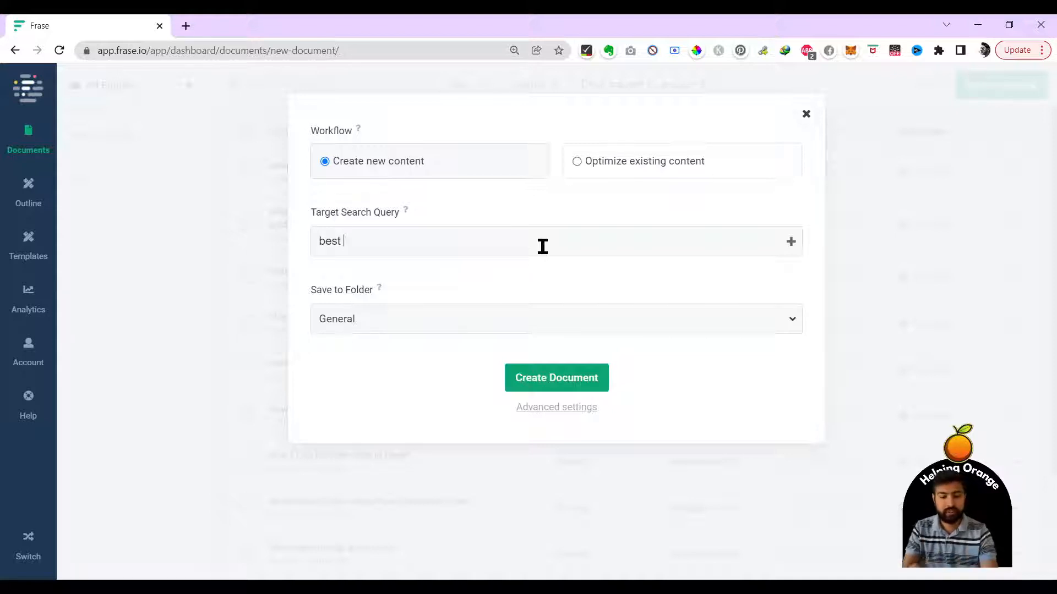
{"action": "type", "text": "roo"}
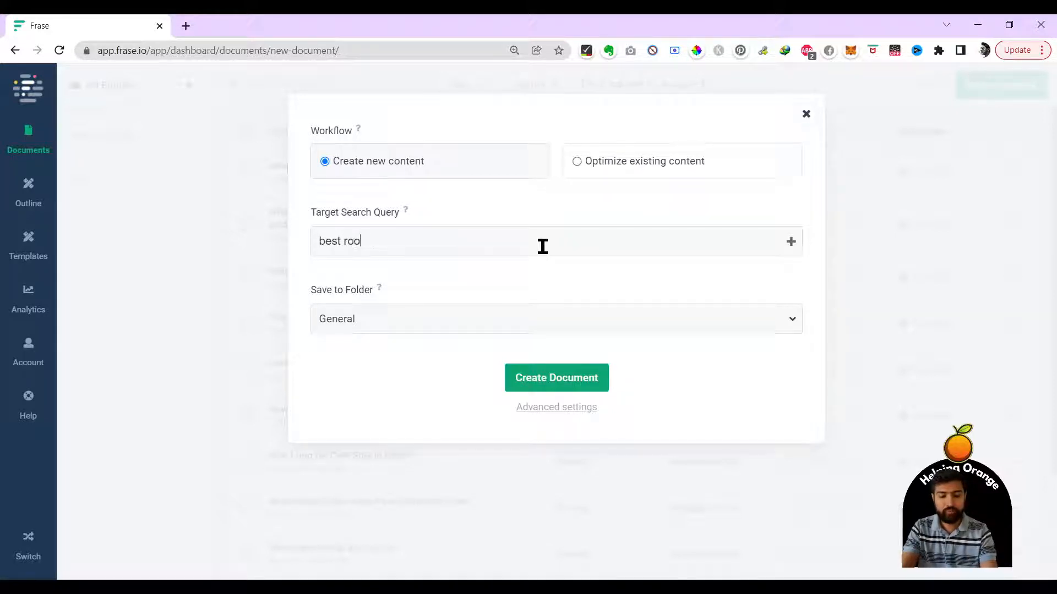
{"action": "type", "text": "m fan"}
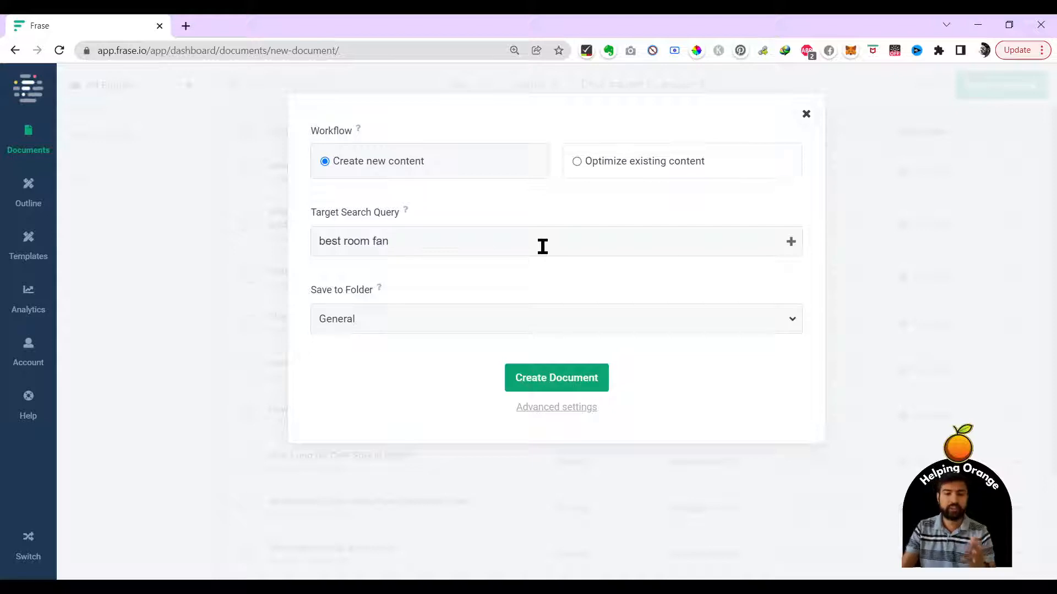
{"action": "left_click", "coordinate": [553, 381]}
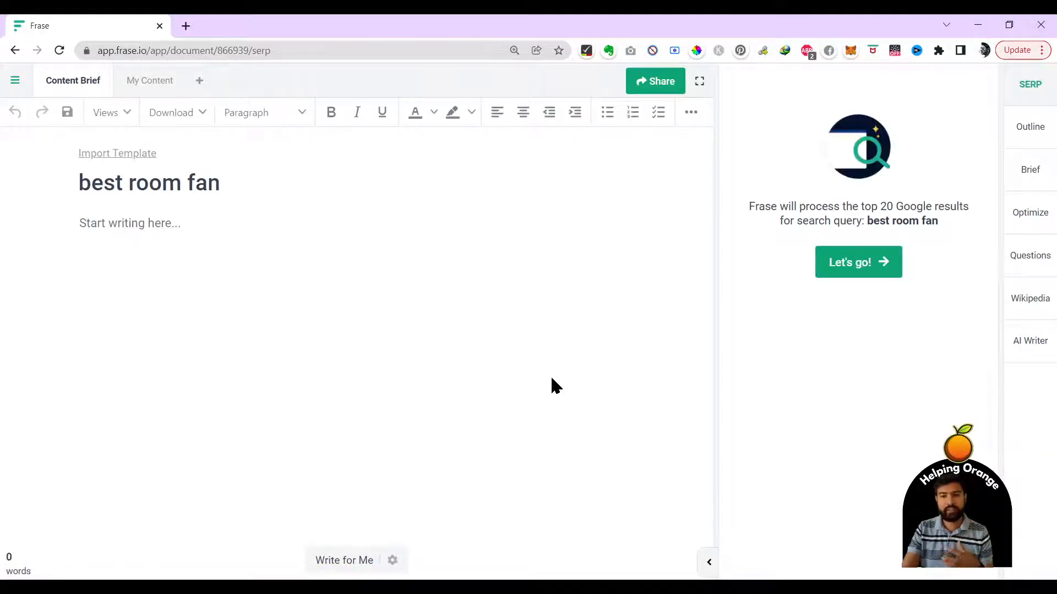
{"action": "left_click", "coordinate": [848, 274]}
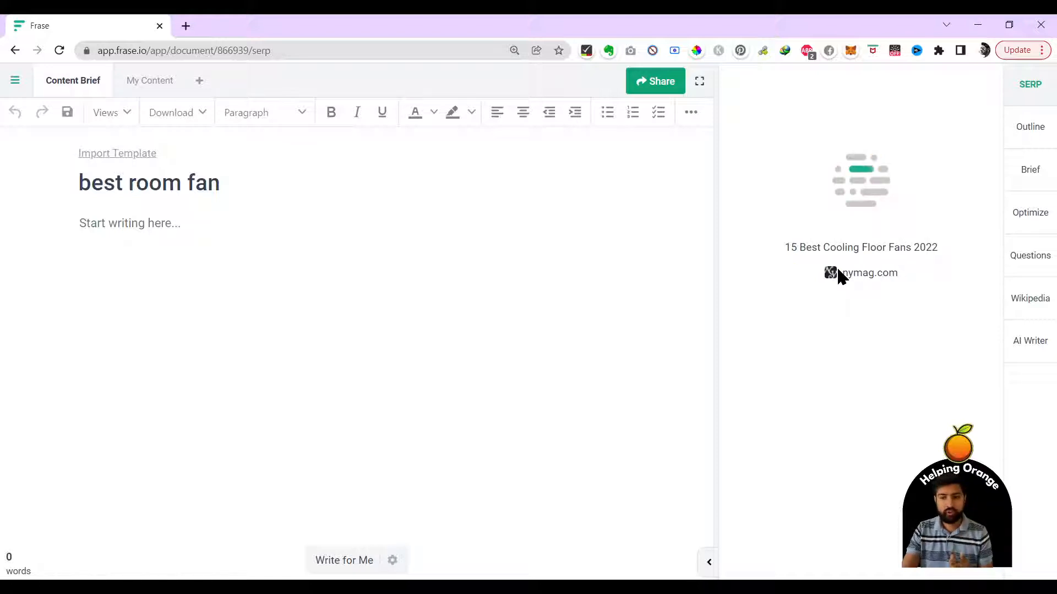
- View the document's My Content draft and its sharing options, returning to the Content Brief
{"action": "left_click", "coordinate": [123, 236]}
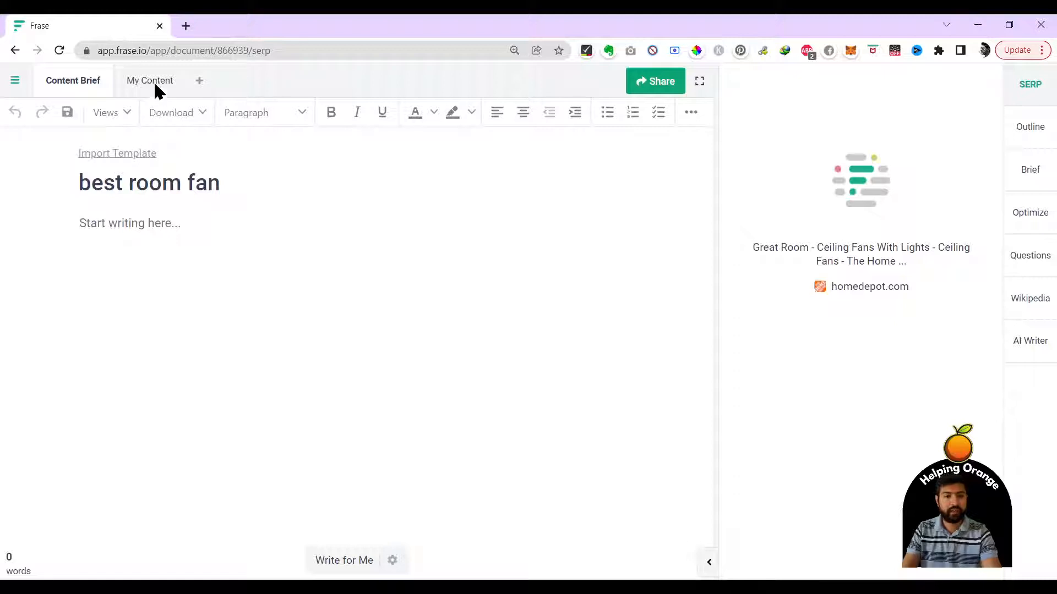
{"action": "left_click", "coordinate": [150, 81]}
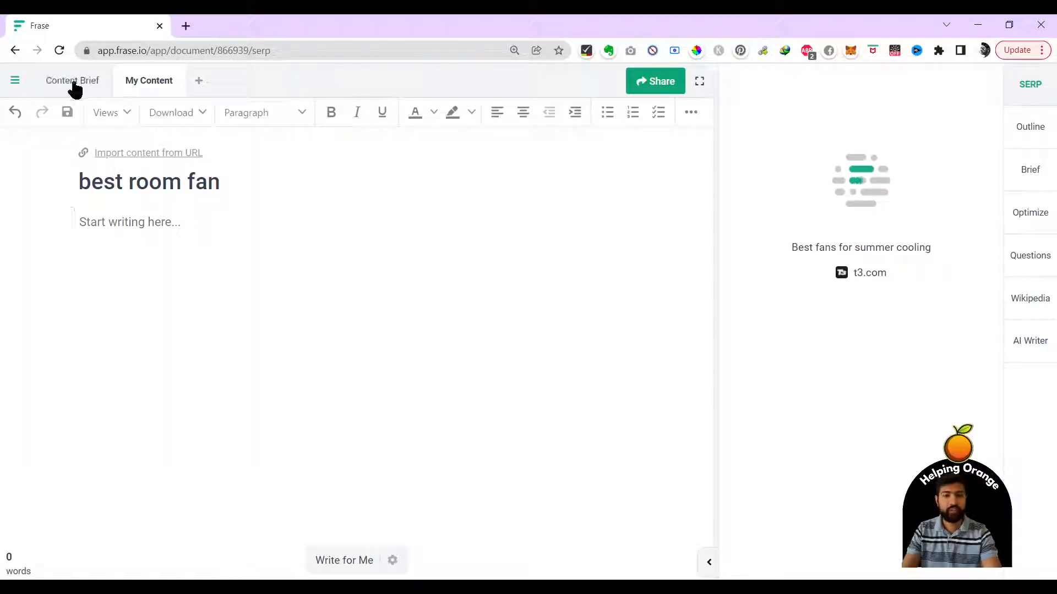
{"action": "left_click", "coordinate": [72, 84]}
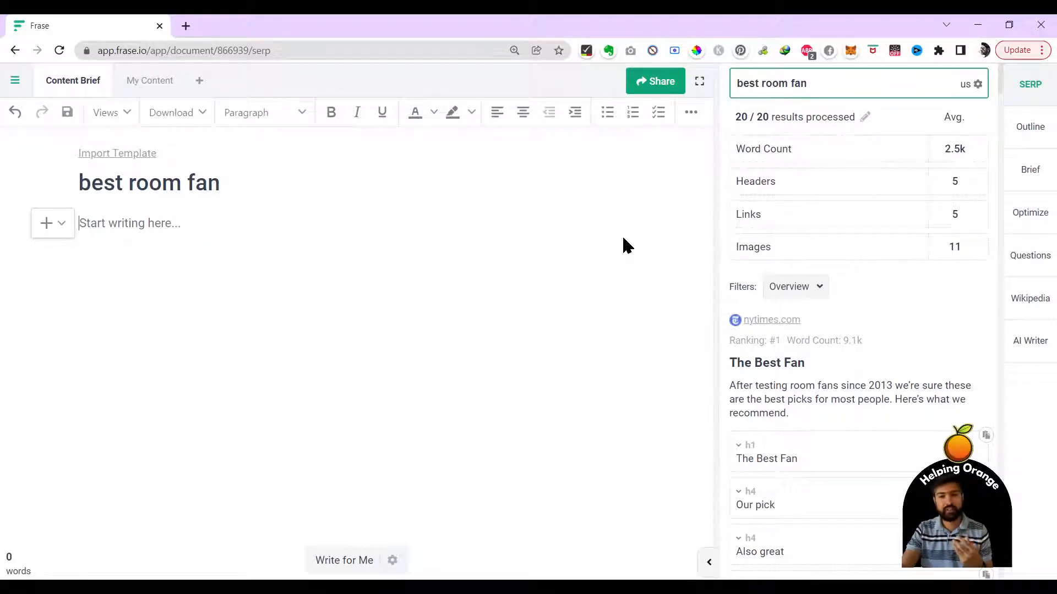
{"action": "left_click", "coordinate": [645, 88]}
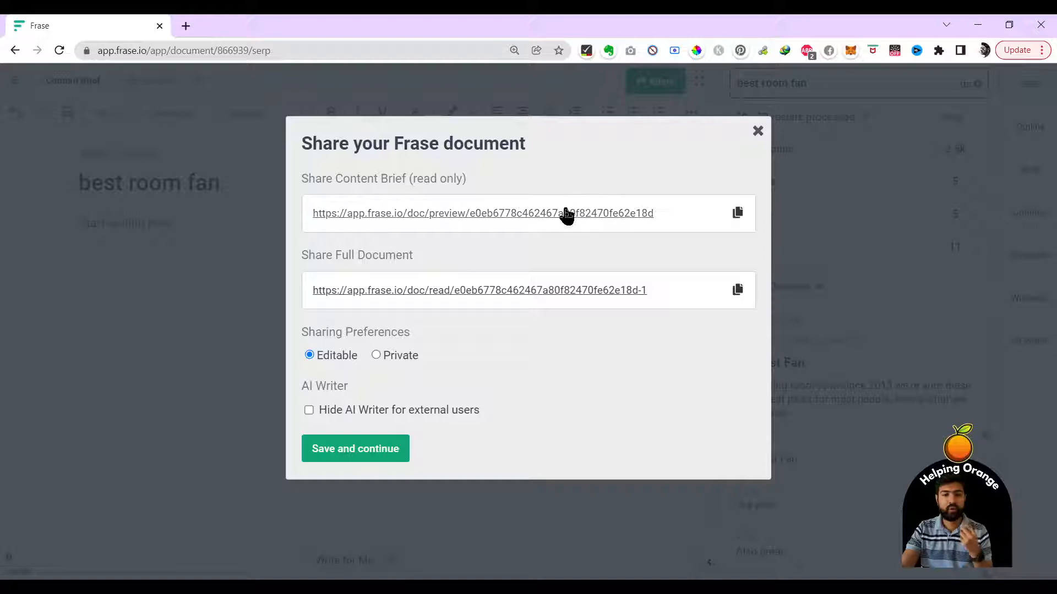
{"action": "left_click", "coordinate": [758, 130]}
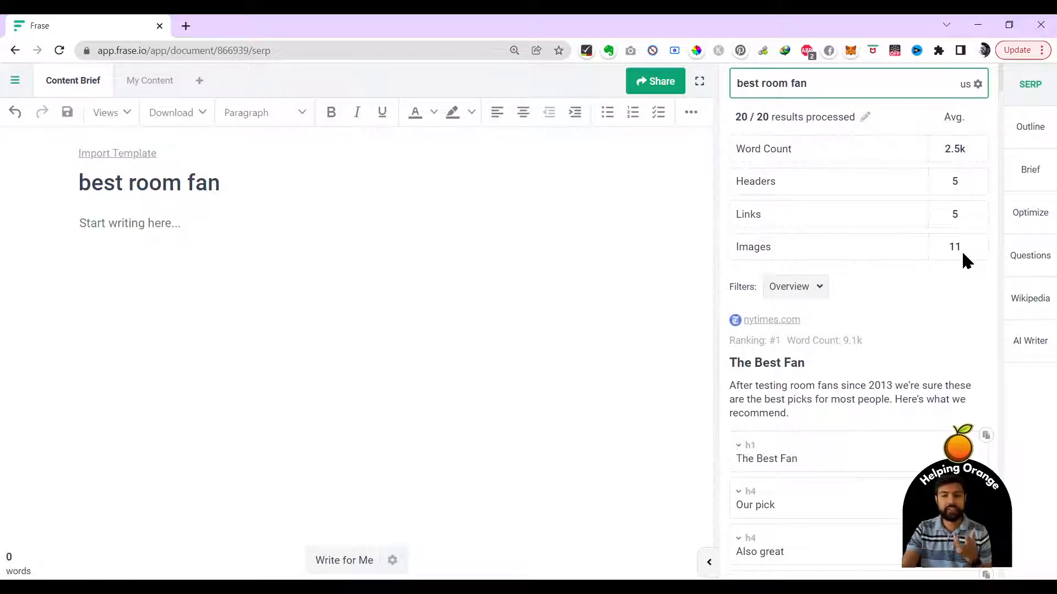
- Examine the rankings, word counts and headings of the top search results for the query
{"action": "scroll", "coordinate": [963, 255], "scroll_direction": "down", "scroll_amount": 3}
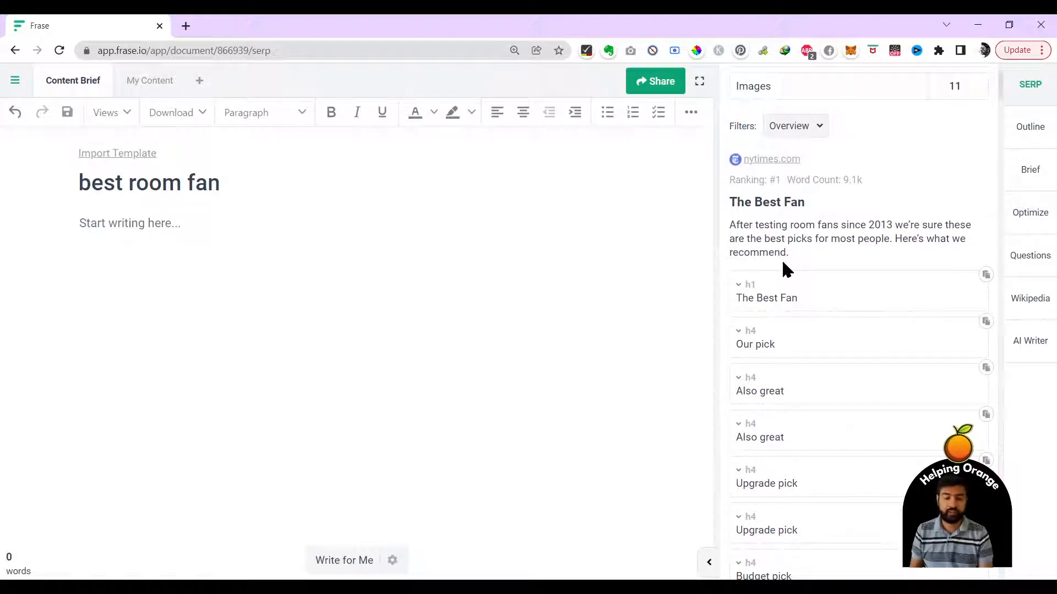
{"action": "scroll", "coordinate": [781, 259], "scroll_direction": "down", "scroll_amount": 3}
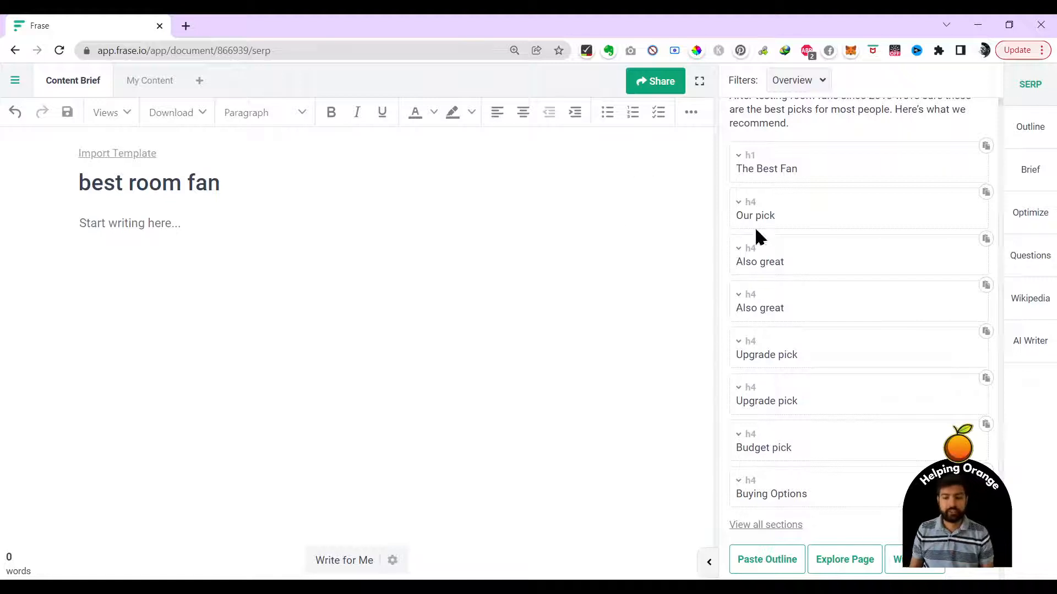
{"action": "scroll", "coordinate": [838, 310], "scroll_direction": "down", "scroll_amount": 3}
{"action": "scroll", "coordinate": [839, 313], "scroll_direction": "up", "scroll_amount": 5}
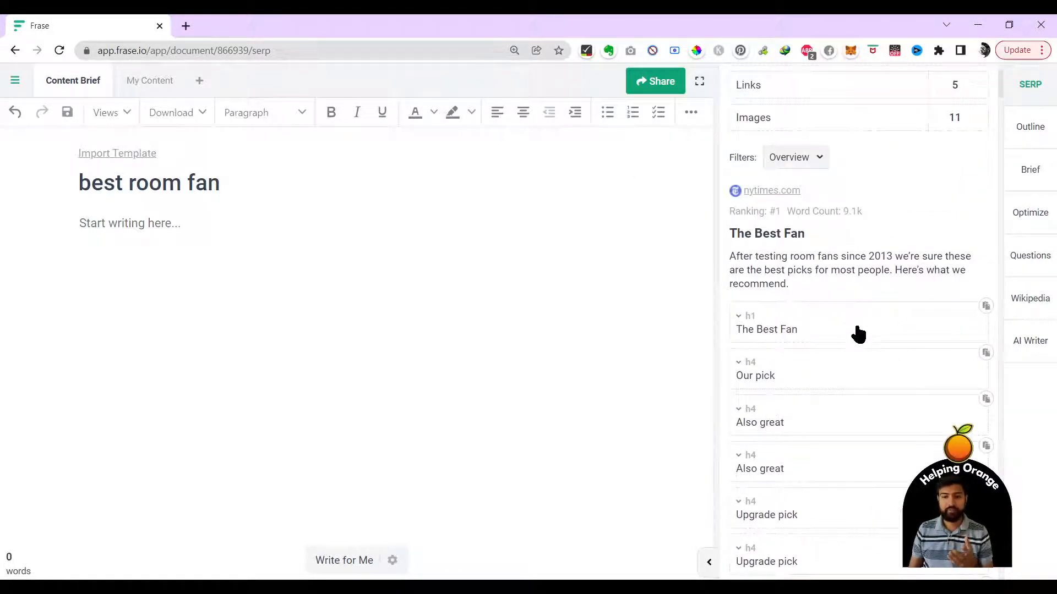
{"action": "scroll", "coordinate": [884, 425], "scroll_direction": "down", "scroll_amount": 1}
{"action": "scroll", "coordinate": [882, 424], "scroll_direction": "down", "scroll_amount": 3}
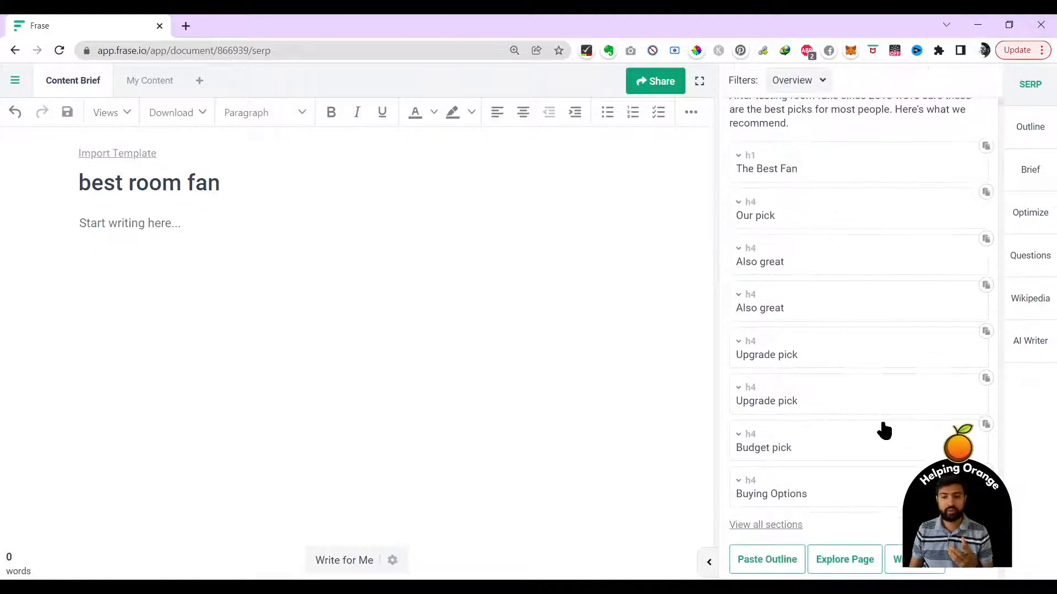
{"action": "scroll", "coordinate": [879, 432], "scroll_direction": "down", "scroll_amount": 3}
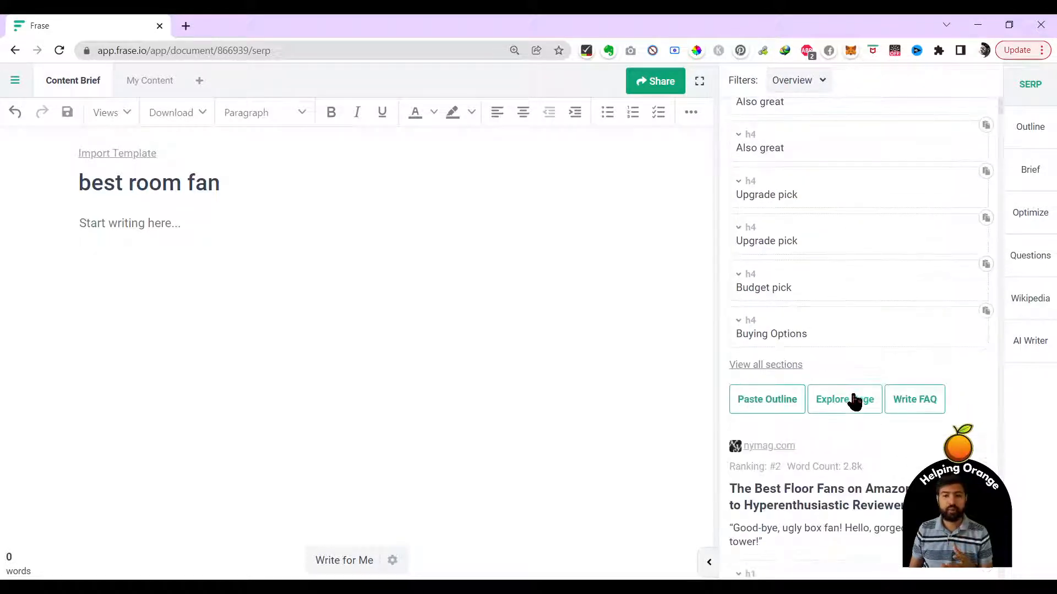
{"action": "scroll", "coordinate": [811, 349], "scroll_direction": "down", "scroll_amount": 3}
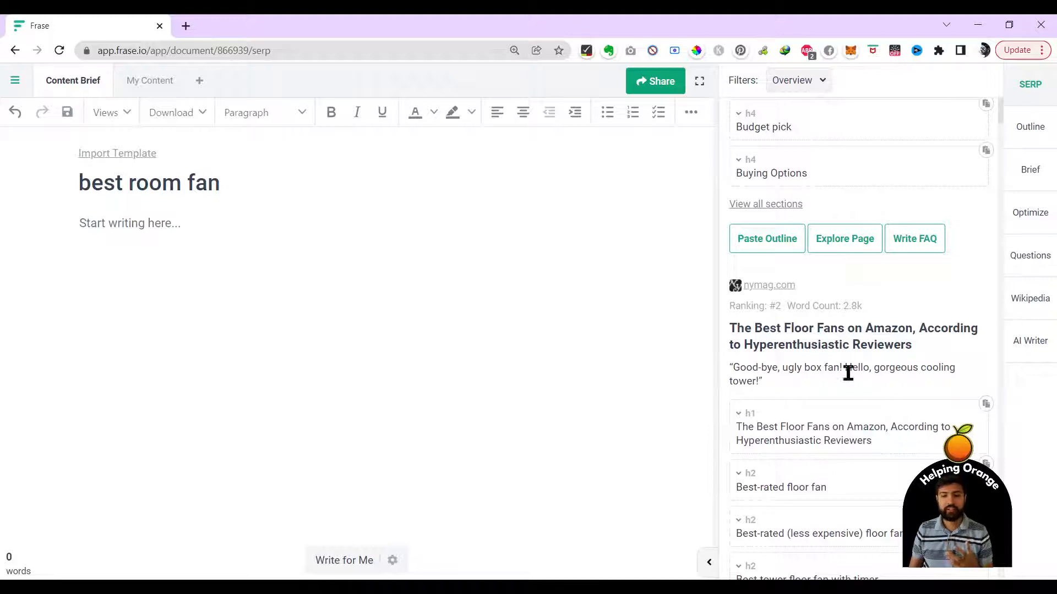
{"action": "scroll", "coordinate": [859, 391], "scroll_direction": "down", "scroll_amount": 3}
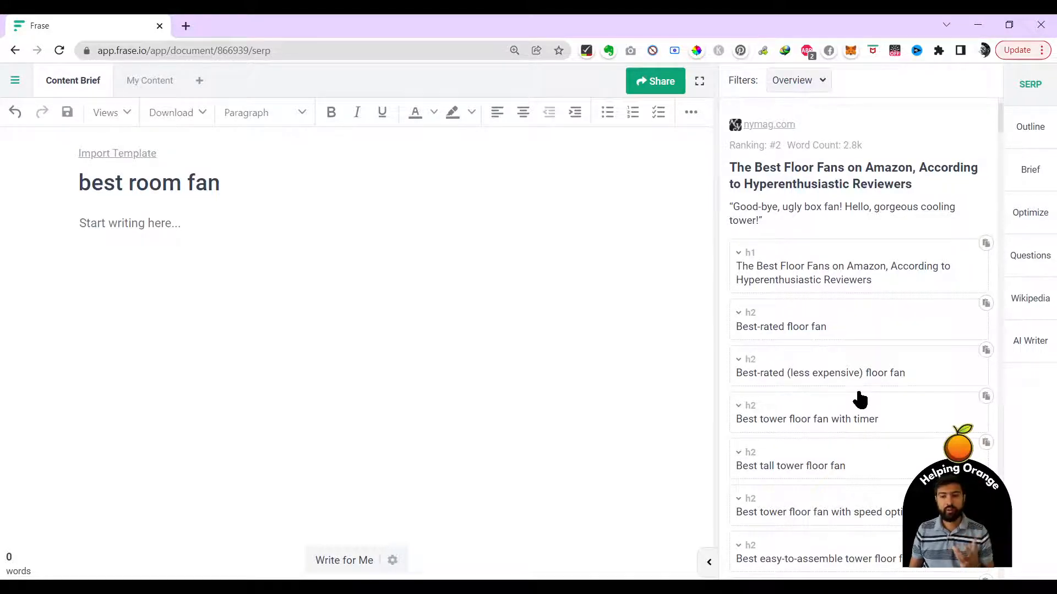
{"action": "scroll", "coordinate": [860, 399], "scroll_direction": "down", "scroll_amount": 9}
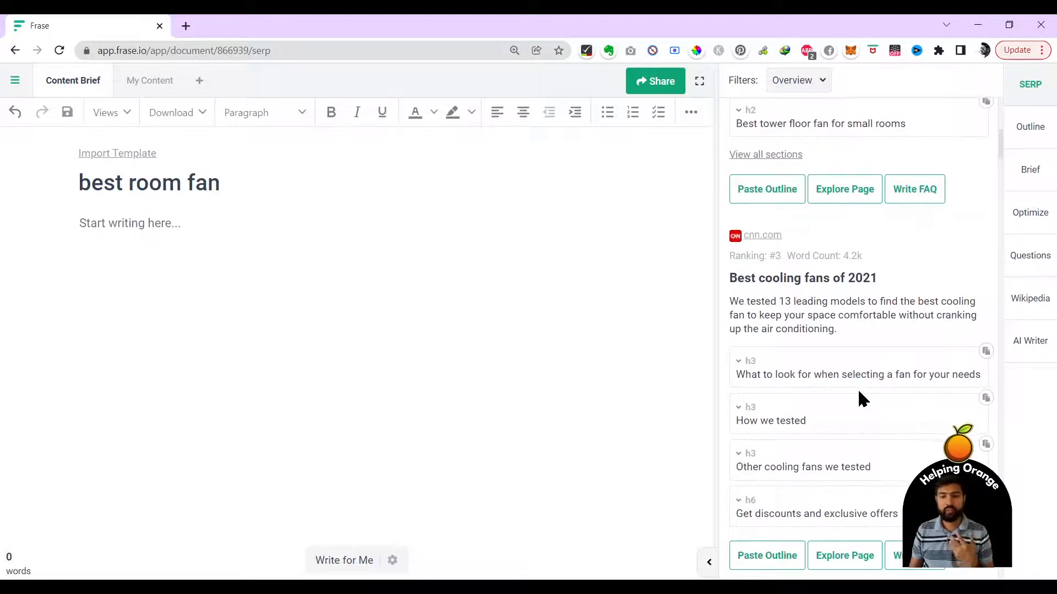
{"action": "scroll", "coordinate": [859, 393], "scroll_direction": "down", "scroll_amount": 3}
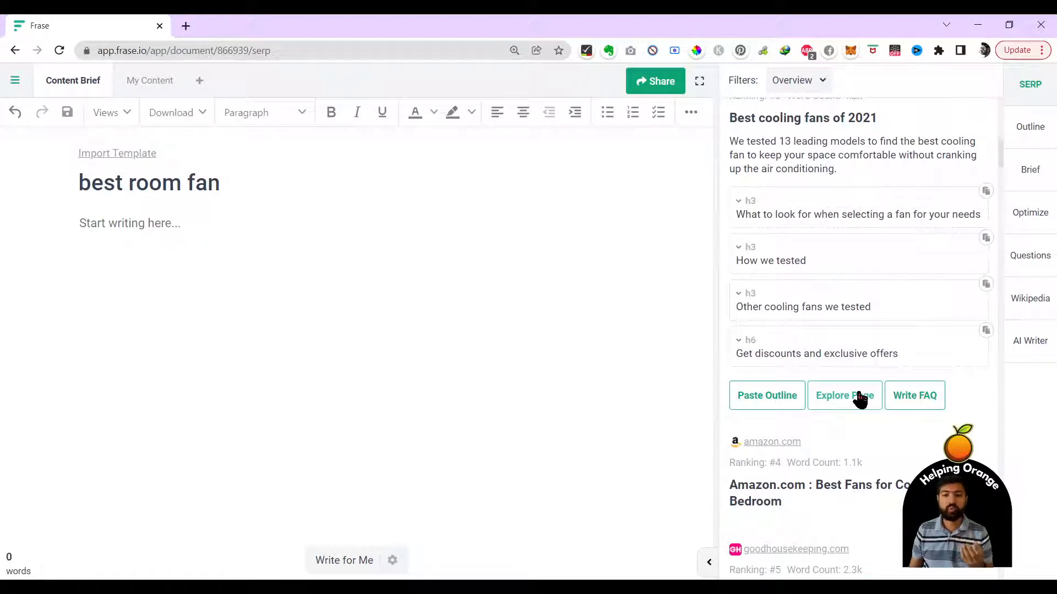
{"action": "scroll", "coordinate": [859, 399], "scroll_direction": "down", "scroll_amount": 3}
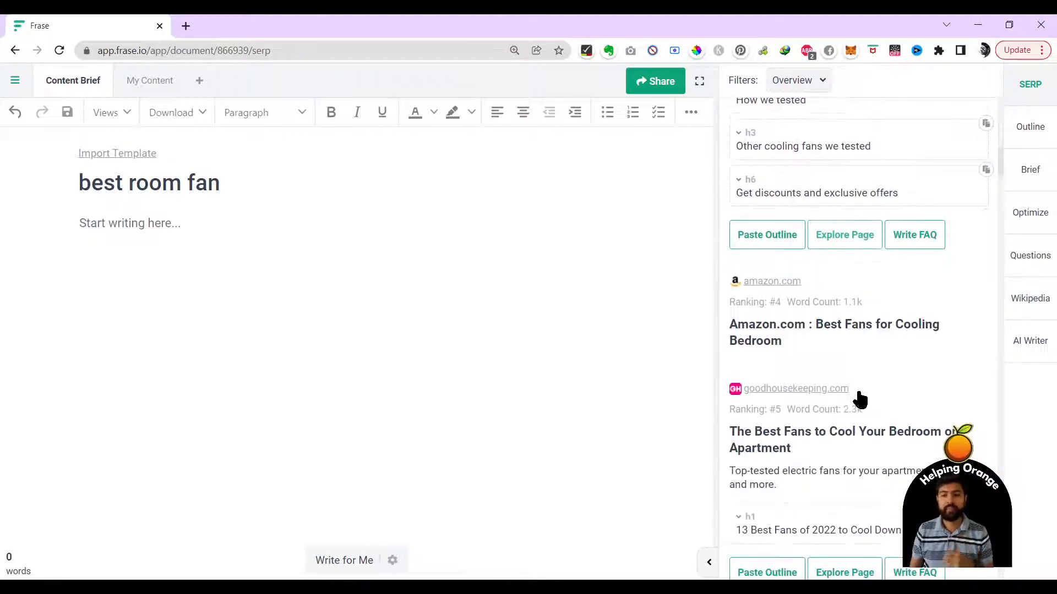
{"action": "scroll", "coordinate": [859, 398], "scroll_direction": "down", "scroll_amount": 3}
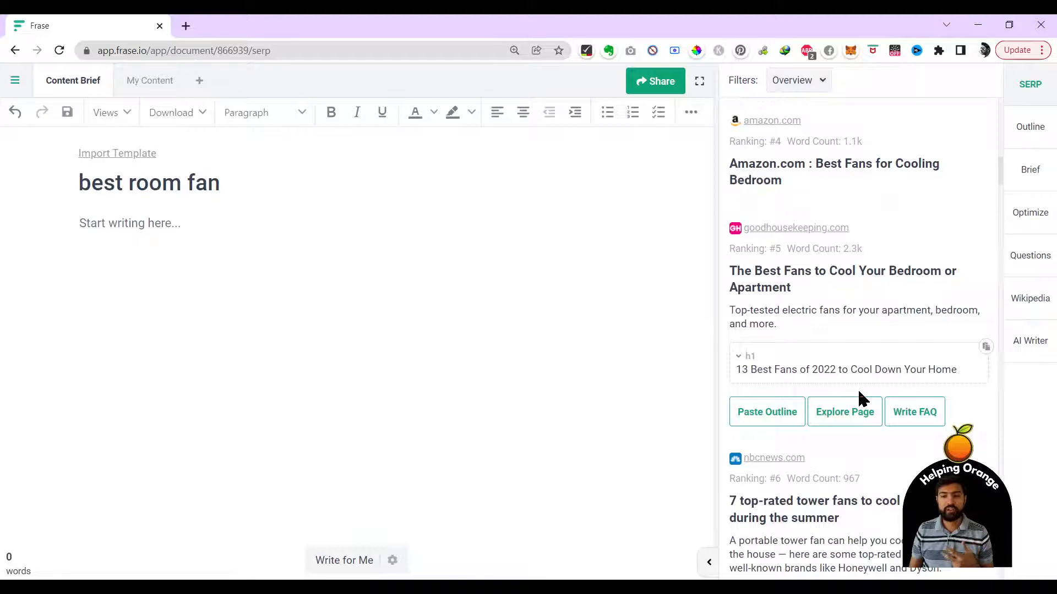
{"action": "scroll", "coordinate": [858, 397], "scroll_direction": "down", "scroll_amount": 6}
{"action": "scroll", "coordinate": [860, 400], "scroll_direction": "down", "scroll_amount": 6}
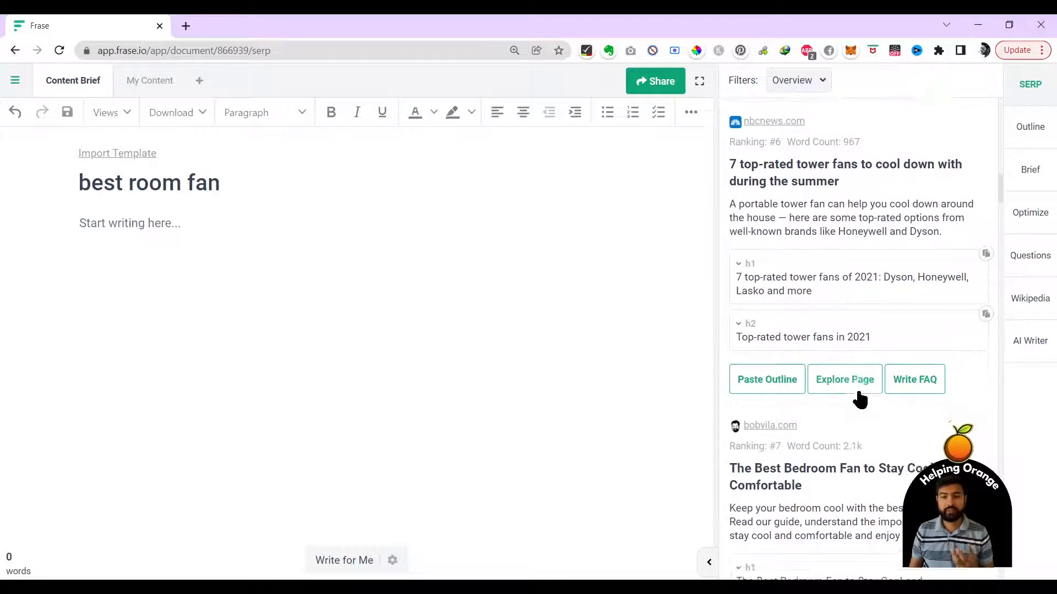
{"action": "scroll", "coordinate": [860, 399], "scroll_direction": "down", "scroll_amount": 9}
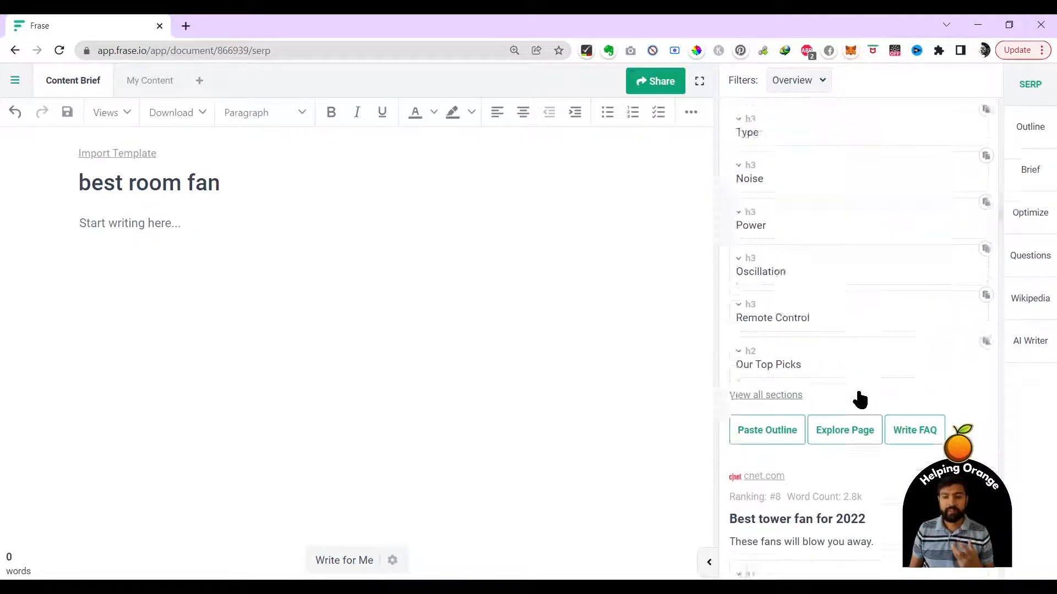
{"action": "scroll", "coordinate": [859, 398], "scroll_direction": "down", "scroll_amount": 18}
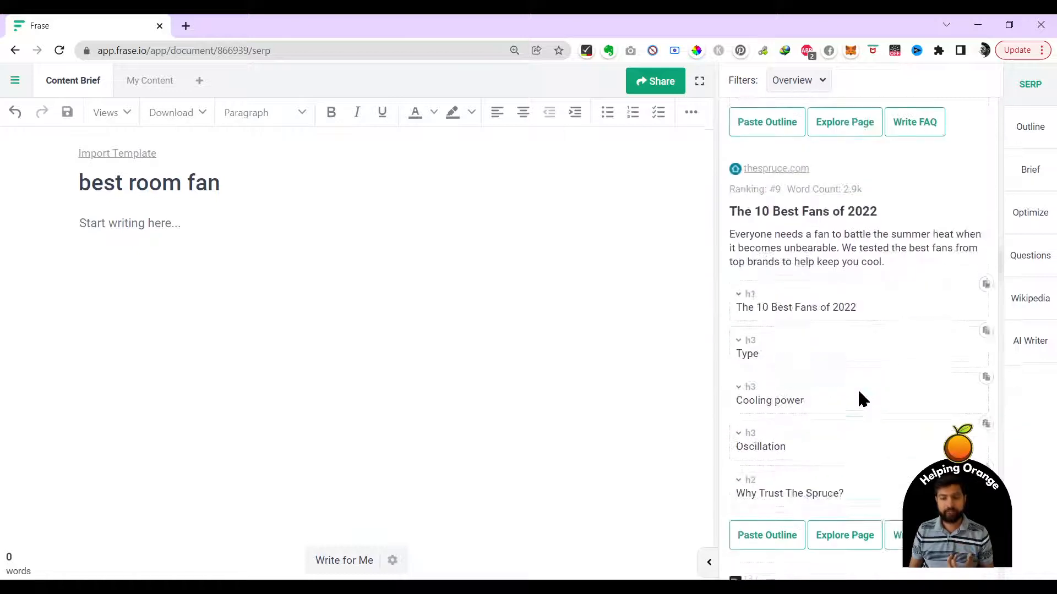
{"action": "scroll", "coordinate": [859, 397], "scroll_direction": "up", "scroll_amount": 11}
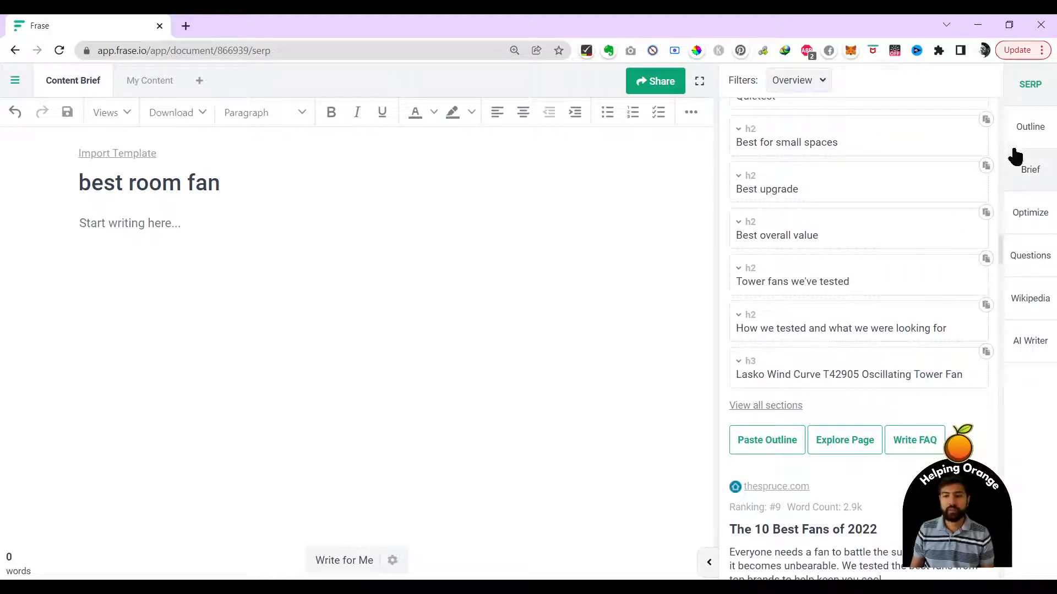
- Open the SERP Explorer for composing the document outline
{"action": "left_click", "coordinate": [1046, 132]}
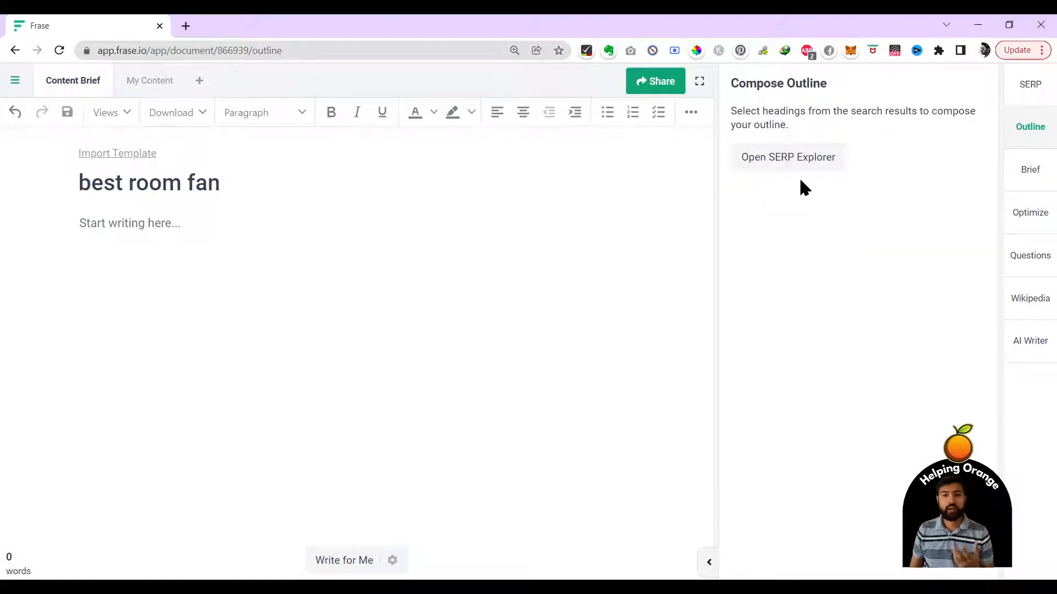
{"action": "left_click", "coordinate": [805, 158]}
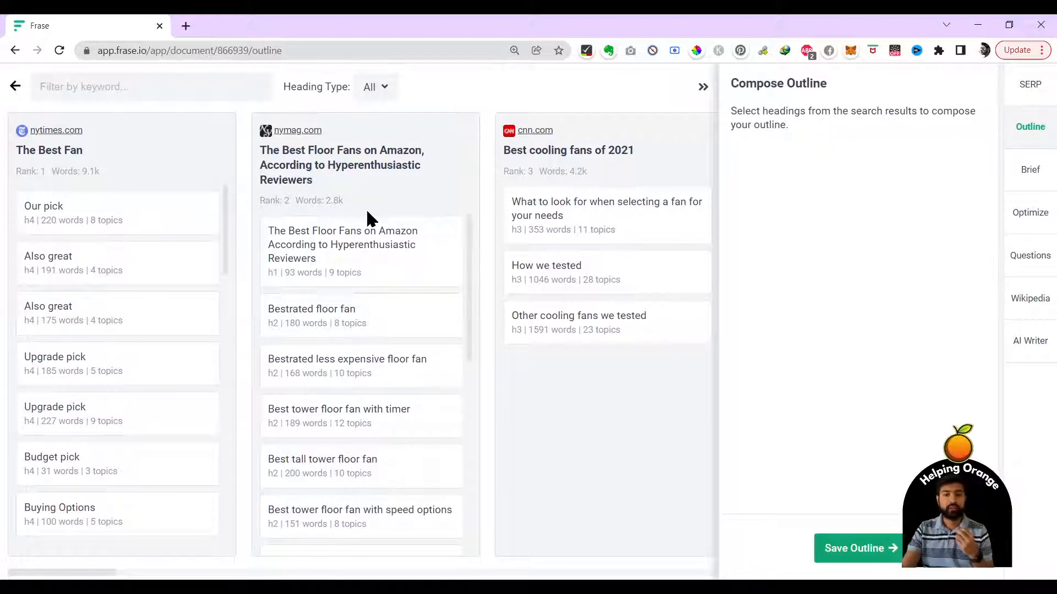
- Examine the headings of the nytimes.com article "The Best Fan" as candidates for the outline
{"action": "scroll", "coordinate": [77, 338], "scroll_direction": "down", "scroll_amount": 10}
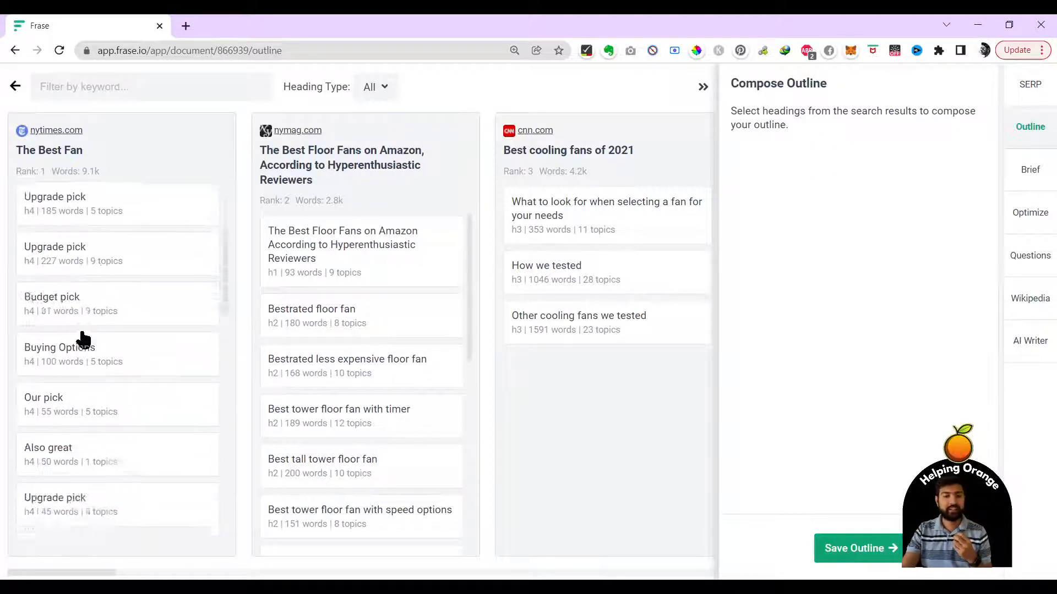
{"action": "scroll", "coordinate": [83, 340], "scroll_direction": "down", "scroll_amount": 5}
{"action": "scroll", "coordinate": [83, 338], "scroll_direction": "up", "scroll_amount": 6}
{"action": "scroll", "coordinate": [84, 338], "scroll_direction": "down", "scroll_amount": 5}
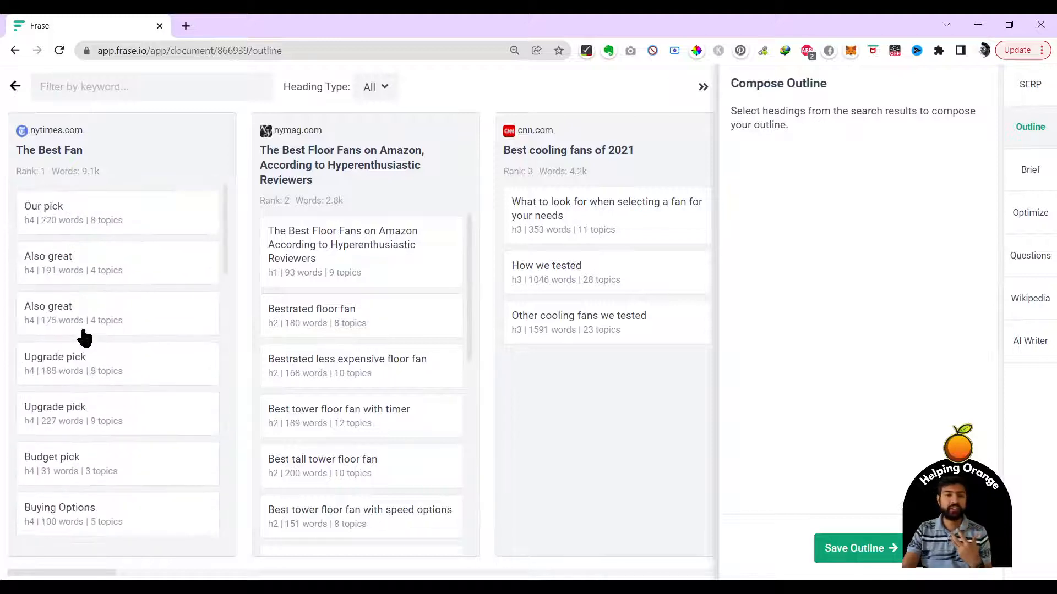
{"action": "scroll", "coordinate": [84, 338], "scroll_direction": "down", "scroll_amount": 5}
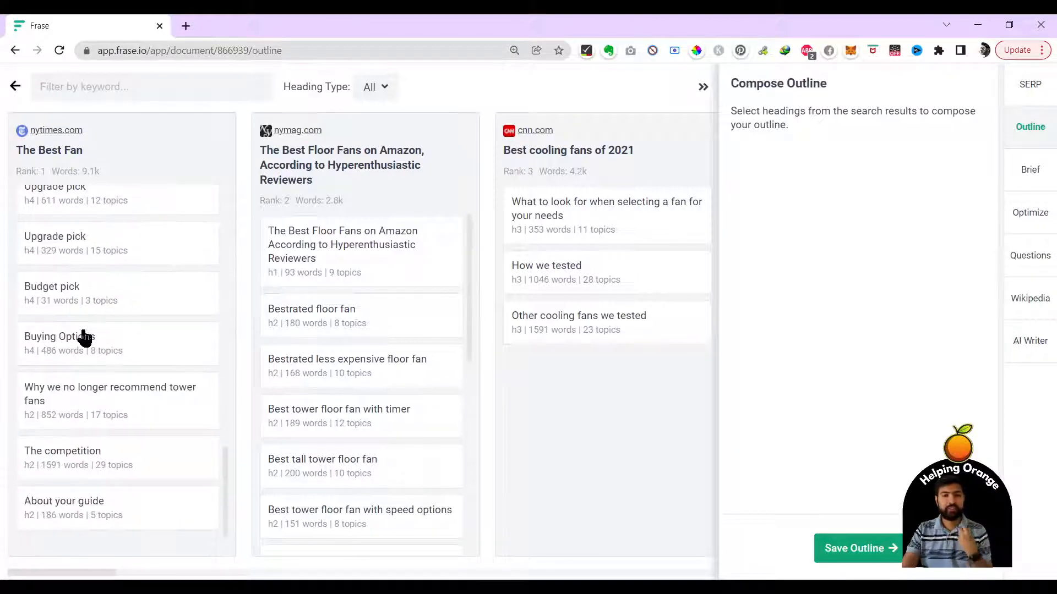
{"action": "scroll", "coordinate": [84, 337], "scroll_direction": "up", "scroll_amount": 2}
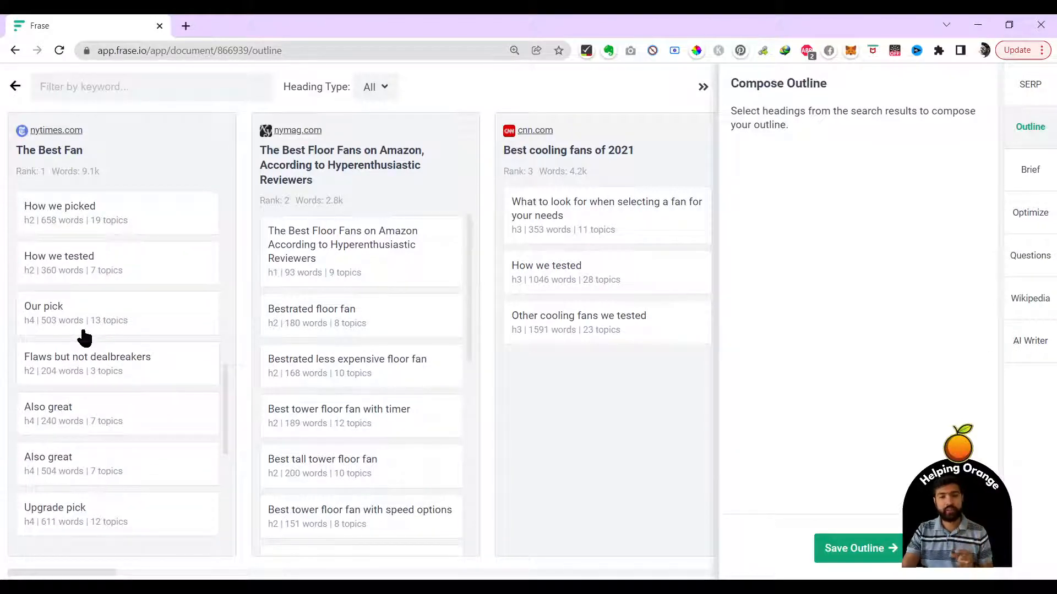
{"action": "scroll", "coordinate": [83, 337], "scroll_direction": "down", "scroll_amount": 5}
{"action": "scroll", "coordinate": [103, 335], "scroll_direction": "up", "scroll_amount": 10}
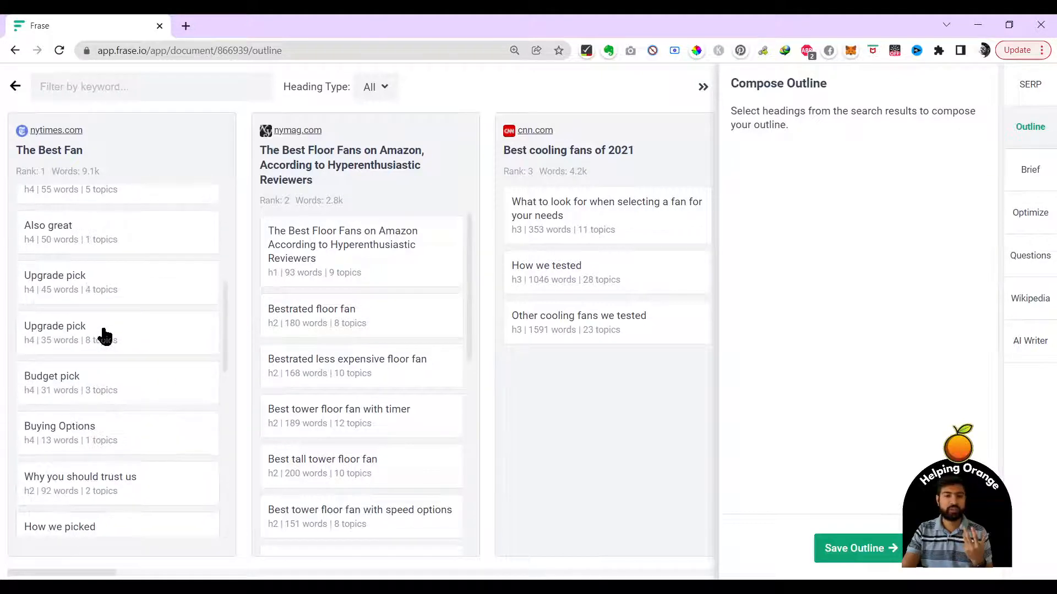
- Review the document's Content Brief options, the long-tail topics to optimize for and the questions from search results
{"action": "scroll", "coordinate": [104, 336], "scroll_direction": "up", "scroll_amount": 6}
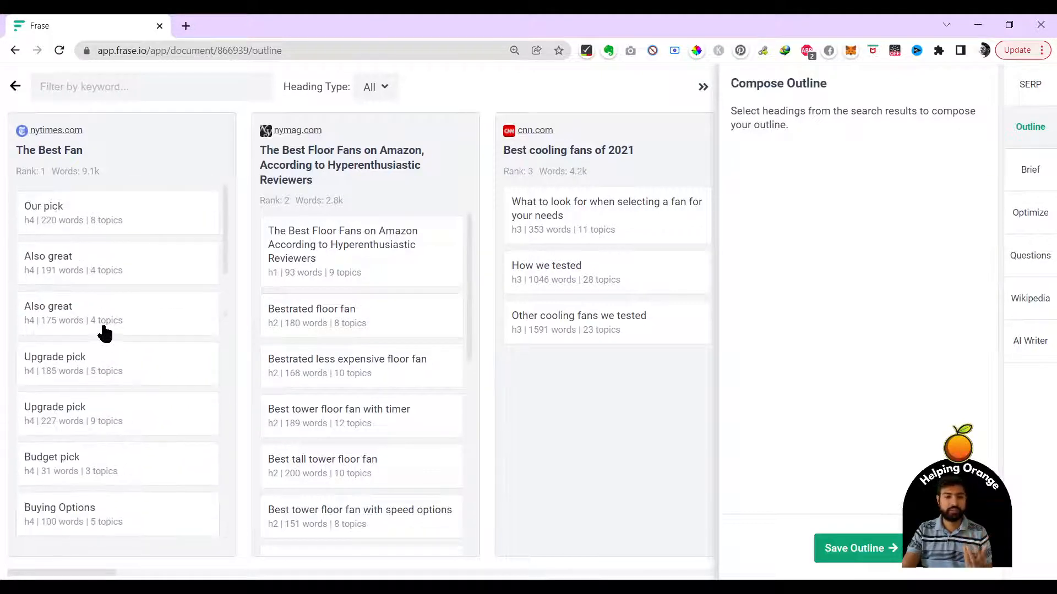
{"action": "left_click", "coordinate": [1027, 183]}
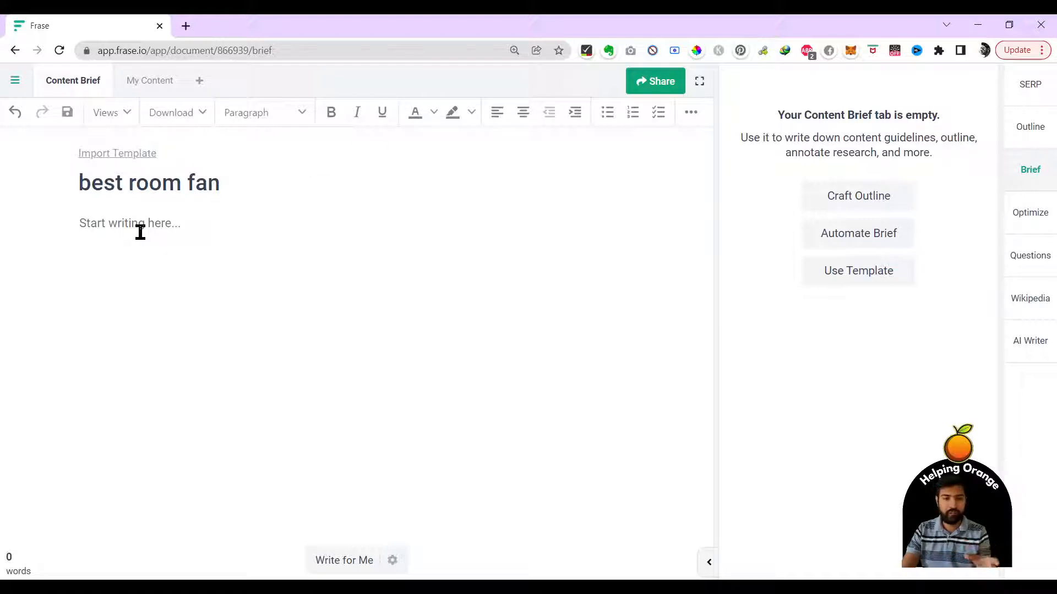
{"action": "left_click", "coordinate": [1019, 226]}
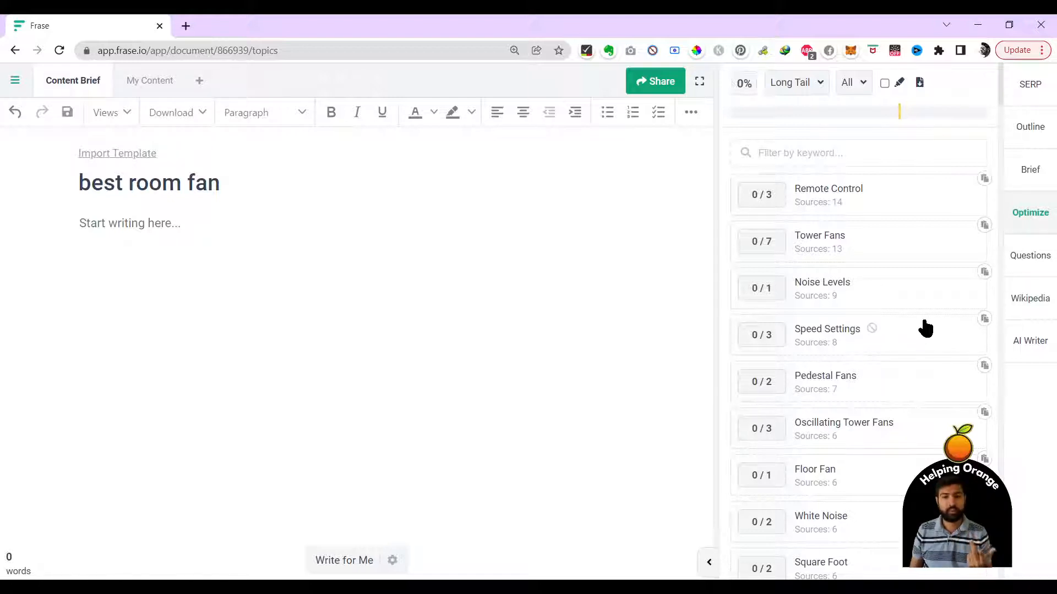
{"action": "left_click", "coordinate": [1039, 265]}
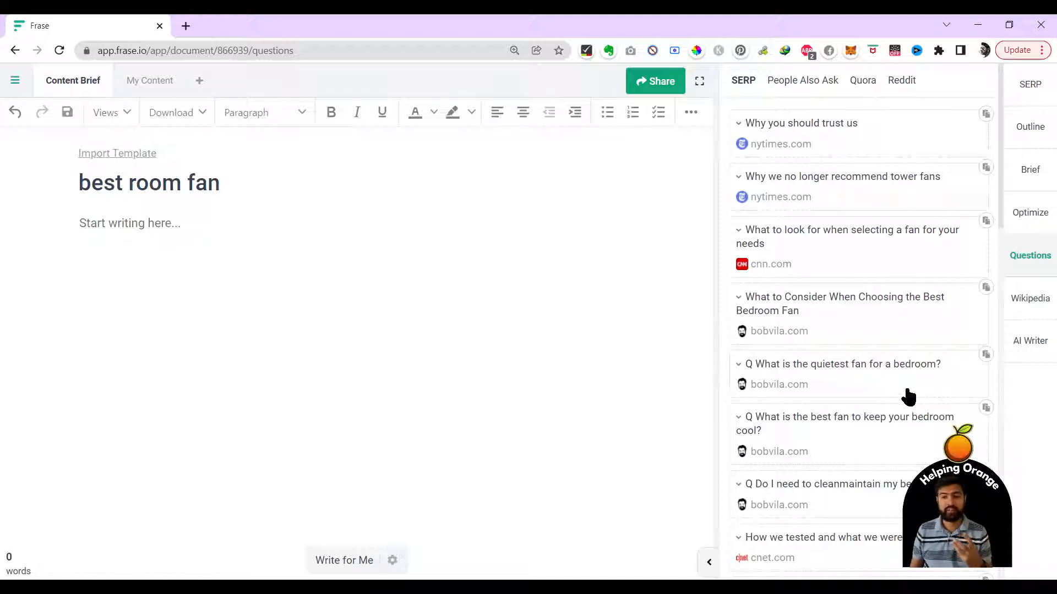
- Examine the related Wikipedia articles suggested for the document
{"action": "left_click", "coordinate": [1038, 317]}
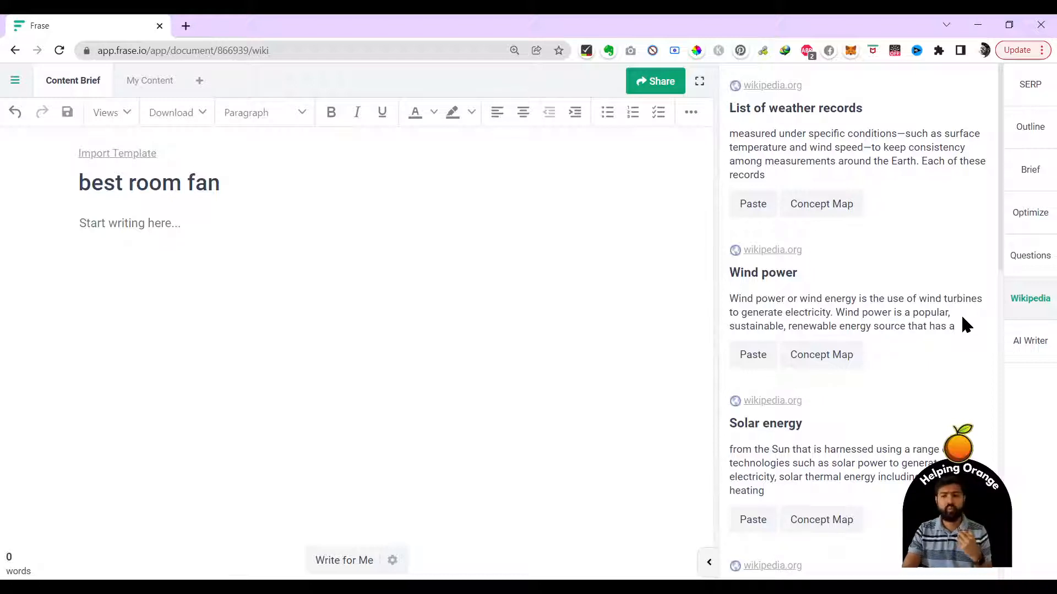
{"action": "scroll", "coordinate": [966, 327], "scroll_direction": "down", "scroll_amount": 5}
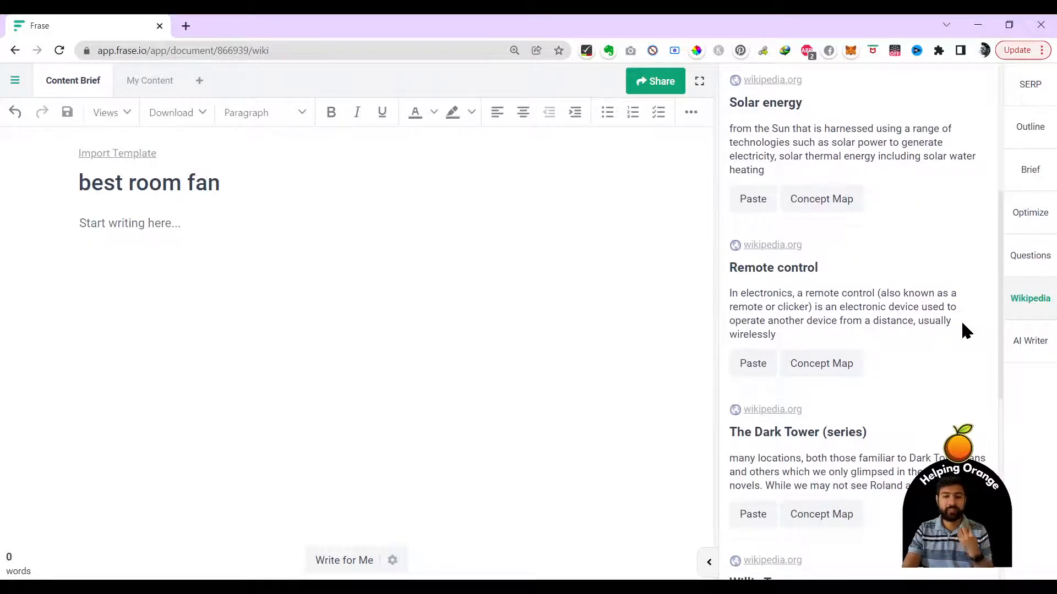
{"action": "scroll", "coordinate": [966, 331], "scroll_direction": "down", "scroll_amount": 3}
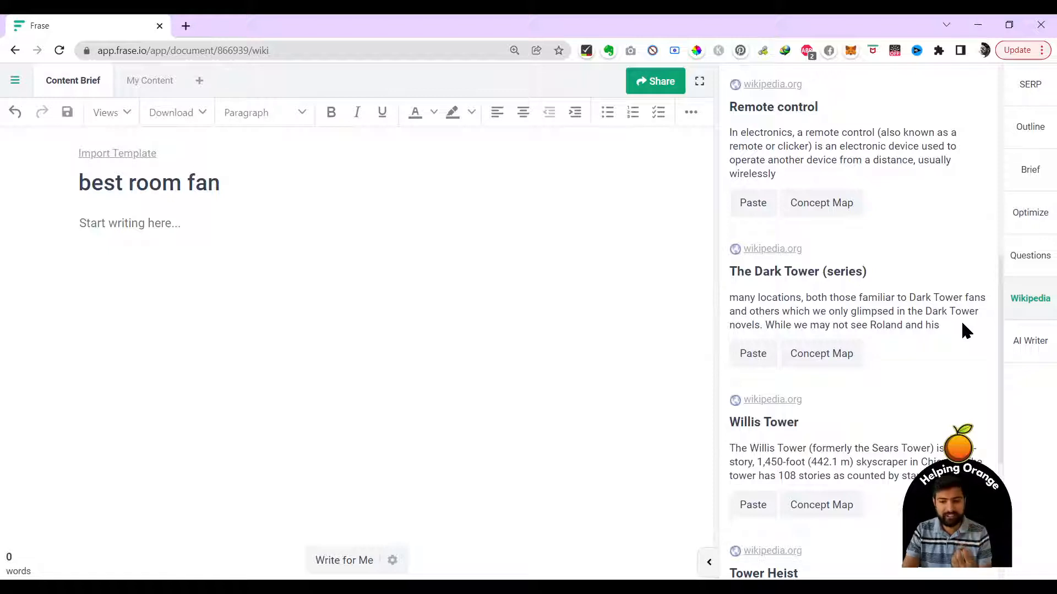
{"action": "scroll", "coordinate": [961, 330], "scroll_direction": "down", "scroll_amount": 5}
{"action": "scroll", "coordinate": [961, 329], "scroll_direction": "up", "scroll_amount": 13}
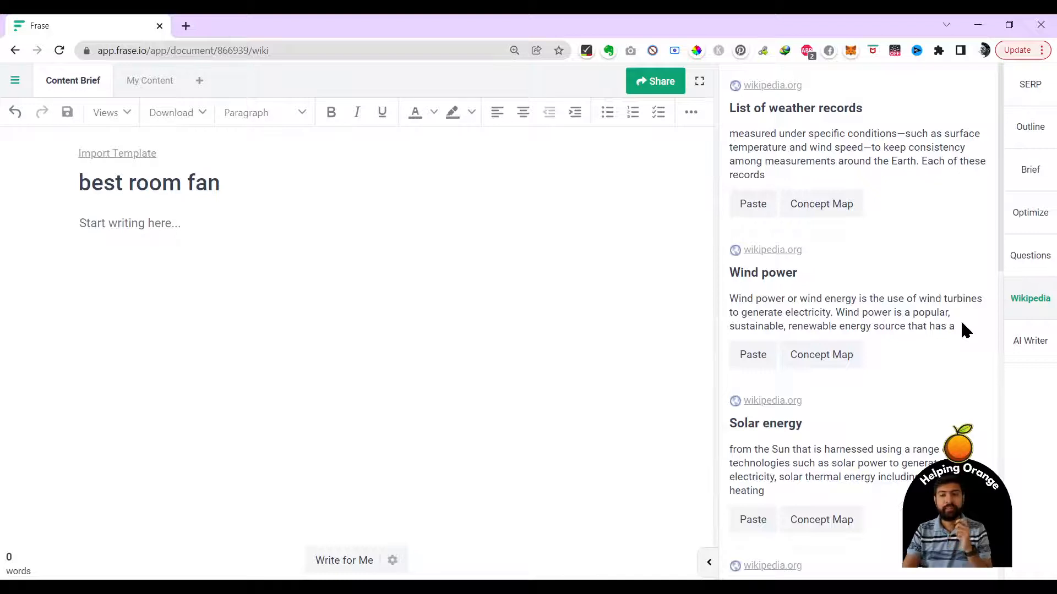
{"action": "scroll", "coordinate": [966, 331], "scroll_direction": "down", "scroll_amount": 3}
{"action": "scroll", "coordinate": [965, 332], "scroll_direction": "down", "scroll_amount": 3}
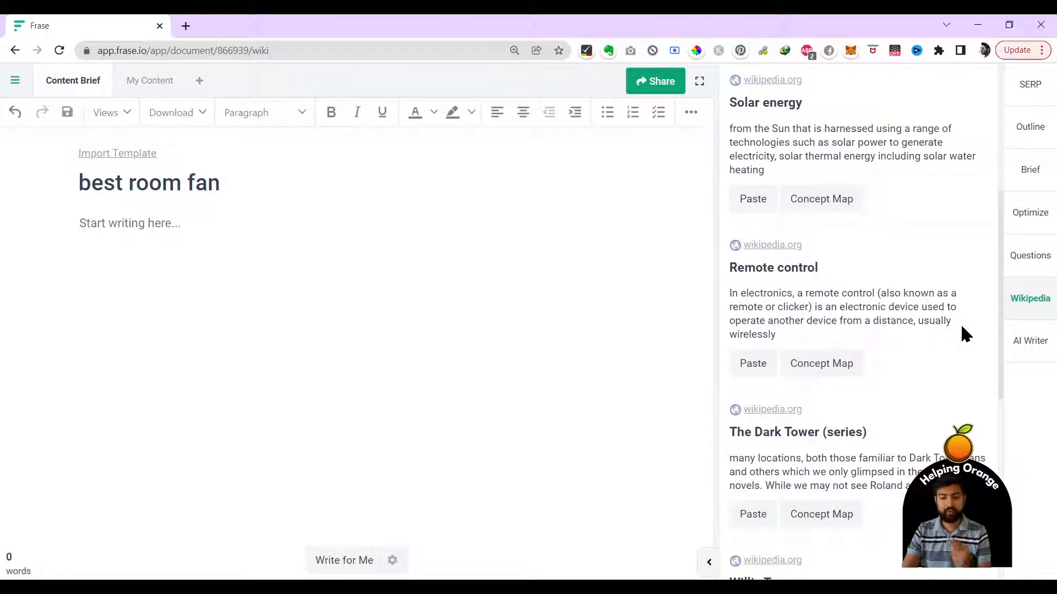
{"action": "scroll", "coordinate": [963, 330], "scroll_direction": "down", "scroll_amount": 8}
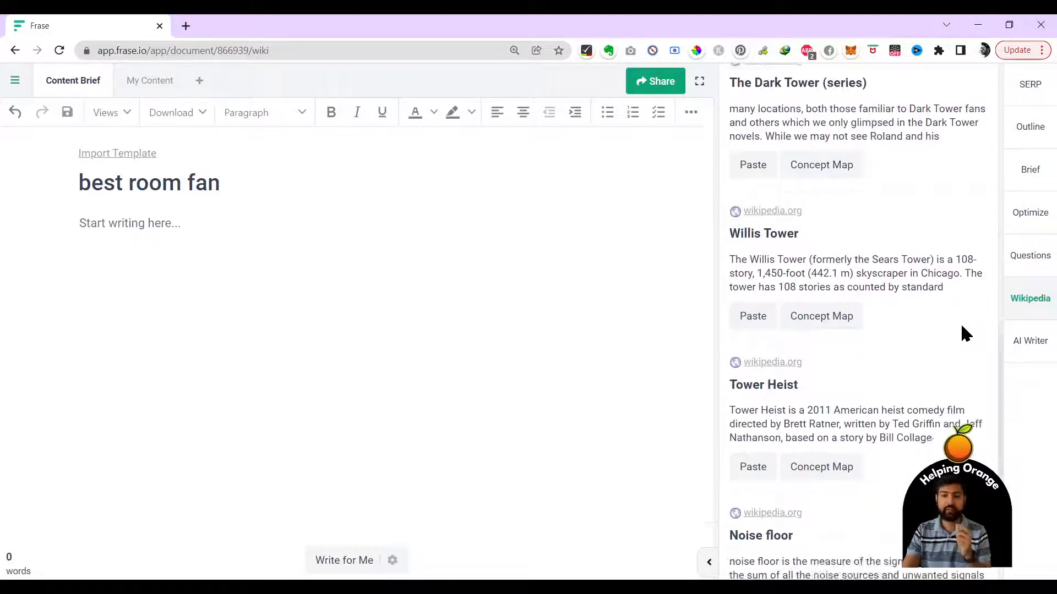
- Examine the AI Writer's Write for Me settings and the full list of AI Templates
{"action": "left_click", "coordinate": [1040, 343]}
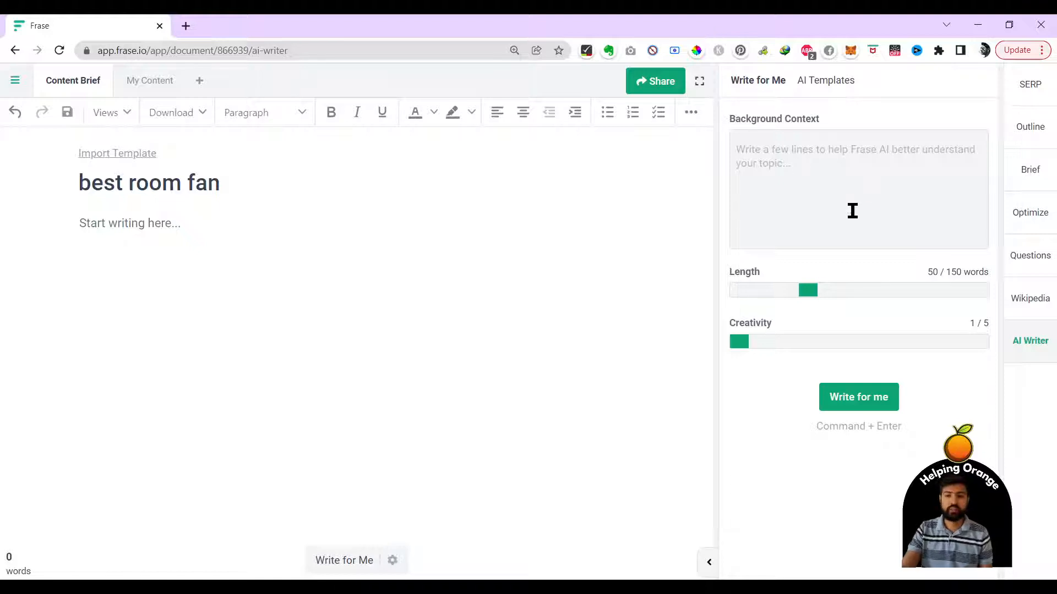
{"action": "left_click", "coordinate": [811, 87]}
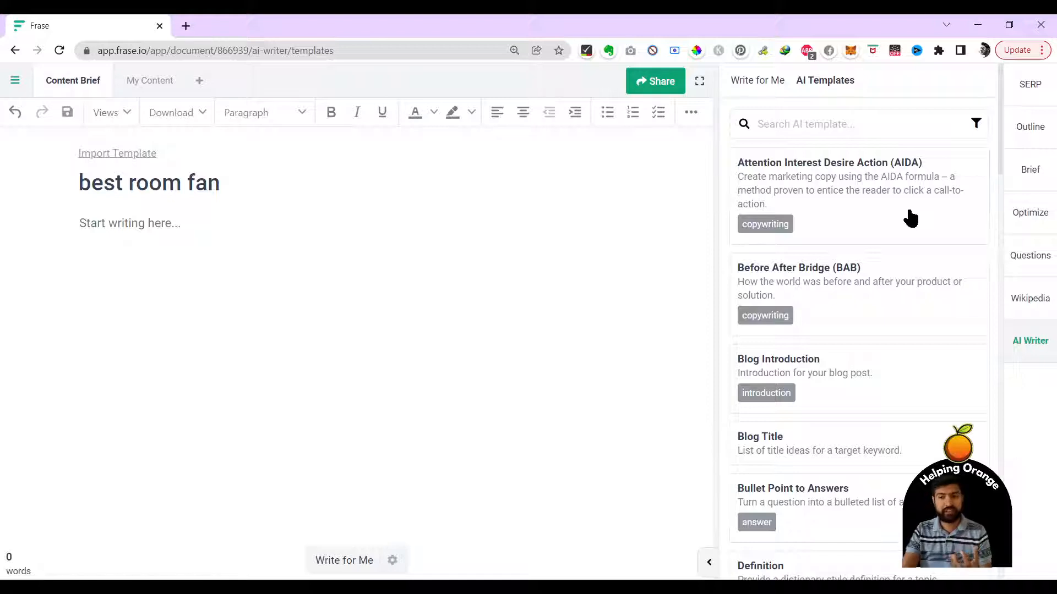
{"action": "scroll", "coordinate": [911, 217], "scroll_direction": "down", "scroll_amount": 3}
{"action": "scroll", "coordinate": [911, 218], "scroll_direction": "down", "scroll_amount": 6}
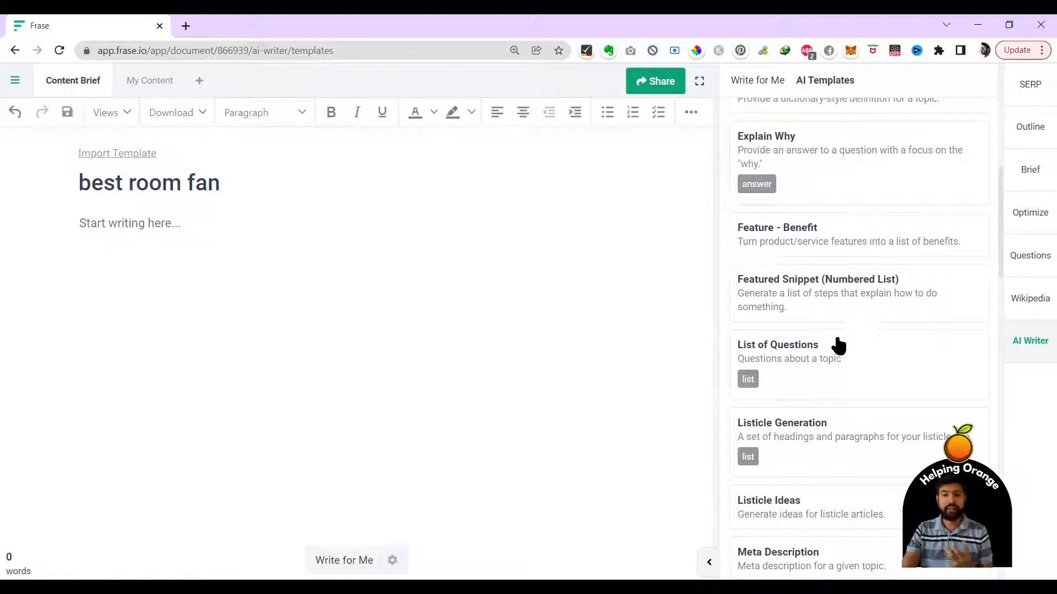
{"action": "scroll", "coordinate": [837, 352], "scroll_direction": "down", "scroll_amount": 3}
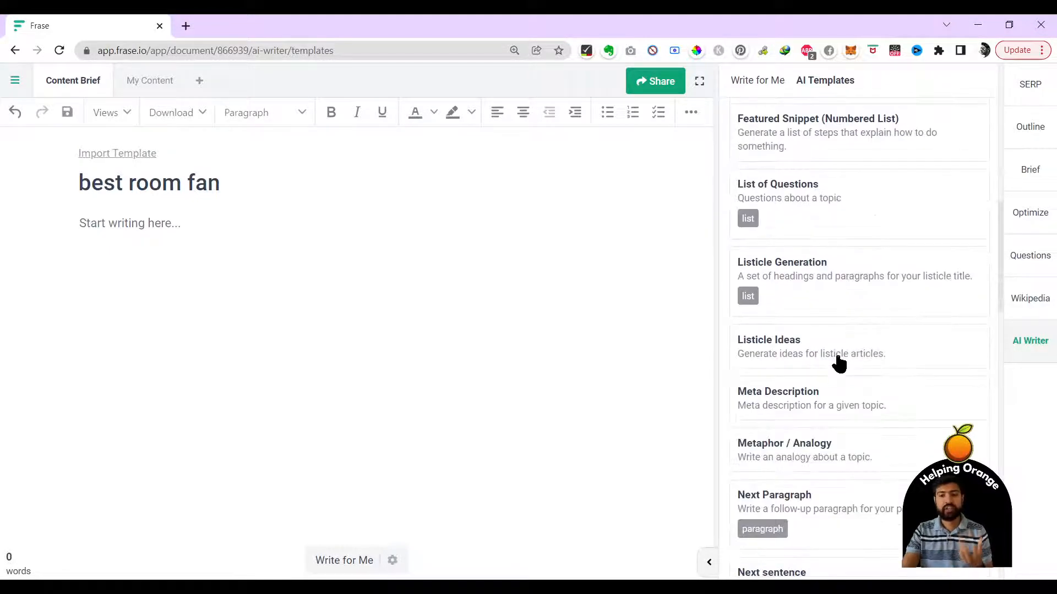
{"action": "scroll", "coordinate": [847, 348], "scroll_direction": "down", "scroll_amount": 1}
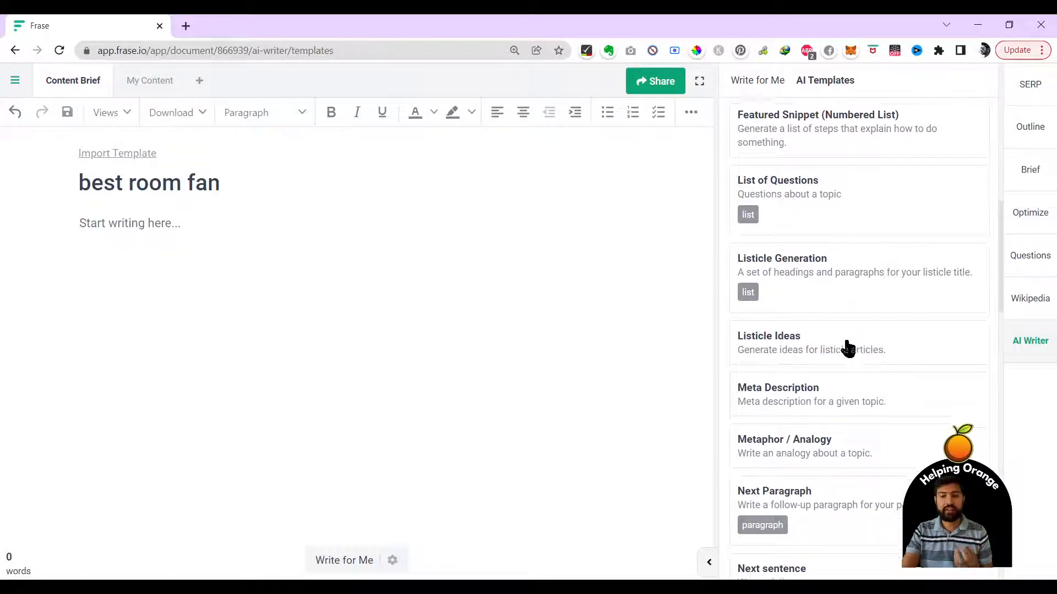
{"action": "scroll", "coordinate": [847, 348], "scroll_direction": "down", "scroll_amount": 3}
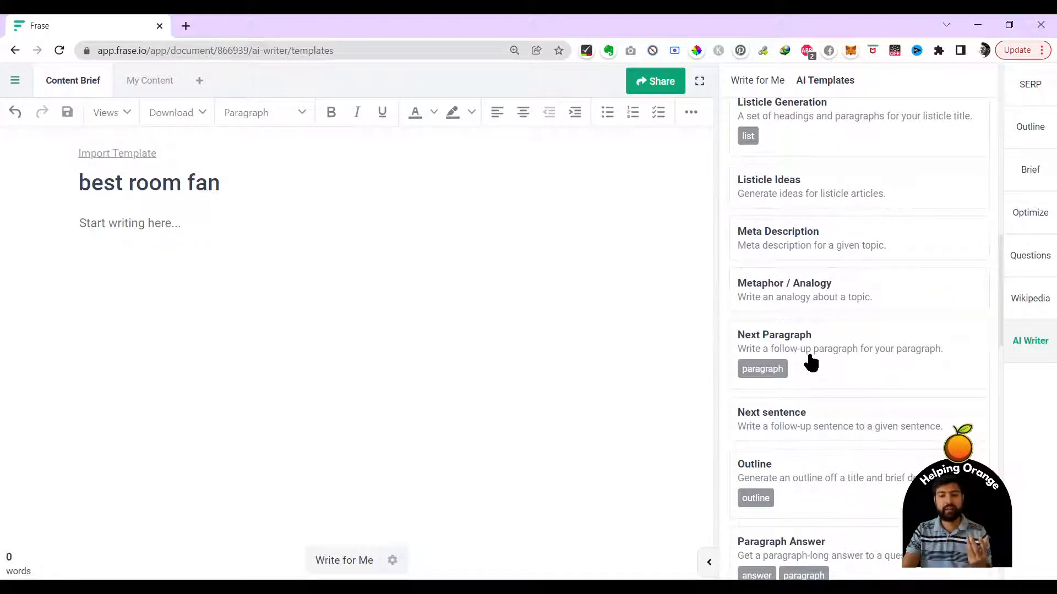
{"action": "scroll", "coordinate": [812, 363], "scroll_direction": "down", "scroll_amount": 1}
{"action": "scroll", "coordinate": [813, 364], "scroll_direction": "down", "scroll_amount": 2}
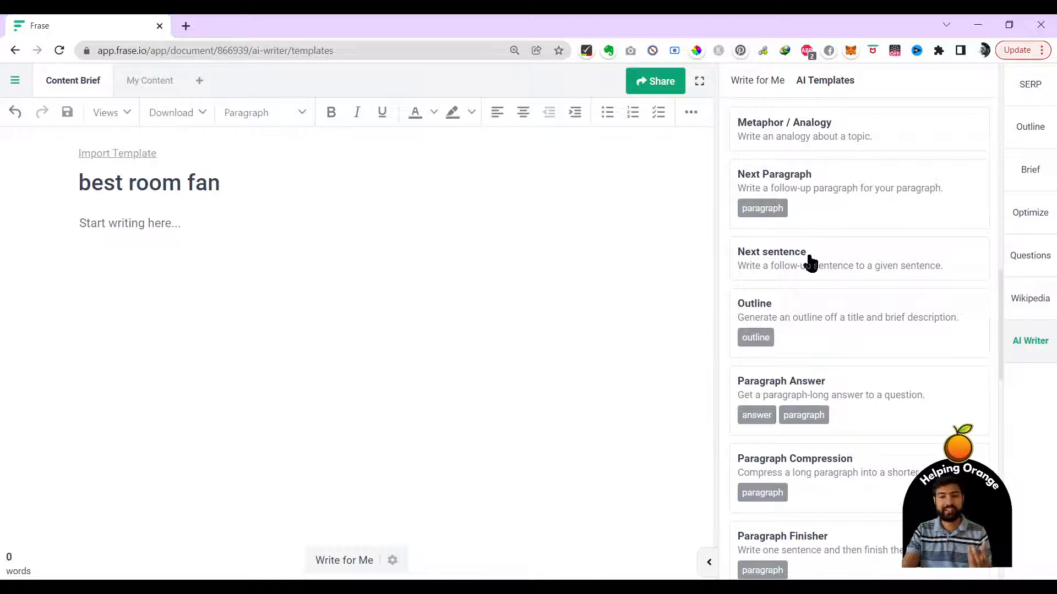
{"action": "scroll", "coordinate": [820, 330], "scroll_direction": "down", "scroll_amount": 3}
{"action": "scroll", "coordinate": [827, 353], "scroll_direction": "down", "scroll_amount": 6}
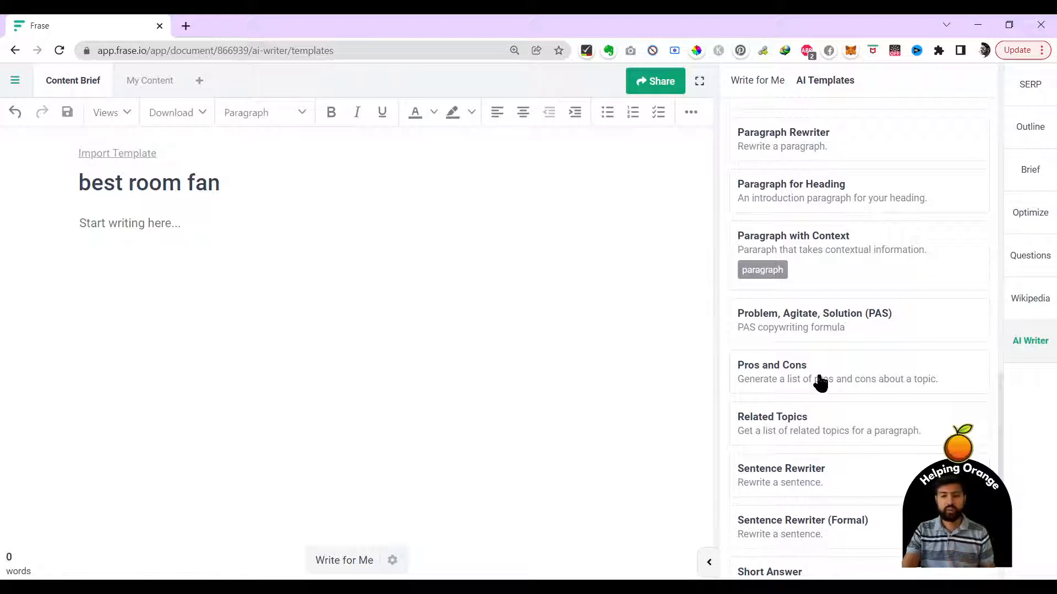
{"action": "scroll", "coordinate": [820, 381], "scroll_direction": "down", "scroll_amount": 3}
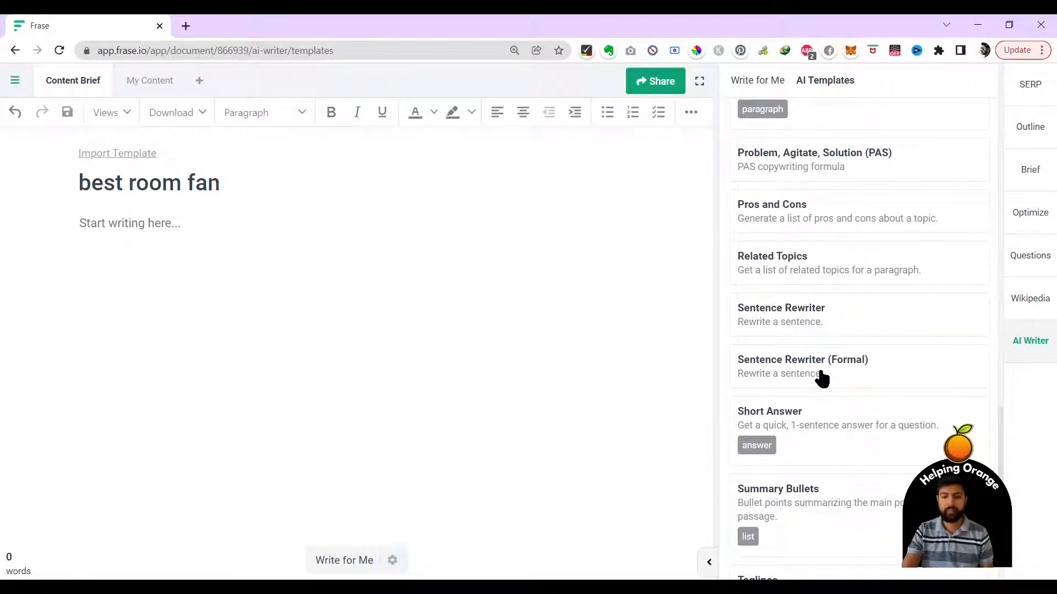
{"action": "scroll", "coordinate": [822, 379], "scroll_direction": "down", "scroll_amount": 3}
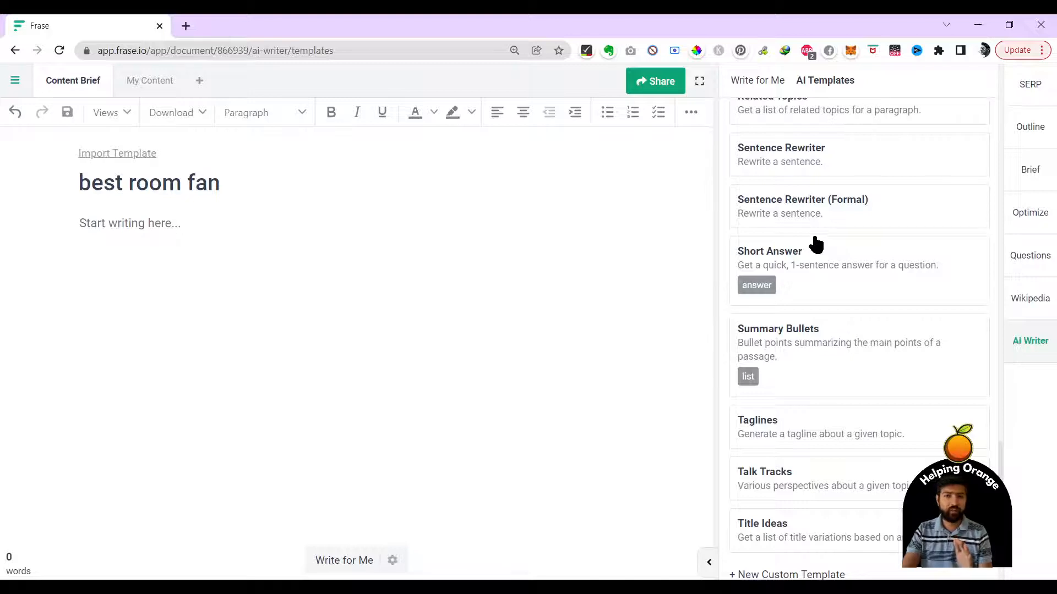
{"action": "scroll", "coordinate": [815, 241], "scroll_direction": "up", "scroll_amount": 15}
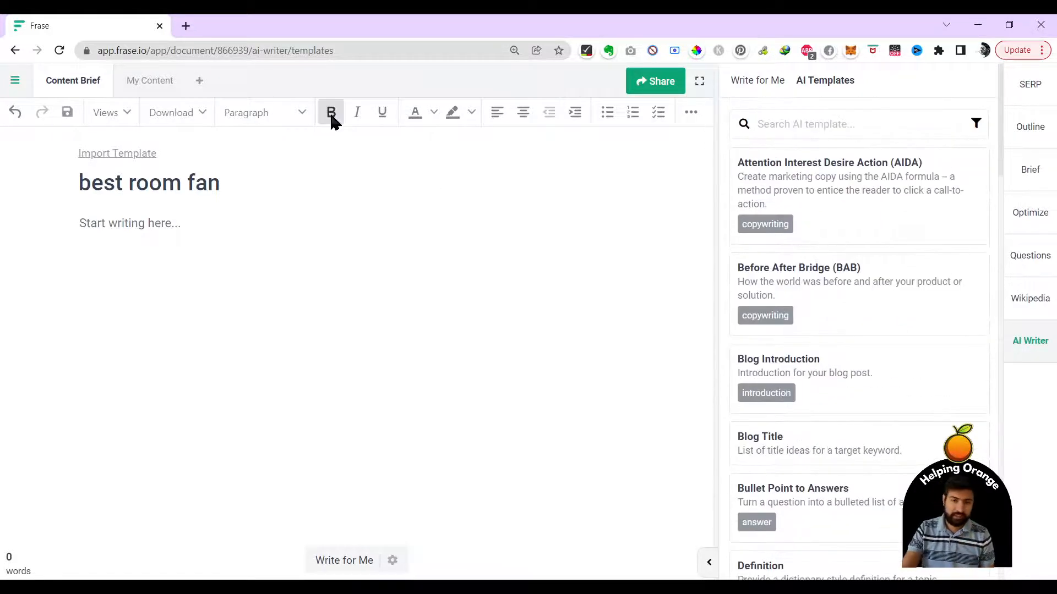
- Try inserting the Headings SERP data into the empty Content Brief, and undo the insertion
{"action": "left_click", "coordinate": [137, 228]}
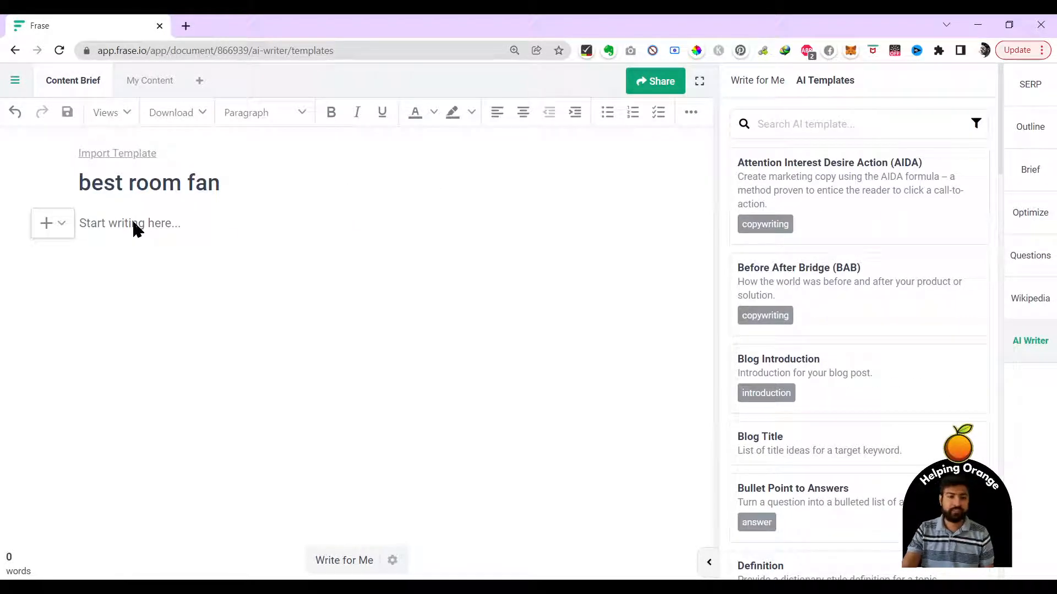
{"action": "left_click", "coordinate": [60, 229]}
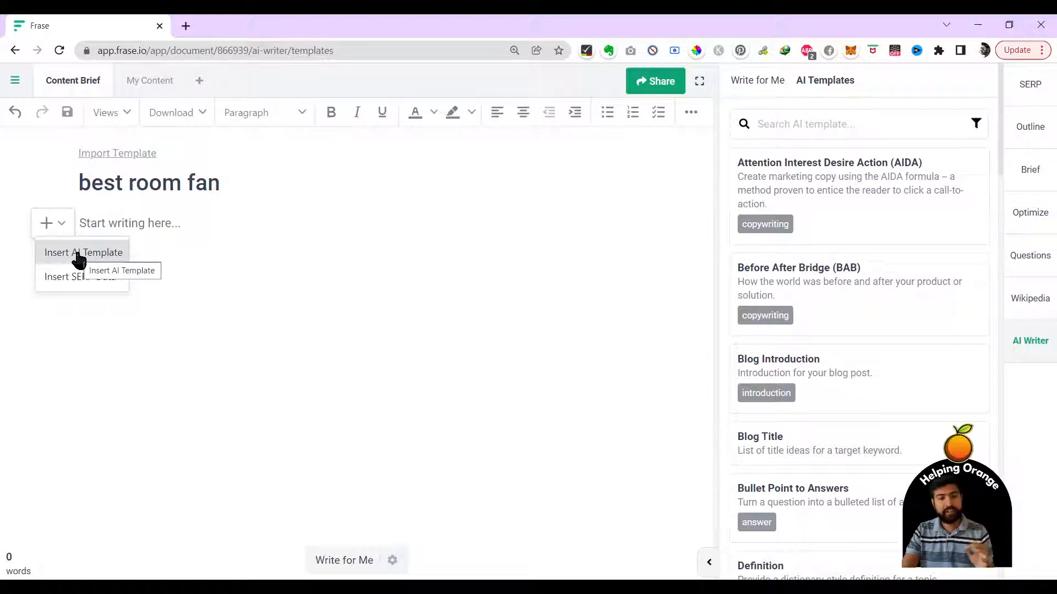
{"action": "mouse_move", "coordinate": [79, 278]}
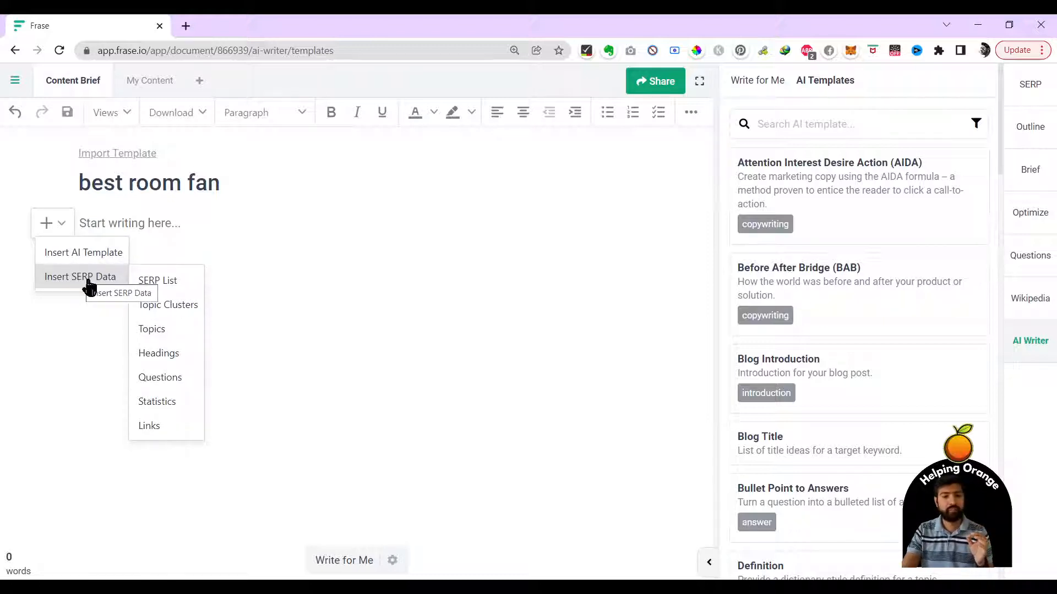
{"action": "left_click", "coordinate": [178, 354]}
{"action": "scroll", "coordinate": [178, 351], "scroll_direction": "down", "scroll_amount": 4}
{"action": "scroll", "coordinate": [177, 351], "scroll_direction": "up", "scroll_amount": 4}
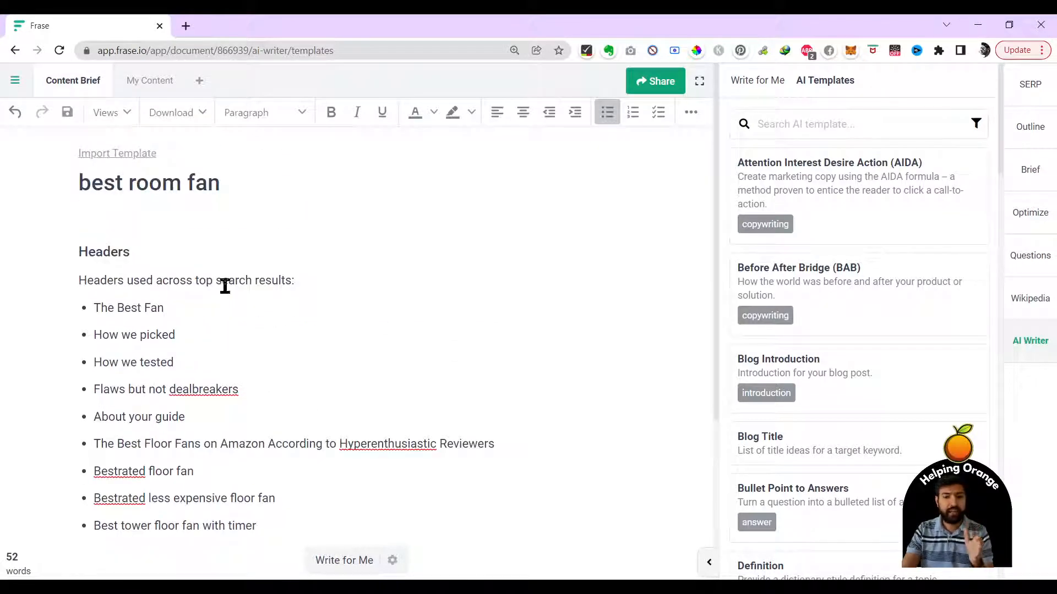
{"action": "scroll", "coordinate": [259, 285], "scroll_direction": "down", "scroll_amount": 3}
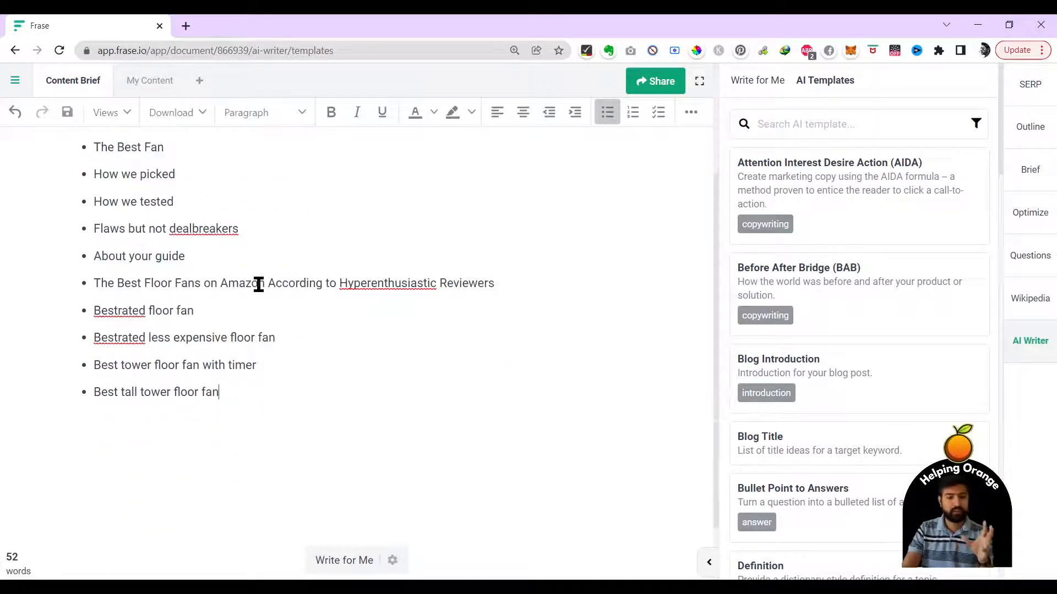
{"action": "scroll", "coordinate": [263, 288], "scroll_direction": "up", "scroll_amount": 3}
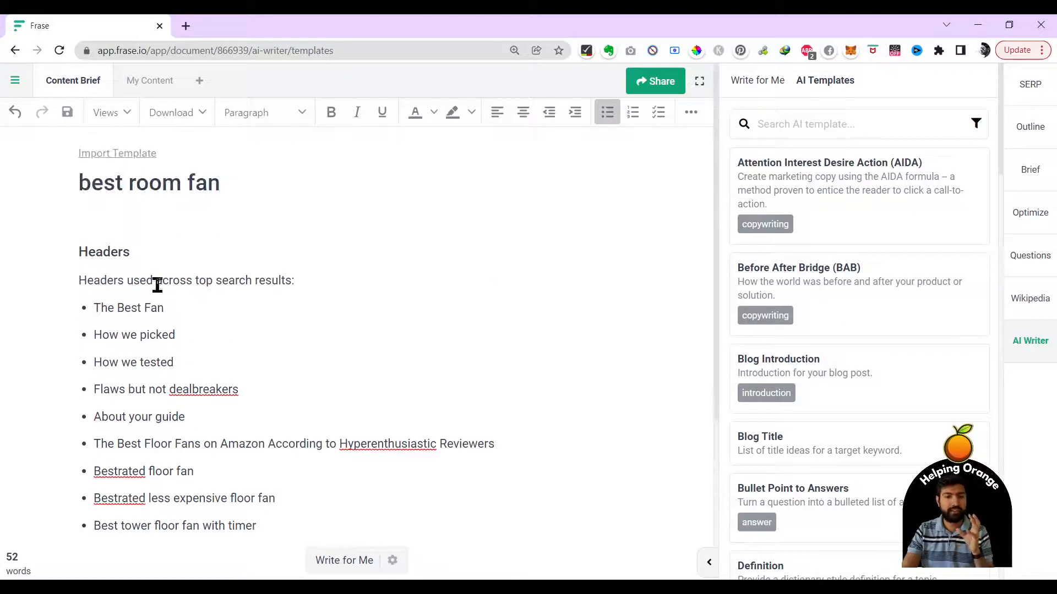
{"action": "left_click_drag", "start_coordinate": [82, 242], "coordinate": [435, 465]}
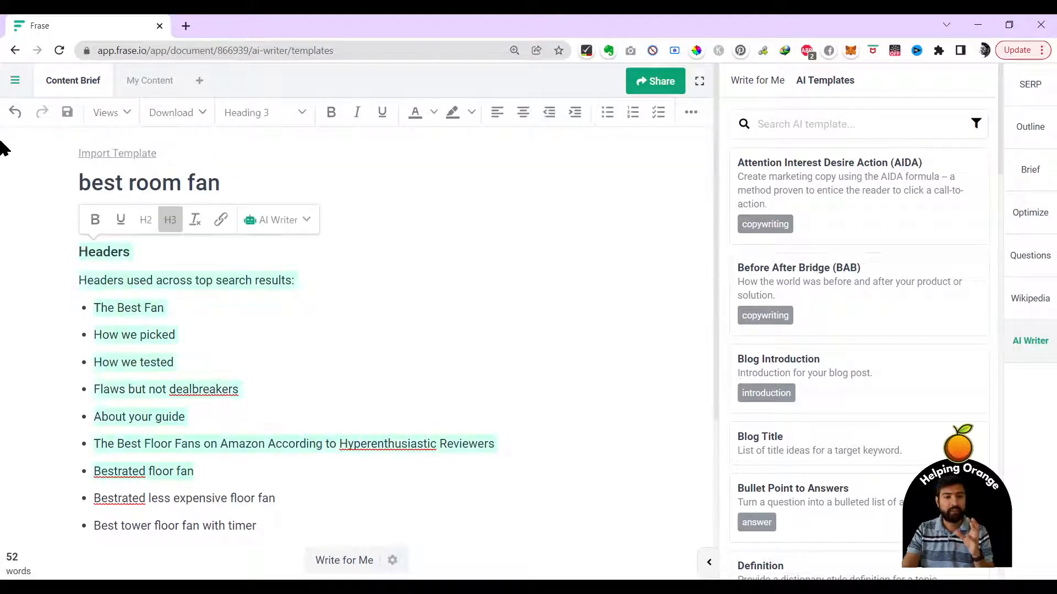
{"action": "left_click", "coordinate": [14, 113]}
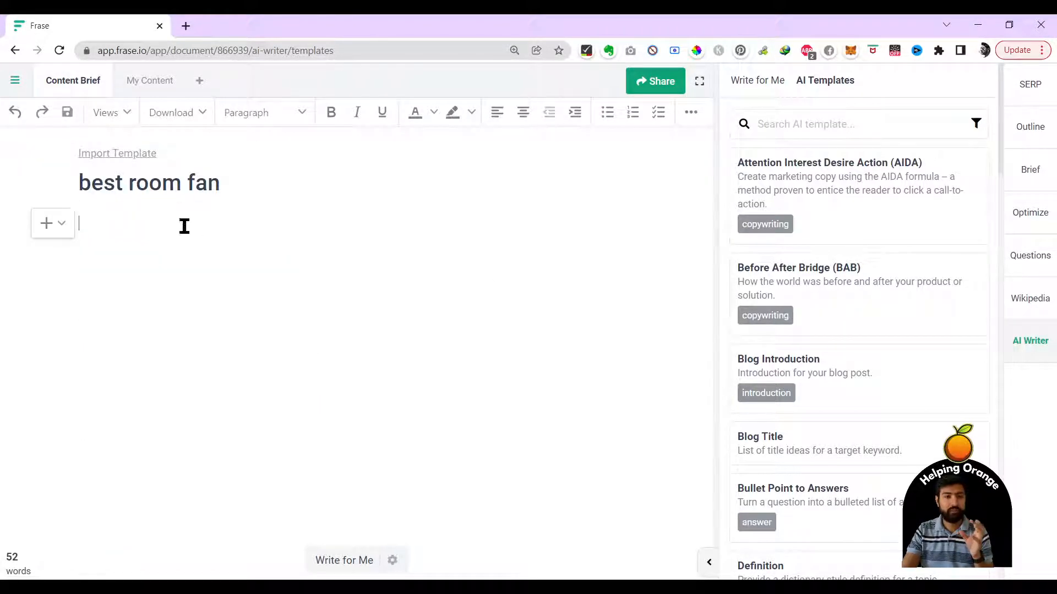
- Insert the SERP List data into the Content Brief and look through the inserted search results
{"action": "left_click", "coordinate": [63, 223]}
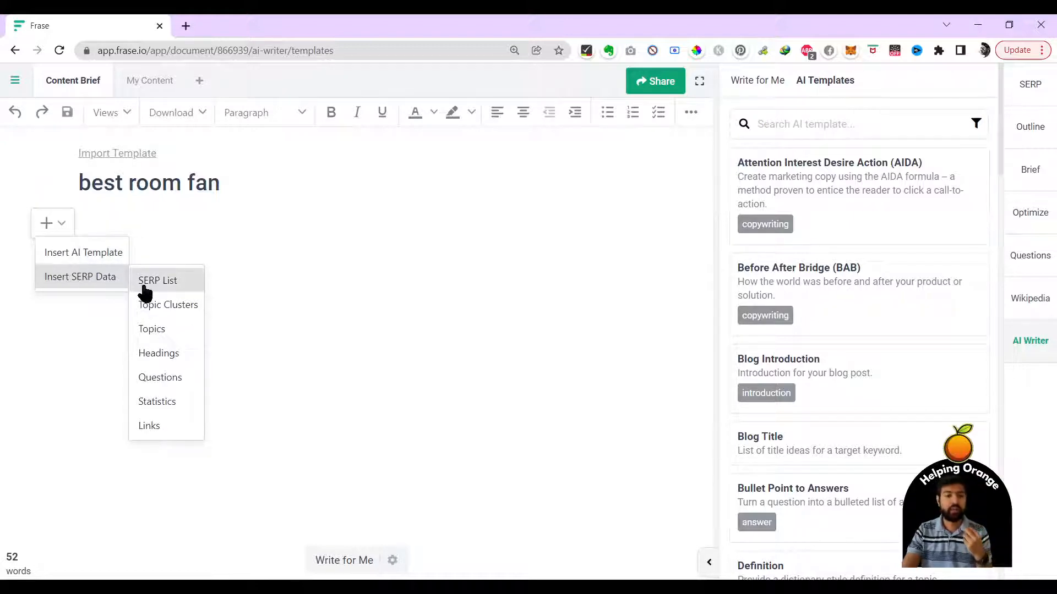
{"action": "left_click", "coordinate": [145, 286]}
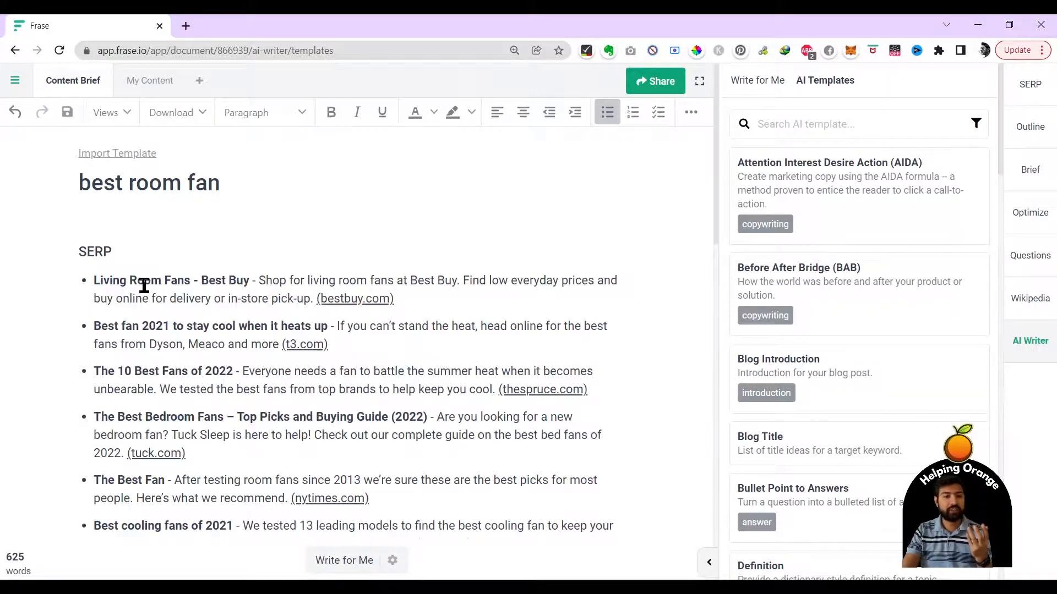
{"action": "scroll", "coordinate": [144, 284], "scroll_direction": "down", "scroll_amount": 15}
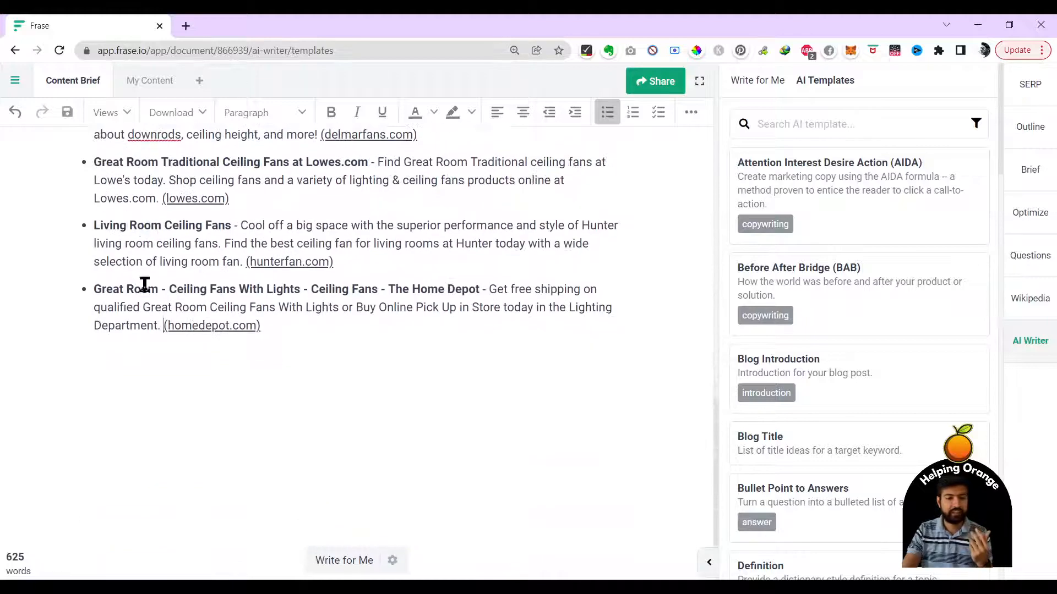
{"action": "scroll", "coordinate": [145, 284], "scroll_direction": "up", "scroll_amount": 15}
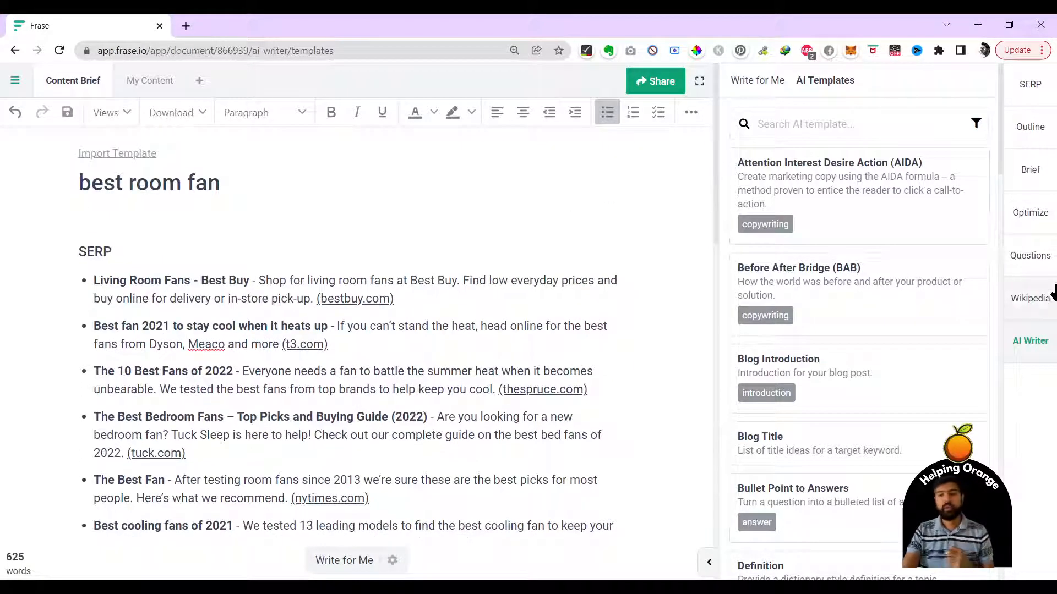
- Open the My Content draft and display the Content Brief alongside it for reference
{"action": "left_click", "coordinate": [141, 83]}
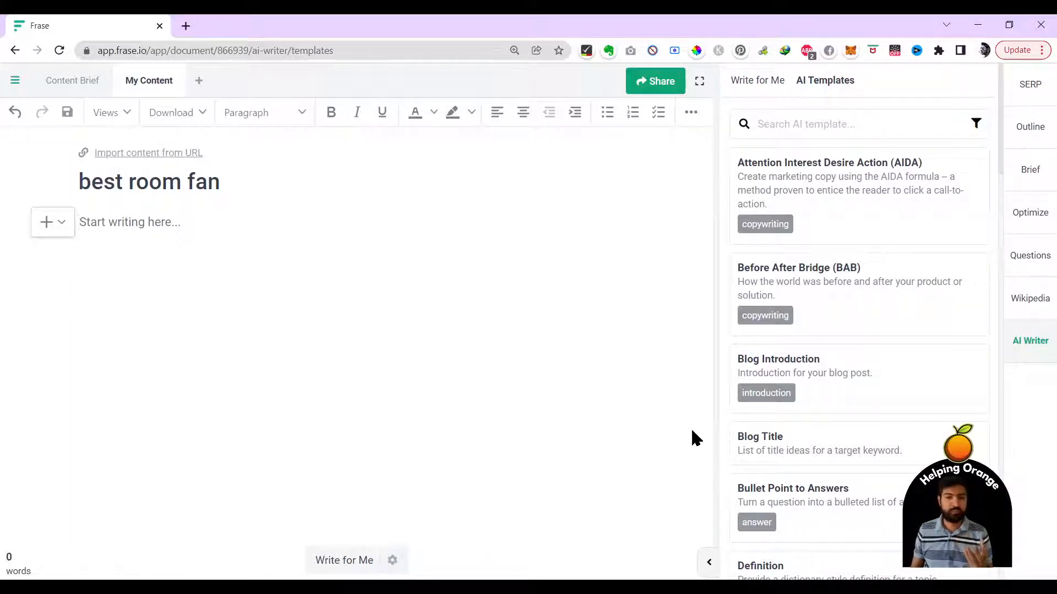
{"action": "left_click", "coordinate": [1050, 179]}
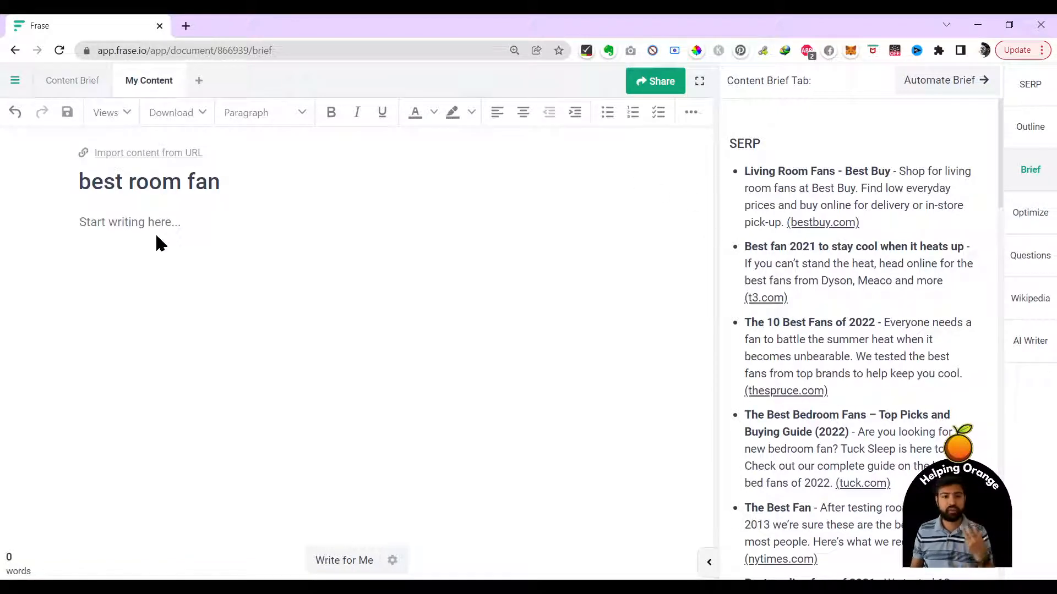
- Open the AI Writer beside the My Content draft, and return to the Content Brief to delete all of its SERP list content
{"action": "left_click", "coordinate": [144, 222]}
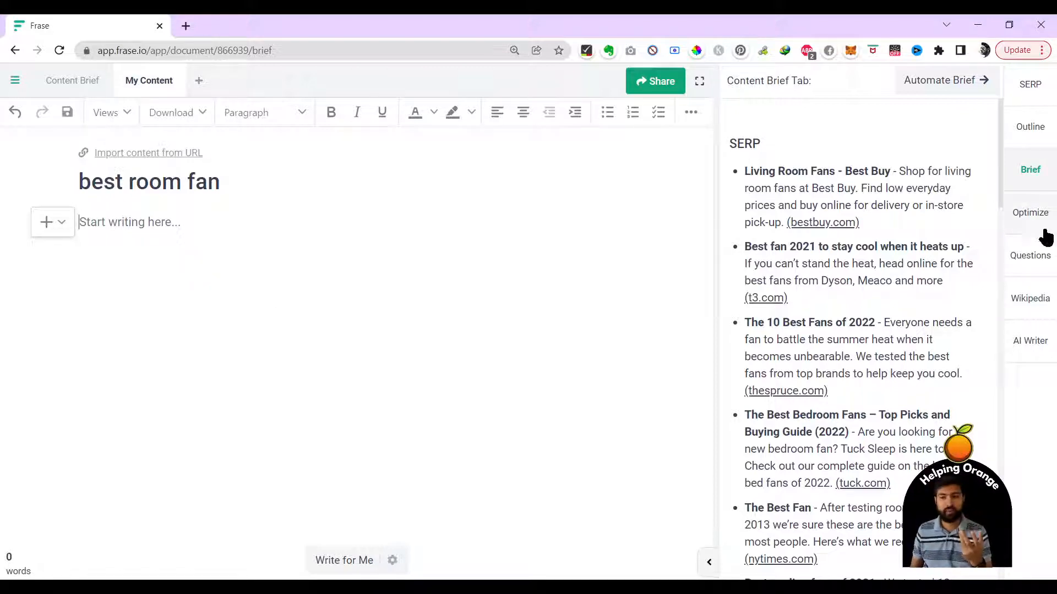
{"action": "left_click", "coordinate": [1045, 350]}
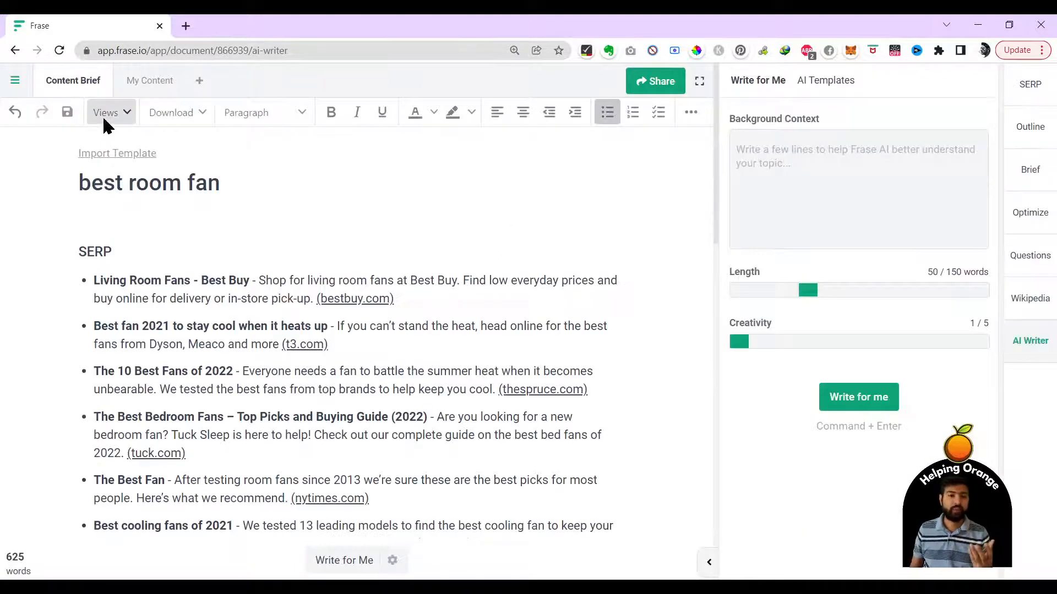
{"action": "scroll", "coordinate": [248, 407], "scroll_direction": "down", "scroll_amount": 3}
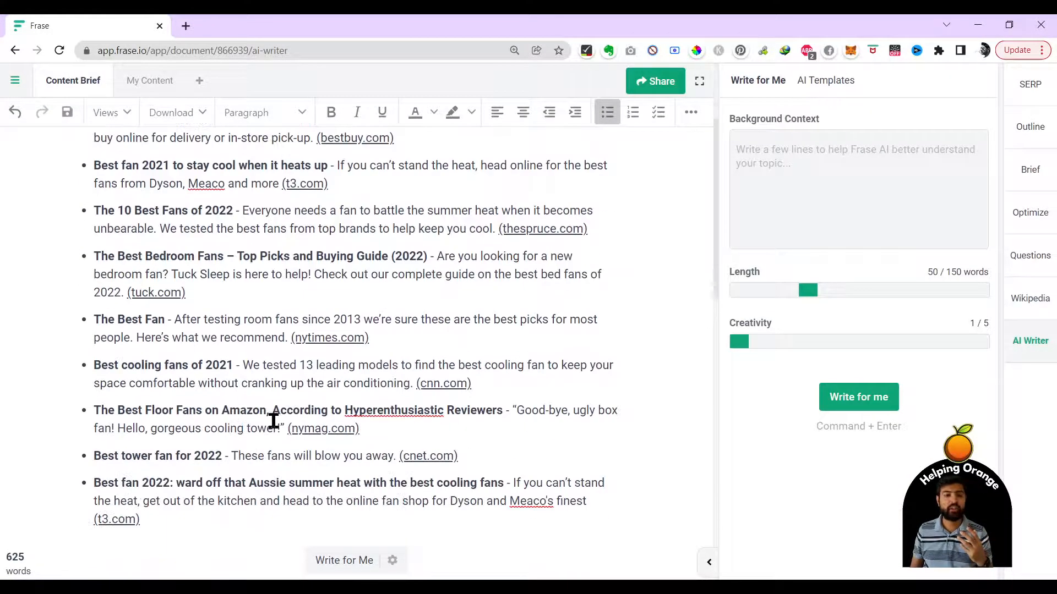
{"action": "left_click_drag", "start_coordinate": [271, 531], "coordinate": [42, 178]}
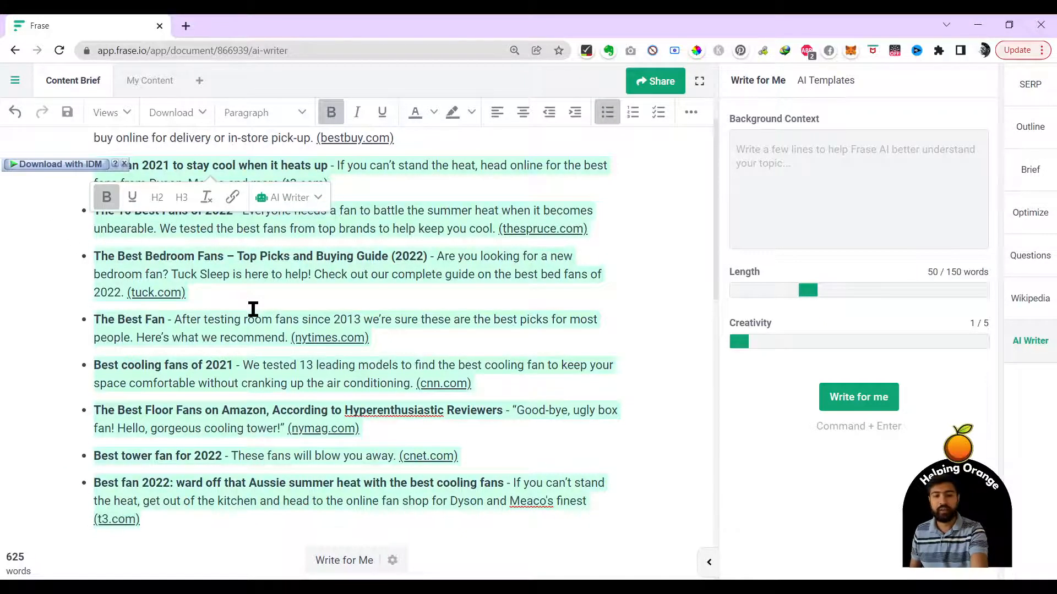
{"action": "key", "text": "BackSpace"}
{"action": "scroll", "coordinate": [320, 330], "scroll_direction": "up", "scroll_amount": 3}
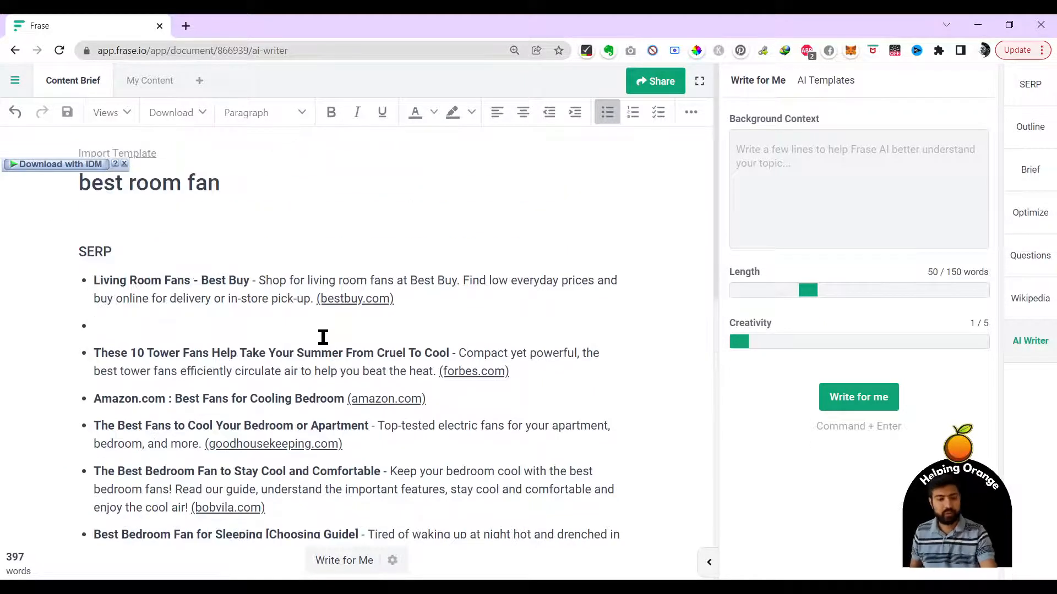
{"action": "key", "text": "ctrl+a"}
{"action": "key", "text": "BackSpace"}
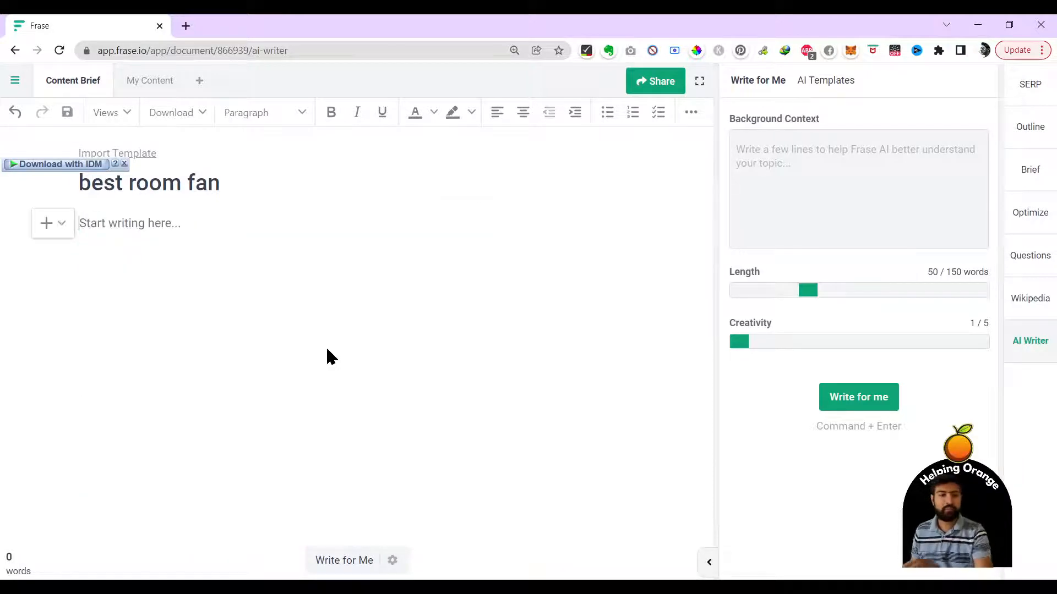
- Insert the Topic Clusters SERP data into the empty Content Brief
{"action": "left_click", "coordinate": [49, 225]}
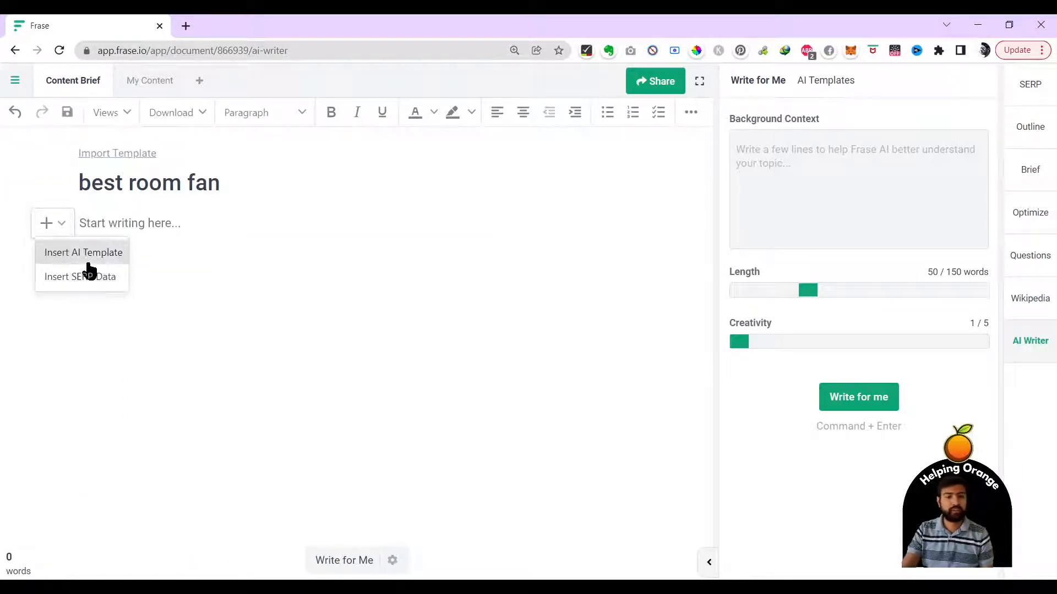
{"action": "mouse_move", "coordinate": [105, 280]}
{"action": "left_click", "coordinate": [171, 306]}
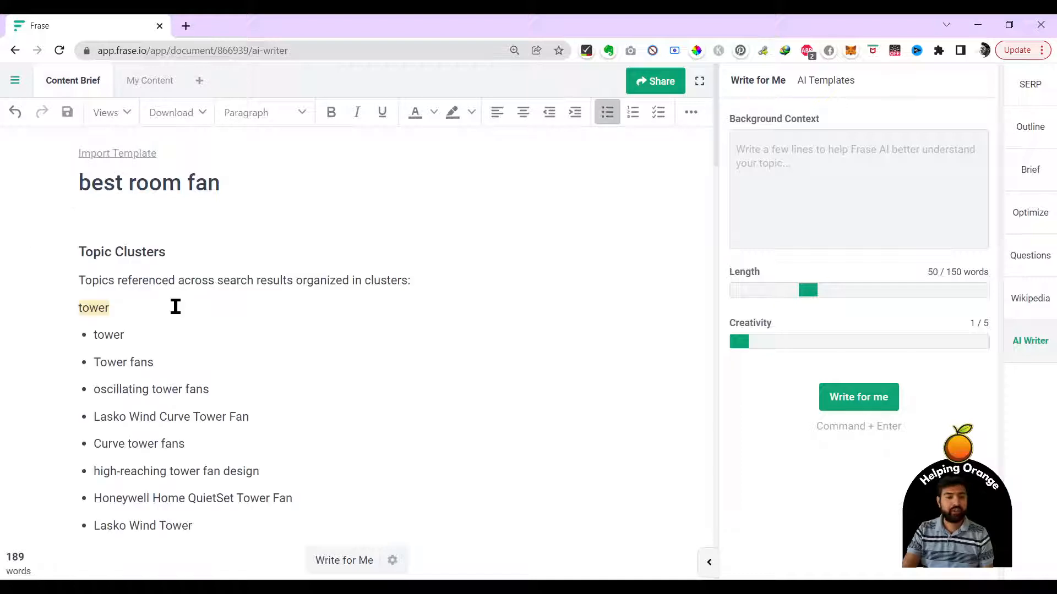
- Look through the inserted topic clusters and the related terms grouped under each highlighted heading
{"action": "scroll", "coordinate": [204, 320], "scroll_direction": "down", "scroll_amount": 9}
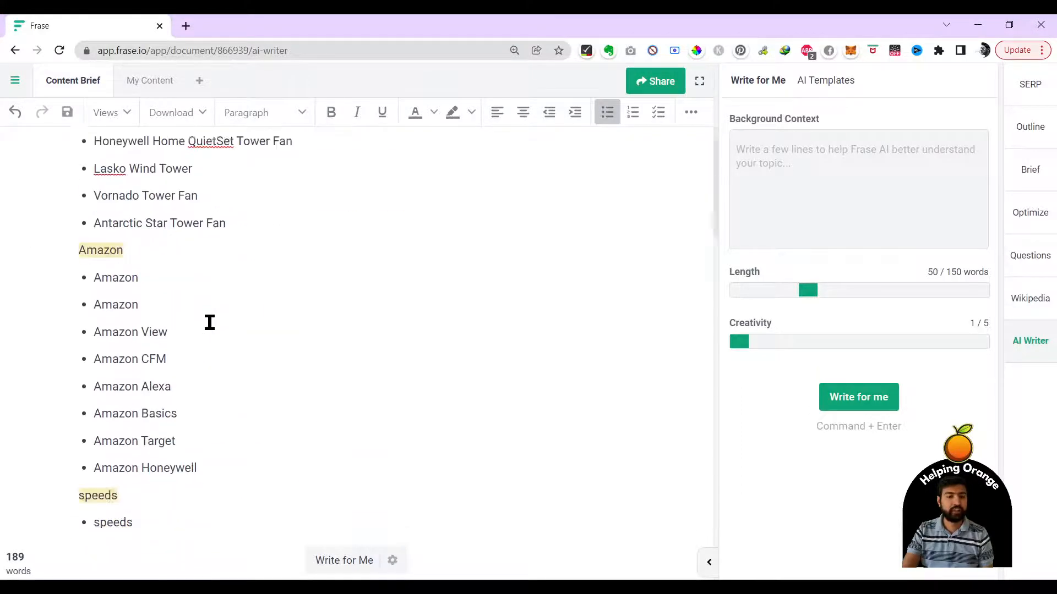
{"action": "scroll", "coordinate": [209, 323], "scroll_direction": "down", "scroll_amount": 6}
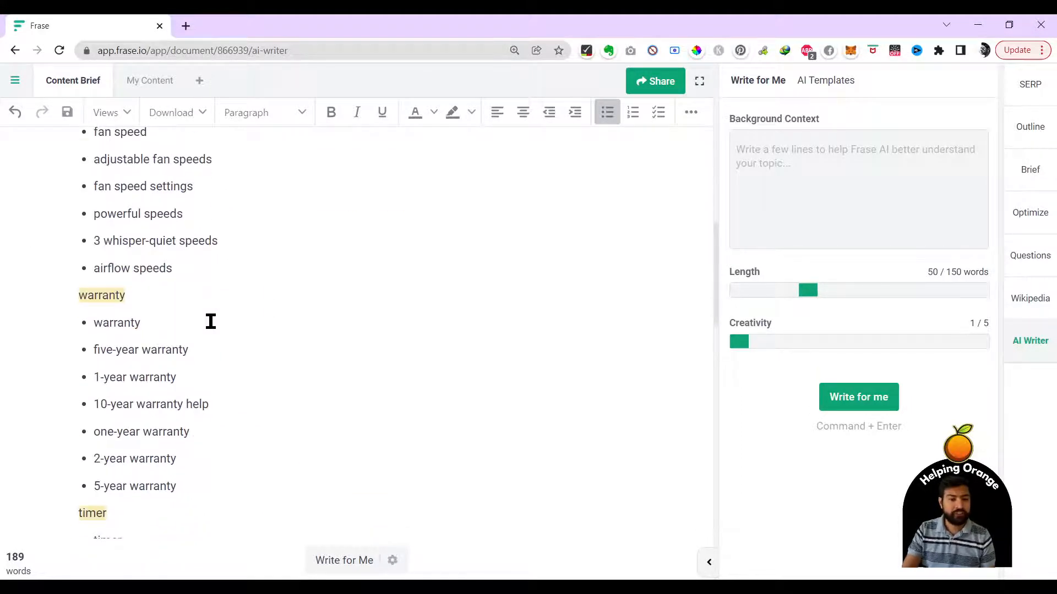
{"action": "scroll", "coordinate": [211, 321], "scroll_direction": "down", "scroll_amount": 6}
{"action": "scroll", "coordinate": [211, 321], "scroll_direction": "down", "scroll_amount": 9}
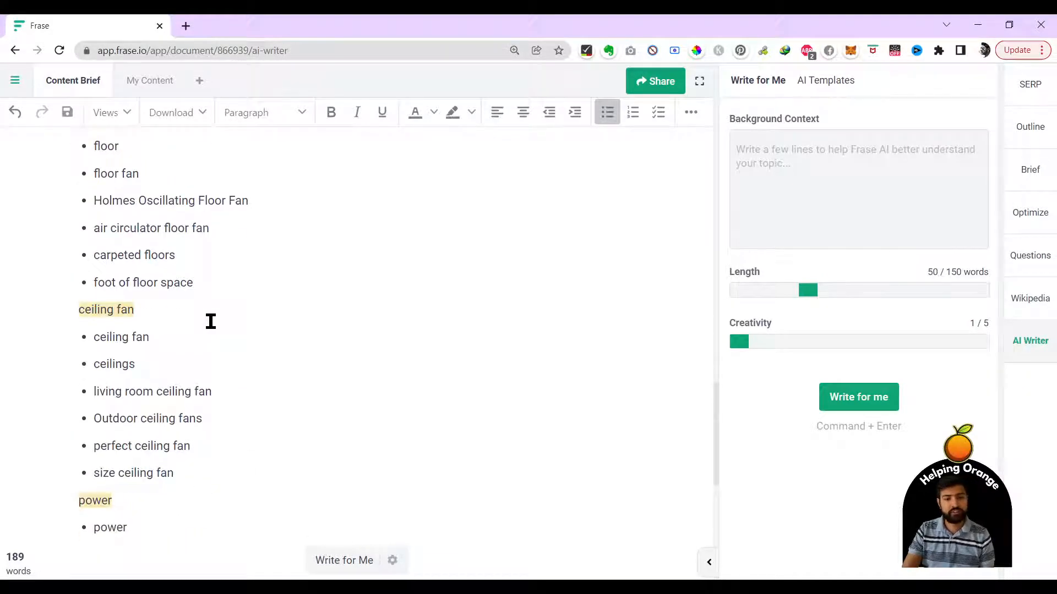
{"action": "scroll", "coordinate": [211, 321], "scroll_direction": "up", "scroll_amount": 12}
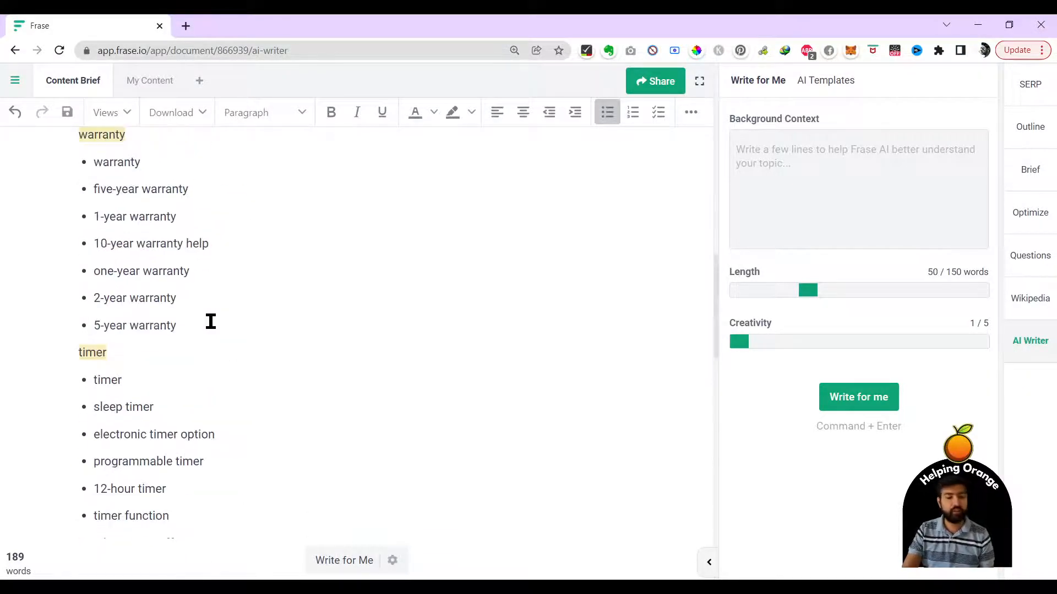
{"action": "scroll", "coordinate": [211, 322], "scroll_direction": "up", "scroll_amount": 6}
{"action": "scroll", "coordinate": [210, 323], "scroll_direction": "up", "scroll_amount": 3}
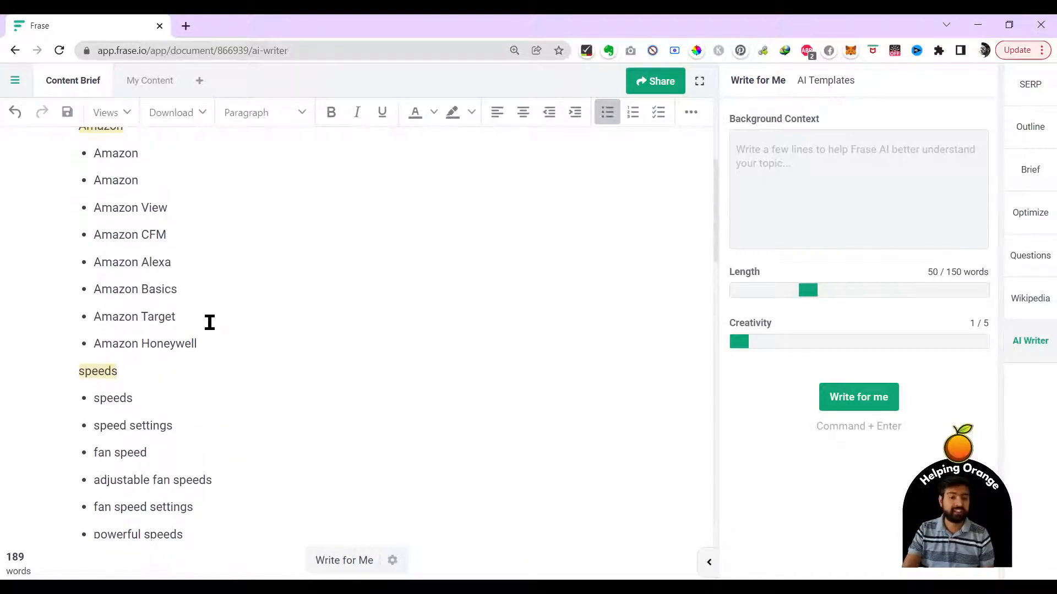
{"action": "scroll", "coordinate": [209, 322], "scroll_direction": "up", "scroll_amount": 9}
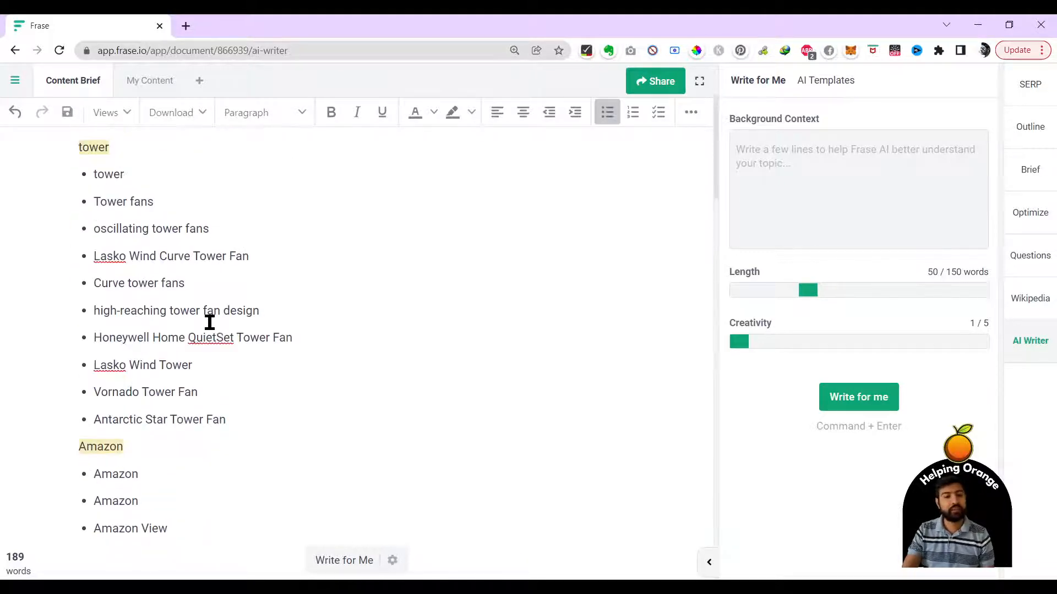
{"action": "scroll", "coordinate": [210, 322], "scroll_direction": "down", "scroll_amount": 20}
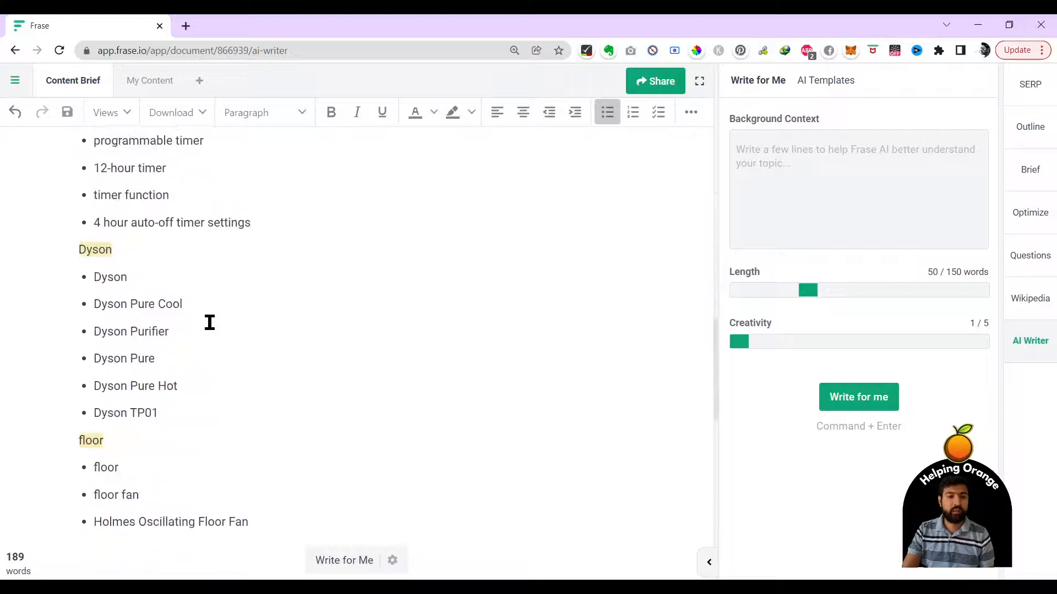
{"action": "scroll", "coordinate": [209, 322], "scroll_direction": "up", "scroll_amount": 20}
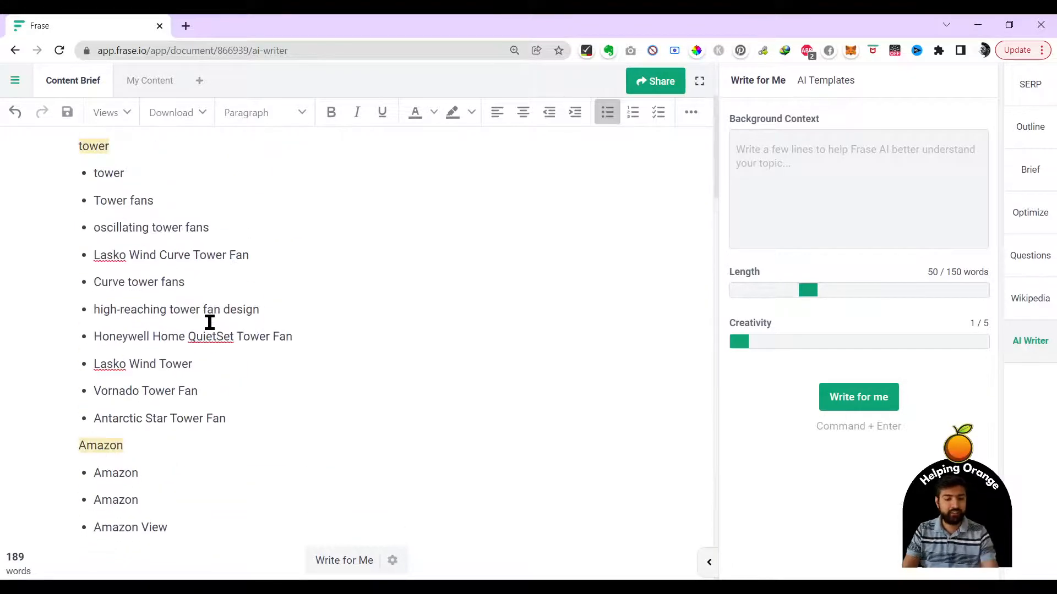
- Clear the topic clusters from the Content Brief and insert the Topics SERP data in their place
{"action": "key", "text": "ctrl+a"}
{"action": "key", "text": "BackSpace"}
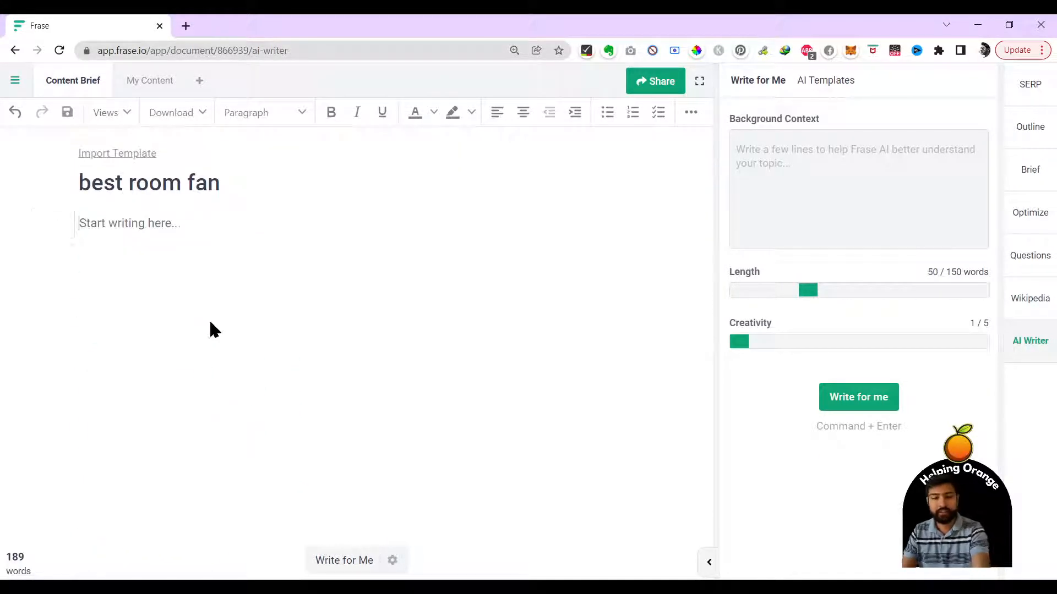
{"action": "left_click", "coordinate": [47, 225]}
{"action": "mouse_move", "coordinate": [78, 274]}
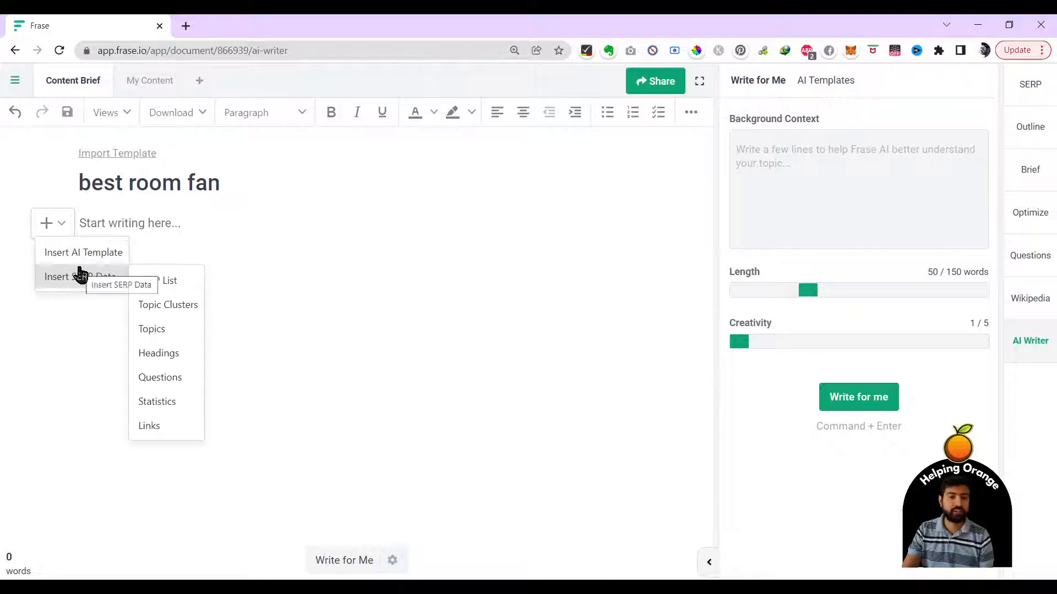
{"action": "left_click", "coordinate": [167, 333]}
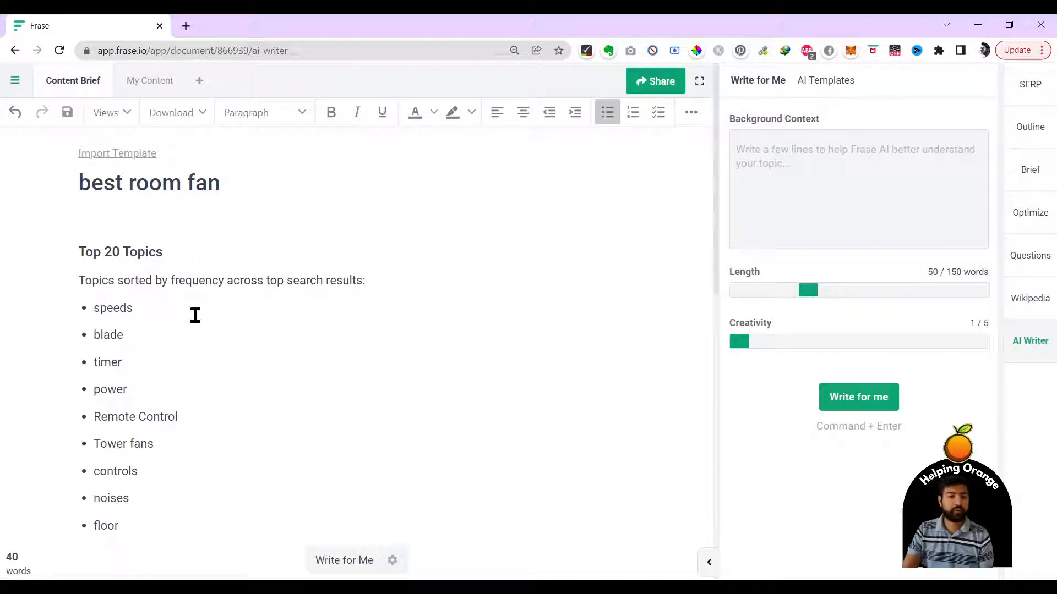
- Examine the Top 20 Topics list in the Content Brief from its first entry to its last
{"action": "scroll", "coordinate": [203, 302], "scroll_direction": "down", "scroll_amount": 2}
{"action": "scroll", "coordinate": [204, 303], "scroll_direction": "down", "scroll_amount": 8}
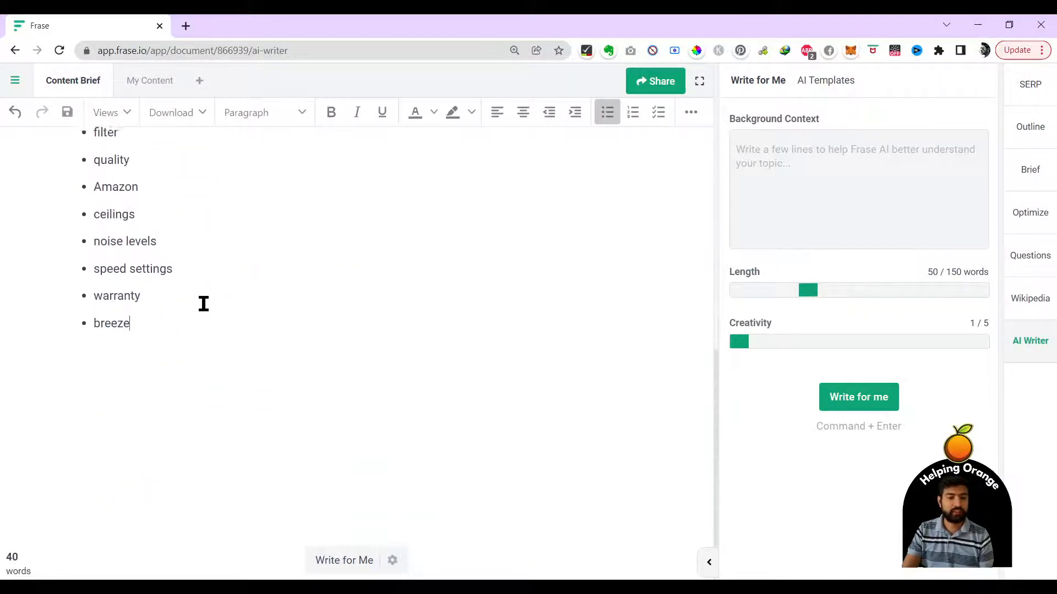
{"action": "scroll", "coordinate": [203, 304], "scroll_direction": "up", "scroll_amount": 10}
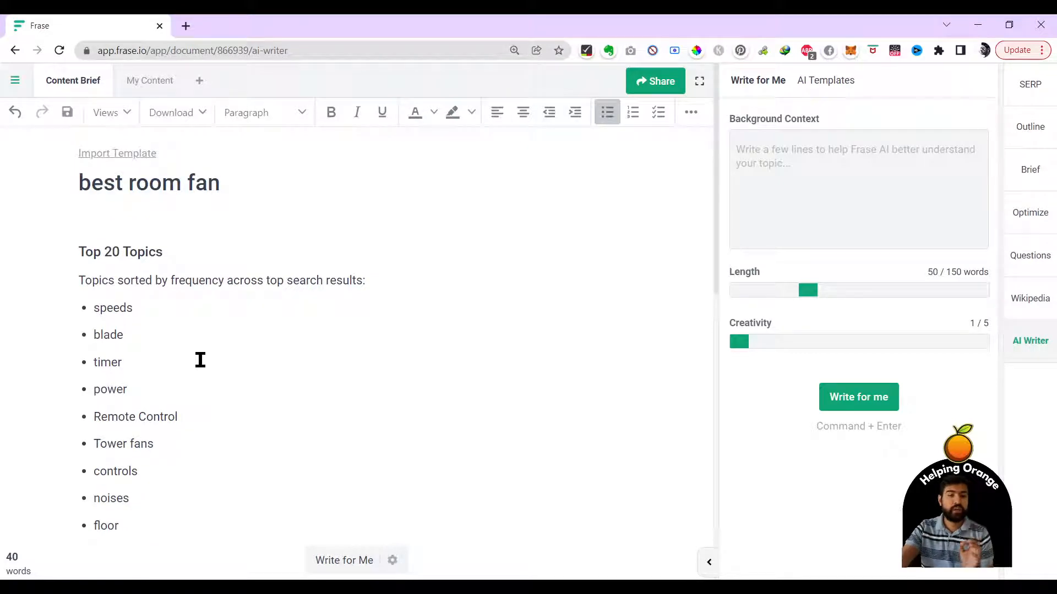
{"action": "scroll", "coordinate": [71, 361], "scroll_direction": "down", "scroll_amount": 3}
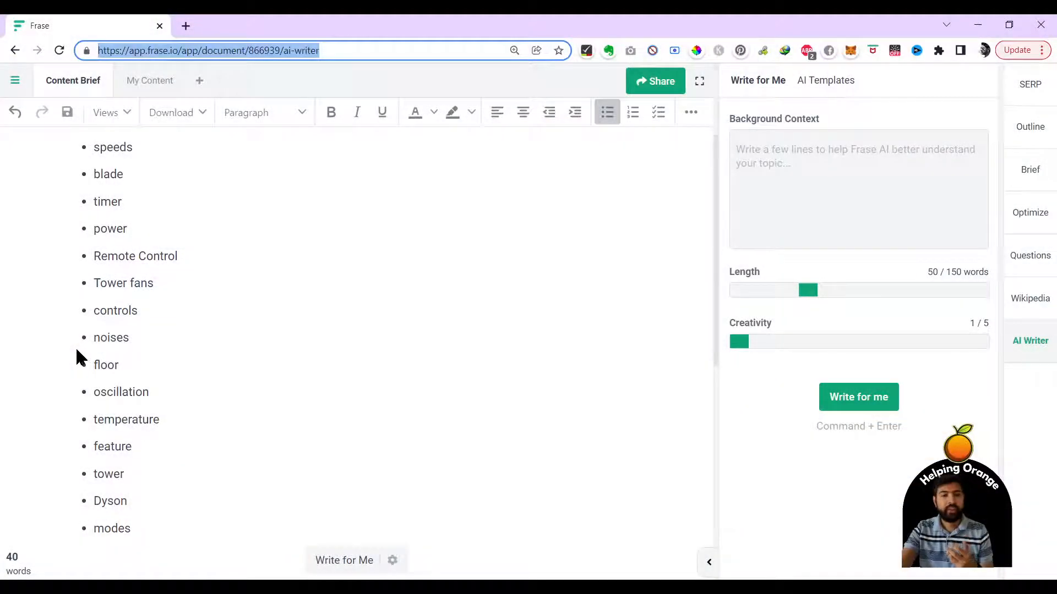
{"action": "scroll", "coordinate": [77, 357], "scroll_direction": "up", "scroll_amount": 3}
{"action": "left_click", "coordinate": [127, 388]}
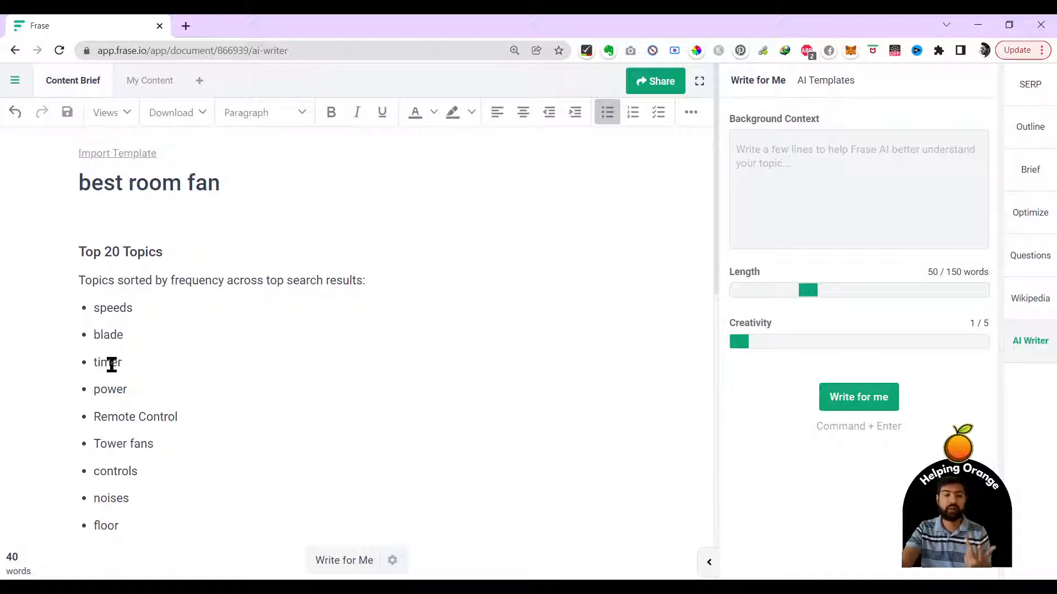
{"action": "left_click", "coordinate": [113, 388]}
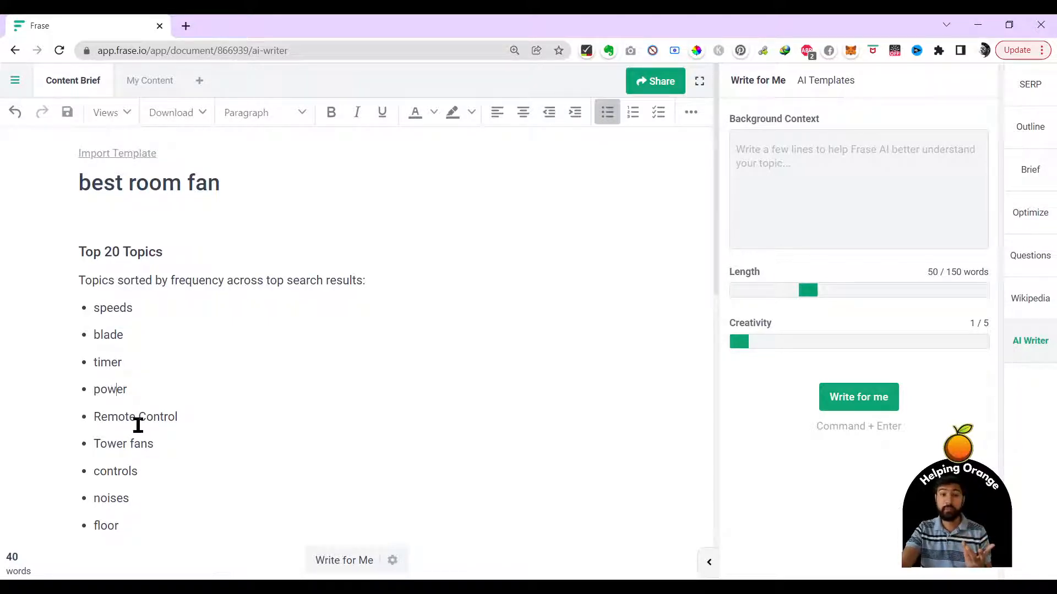
{"action": "scroll", "coordinate": [142, 412], "scroll_direction": "down", "scroll_amount": 3}
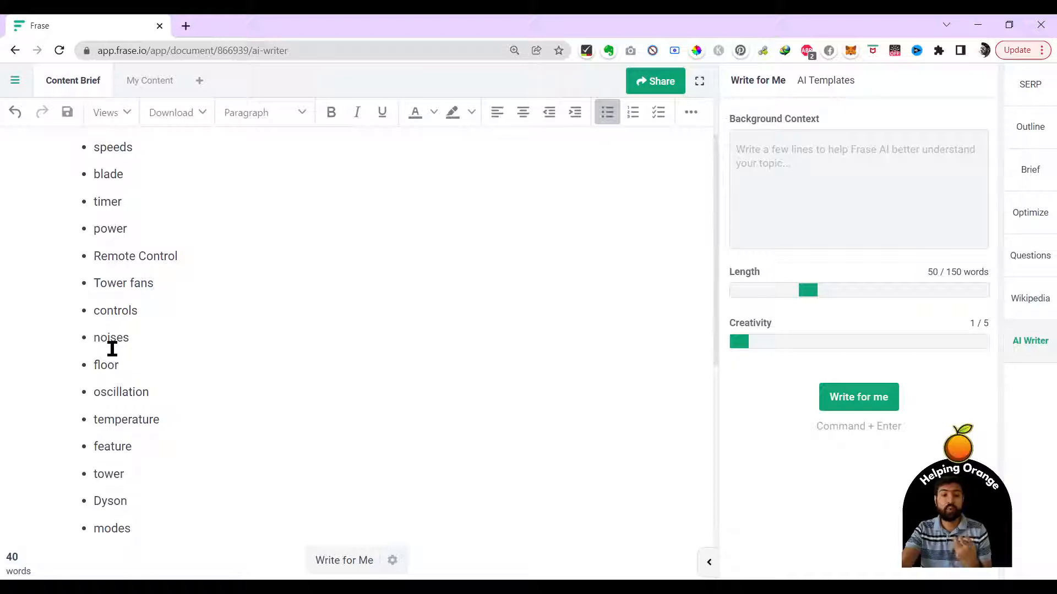
{"action": "scroll", "coordinate": [118, 358], "scroll_direction": "down", "scroll_amount": 3}
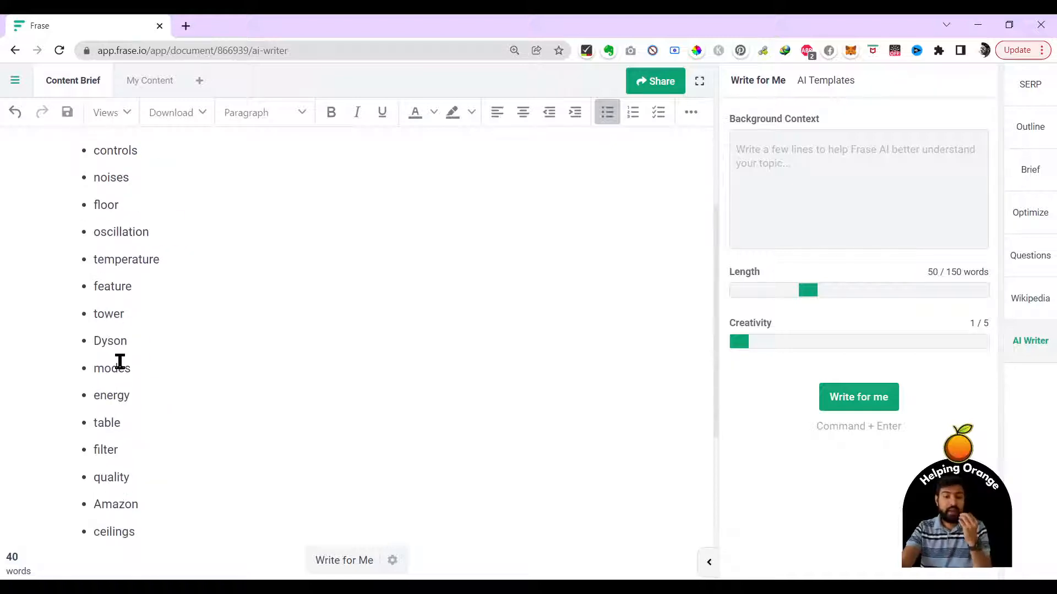
{"action": "scroll", "coordinate": [124, 360], "scroll_direction": "up", "scroll_amount": 6}
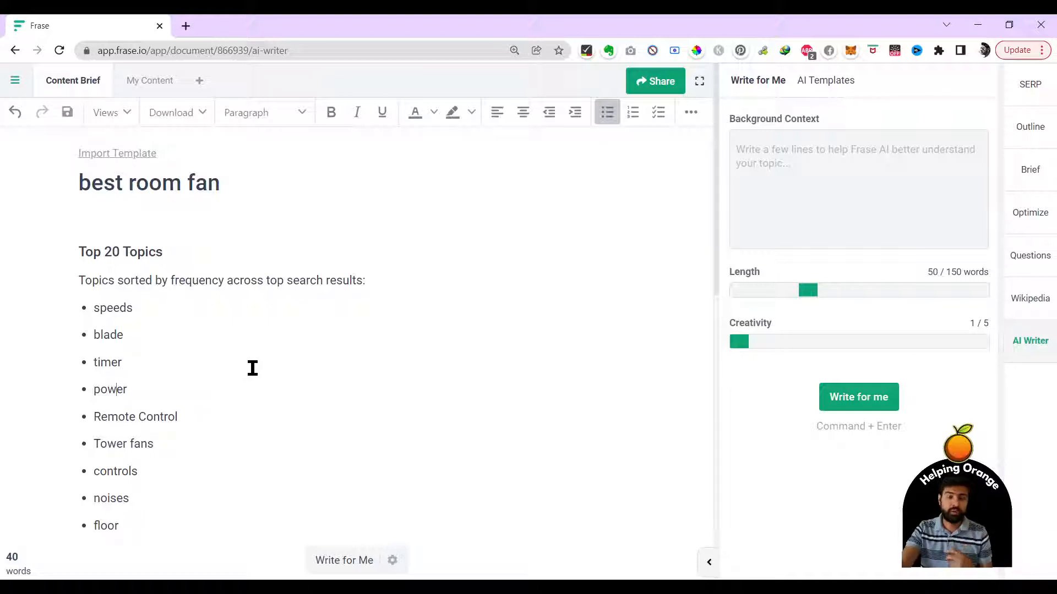
{"action": "left_click", "coordinate": [141, 298]}
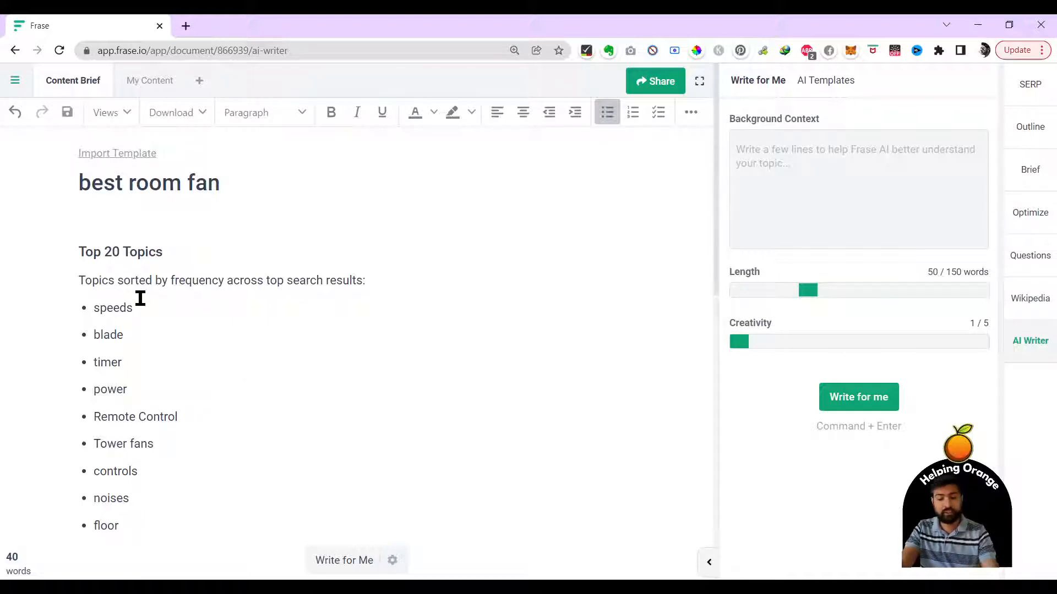
- Replace the topics list in the Content Brief with the Questions SERP data and review the inserted questions
{"action": "key", "text": "ctrl+a"}
{"action": "key", "text": "BackSpace"}
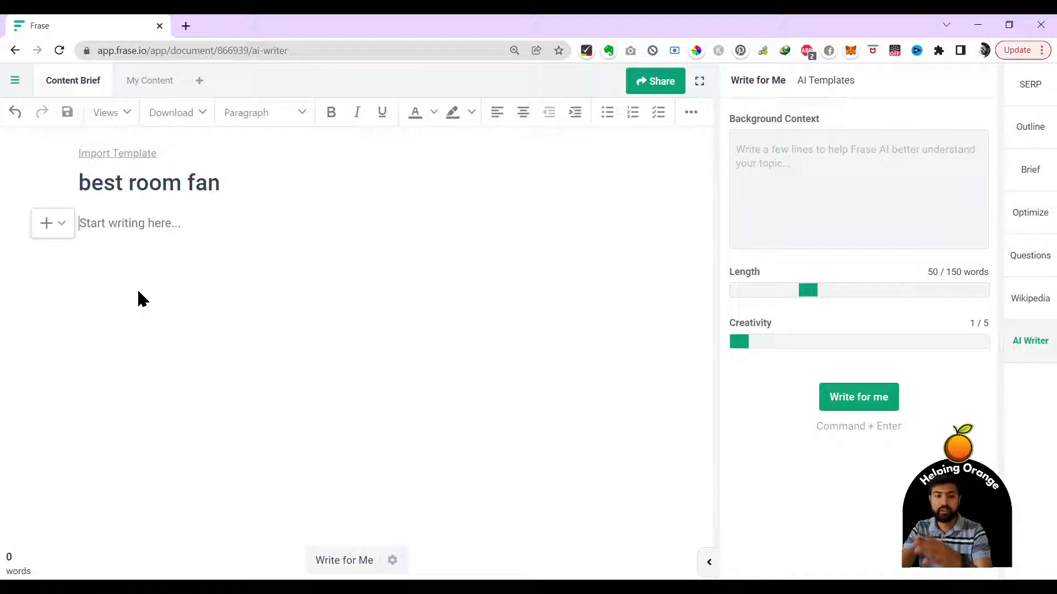
{"action": "left_click", "coordinate": [64, 223]}
{"action": "mouse_move", "coordinate": [118, 284]}
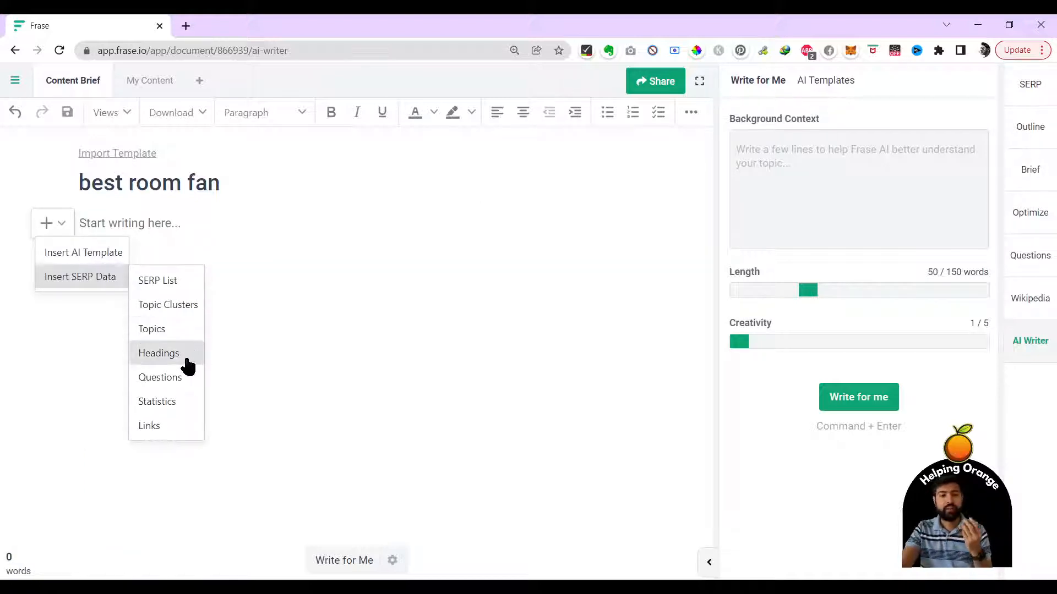
{"action": "left_click", "coordinate": [181, 381]}
{"action": "scroll", "coordinate": [268, 345], "scroll_direction": "down", "scroll_amount": 2}
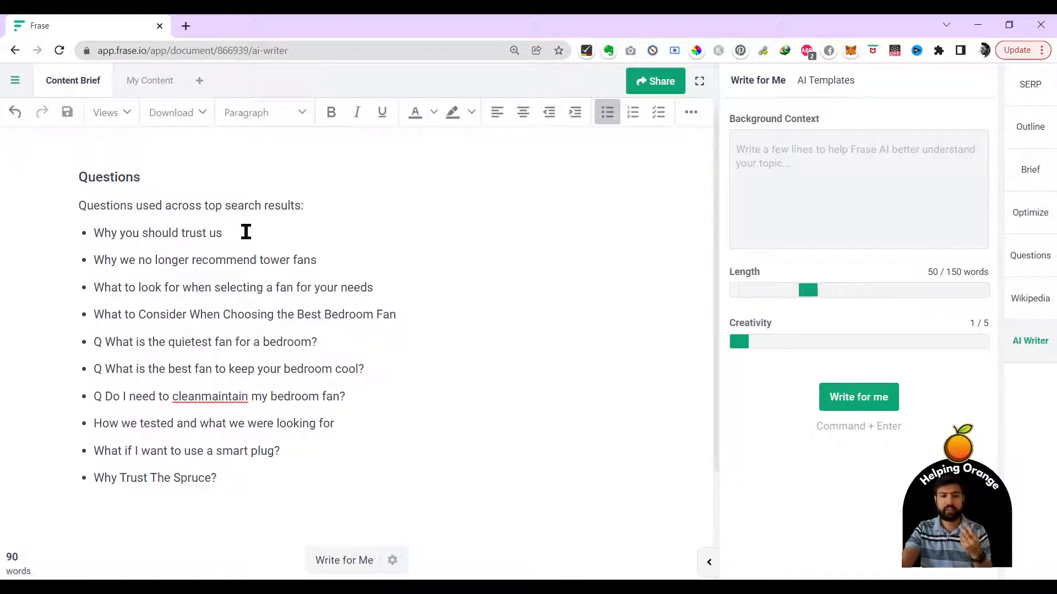
{"action": "scroll", "coordinate": [246, 232], "scroll_direction": "up", "scroll_amount": 2}
- Add two blank lines above the Questions section and insert the Statistics SERP data at the start of the Content Brief
{"action": "left_click", "coordinate": [131, 234]}
{"action": "left_click", "coordinate": [125, 226]}
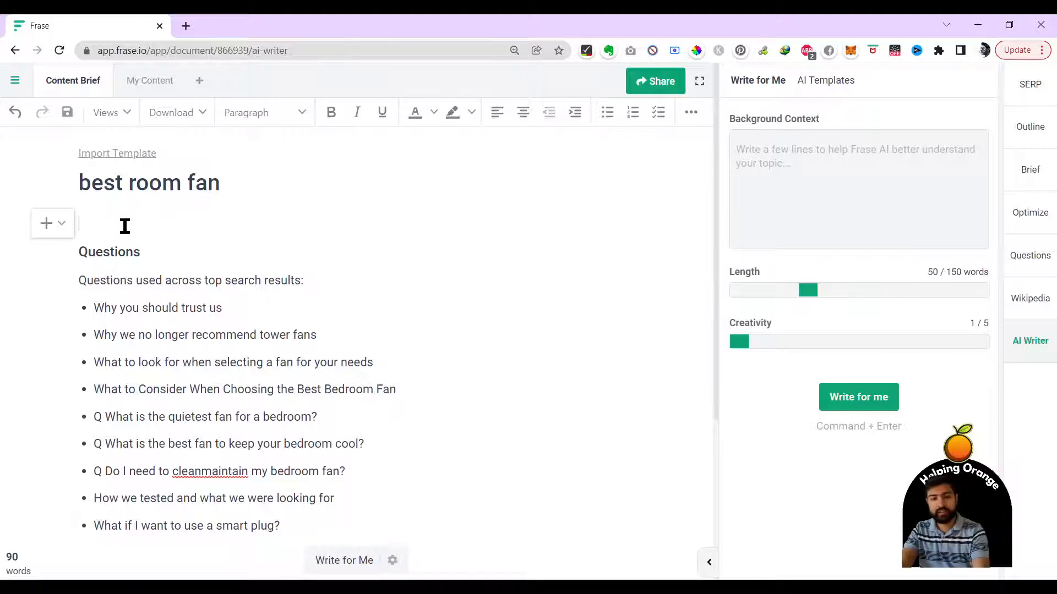
{"action": "key", "text": "Return"}
{"action": "key", "text": "Return"}
{"action": "left_click", "coordinate": [124, 226]}
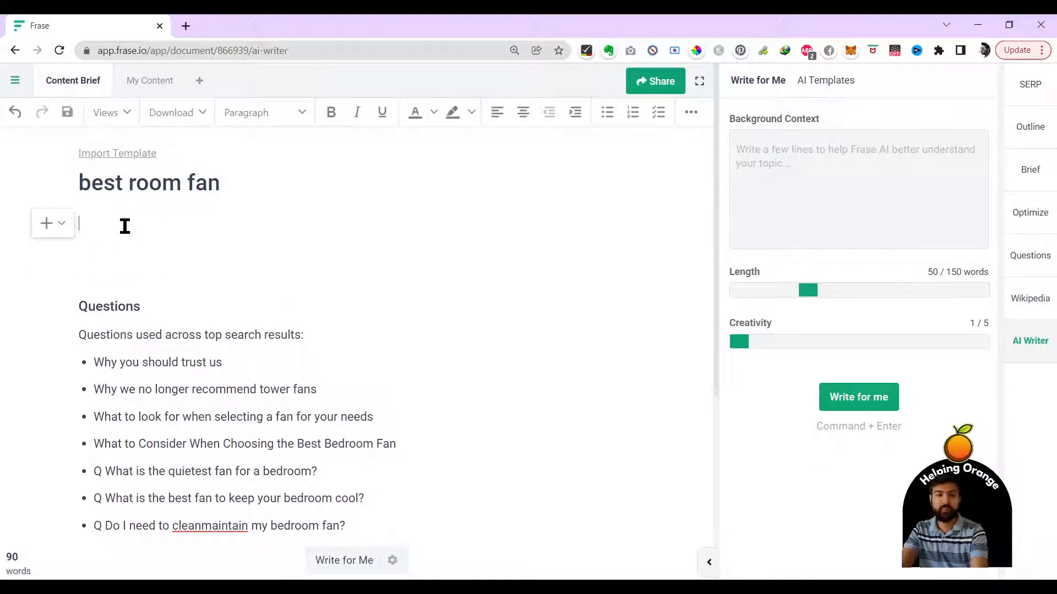
{"action": "left_click", "coordinate": [60, 223]}
{"action": "mouse_move", "coordinate": [101, 279]}
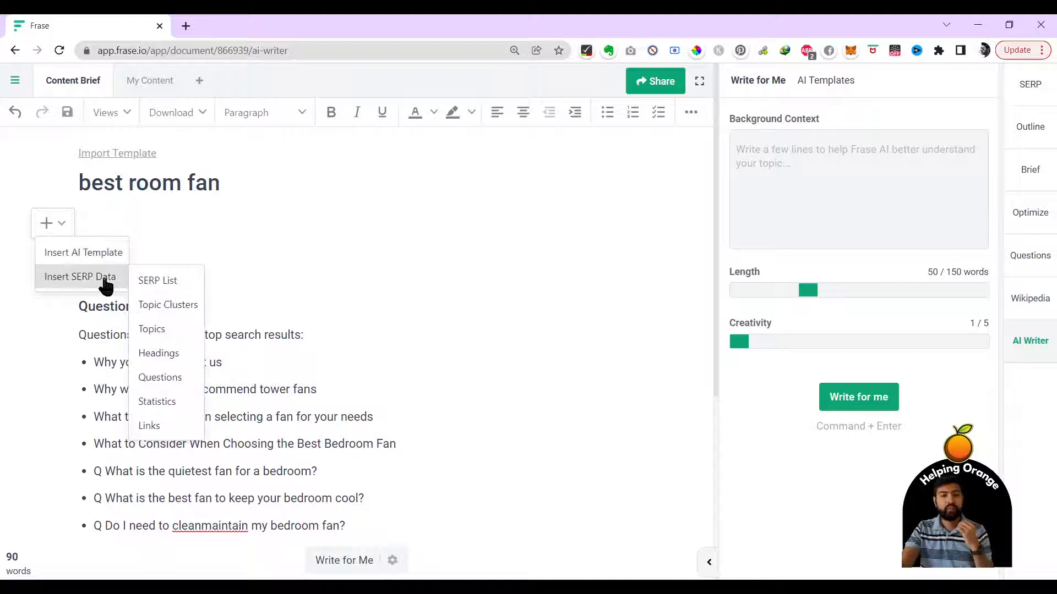
{"action": "left_click", "coordinate": [184, 410]}
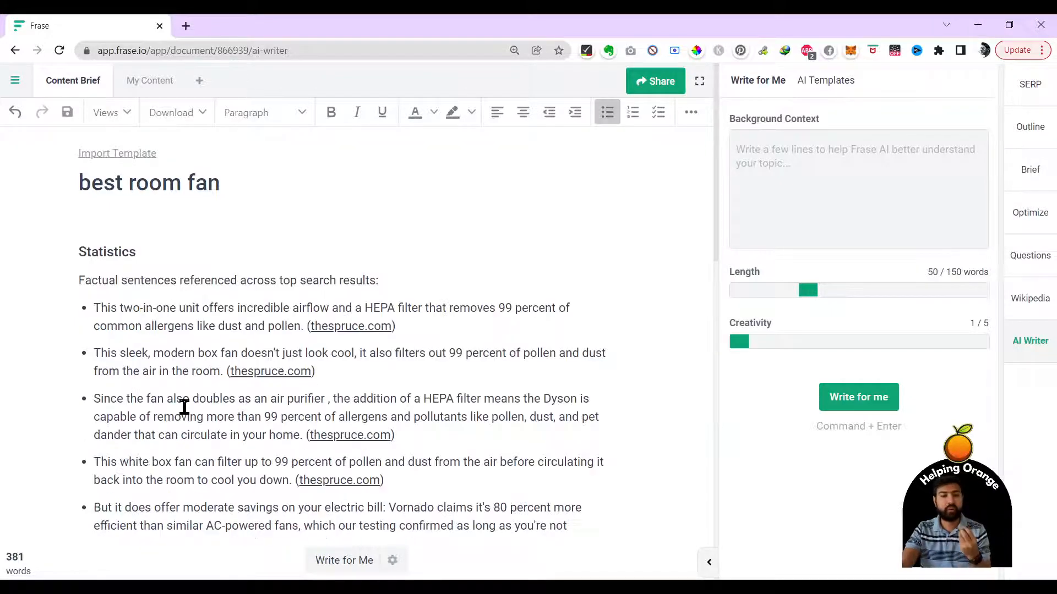
- Review the Statistics list in the Content Brief from its first entry to its last and delete the whole Statistics section
{"action": "scroll", "coordinate": [184, 407], "scroll_direction": "down", "scroll_amount": 6}
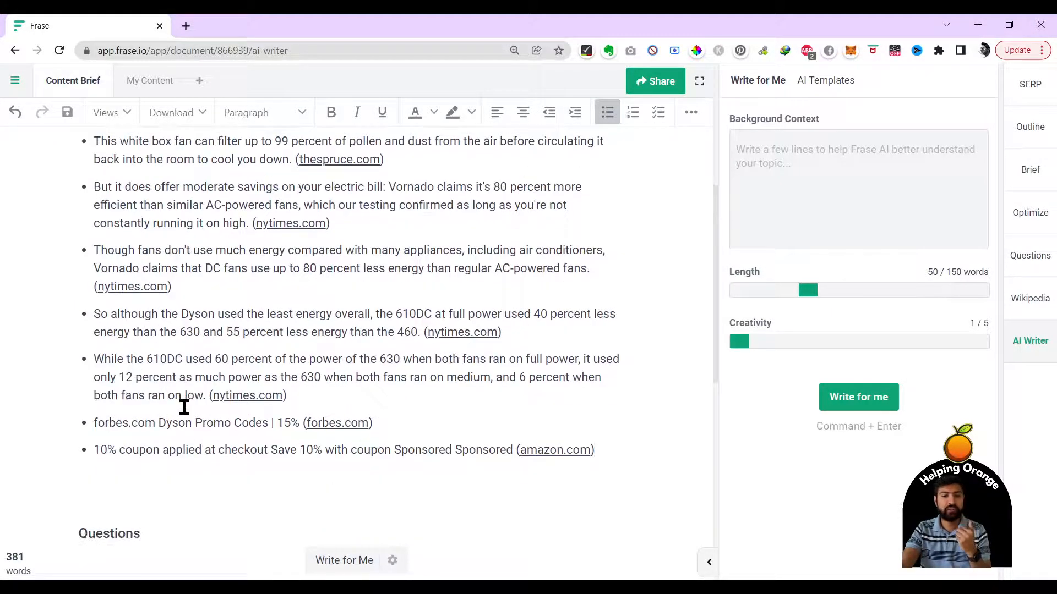
{"action": "scroll", "coordinate": [185, 407], "scroll_direction": "up", "scroll_amount": 6}
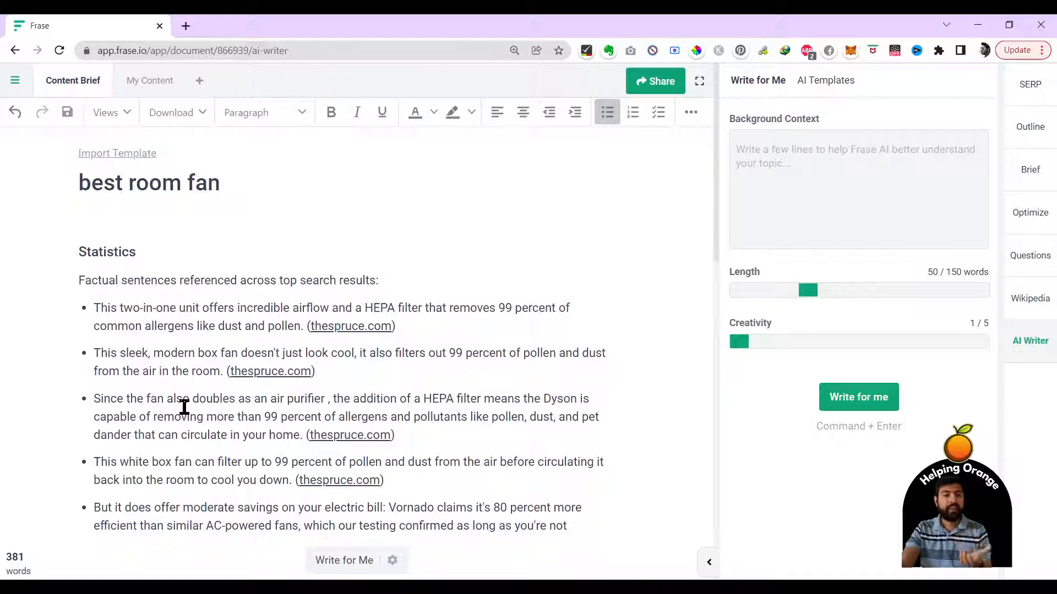
{"action": "scroll", "coordinate": [184, 407], "scroll_direction": "down", "scroll_amount": 3}
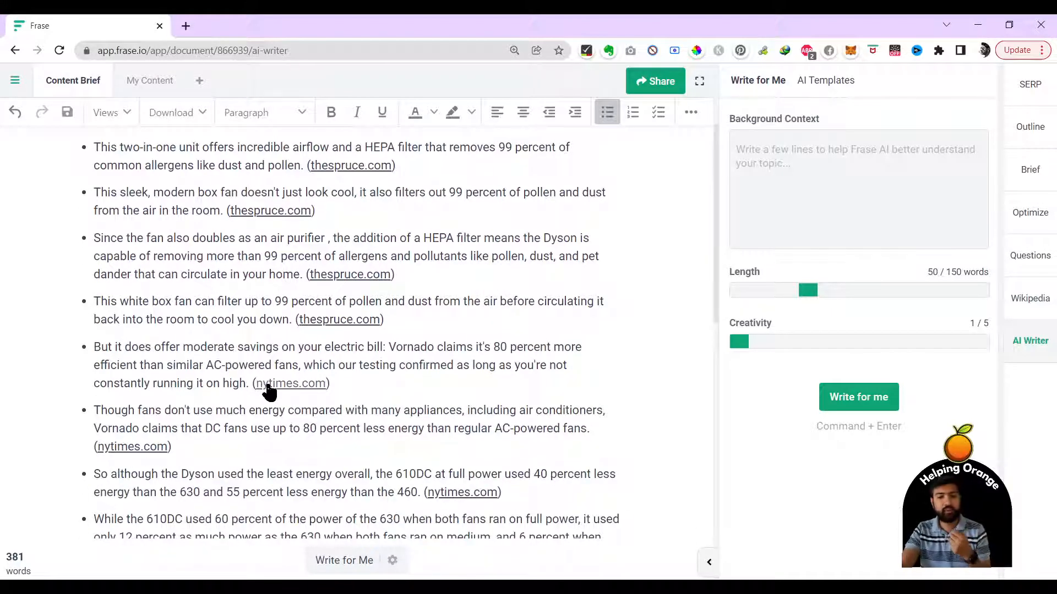
{"action": "scroll", "coordinate": [269, 392], "scroll_direction": "down", "scroll_amount": 3}
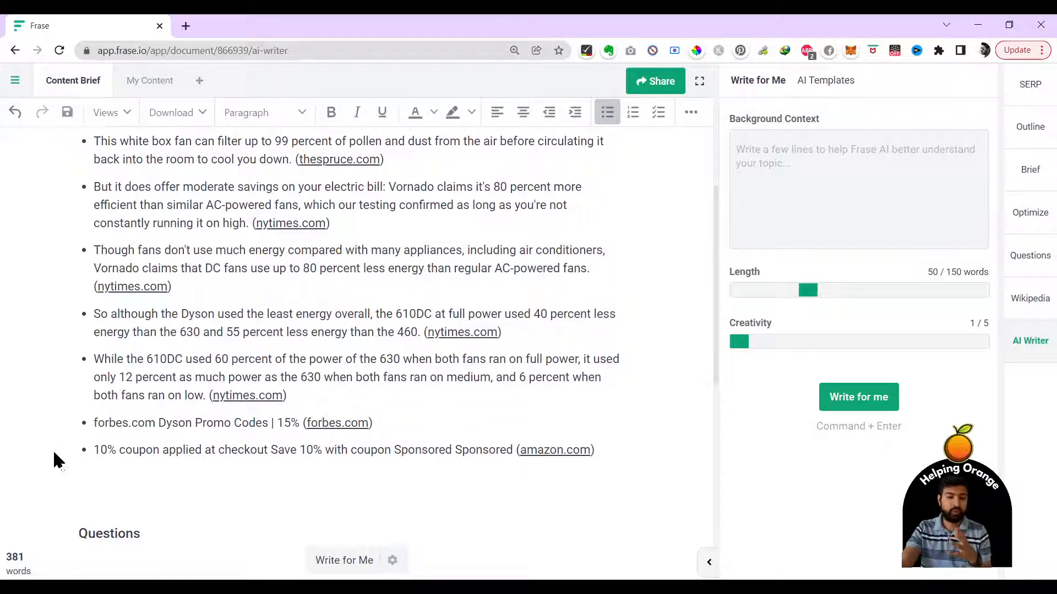
{"action": "left_click_drag", "start_coordinate": [94, 425], "coordinate": [293, 425]}
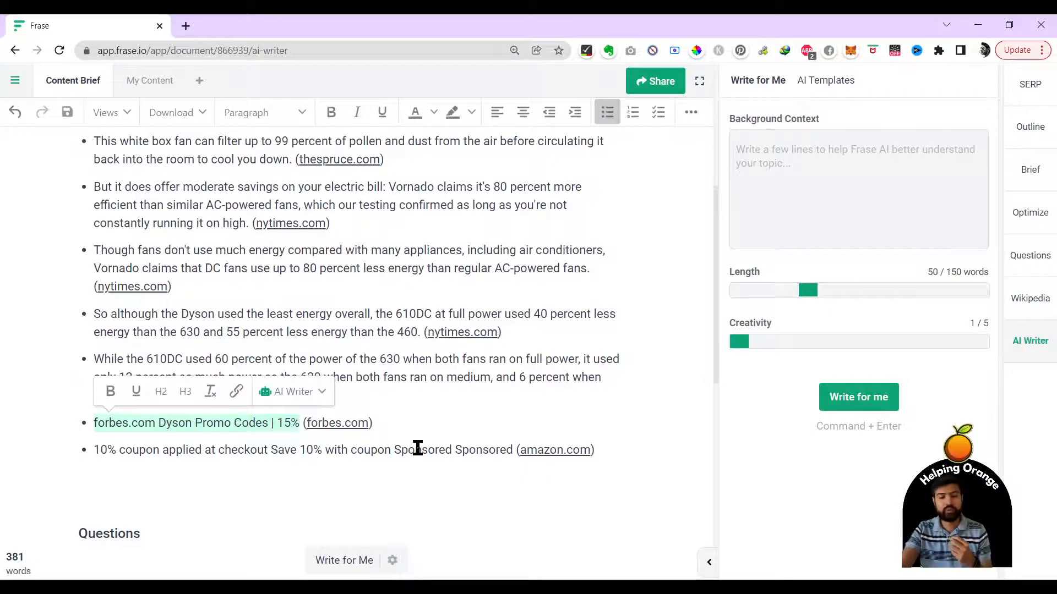
{"action": "scroll", "coordinate": [418, 447], "scroll_direction": "up", "scroll_amount": 6}
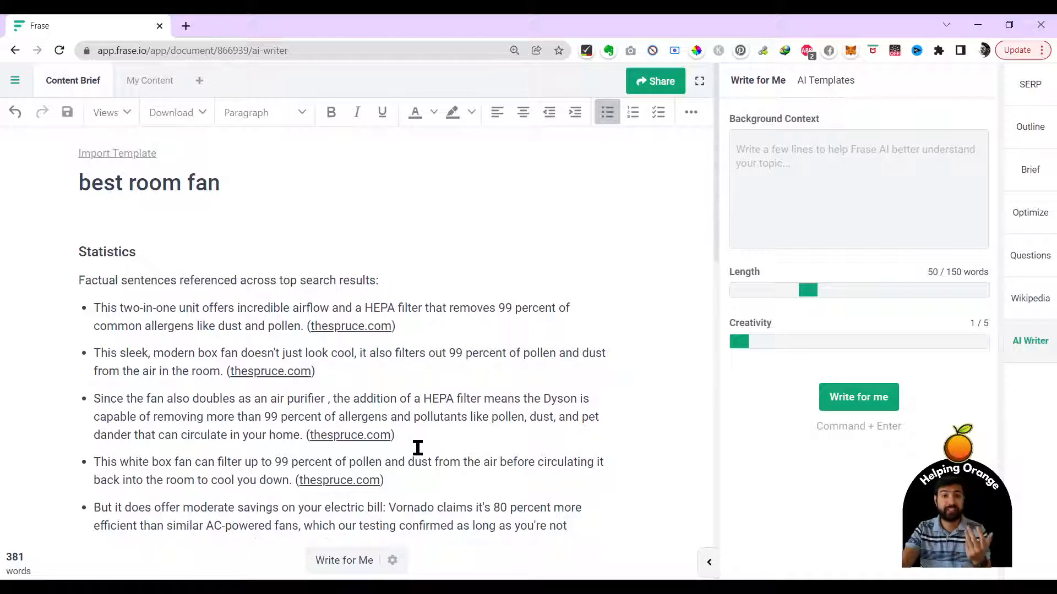
{"action": "scroll", "coordinate": [418, 447], "scroll_direction": "down", "scroll_amount": 3}
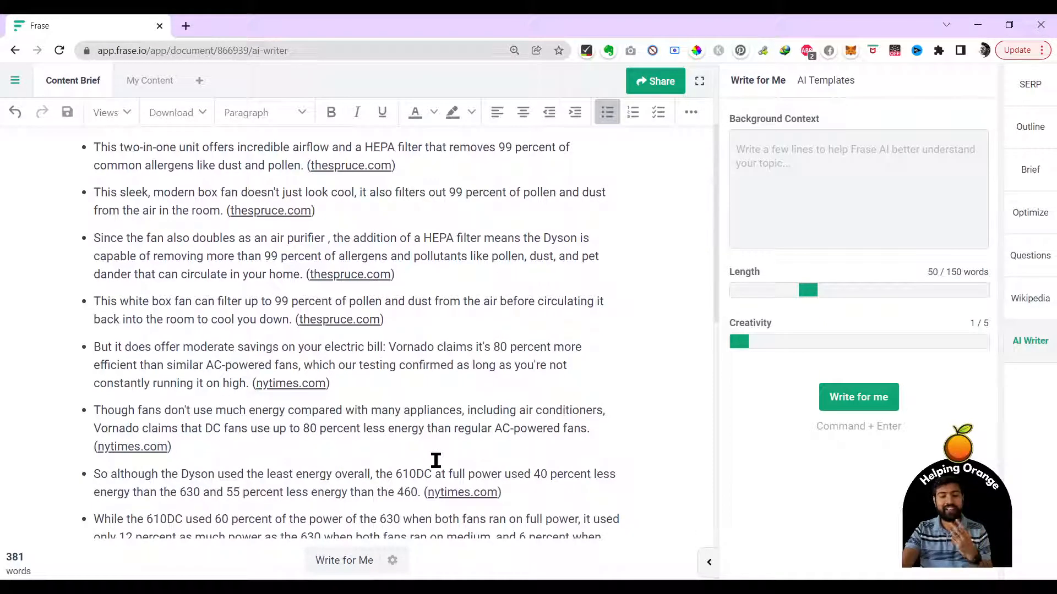
{"action": "scroll", "coordinate": [436, 460], "scroll_direction": "down", "scroll_amount": 3}
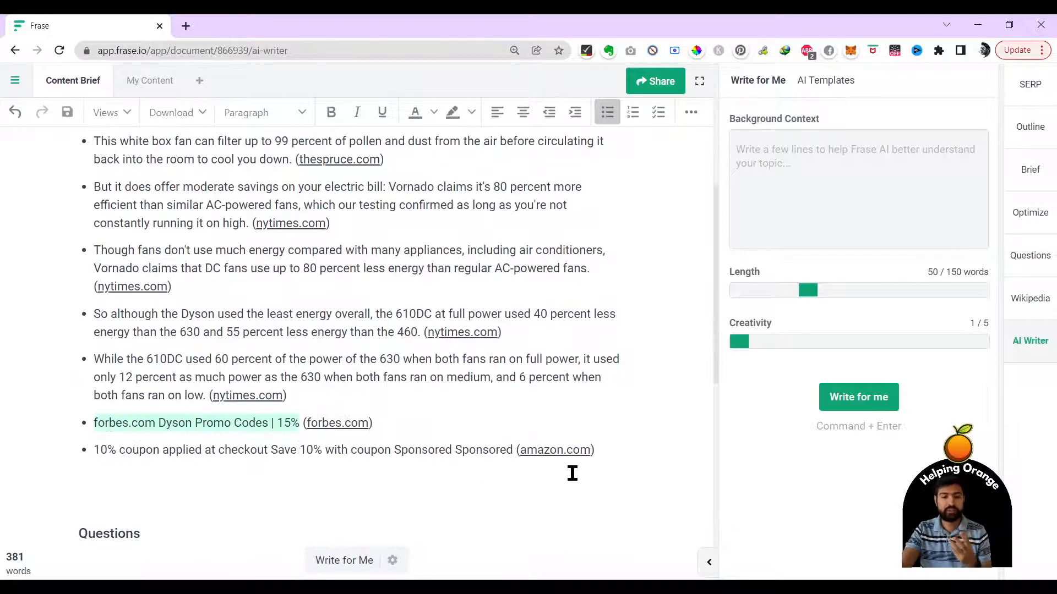
{"action": "left_click_drag", "start_coordinate": [547, 479], "coordinate": [84, 217]}
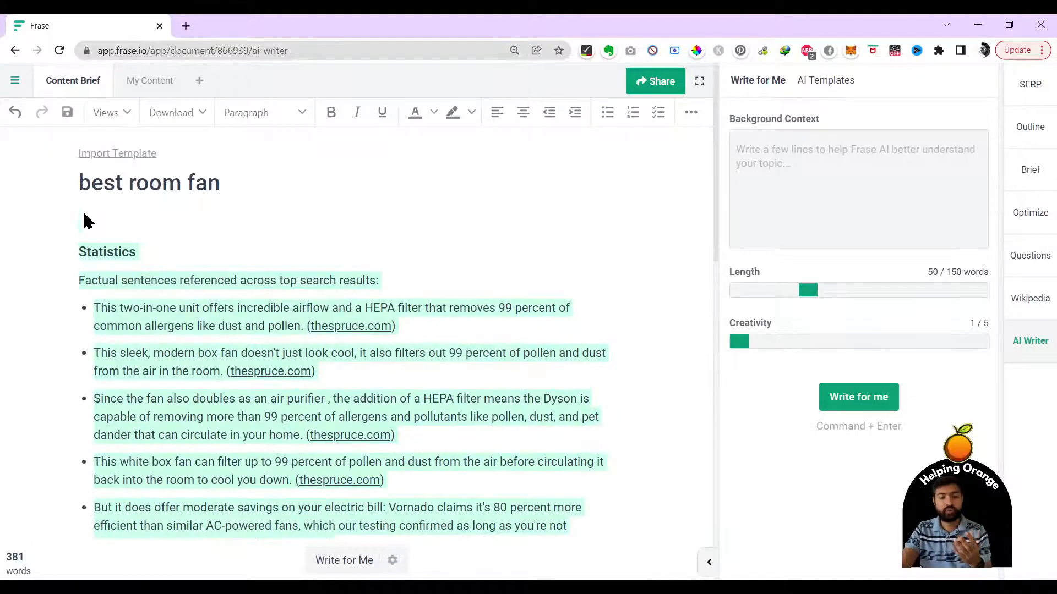
{"action": "key", "text": "BackSpace"}
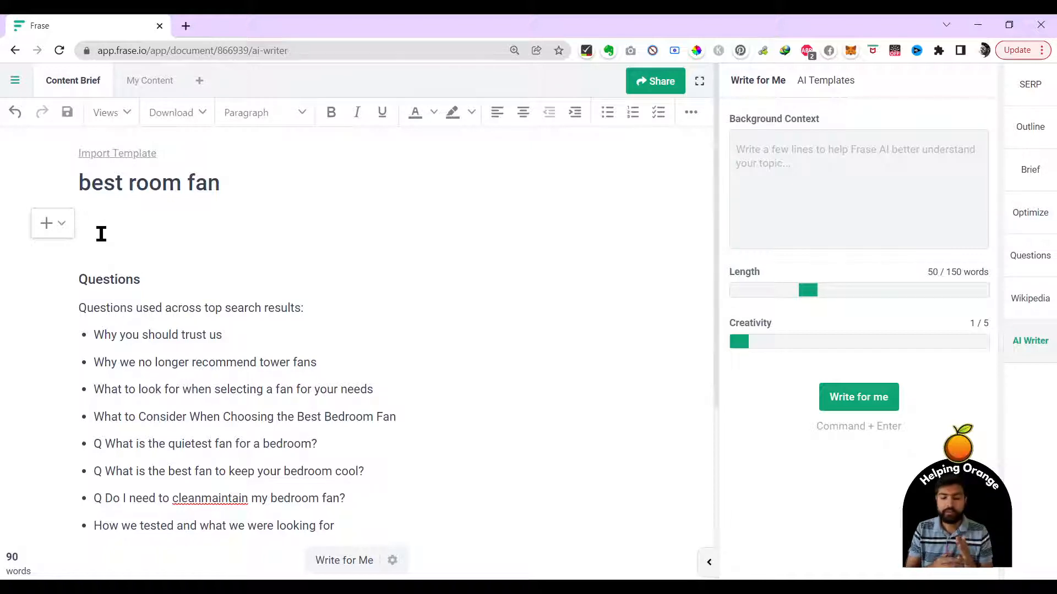
- Write the opening "As you know the summer is coming" above the Questions section and let the AI writer continue it
{"action": "type", "text": "As "}
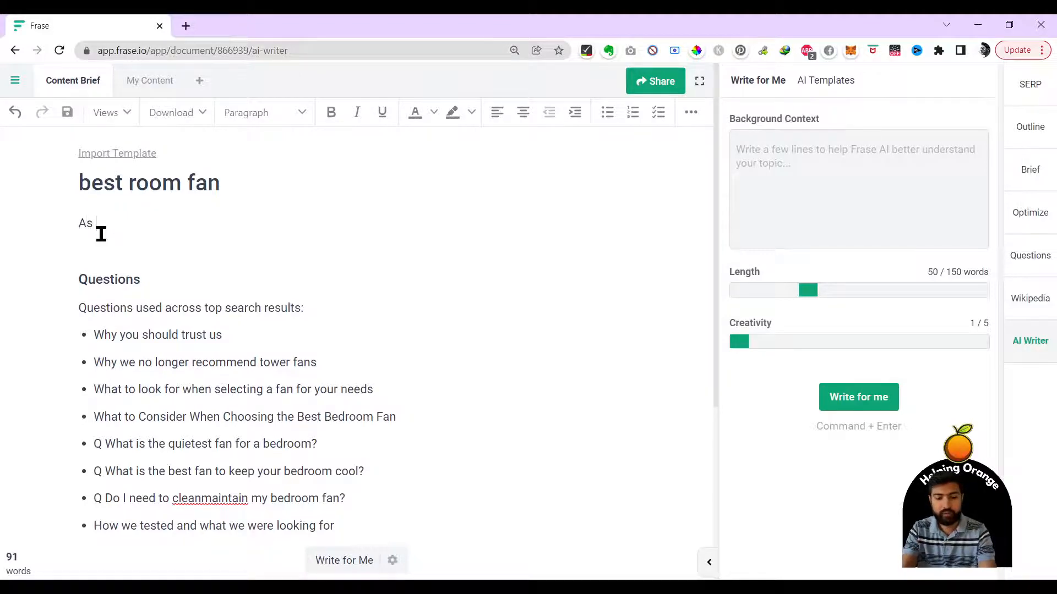
{"action": "type", "text": "you know th"}
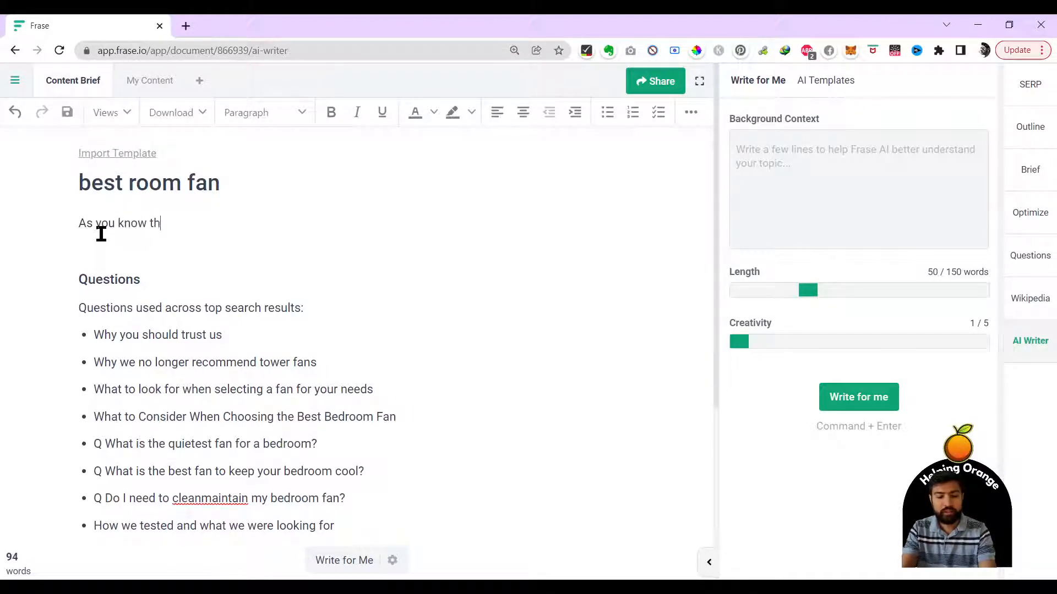
{"action": "type", "text": "e summer is co"}
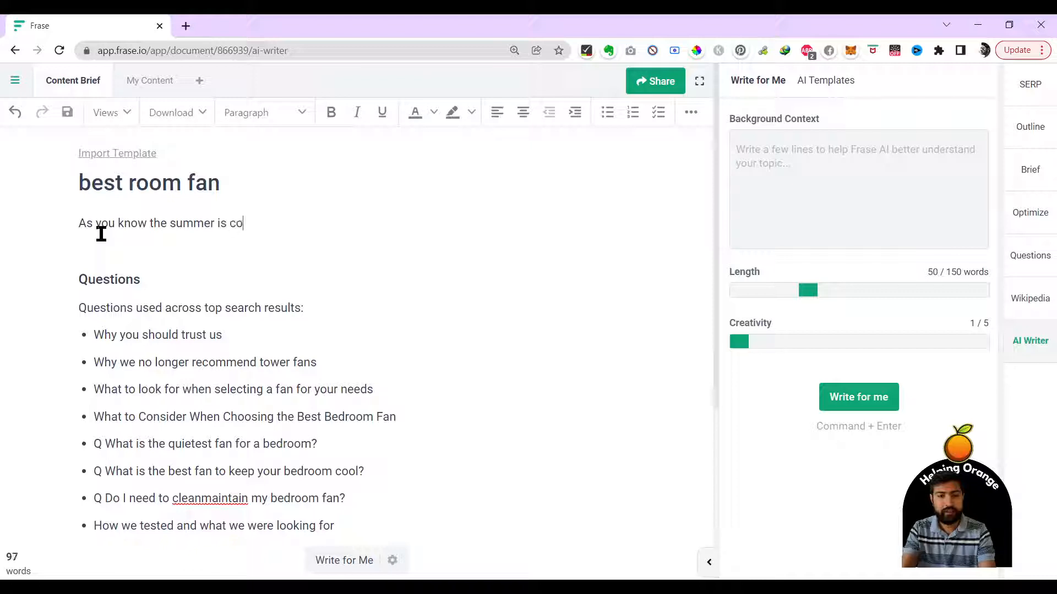
{"action": "type", "text": "ming"}
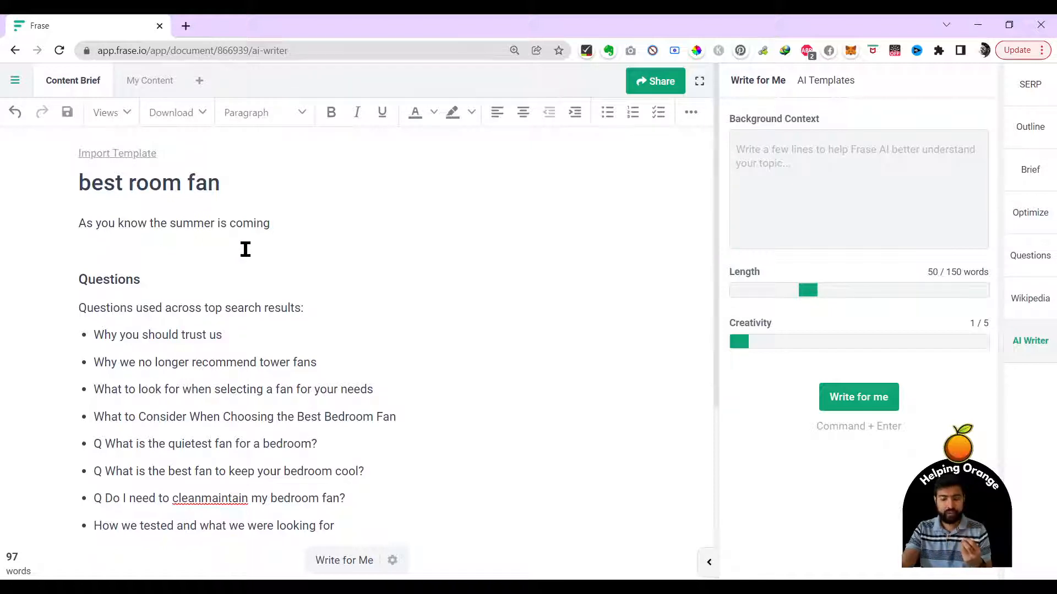
{"action": "key", "text": "ctrl+Return"}
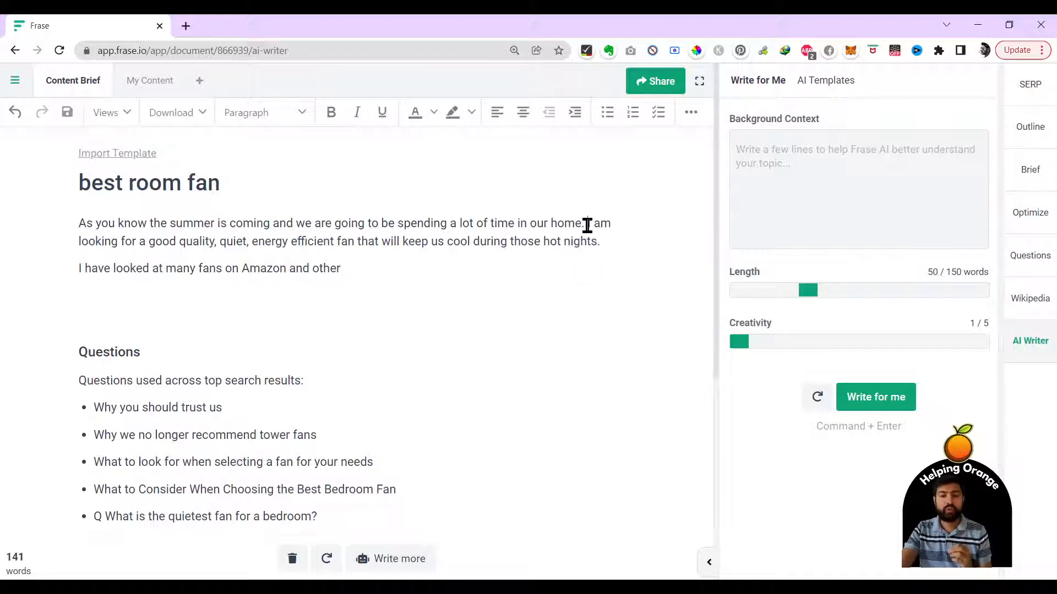
- Replace "I am" with "So if you are" in the generated introduction and delete the unfinished sentence about fans on Amazon
{"action": "left_click_drag", "start_coordinate": [587, 225], "coordinate": [611, 226]}
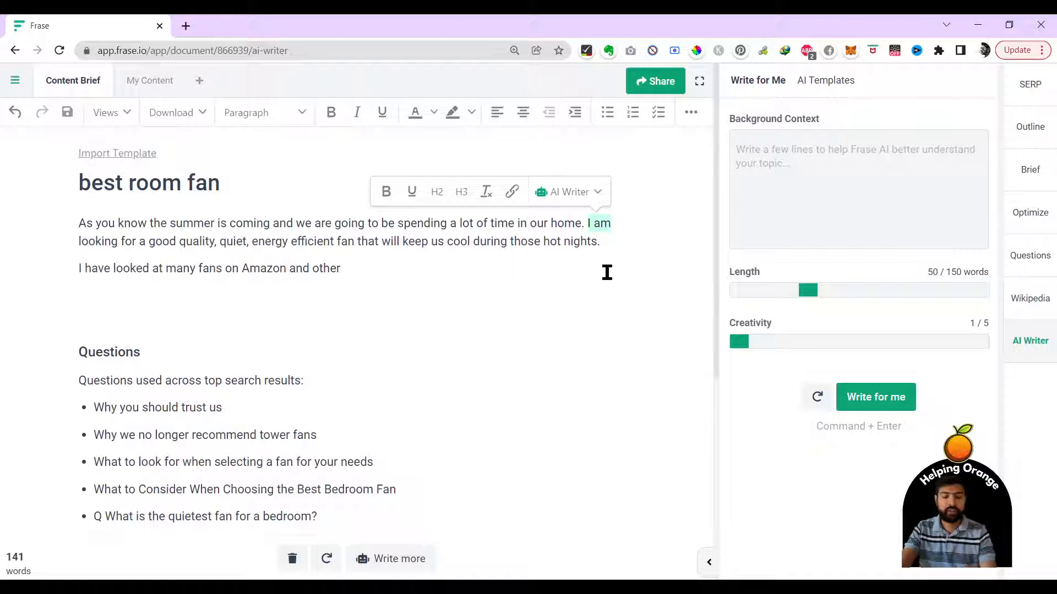
{"action": "type", "text": "So if you are"}
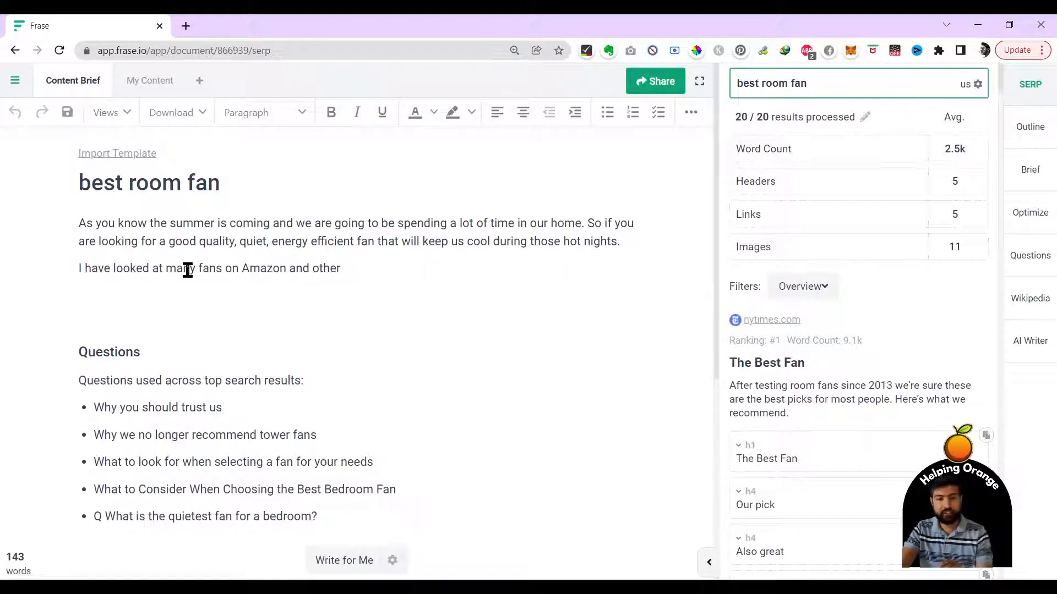
{"action": "left_click_drag", "start_coordinate": [349, 269], "coordinate": [77, 272]}
{"action": "key", "text": "BackSpace"}
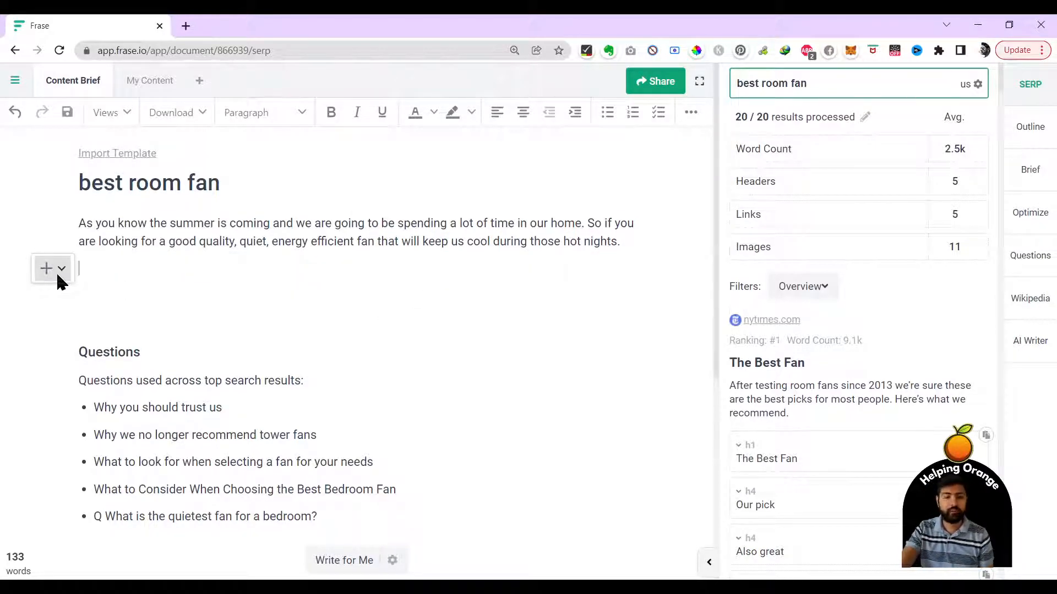
- Browse the AI Writer's templates and open the Blog Introduction template
{"action": "left_click", "coordinate": [62, 281]}
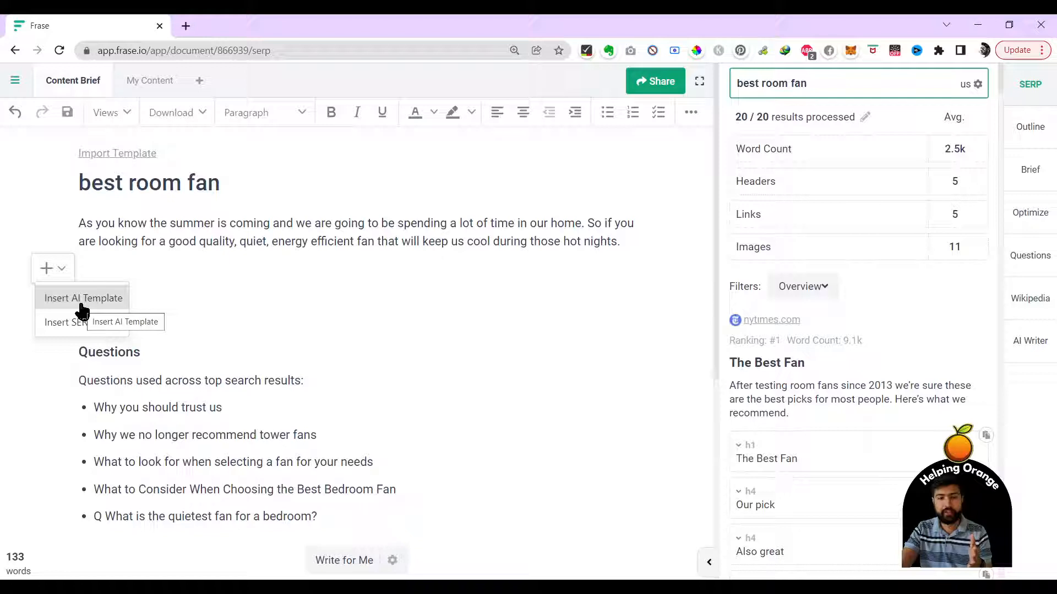
{"action": "left_click", "coordinate": [1029, 341]}
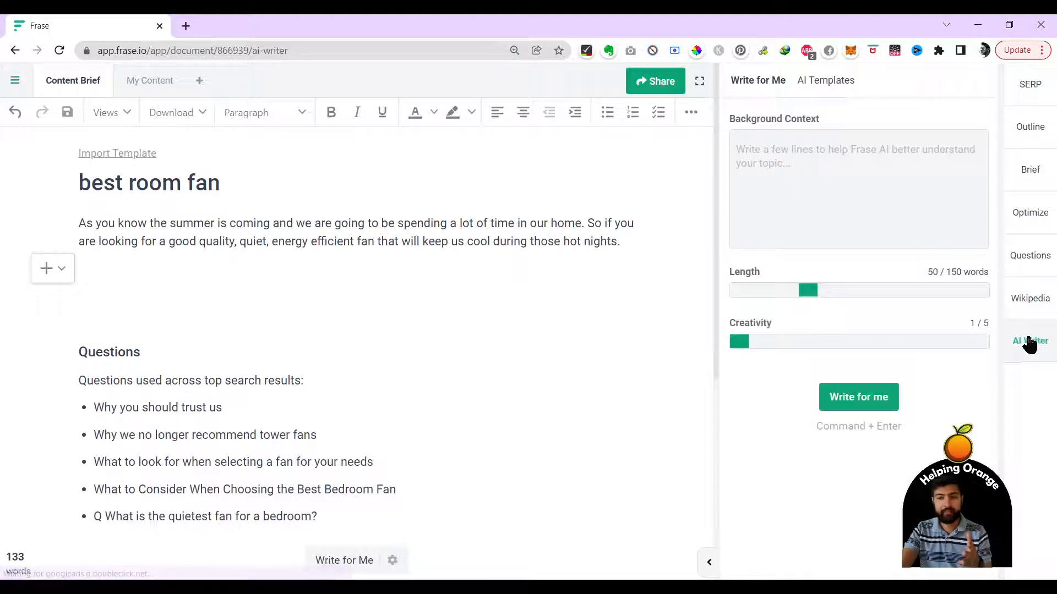
{"action": "left_click", "coordinate": [820, 83]}
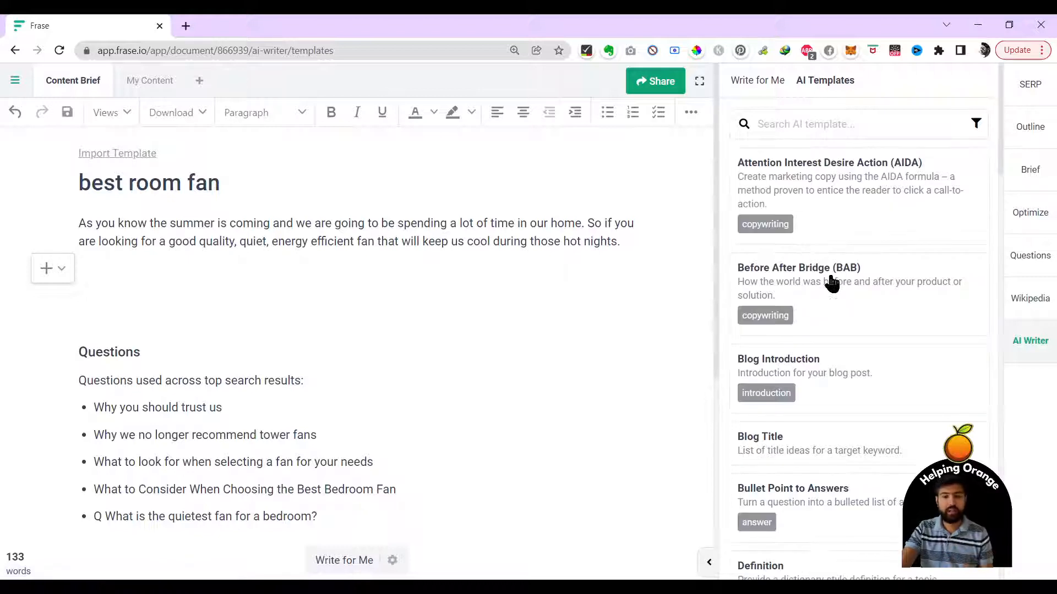
{"action": "scroll", "coordinate": [832, 301], "scroll_direction": "down", "scroll_amount": 3}
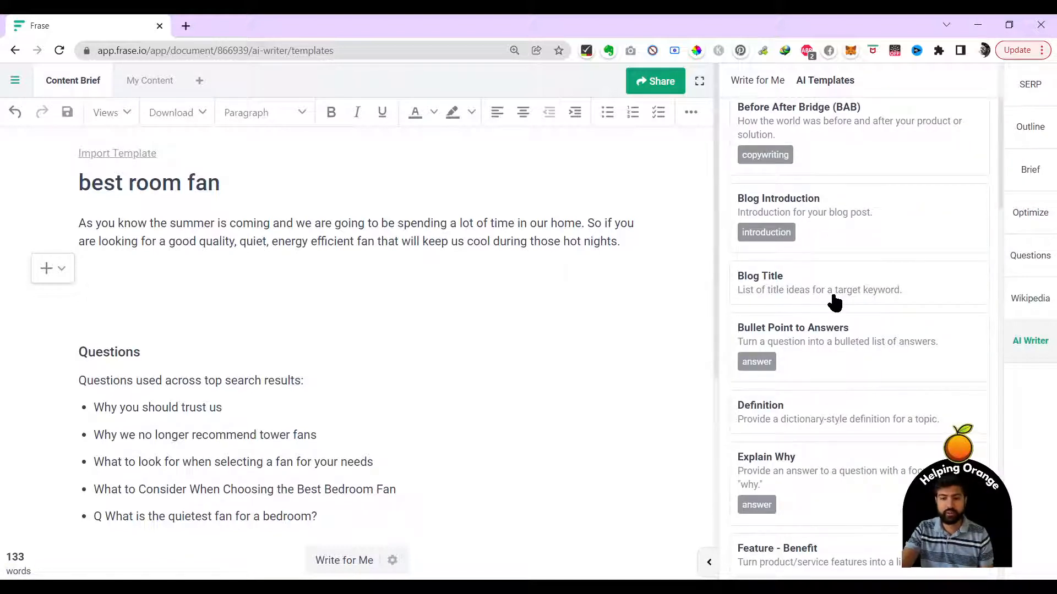
{"action": "scroll", "coordinate": [828, 330], "scroll_direction": "up", "scroll_amount": 3}
{"action": "left_click", "coordinate": [822, 360]}
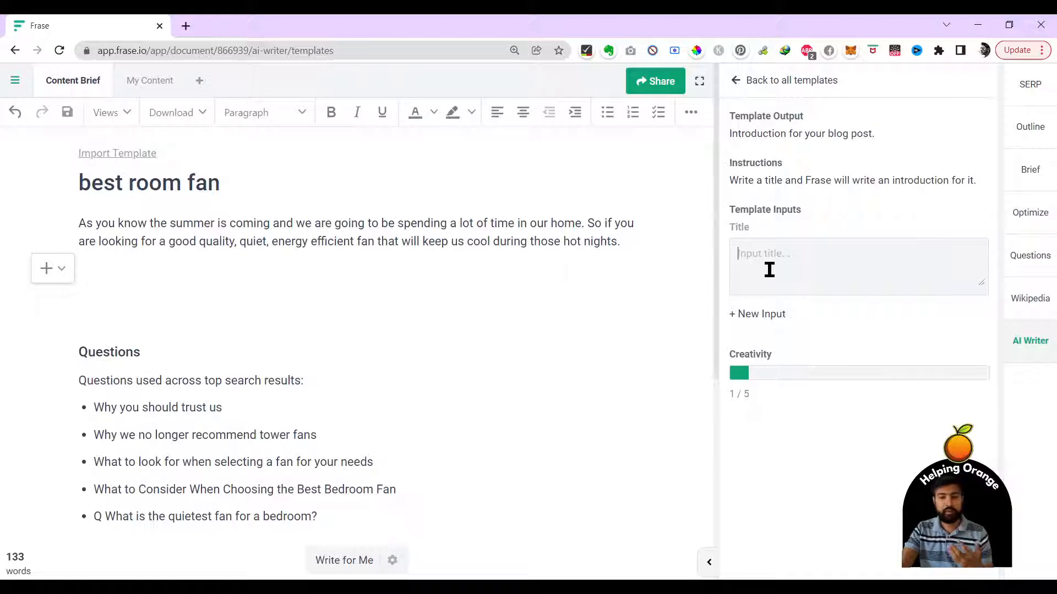
- Run the Blog Introduction template with the title "best room fan" and creativity set to 2 of 5
{"action": "type", "text": "best room "}
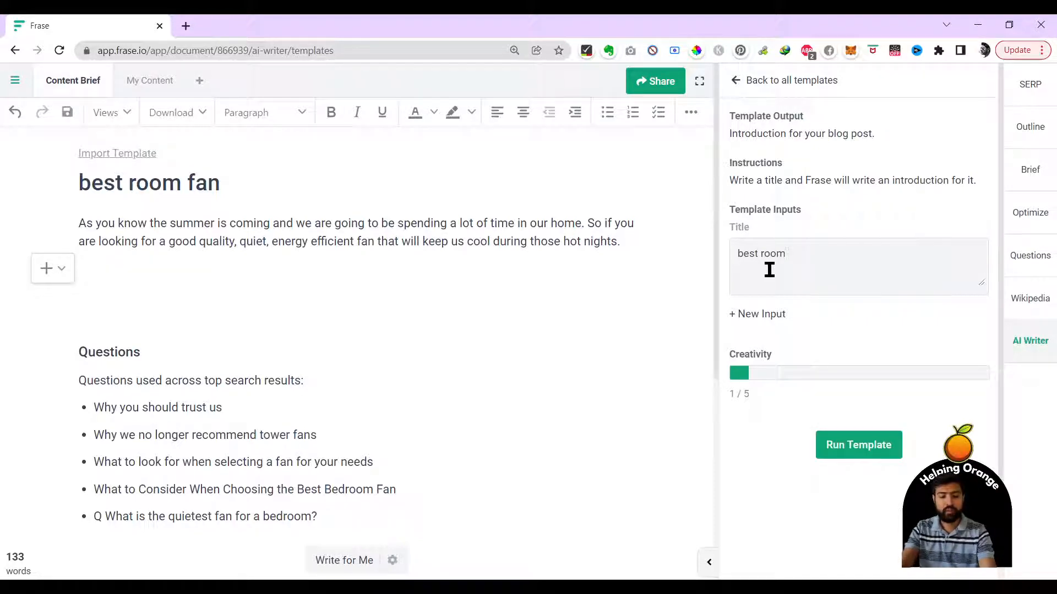
{"action": "type", "text": "fan"}
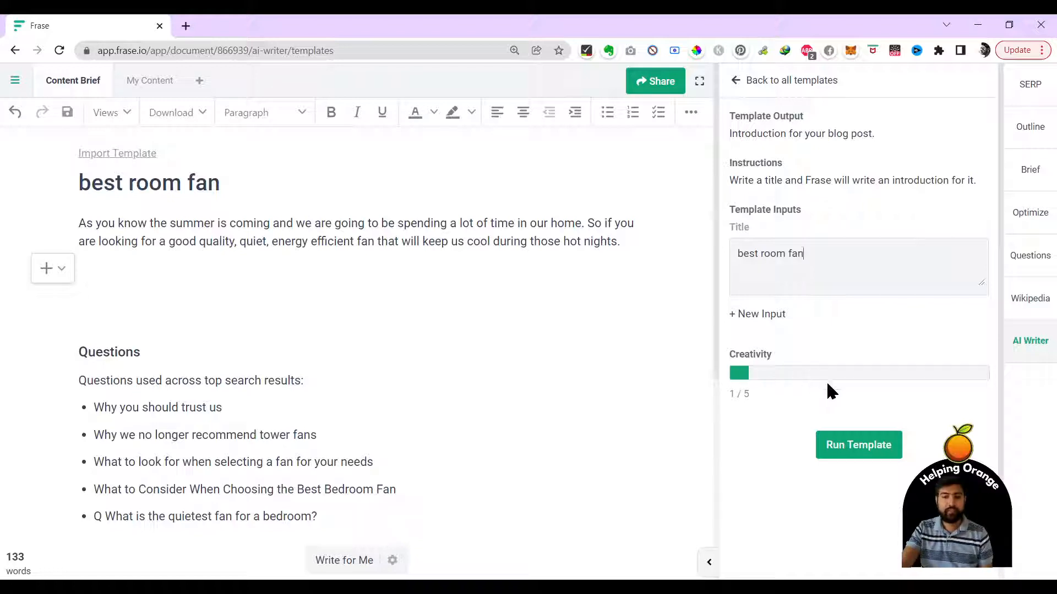
{"action": "left_click", "coordinate": [777, 374]}
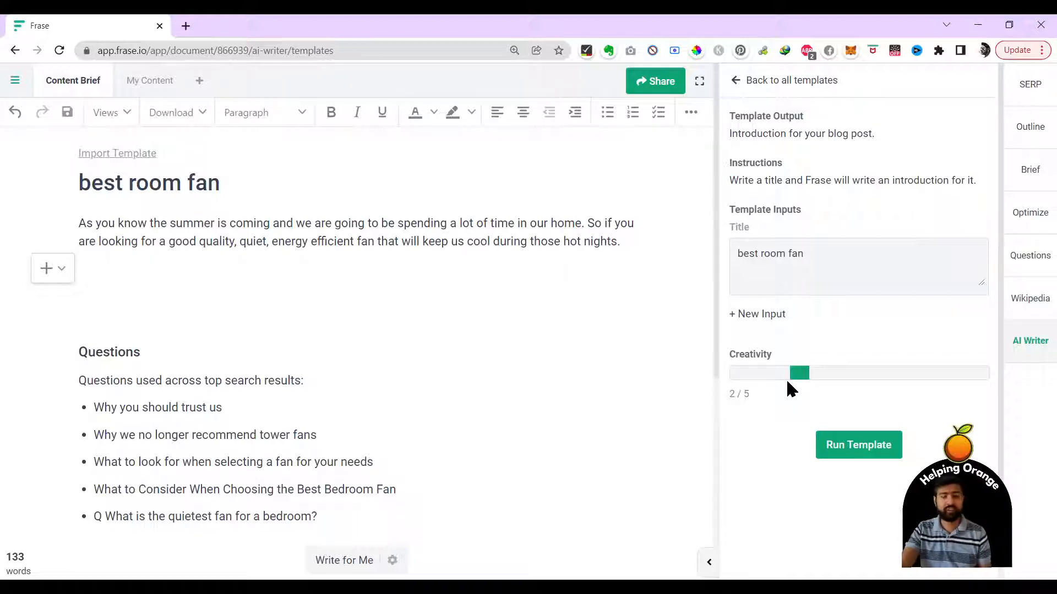
{"action": "left_click", "coordinate": [859, 447]}
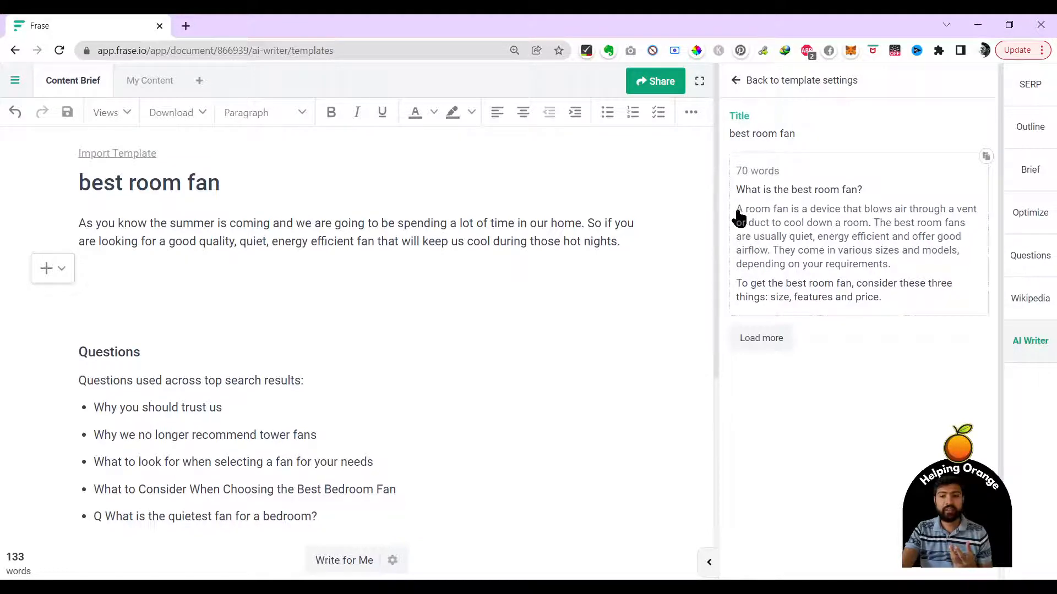
- Copy the generated paragraph beginning "A room fan is a device" into the brief below the introduction and add a blank line after it
{"action": "left_click_drag", "start_coordinate": [737, 213], "coordinate": [885, 269]}
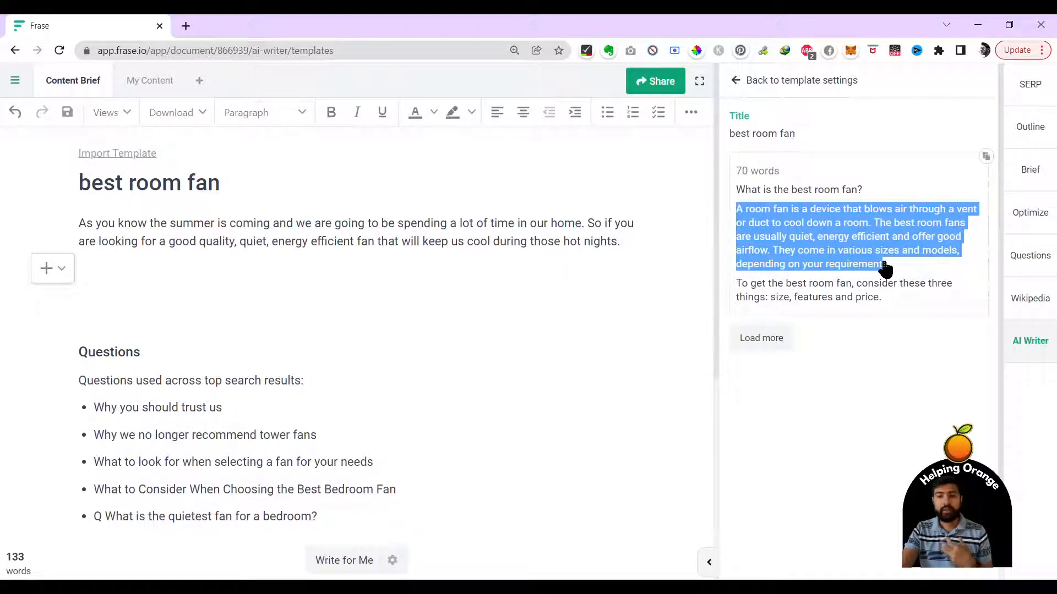
{"action": "left_click_drag", "start_coordinate": [884, 270], "coordinate": [889, 271]}
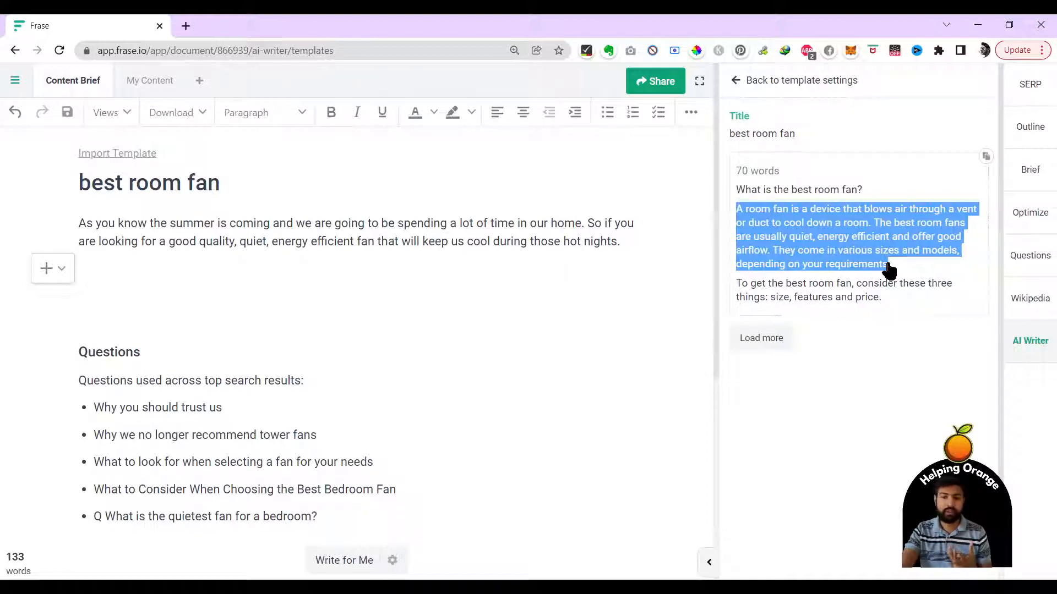
{"action": "left_click", "coordinate": [985, 157]}
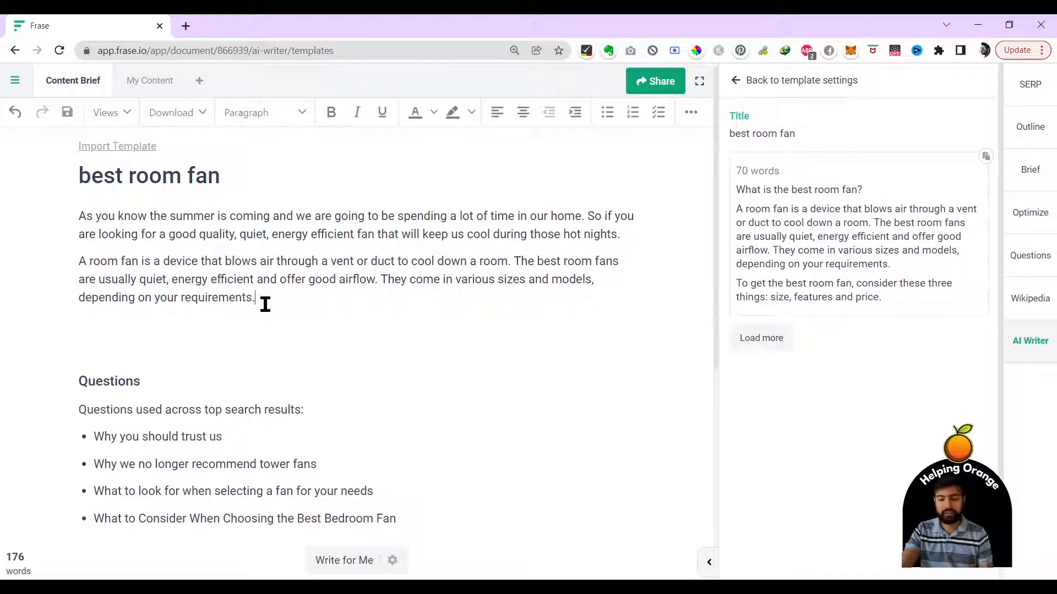
{"action": "key", "text": "Return"}
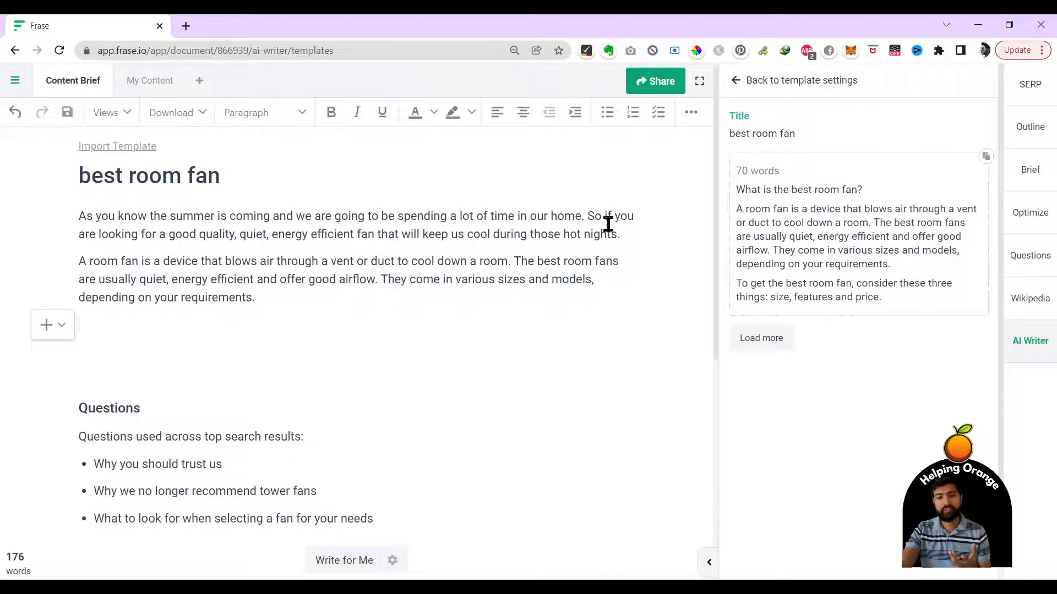
- Add the level-2 heading "What is a room fan" between the introduction and the paragraph beginning "A room fan is a device"
{"action": "left_click", "coordinate": [633, 233]}
{"action": "key", "text": "Return"}
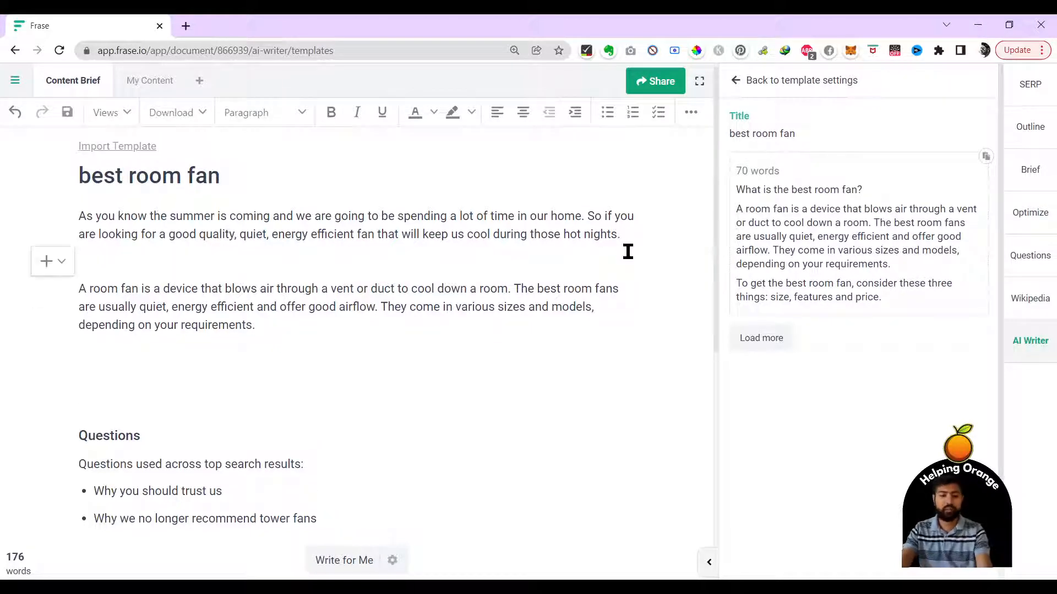
{"action": "type", "text": "What is "}
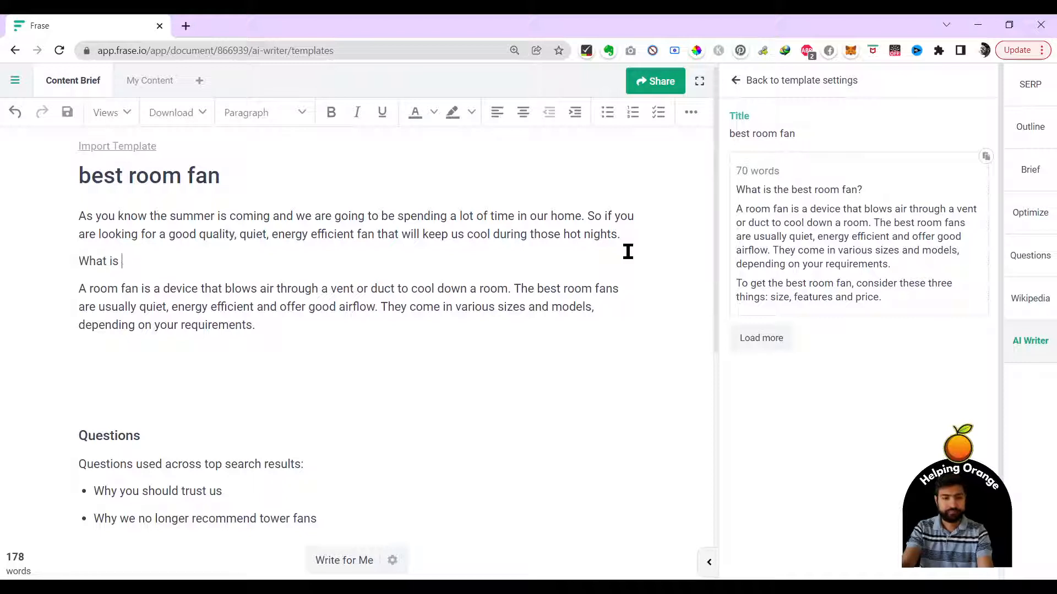
{"action": "type", "text": "a room fan"}
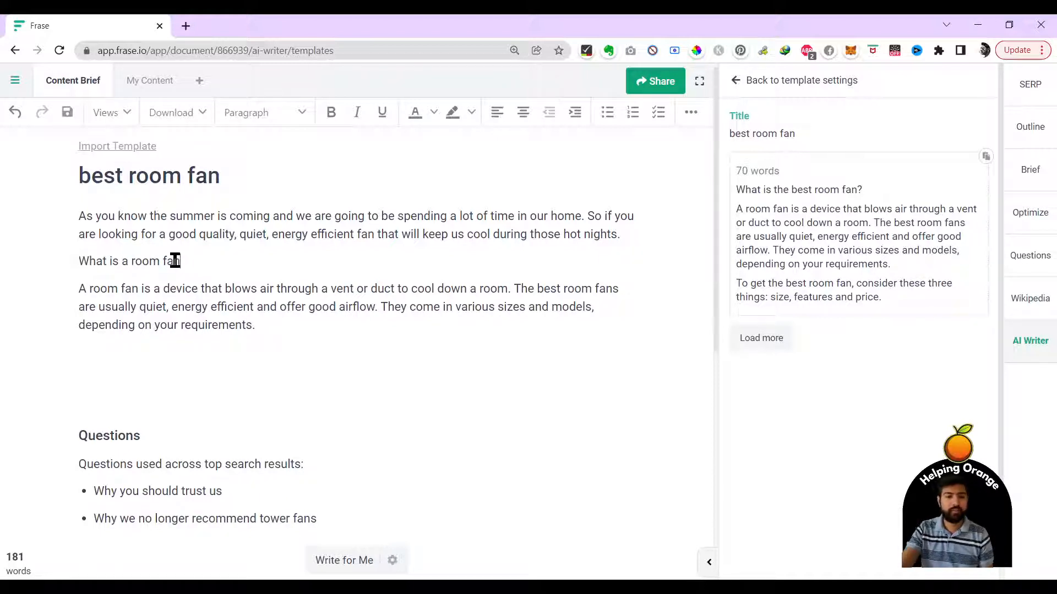
{"action": "double_click", "coordinate": [150, 274]}
{"action": "double_click", "coordinate": [137, 259]}
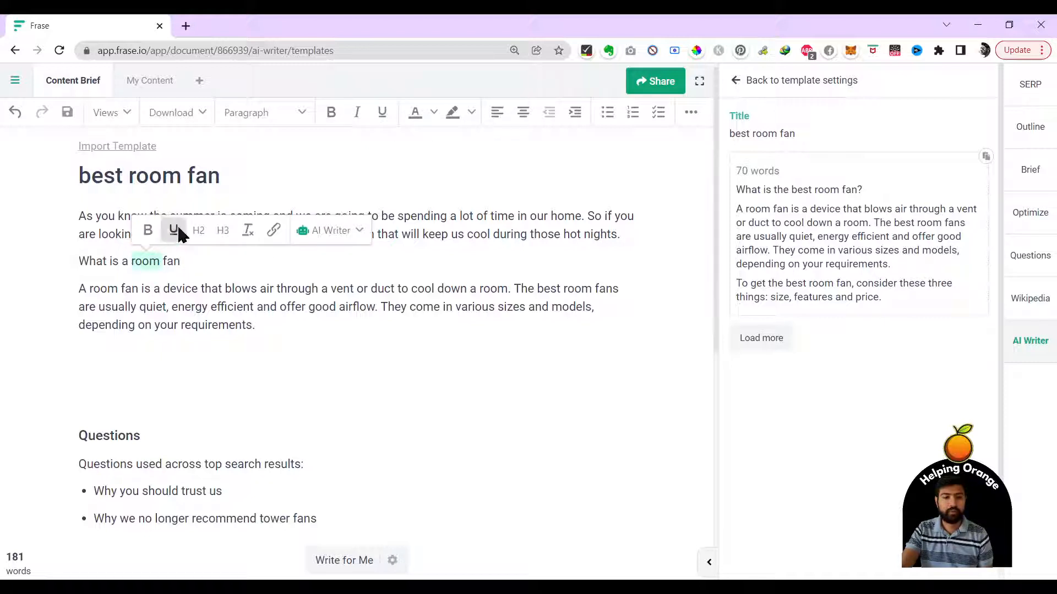
{"action": "left_click", "coordinate": [198, 232]}
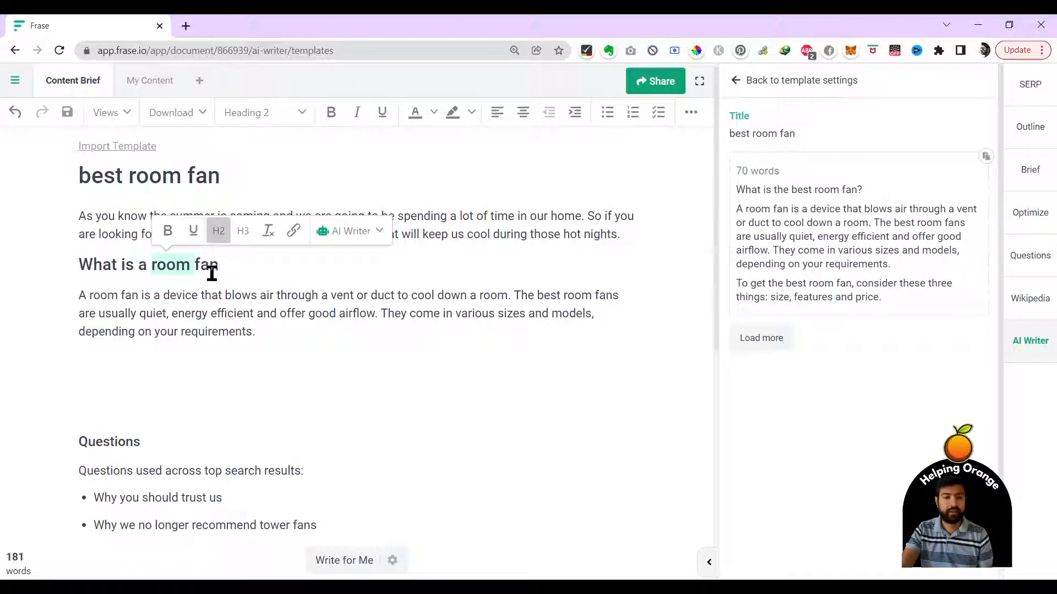
{"action": "left_click", "coordinate": [226, 359]}
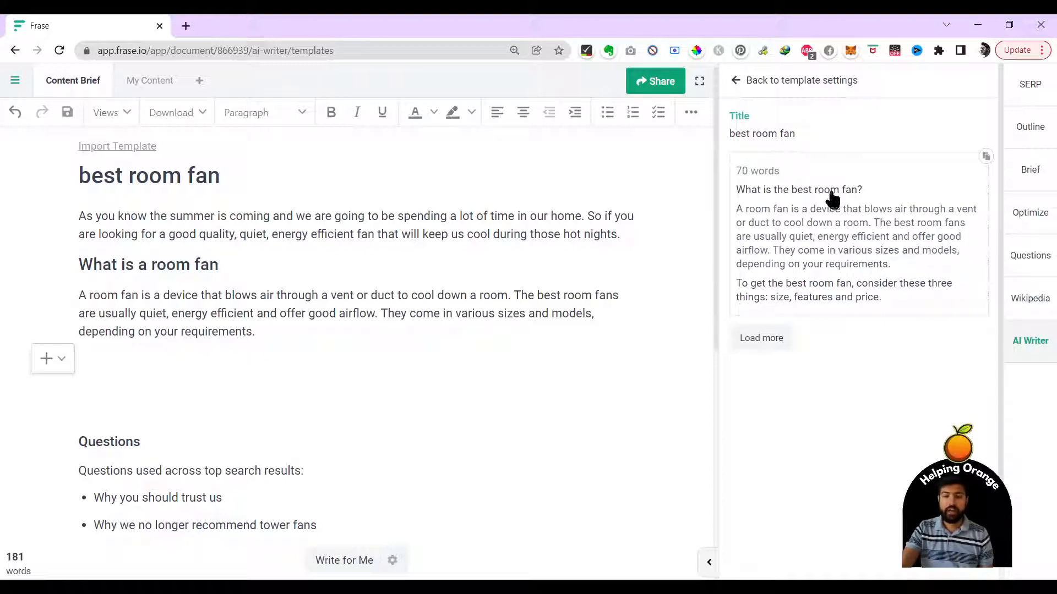
- Insert the cnn.com search result's heading "What to look for when selecting a fan for your needs" below the room fan definition paragraph
{"action": "left_click", "coordinate": [737, 88]}
{"action": "left_click", "coordinate": [737, 88]}
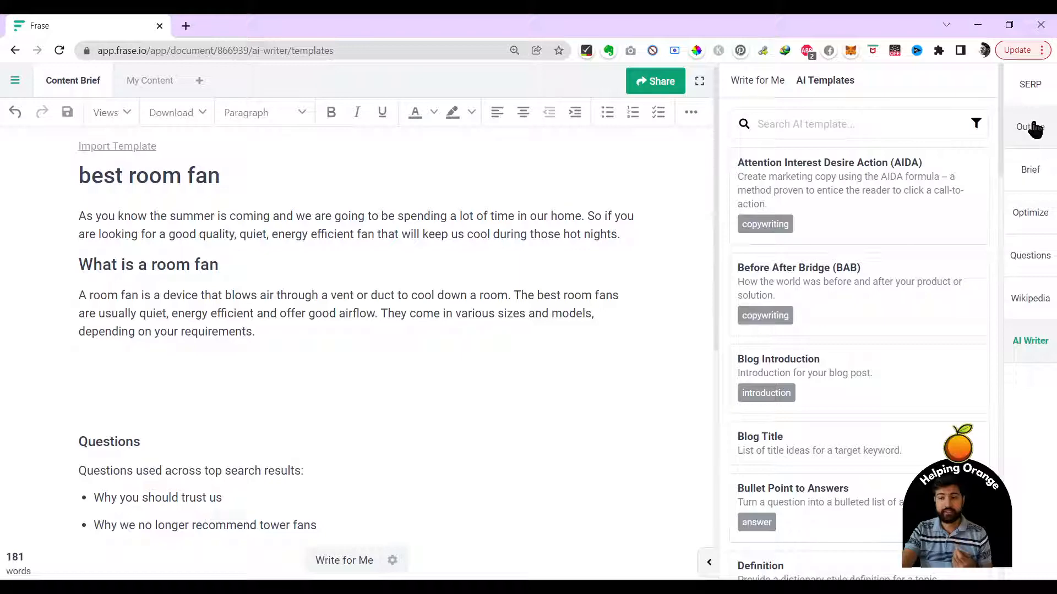
{"action": "left_click", "coordinate": [1032, 104]}
{"action": "scroll", "coordinate": [912, 259], "scroll_direction": "down", "scroll_amount": 3}
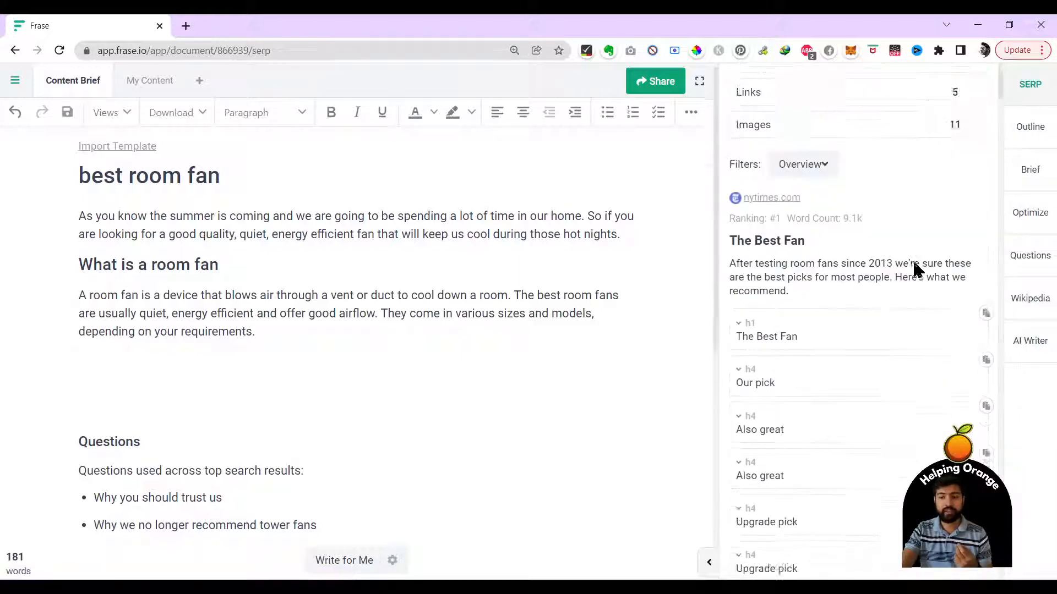
{"action": "scroll", "coordinate": [914, 263], "scroll_direction": "down", "scroll_amount": 8}
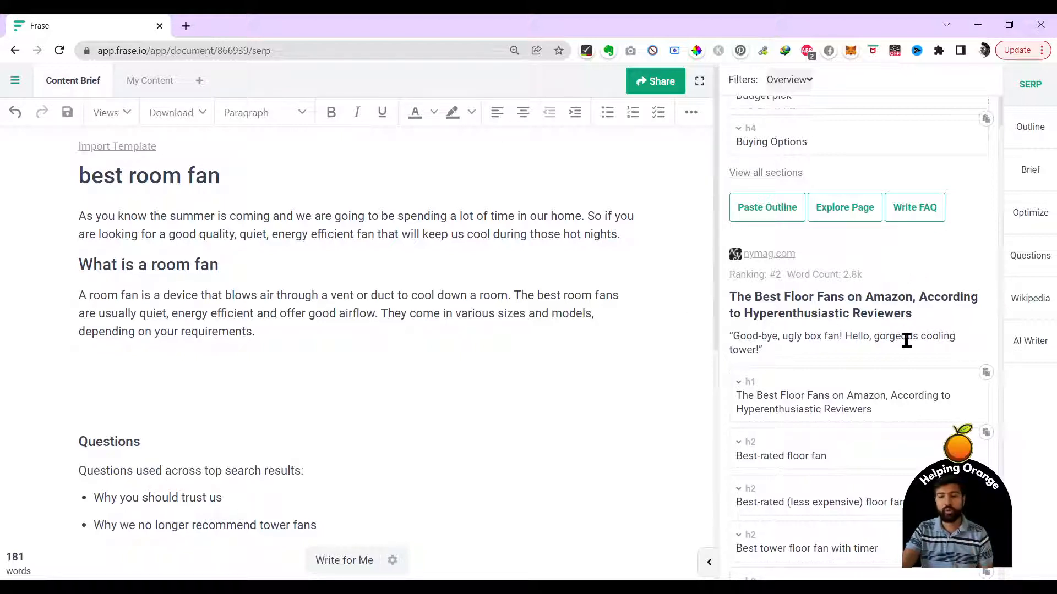
{"action": "scroll", "coordinate": [906, 341], "scroll_direction": "down", "scroll_amount": 3}
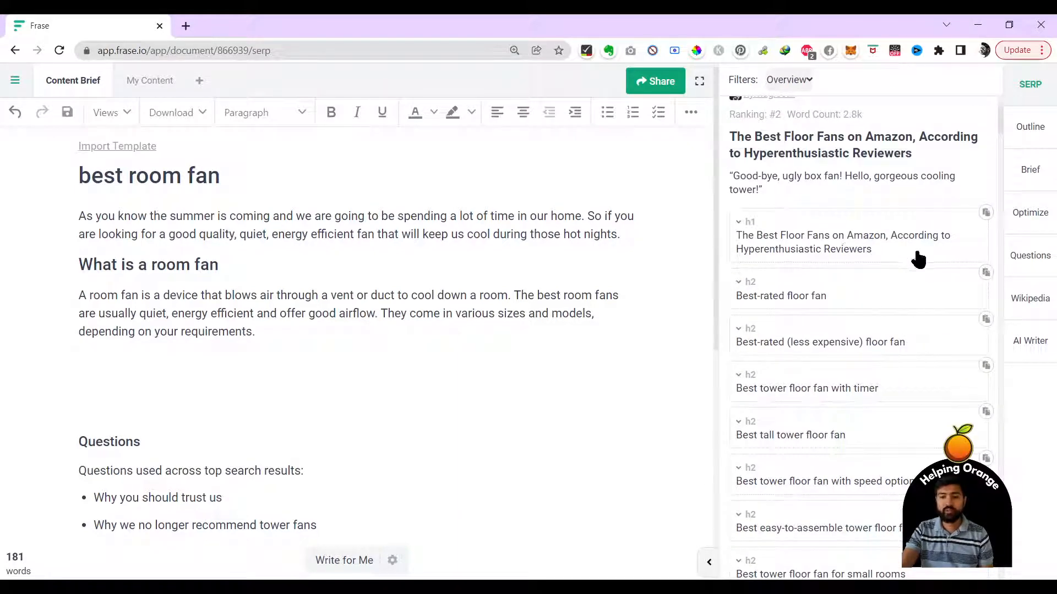
{"action": "scroll", "coordinate": [814, 280], "scroll_direction": "down", "scroll_amount": 6}
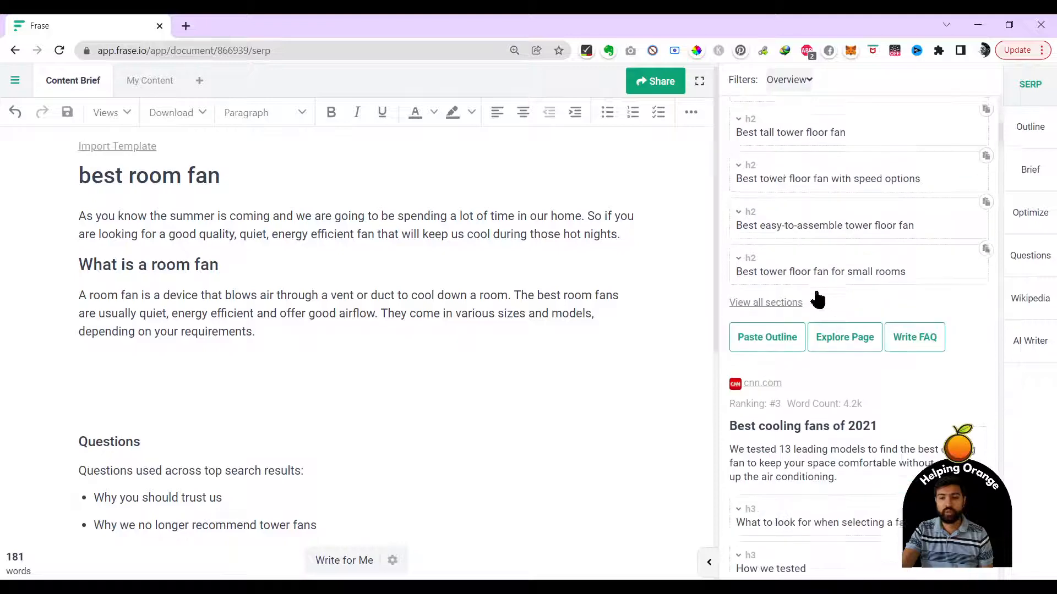
{"action": "scroll", "coordinate": [817, 300], "scroll_direction": "down", "scroll_amount": 3}
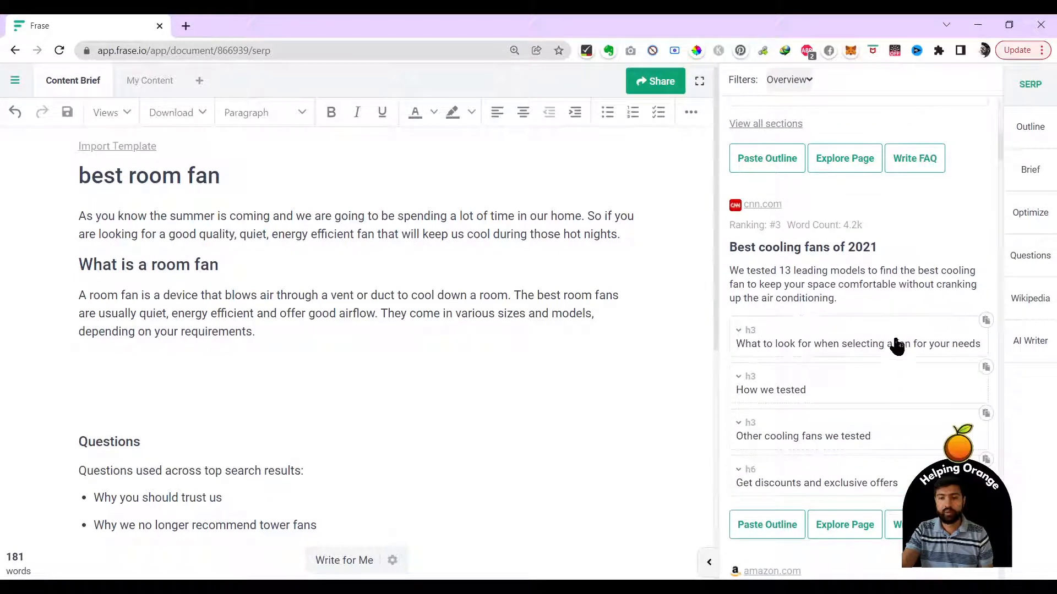
{"action": "left_click", "coordinate": [106, 359]}
{"action": "left_click", "coordinate": [986, 321]}
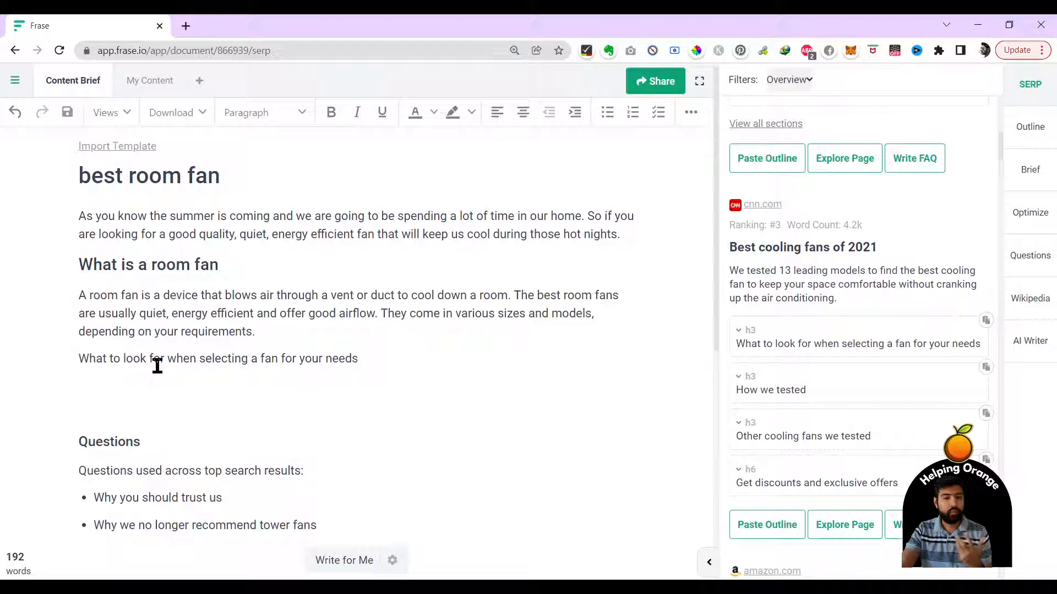
- Reword the inserted line as "What to look for in a fan:", format it as a level-2 heading and add a blank line below
{"action": "left_click_drag", "start_coordinate": [169, 362], "coordinate": [416, 367]}
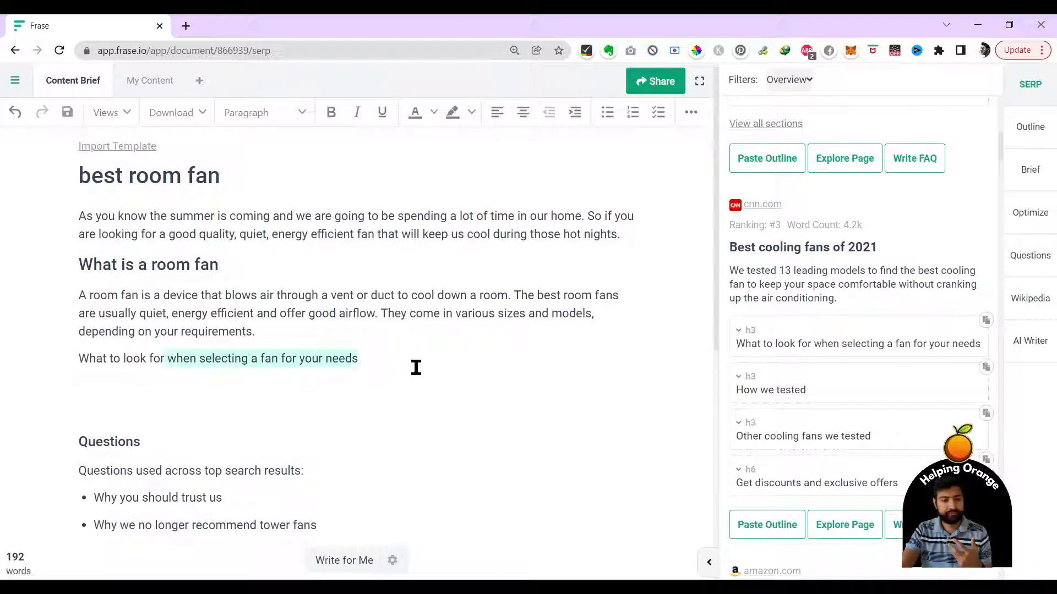
{"action": "type", "text": "in a fa"}
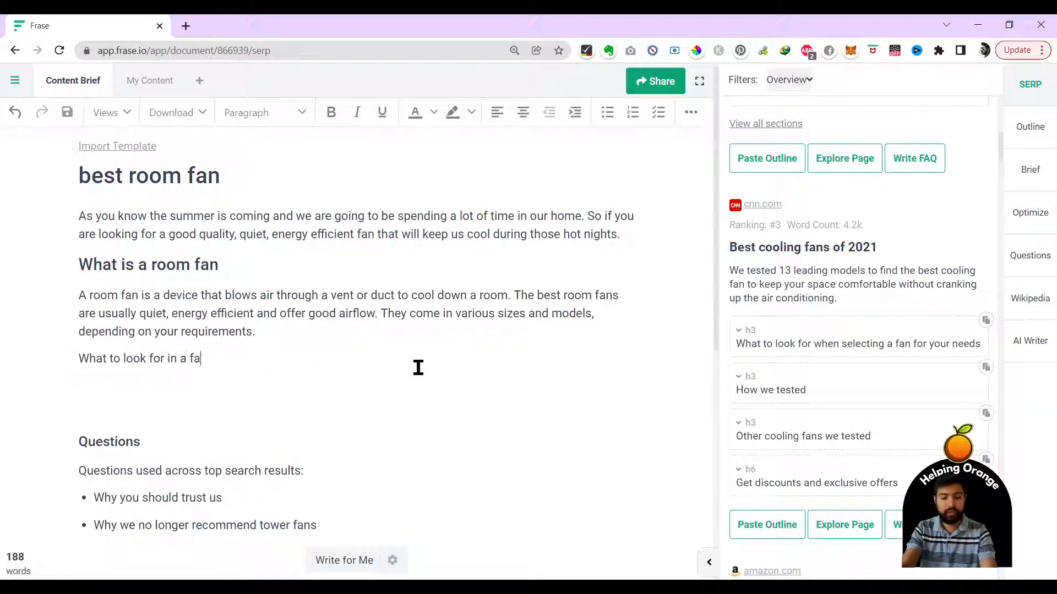
{"action": "type", "text": "n"}
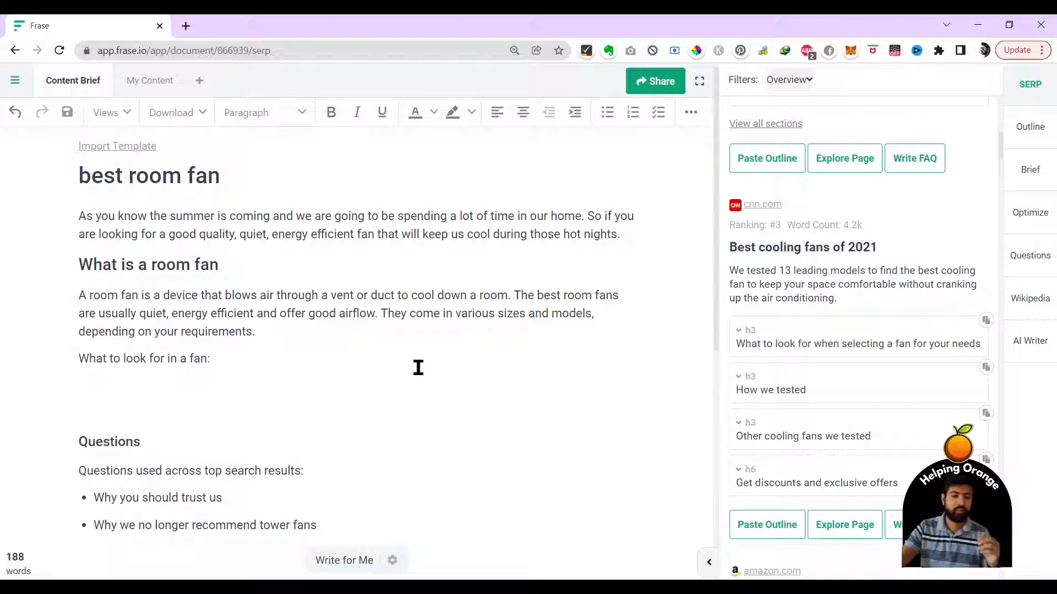
{"action": "type", "text": ":"}
{"action": "key", "text": "Return"}
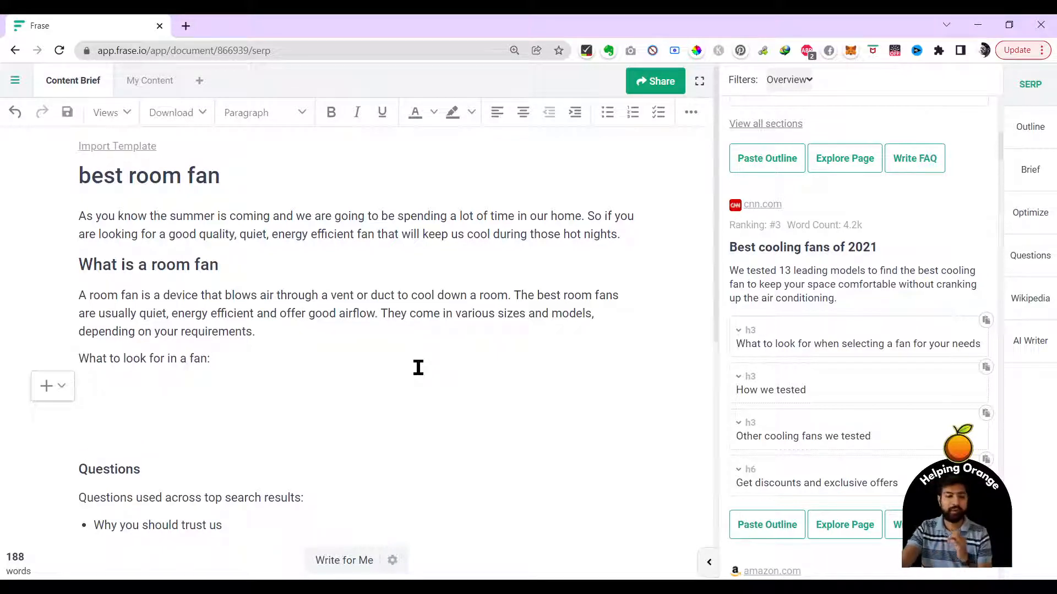
{"action": "left_click", "coordinate": [208, 358]}
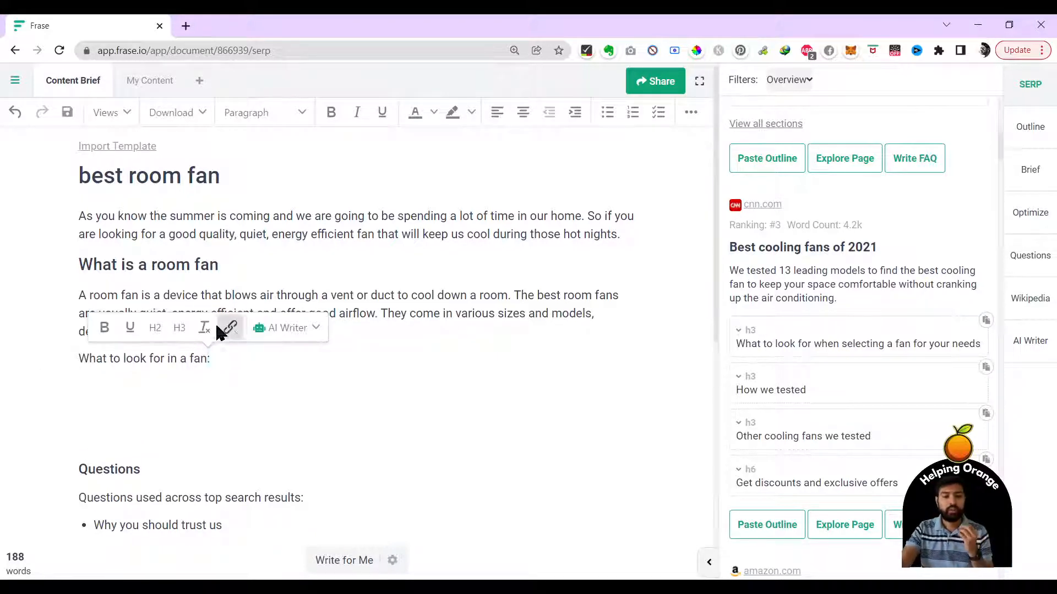
{"action": "left_click", "coordinate": [154, 327]}
{"action": "left_click", "coordinate": [177, 396]}
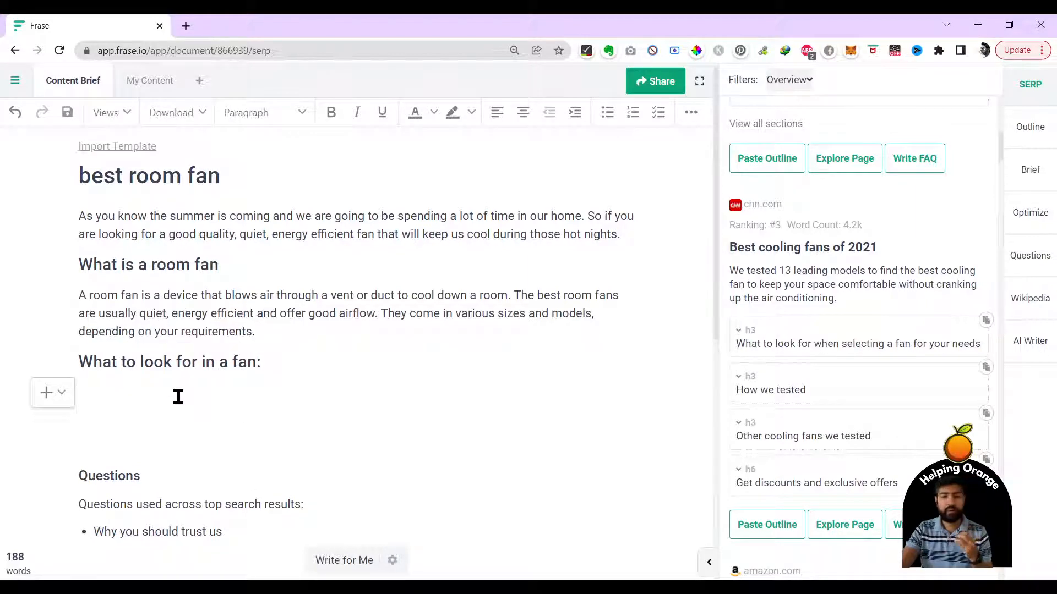
- Insert the t3.com search result's heading "What is the best fan to buy?" a few blank lines below "What to look for in a fan:"
{"action": "scroll", "coordinate": [874, 346], "scroll_direction": "down", "scroll_amount": 3}
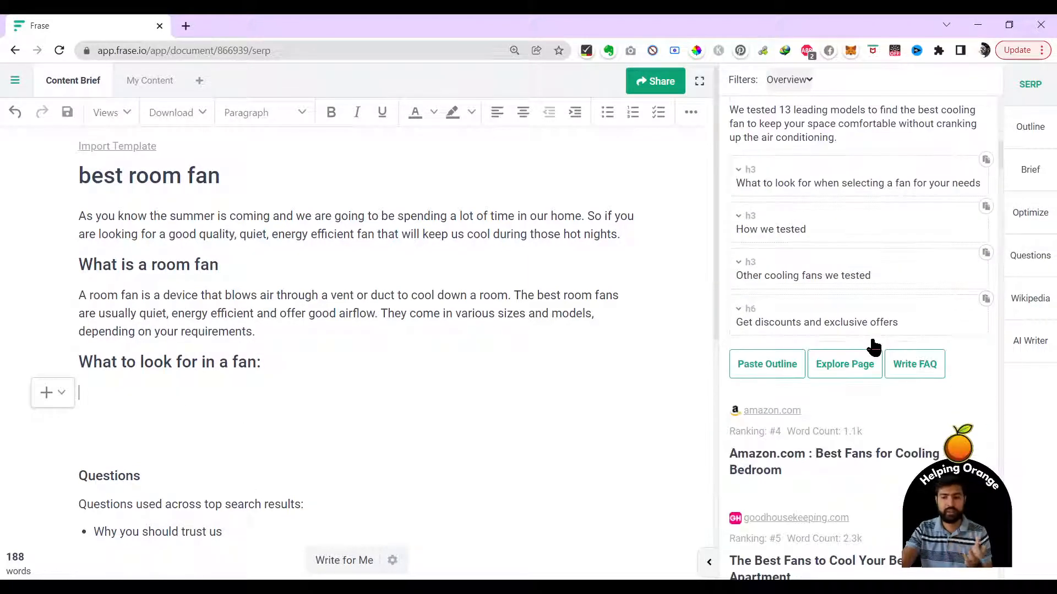
{"action": "scroll", "coordinate": [871, 335], "scroll_direction": "down", "scroll_amount": 5}
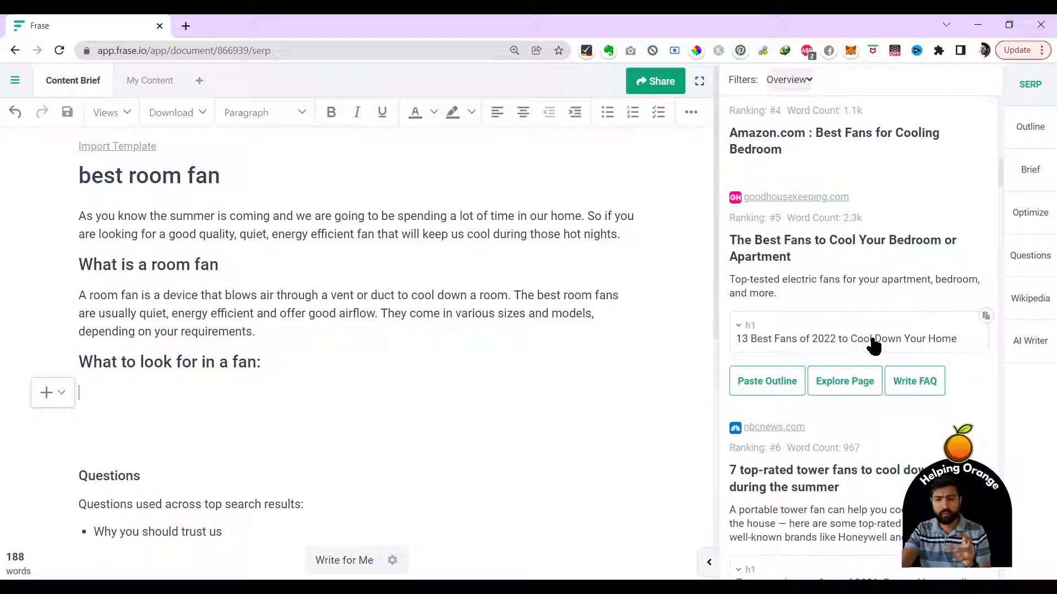
{"action": "scroll", "coordinate": [872, 345], "scroll_direction": "down", "scroll_amount": 3}
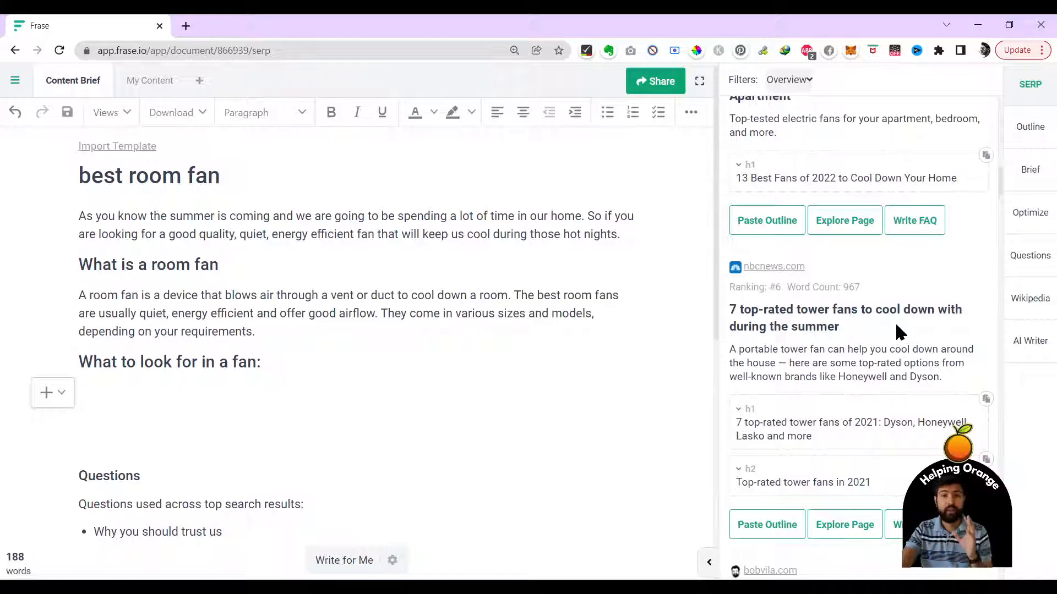
{"action": "scroll", "coordinate": [896, 326], "scroll_direction": "down", "scroll_amount": 5}
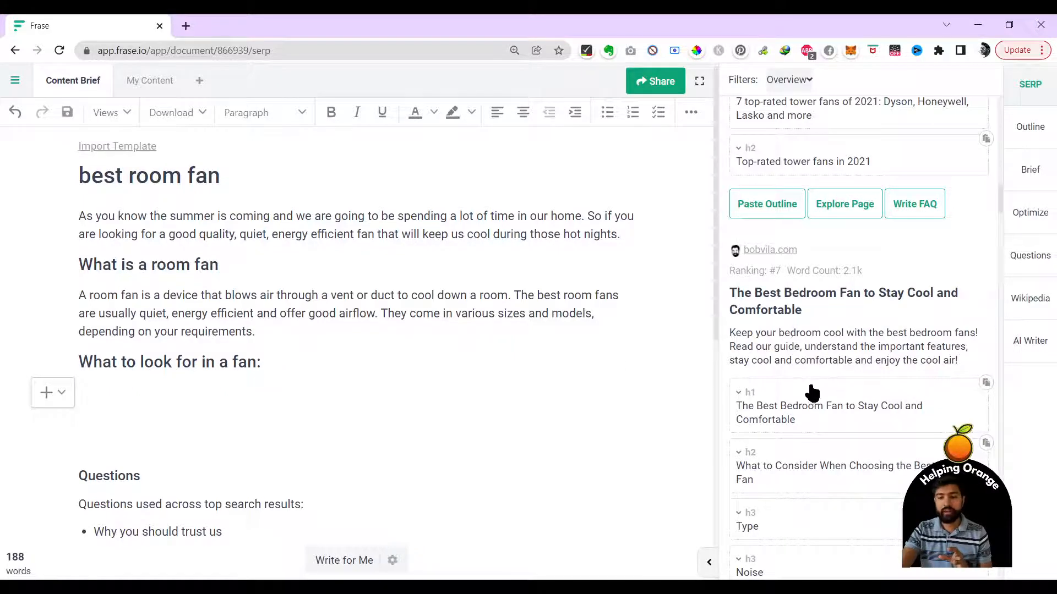
{"action": "scroll", "coordinate": [809, 394], "scroll_direction": "down", "scroll_amount": 10}
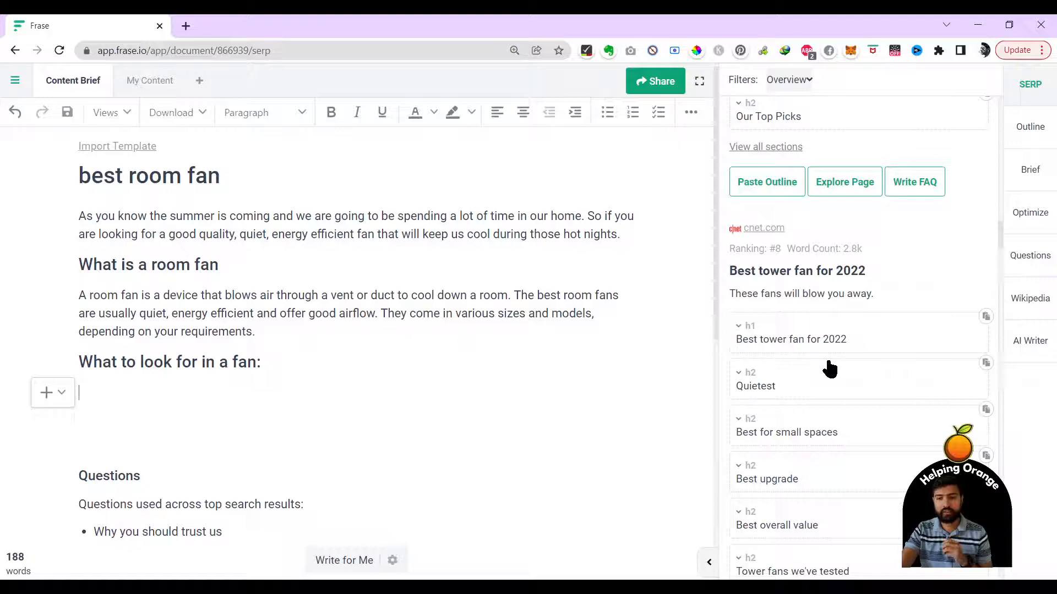
{"action": "scroll", "coordinate": [830, 368], "scroll_direction": "down", "scroll_amount": 15}
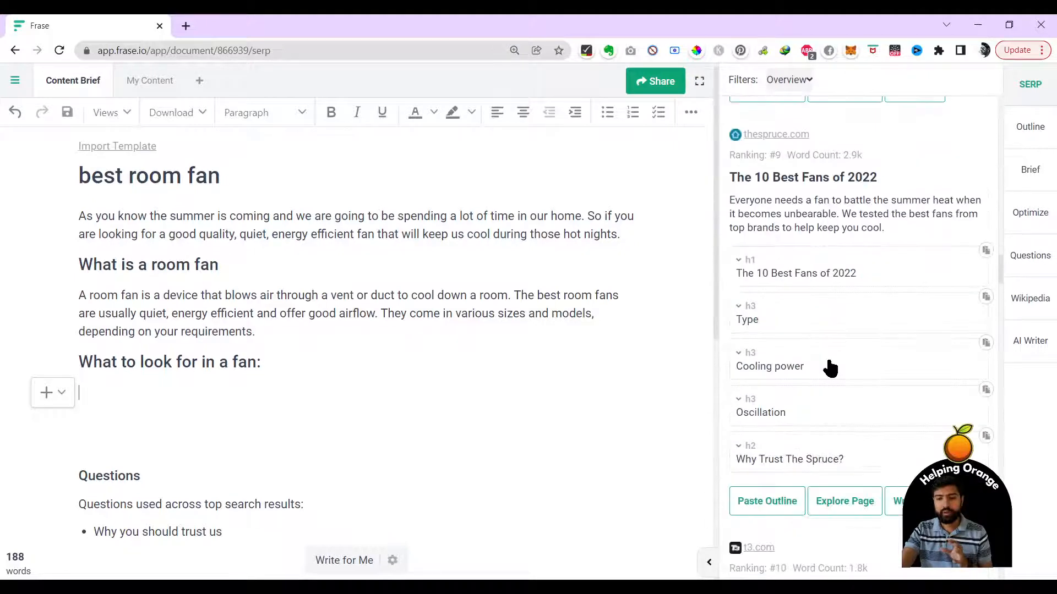
{"action": "scroll", "coordinate": [829, 368], "scroll_direction": "down", "scroll_amount": 3}
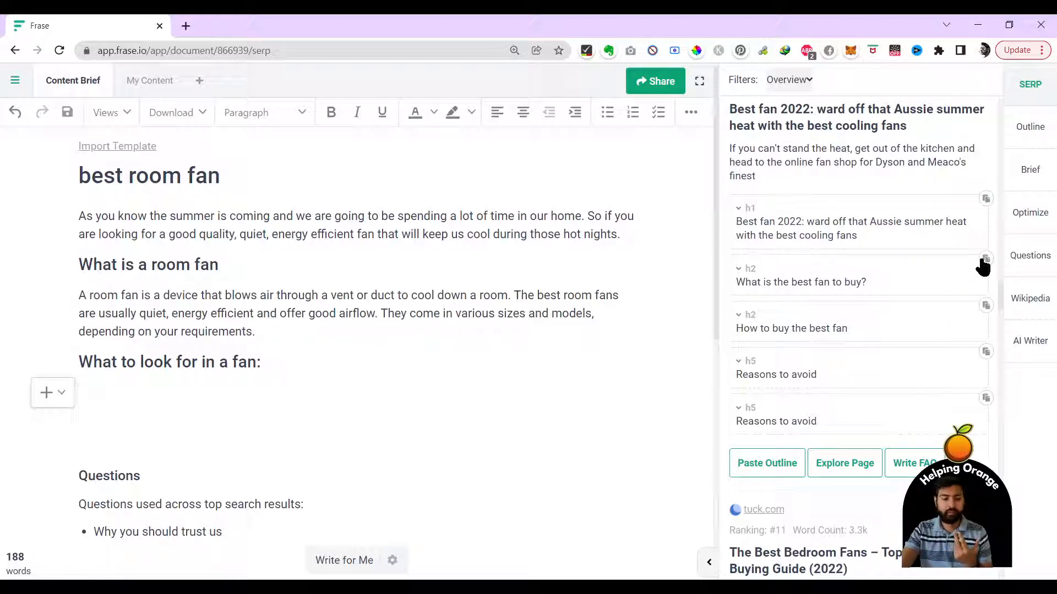
{"action": "key", "text": "Return"}
{"action": "key", "text": "Return"}
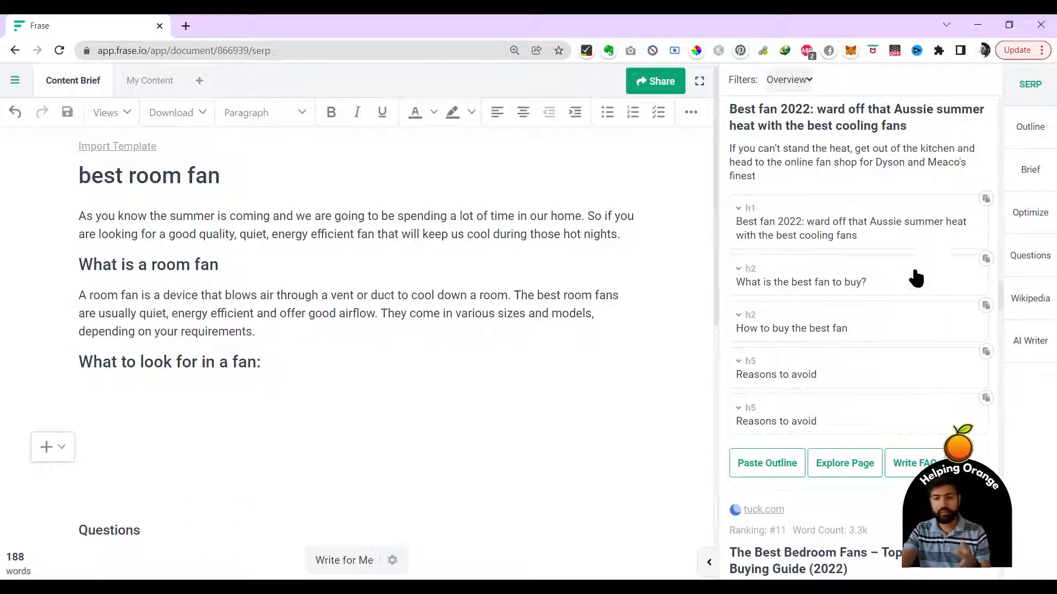
{"action": "left_click", "coordinate": [986, 258]}
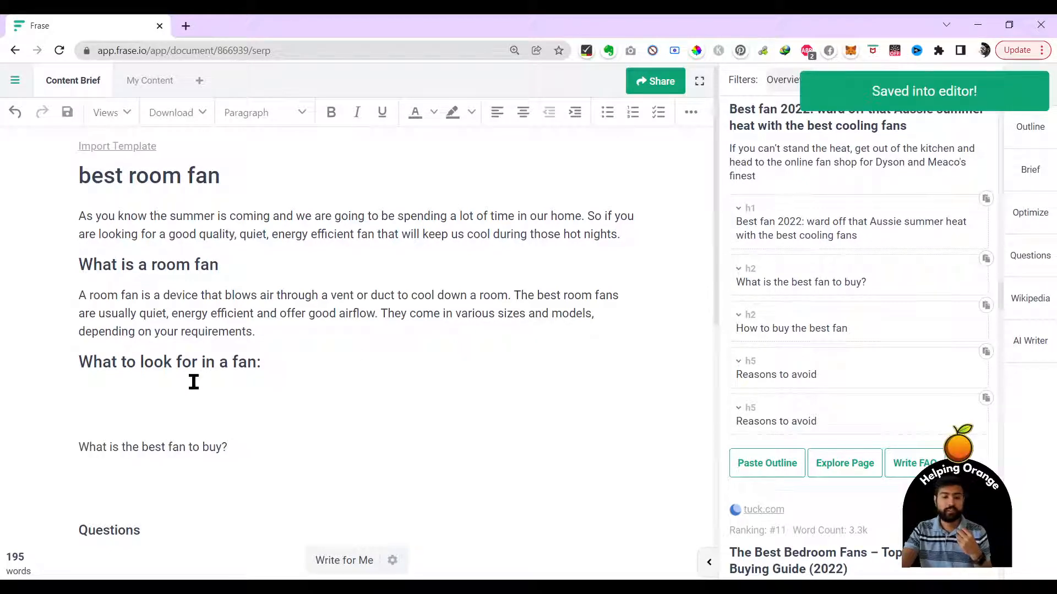
- Format the "What is the best fan to buy?" line as a level-2 heading
{"action": "double_click", "coordinate": [212, 446]}
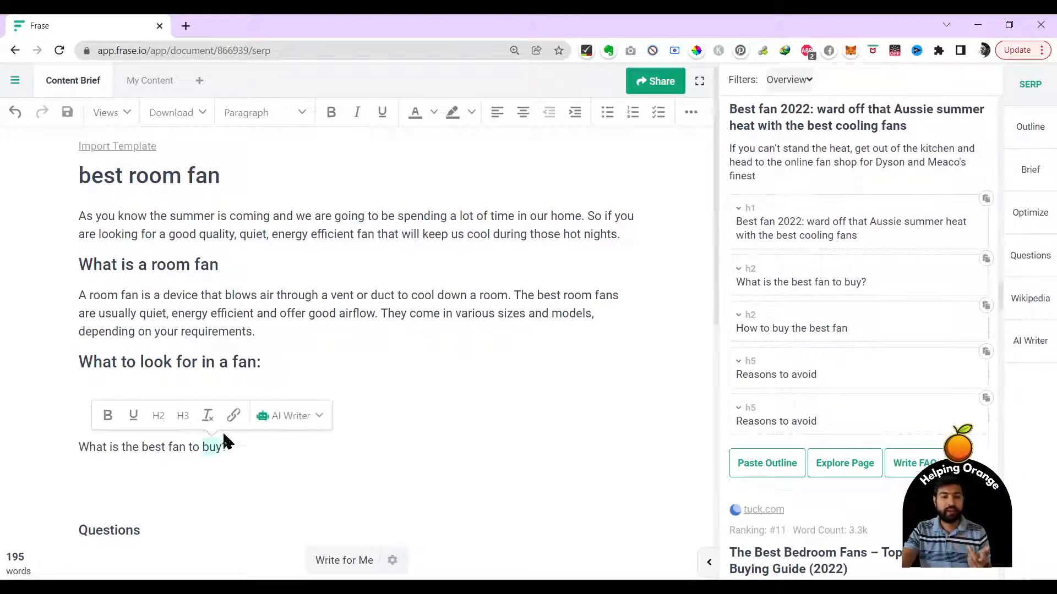
{"action": "left_click", "coordinate": [154, 415]}
{"action": "left_click", "coordinate": [132, 389]}
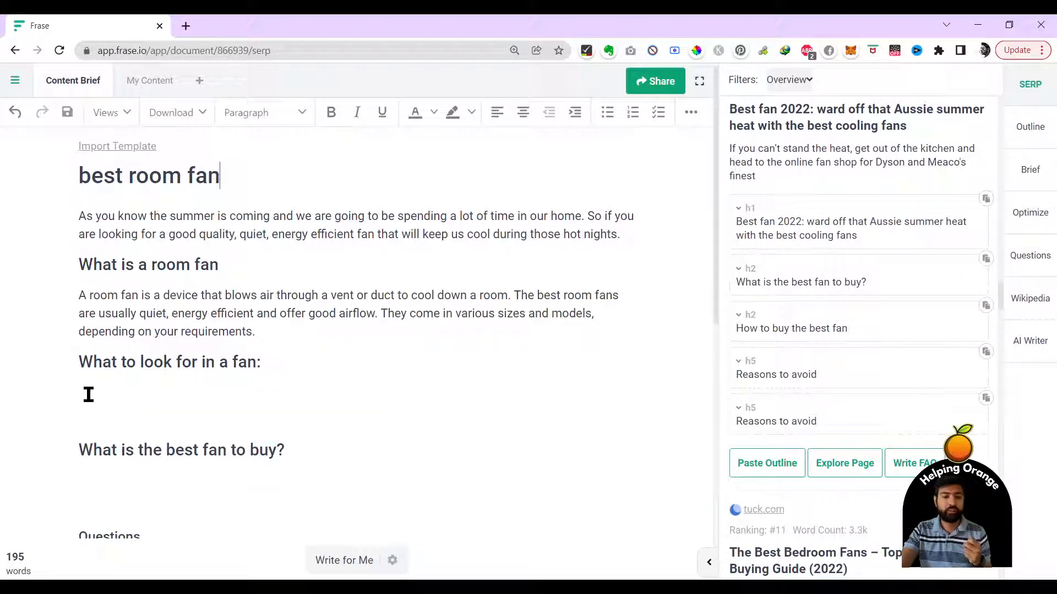
{"action": "right_click", "coordinate": [67, 389]}
{"action": "left_click", "coordinate": [115, 398]}
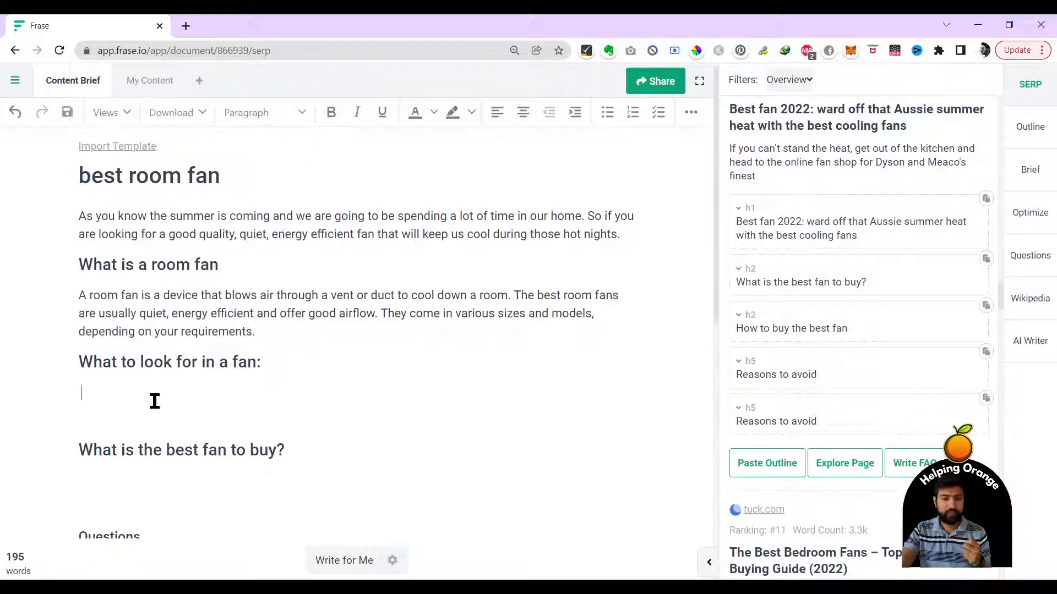
- Insert the Topics list from the SERP data on the empty line above the Questions section
{"action": "scroll", "coordinate": [220, 495], "scroll_direction": "down", "scroll_amount": 3}
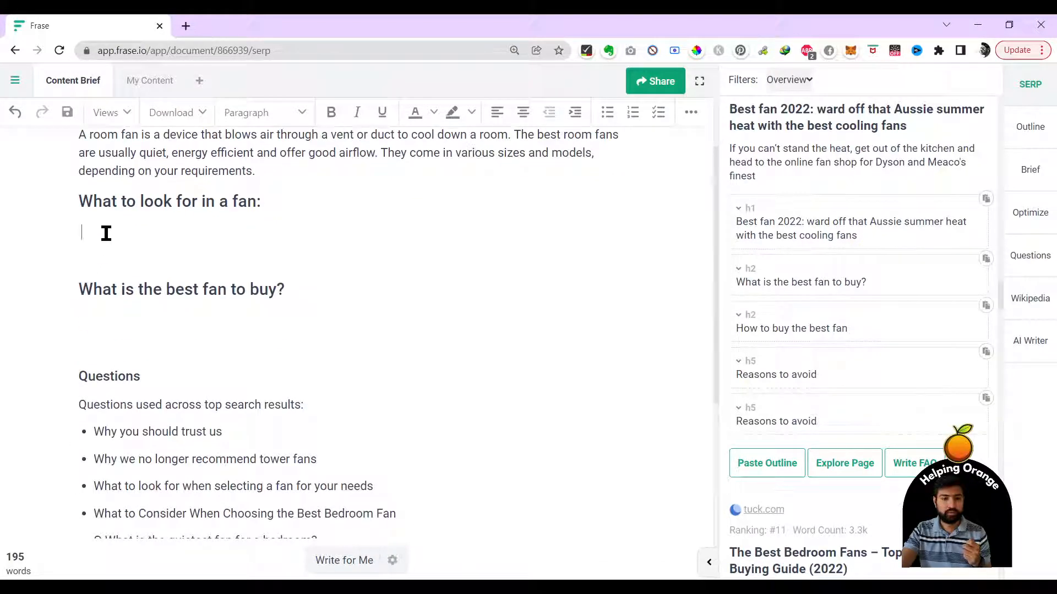
{"action": "left_click", "coordinate": [92, 346]}
{"action": "left_click", "coordinate": [62, 350]}
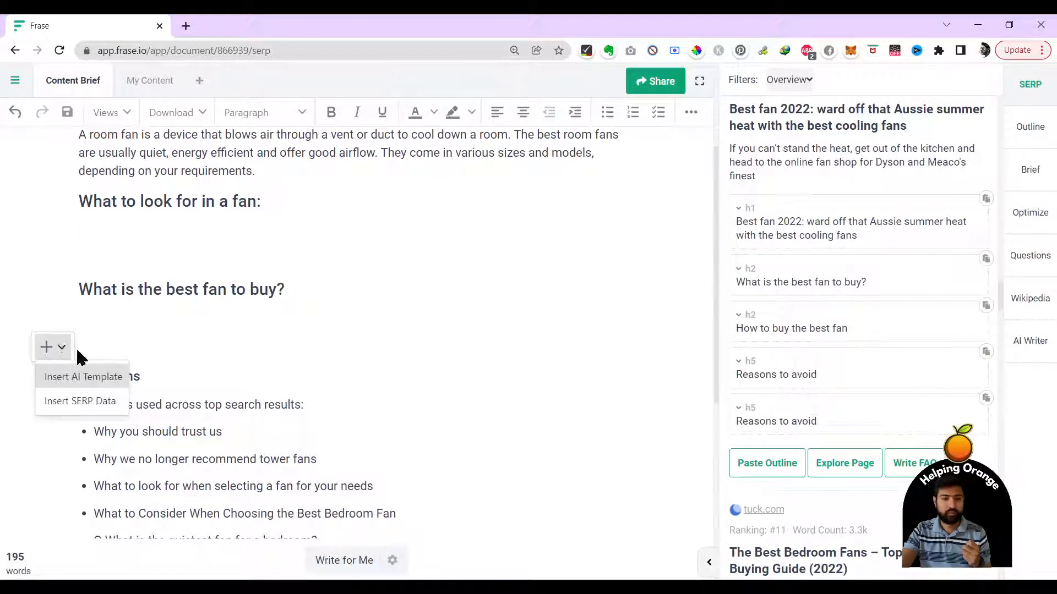
{"action": "mouse_move", "coordinate": [113, 402]}
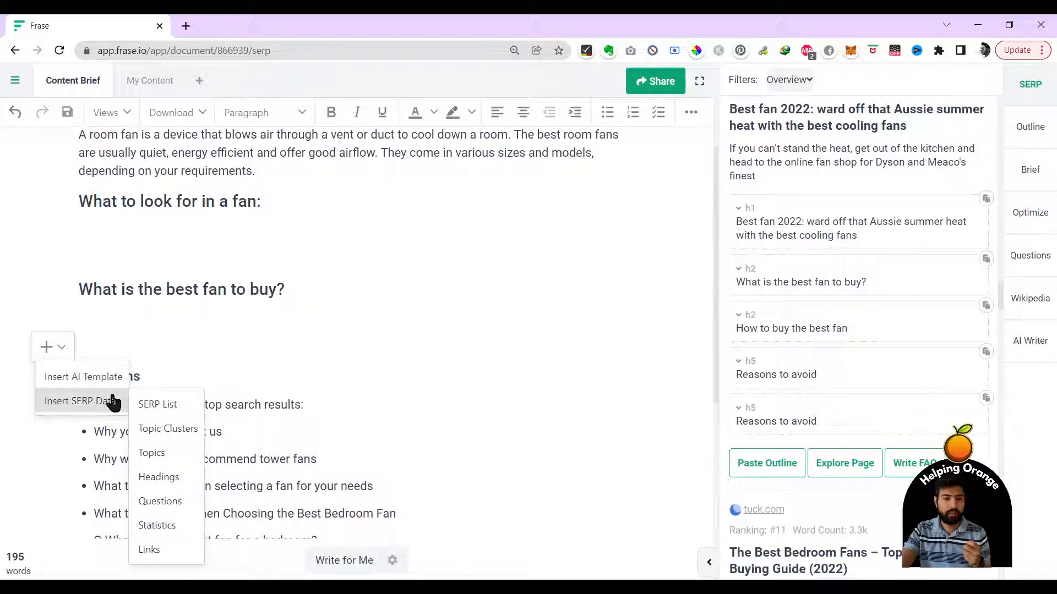
{"action": "left_click", "coordinate": [185, 451]}
{"action": "scroll", "coordinate": [207, 385], "scroll_direction": "down", "scroll_amount": 3}
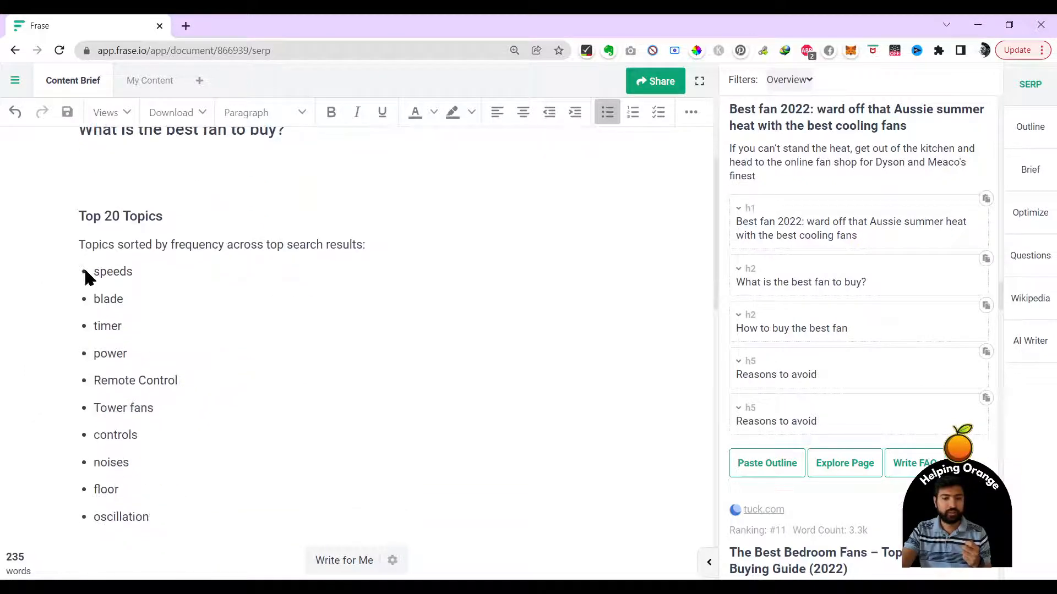
- Copy the topic bullets from "speeds" to "breeze" and paste them under the "What to look for in a fan:" heading
{"action": "left_click_drag", "start_coordinate": [88, 273], "coordinate": [266, 431]}
{"action": "scroll", "coordinate": [246, 403], "scroll_direction": "down", "scroll_amount": 3}
{"action": "scroll", "coordinate": [259, 429], "scroll_direction": "down", "scroll_amount": 3}
{"action": "scroll", "coordinate": [306, 492], "scroll_direction": "down", "scroll_amount": 3}
{"action": "scroll", "coordinate": [265, 432], "scroll_direction": "up", "scroll_amount": 10}
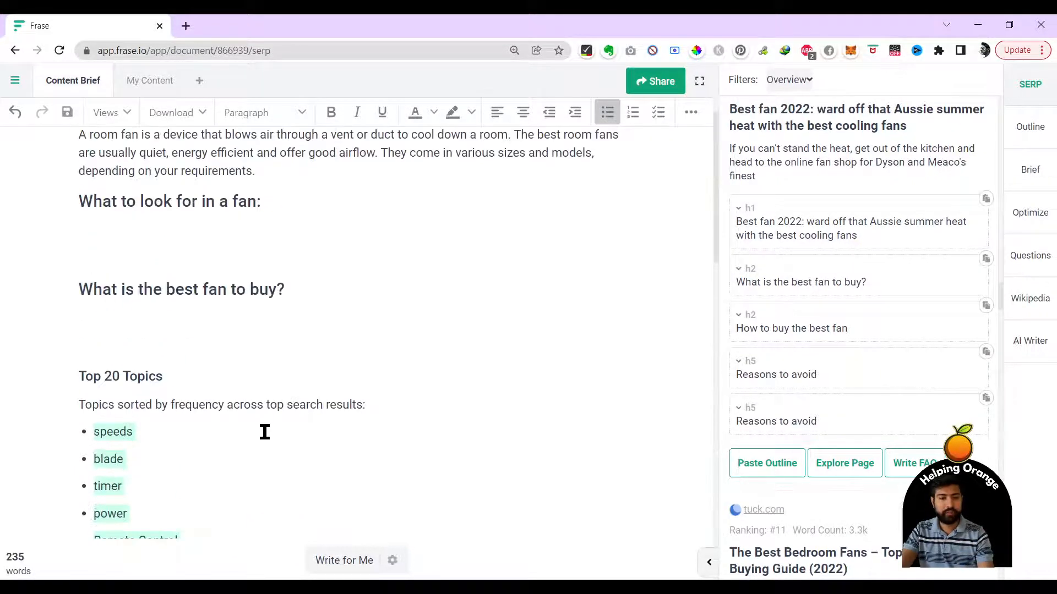
{"action": "left_click", "coordinate": [104, 236]}
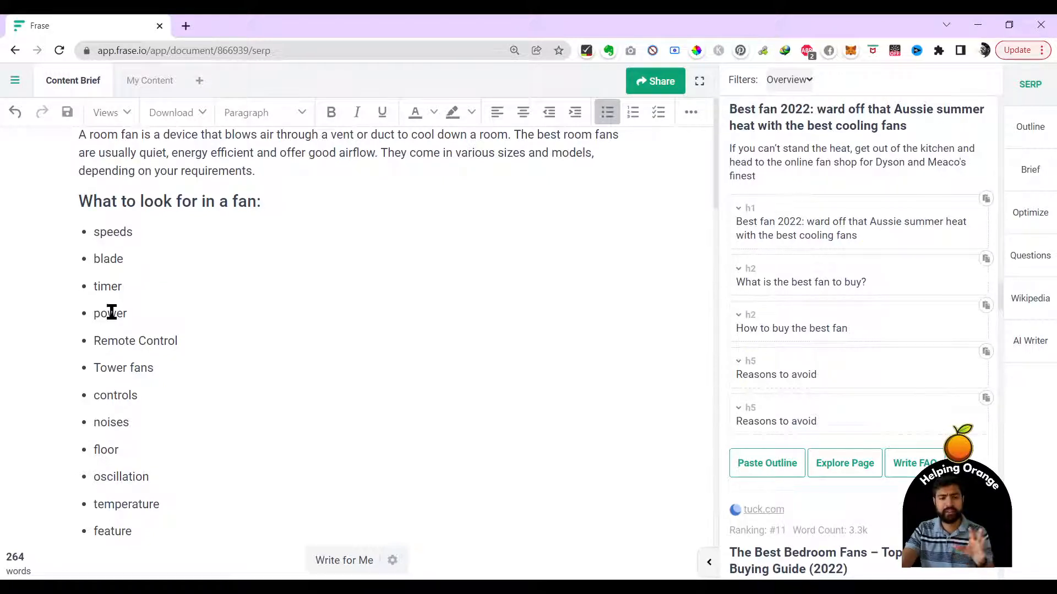
{"action": "scroll", "coordinate": [373, 341], "scroll_direction": "down", "scroll_amount": 10}
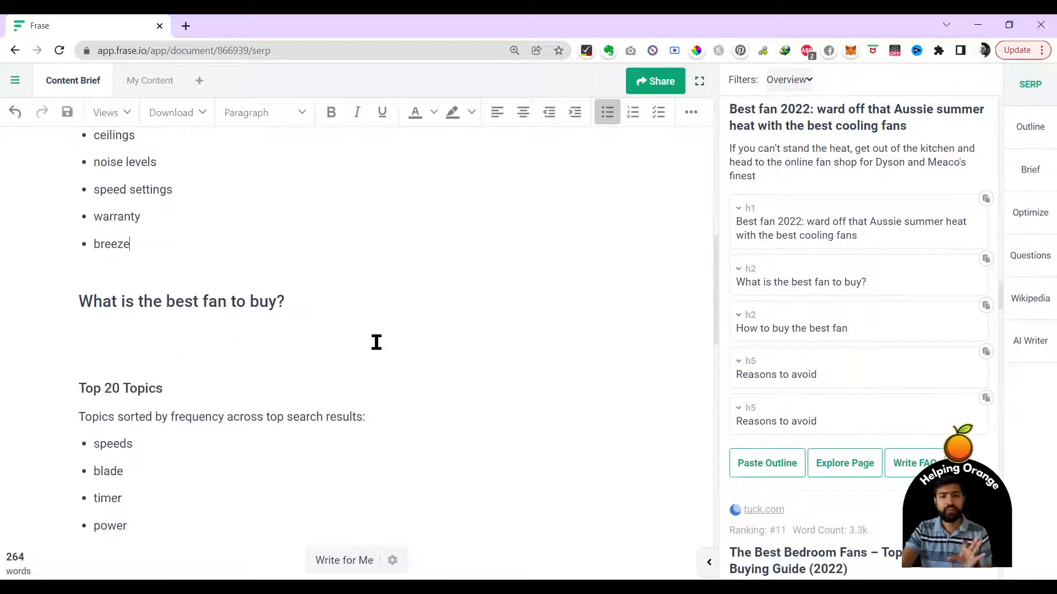
- Examine the section headings of the tuck.com and evapolar.com search results for ideas to follow "What is the best fan to buy?"
{"action": "scroll", "coordinate": [377, 342], "scroll_direction": "up", "scroll_amount": 1}
{"action": "left_click", "coordinate": [113, 337]}
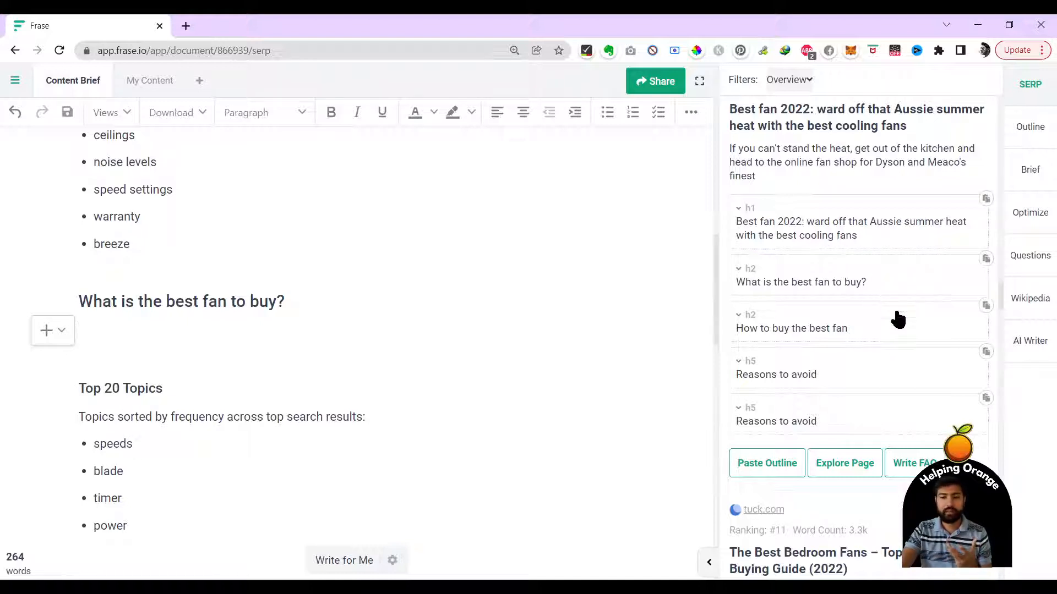
{"action": "scroll", "coordinate": [896, 318], "scroll_direction": "down", "scroll_amount": 3}
{"action": "scroll", "coordinate": [897, 319], "scroll_direction": "up", "scroll_amount": 2}
{"action": "scroll", "coordinate": [898, 319], "scroll_direction": "down", "scroll_amount": 5}
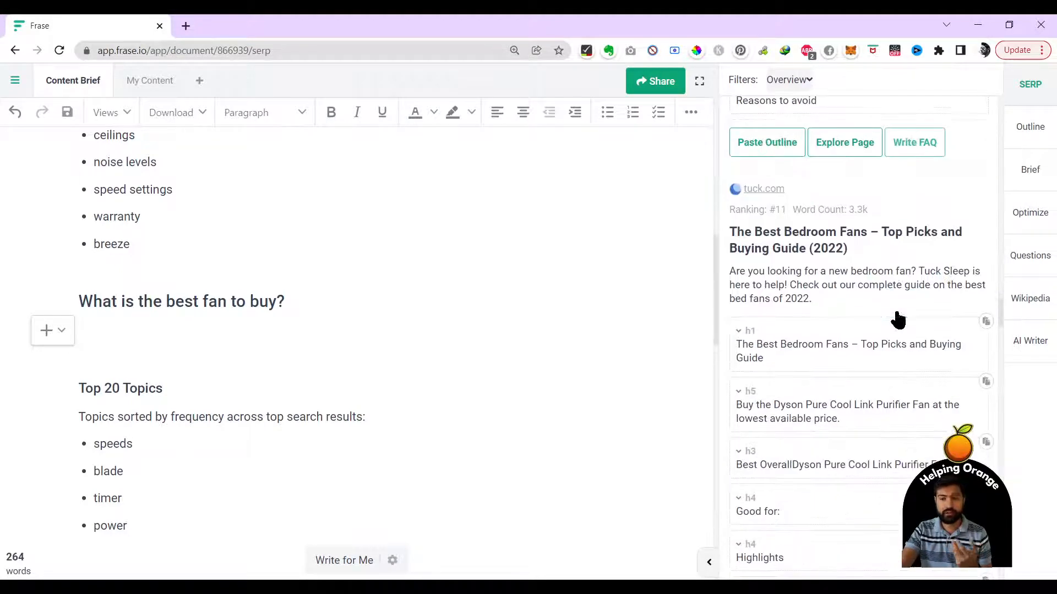
{"action": "scroll", "coordinate": [895, 316], "scroll_direction": "down", "scroll_amount": 3}
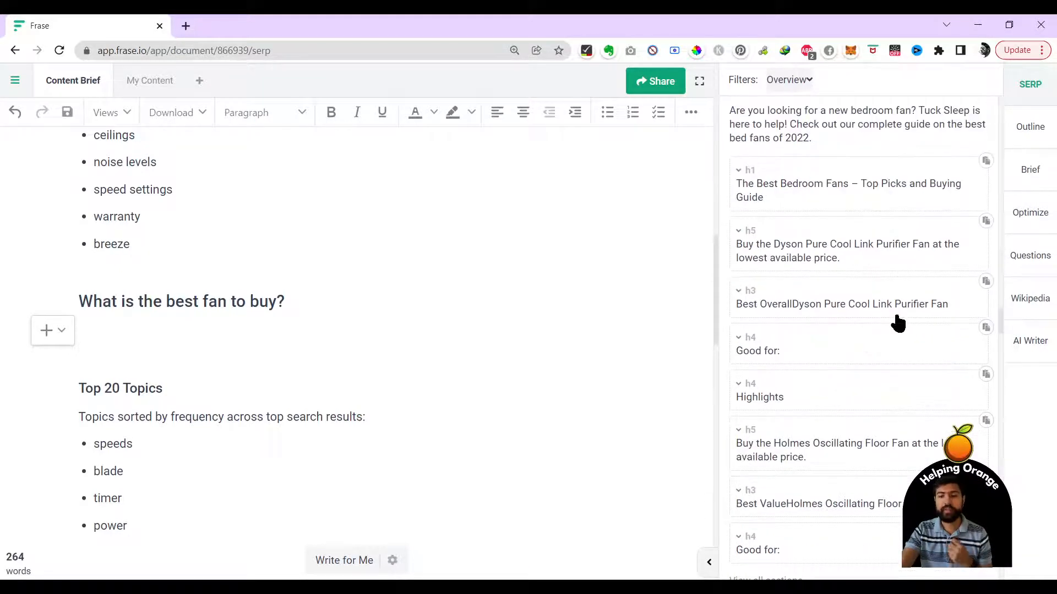
{"action": "scroll", "coordinate": [897, 320], "scroll_direction": "down", "scroll_amount": 6}
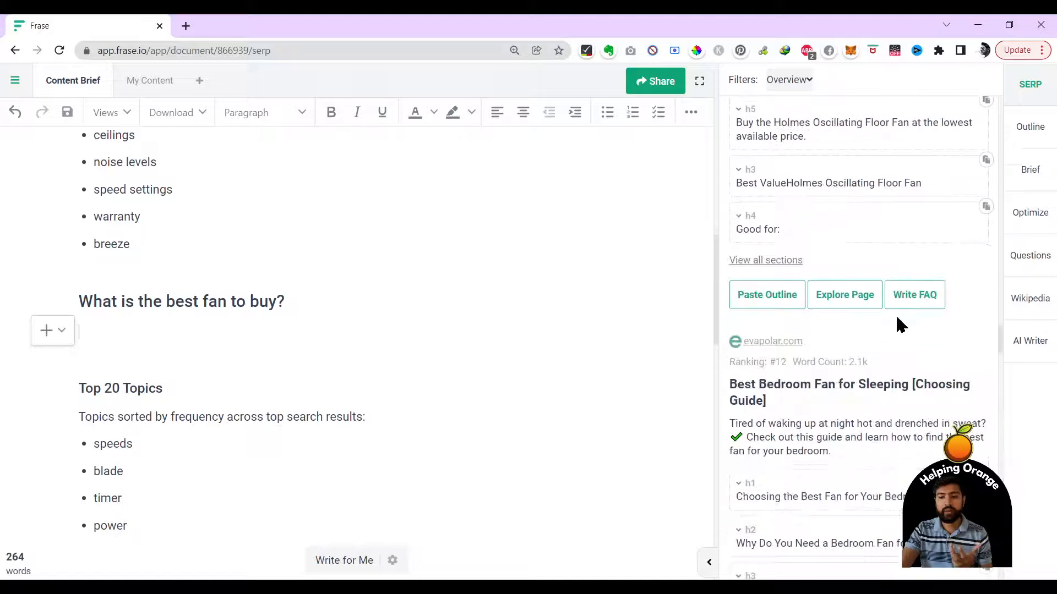
{"action": "scroll", "coordinate": [897, 319], "scroll_direction": "up", "scroll_amount": 3}
{"action": "scroll", "coordinate": [896, 320], "scroll_direction": "down", "scroll_amount": 6}
{"action": "scroll", "coordinate": [897, 324], "scroll_direction": "down", "scroll_amount": 3}
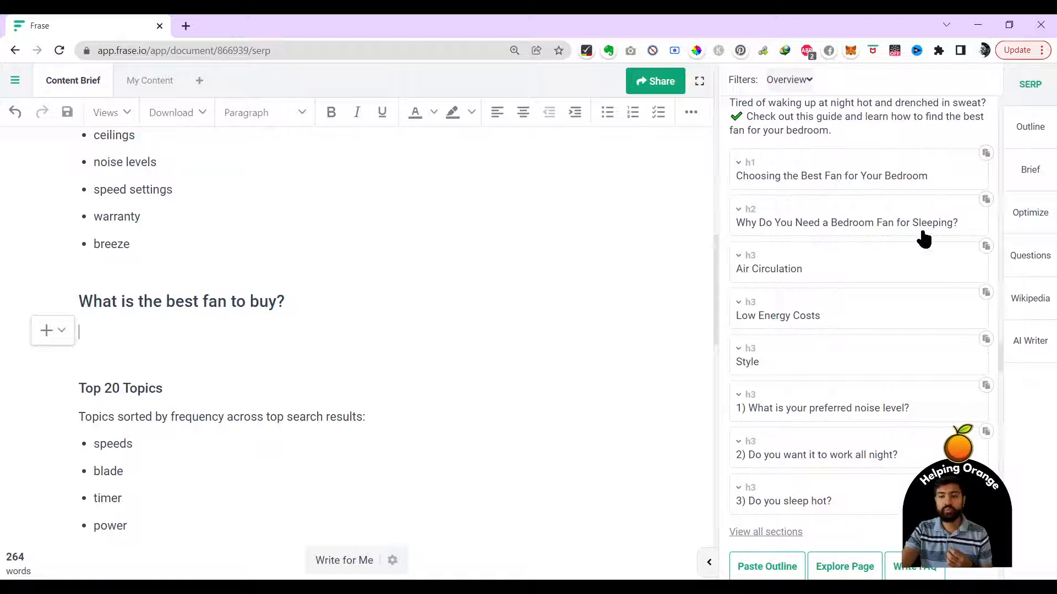
{"action": "scroll", "coordinate": [397, 278], "scroll_direction": "down", "scroll_amount": 10}
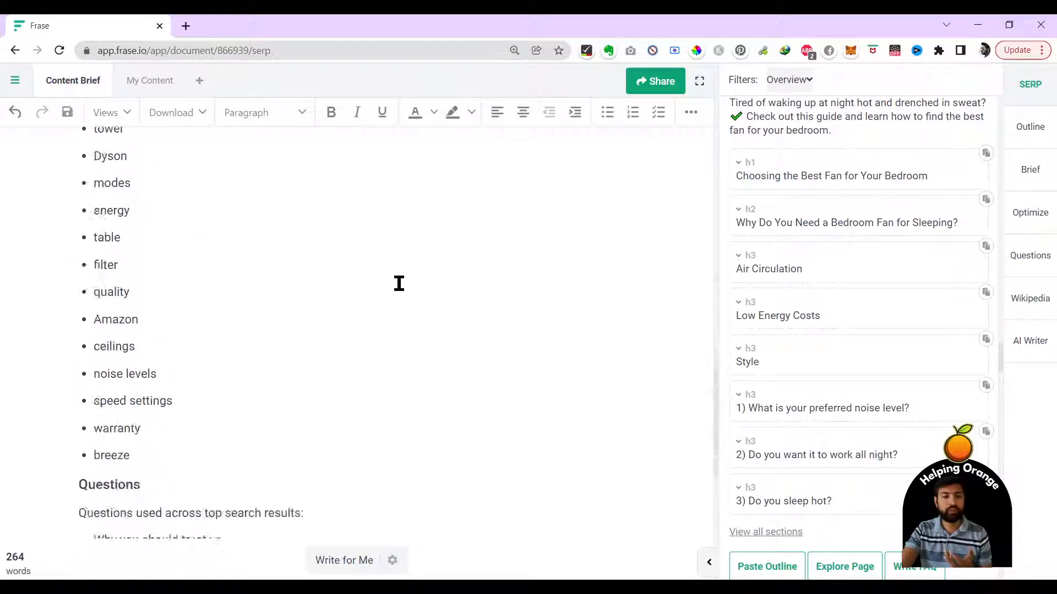
{"action": "scroll", "coordinate": [399, 283], "scroll_direction": "up", "scroll_amount": 12}
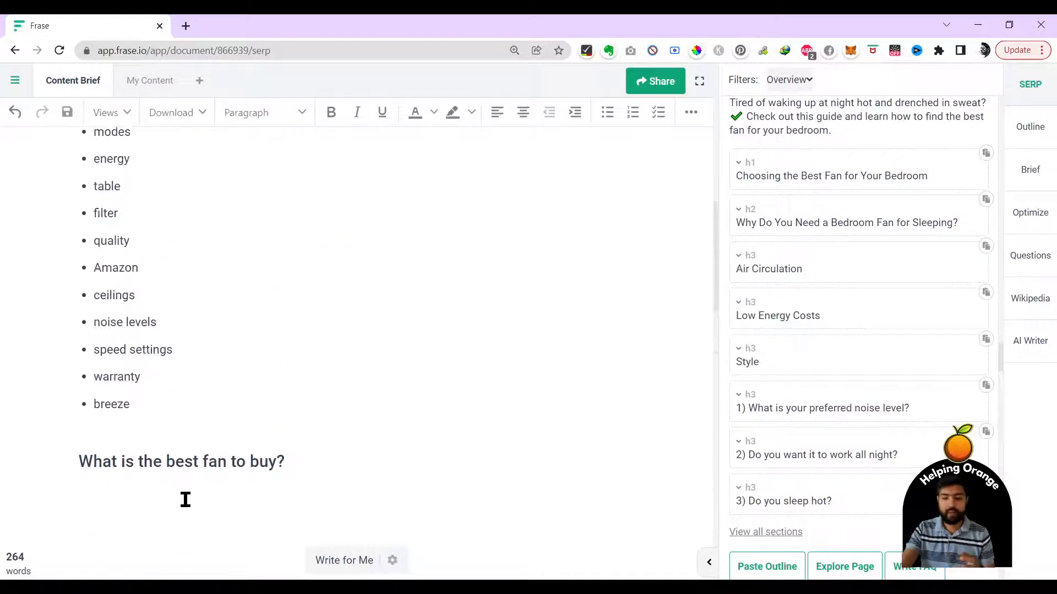
- Add the line "LIST of best fans" a few blank lines below the "What is the best fan to buy?" heading
{"action": "key", "text": "Return"}
{"action": "key", "text": "Return"}
{"action": "key", "text": "Return"}
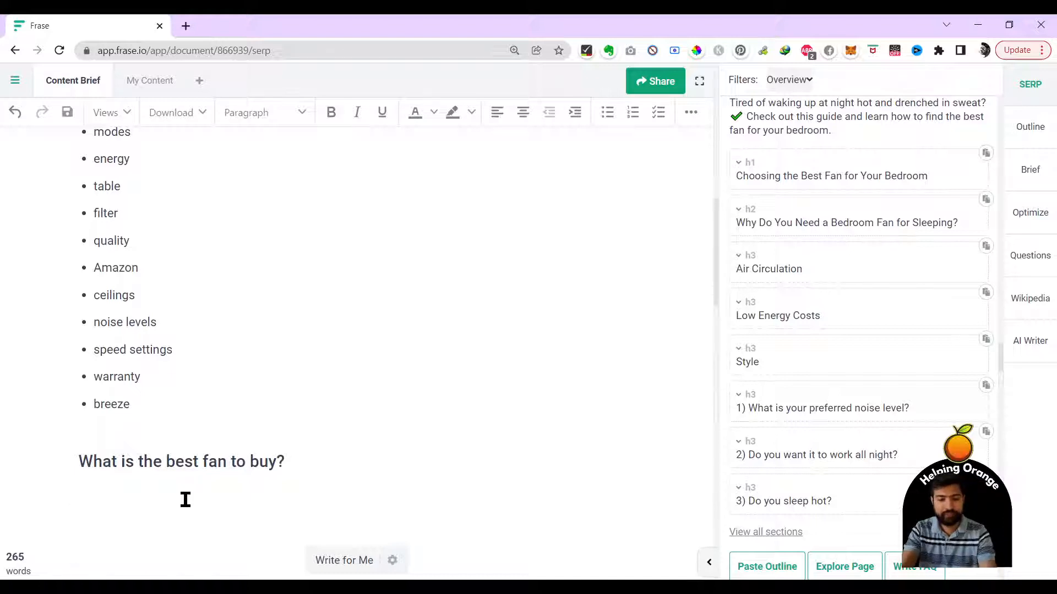
{"action": "scroll", "coordinate": [185, 500], "scroll_direction": "down", "scroll_amount": 3}
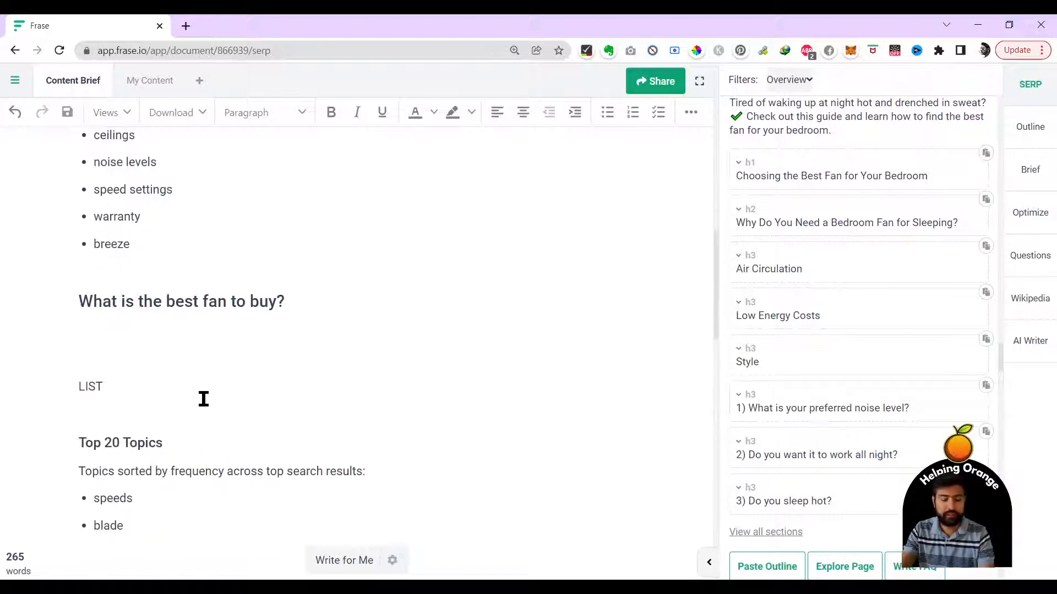
{"action": "type", "text": "LIST of be"}
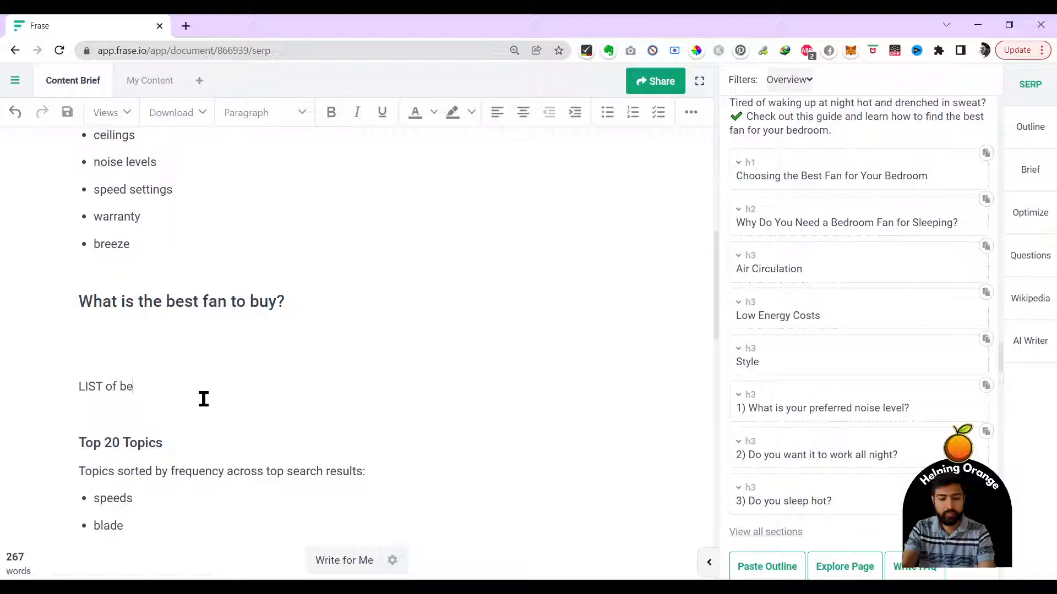
{"action": "type", "text": "st fans"}
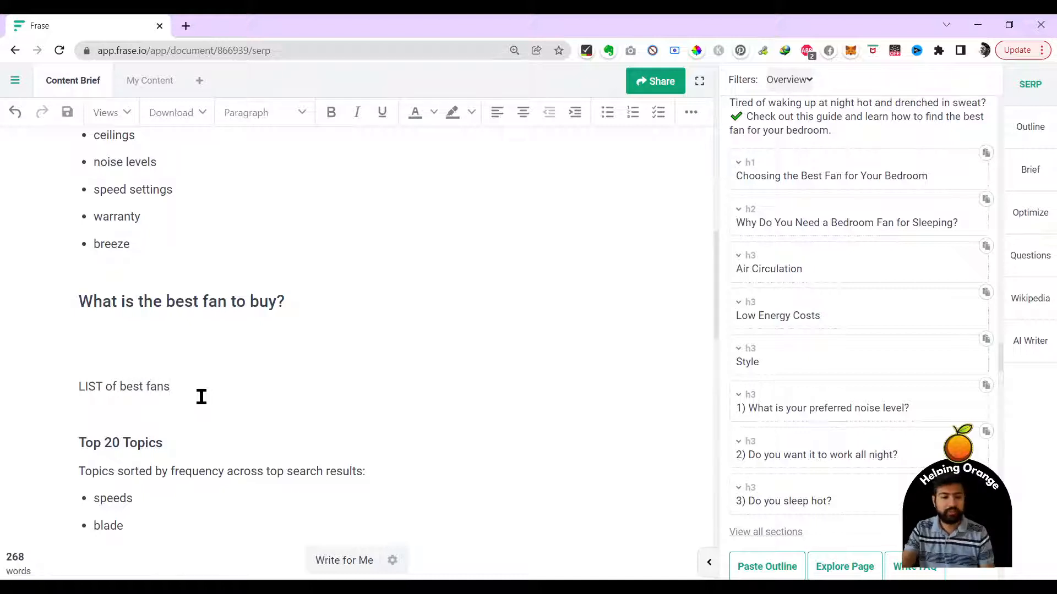
- Format the "LIST of best fans" line as a level-2 heading and add blank lines below it
{"action": "left_click_drag", "start_coordinate": [164, 383], "coordinate": [171, 385]}
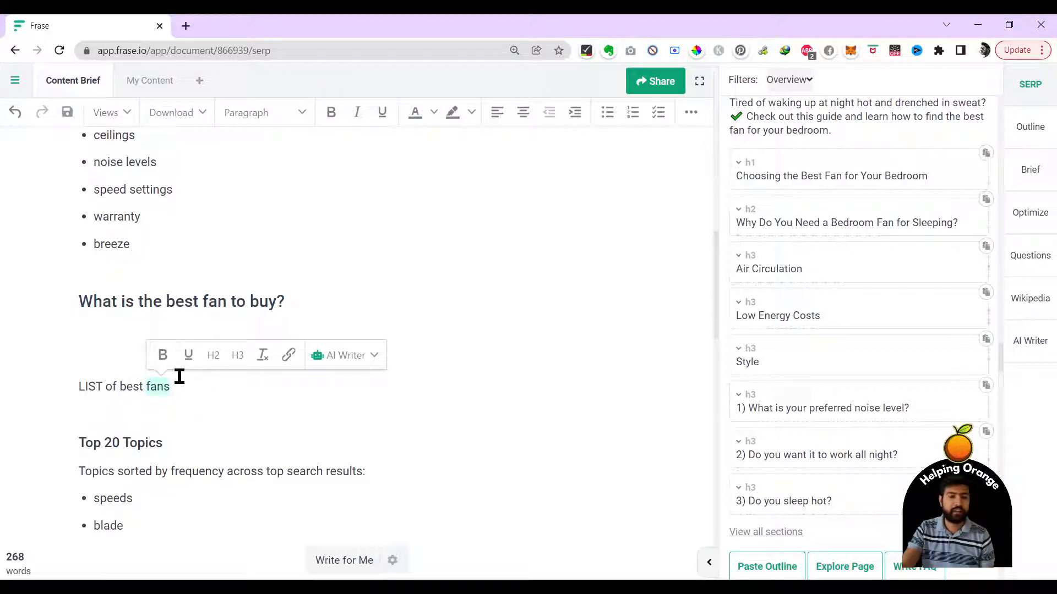
{"action": "left_click", "coordinate": [212, 355]}
{"action": "left_click", "coordinate": [231, 396]}
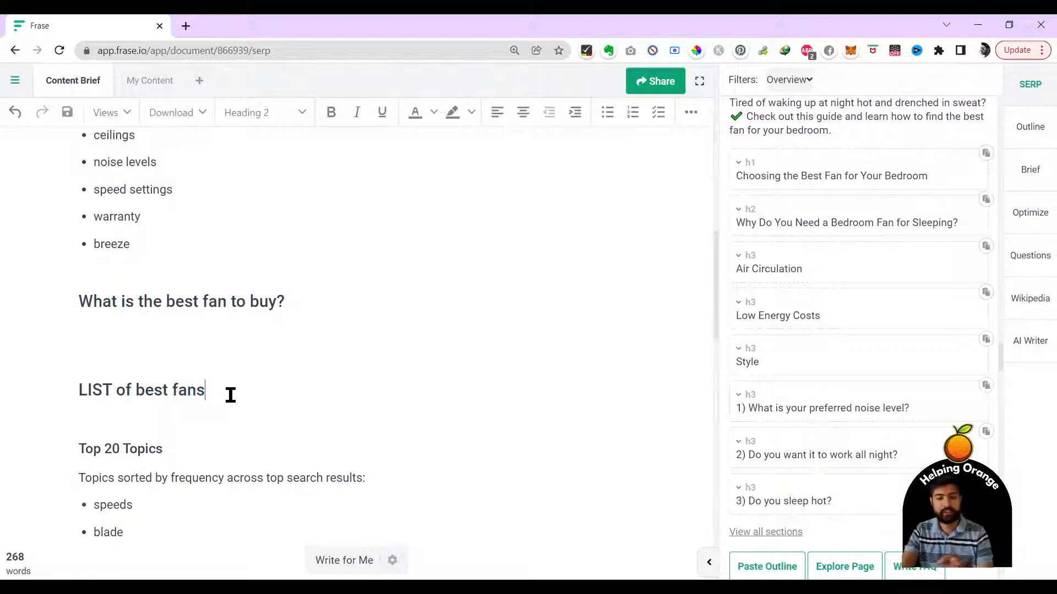
{"action": "key", "text": "Return"}
{"action": "key", "text": "Return"}
{"action": "scroll", "coordinate": [226, 397], "scroll_direction": "down", "scroll_amount": 3}
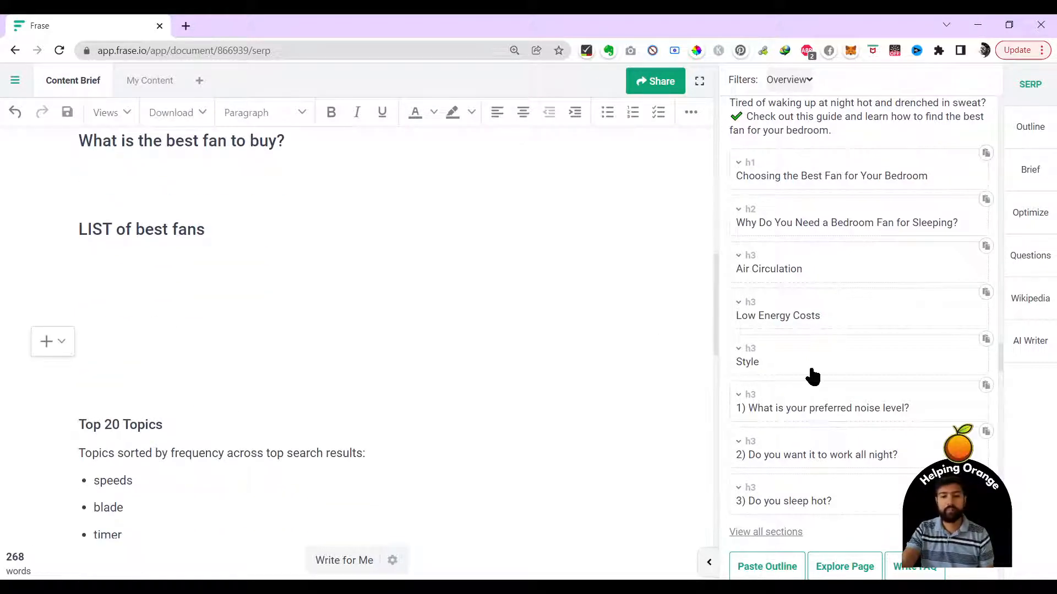
- Review the evapolar.com result's headings and the document's Questions section for further section ideas
{"action": "scroll", "coordinate": [844, 401], "scroll_direction": "down", "scroll_amount": 3}
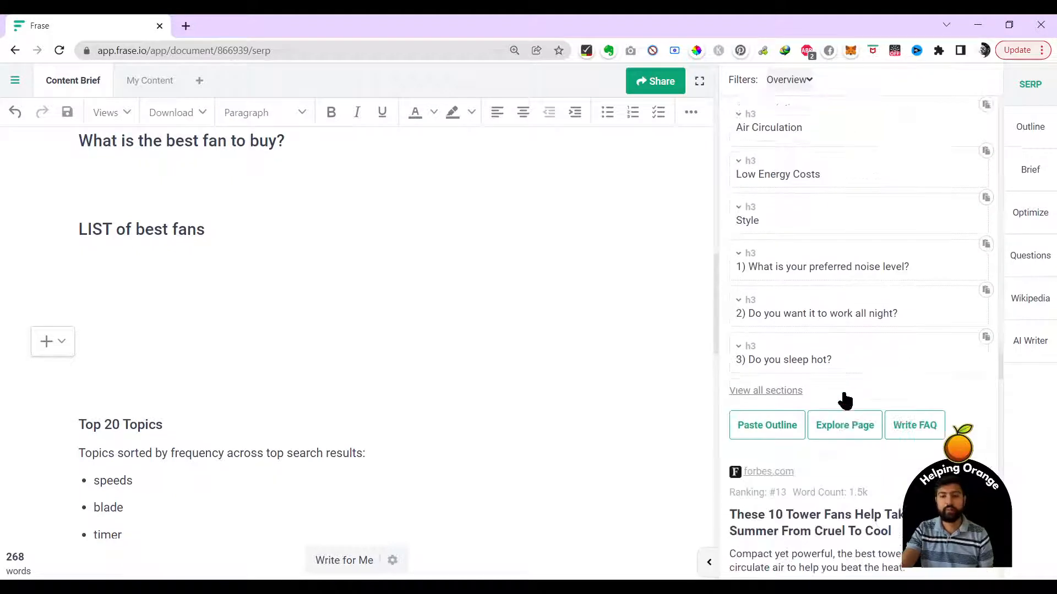
{"action": "scroll", "coordinate": [790, 258], "scroll_direction": "up", "scroll_amount": 3}
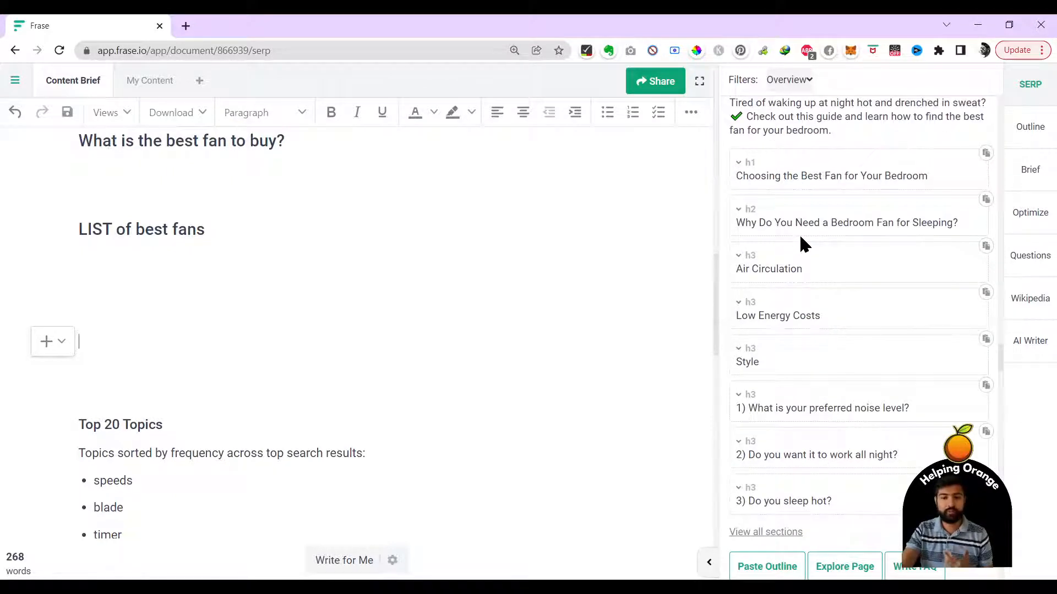
{"action": "scroll", "coordinate": [171, 342], "scroll_direction": "down", "scroll_amount": 1}
{"action": "scroll", "coordinate": [171, 342], "scroll_direction": "down", "scroll_amount": 15}
{"action": "scroll", "coordinate": [171, 342], "scroll_direction": "up", "scroll_amount": 3}
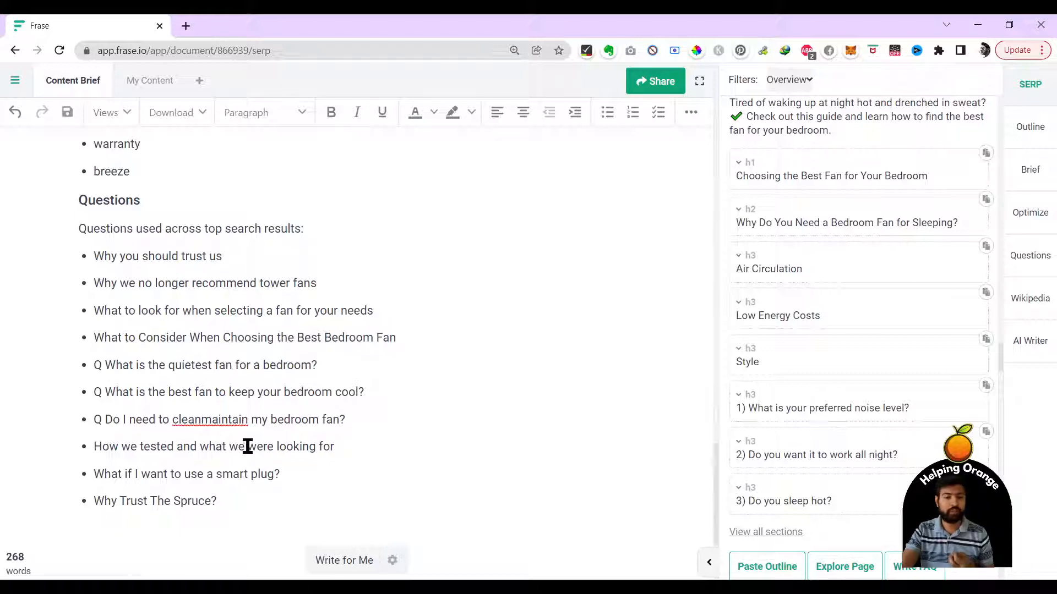
{"action": "scroll", "coordinate": [272, 401], "scroll_direction": "up", "scroll_amount": 15}
{"action": "scroll", "coordinate": [272, 401], "scroll_direction": "down", "scroll_amount": 8}
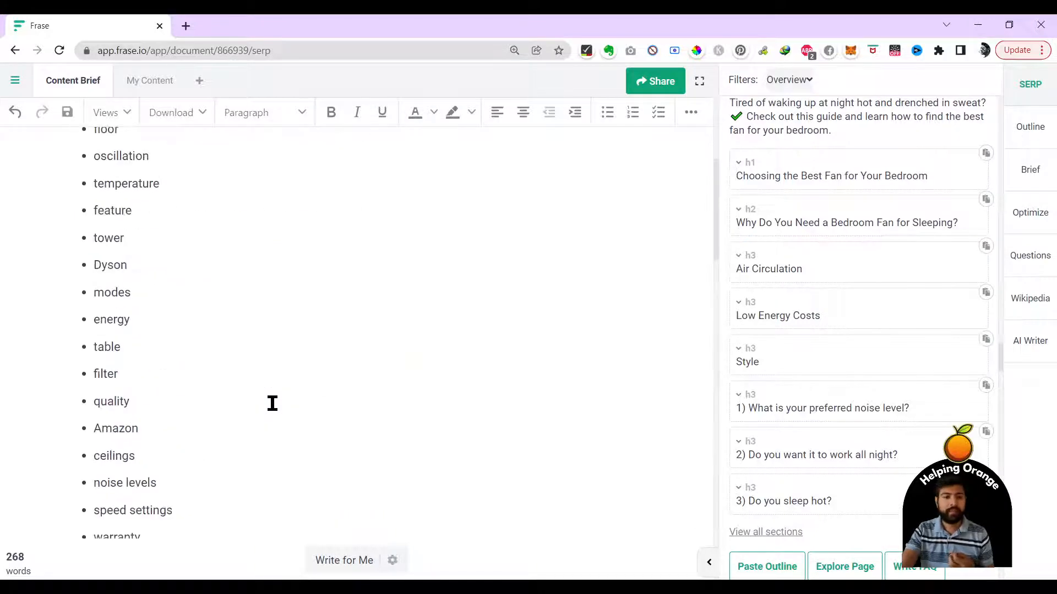
- Delete the original "Top 20 Topics" heading, its description line and its bullets above the Questions section
{"action": "scroll", "coordinate": [272, 403], "scroll_direction": "up", "scroll_amount": 3}
{"action": "scroll", "coordinate": [243, 393], "scroll_direction": "up", "scroll_amount": 1}
{"action": "scroll", "coordinate": [66, 229], "scroll_direction": "up", "scroll_amount": 3}
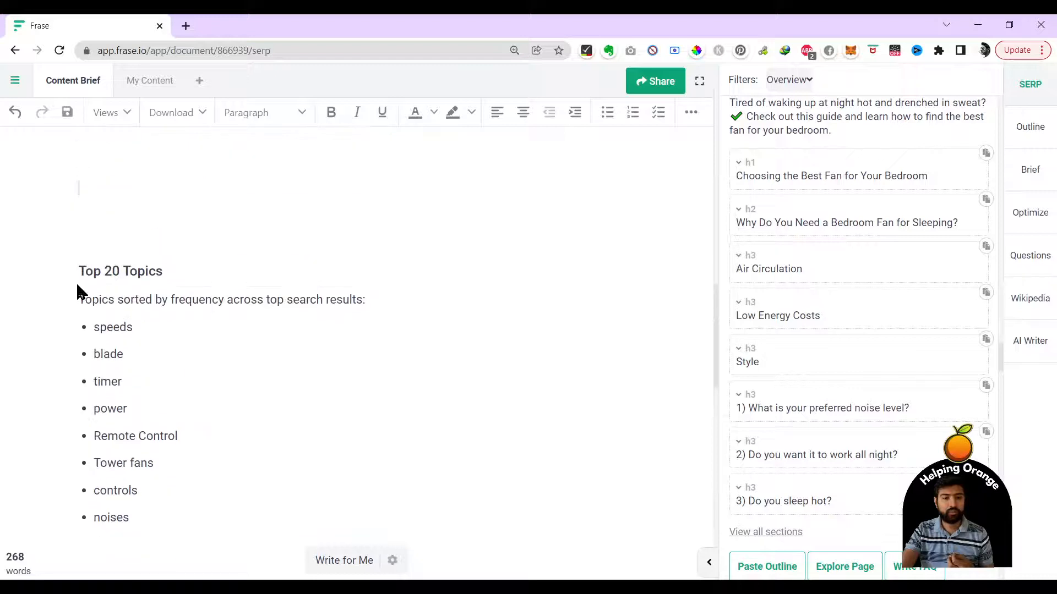
{"action": "left_click_drag", "start_coordinate": [82, 274], "coordinate": [168, 182]}
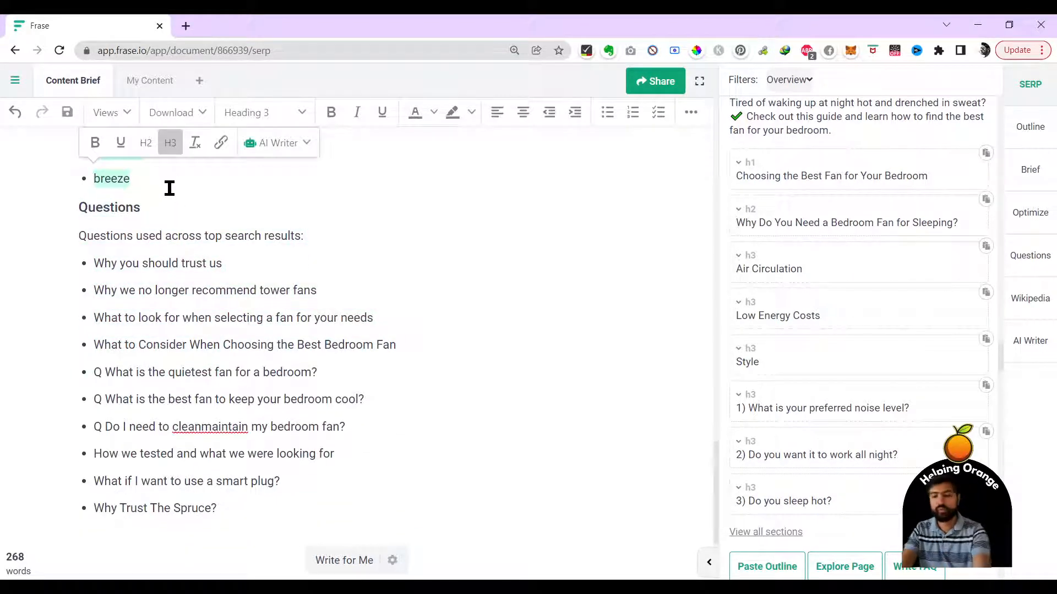
{"action": "key", "text": "BackSpace"}
{"action": "scroll", "coordinate": [196, 305], "scroll_direction": "up", "scroll_amount": 5}
{"action": "scroll", "coordinate": [197, 305], "scroll_direction": "up", "scroll_amount": 3}
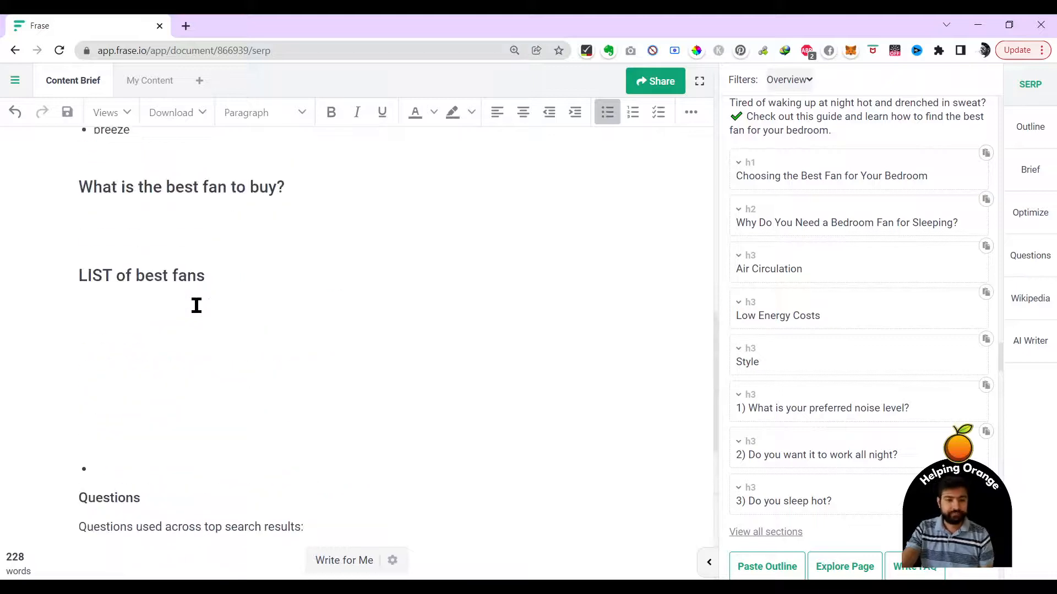
- Insert the evapolar.com heading "Why Do You Need a Bedroom Fan for Sleeping?" on an empty line between "LIST of best fans" and the Questions section
{"action": "scroll", "coordinate": [197, 305], "scroll_direction": "down", "scroll_amount": 3}
{"action": "scroll", "coordinate": [196, 305], "scroll_direction": "down", "scroll_amount": 3}
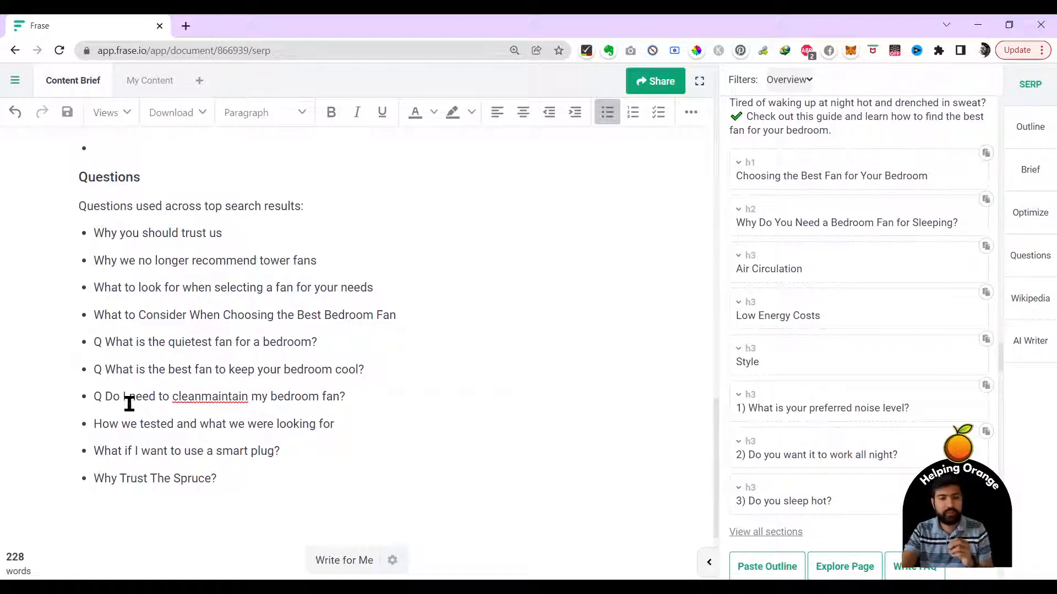
{"action": "scroll", "coordinate": [146, 424], "scroll_direction": "up", "scroll_amount": 15}
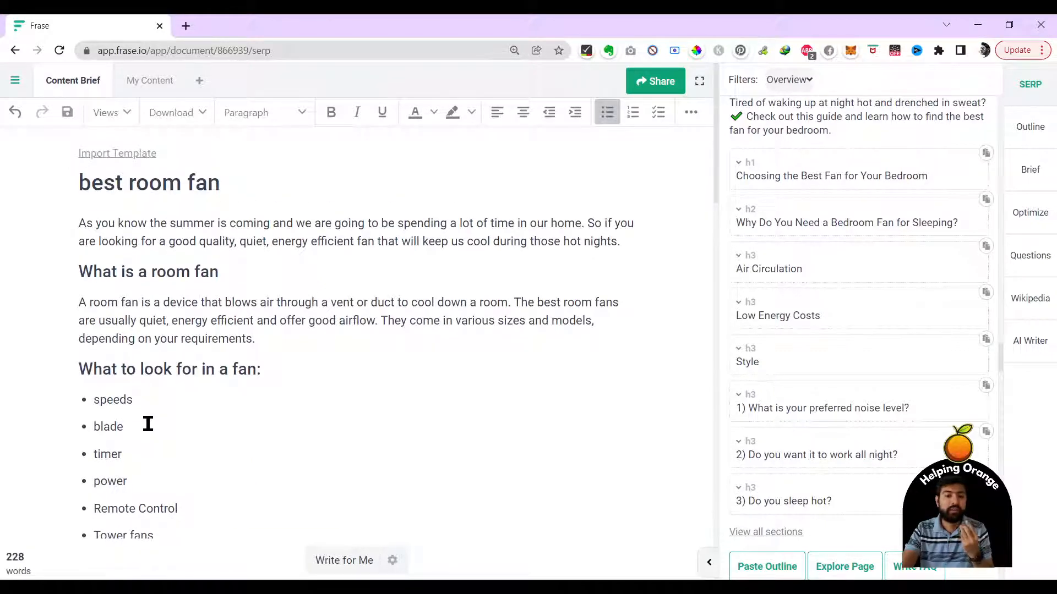
{"action": "scroll", "coordinate": [148, 424], "scroll_direction": "down", "scroll_amount": 15}
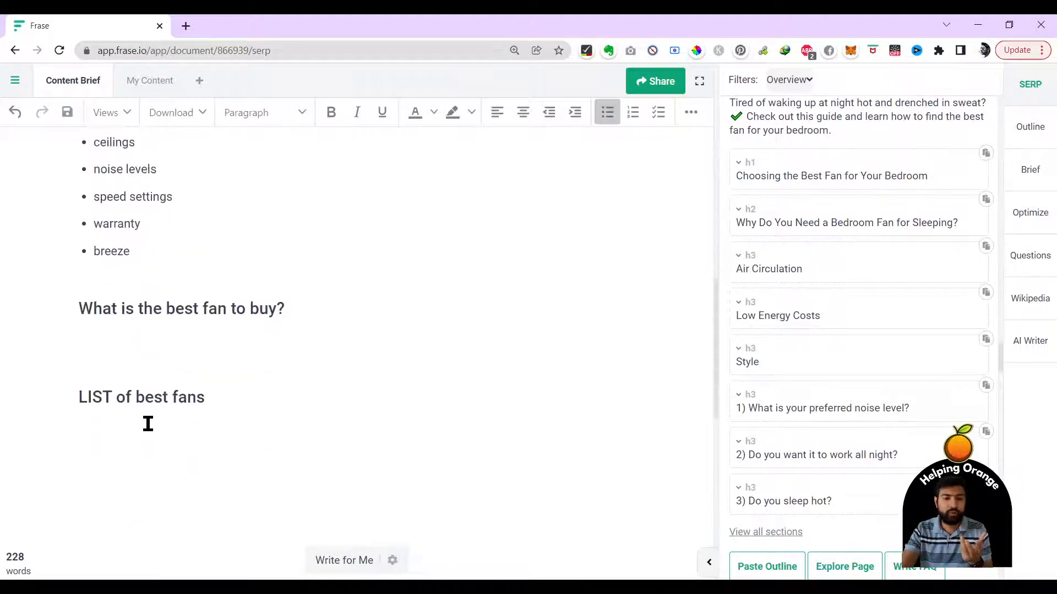
{"action": "scroll", "coordinate": [148, 424], "scroll_direction": "down", "scroll_amount": 3}
{"action": "scroll", "coordinate": [163, 326], "scroll_direction": "down", "scroll_amount": 3}
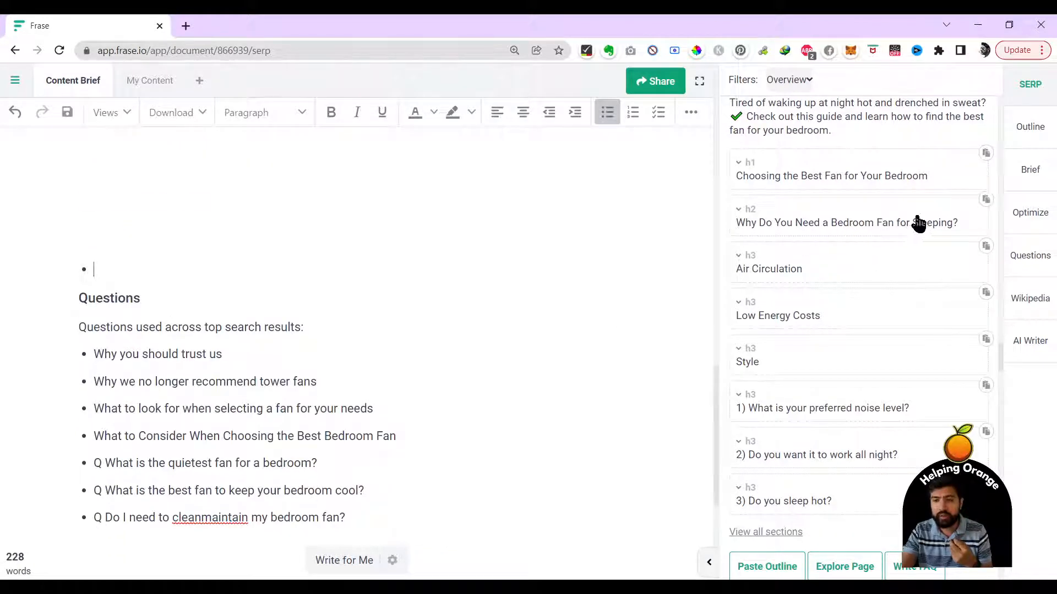
{"action": "left_click", "coordinate": [130, 177]}
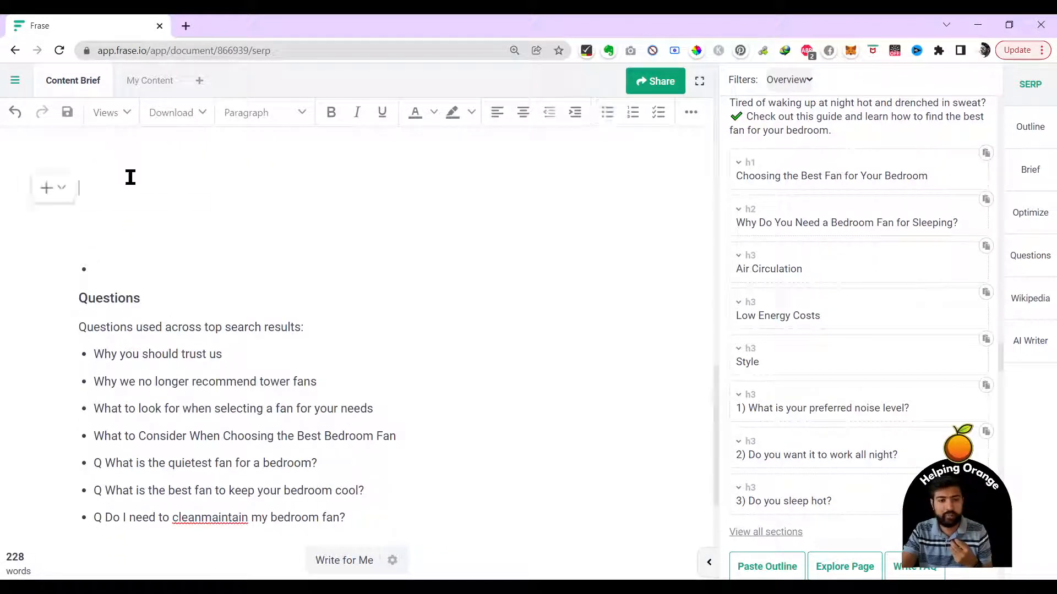
{"action": "left_click", "coordinate": [985, 200]}
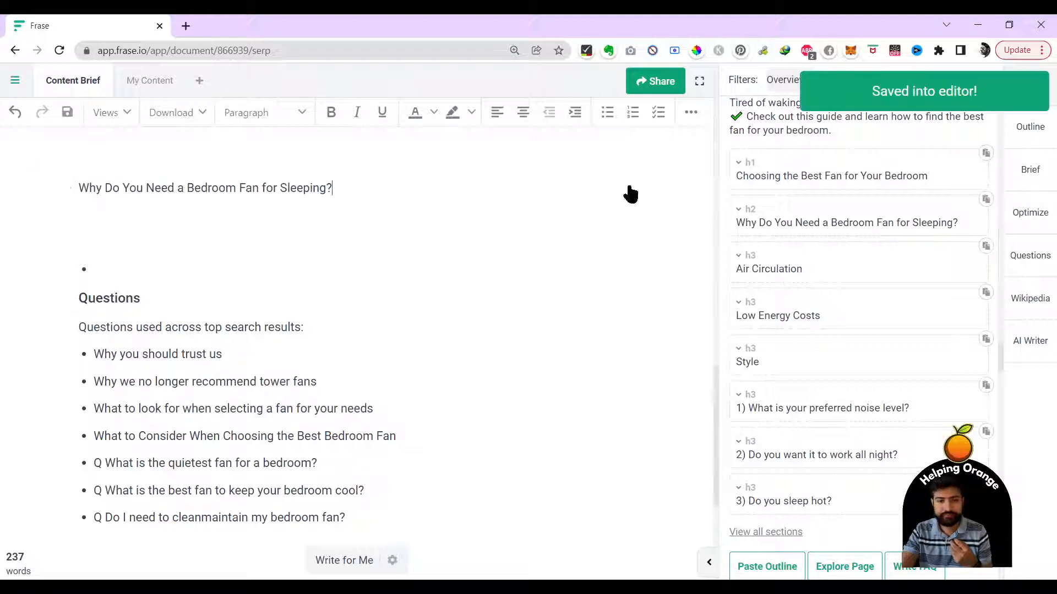
{"action": "triple_click", "coordinate": [156, 186]}
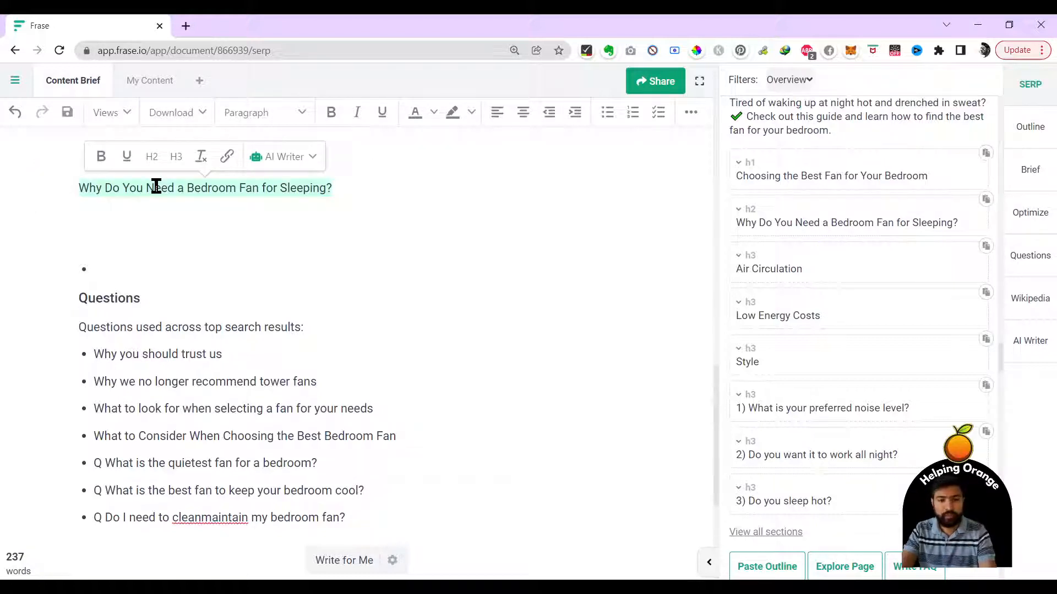
{"action": "left_click", "coordinate": [207, 213]}
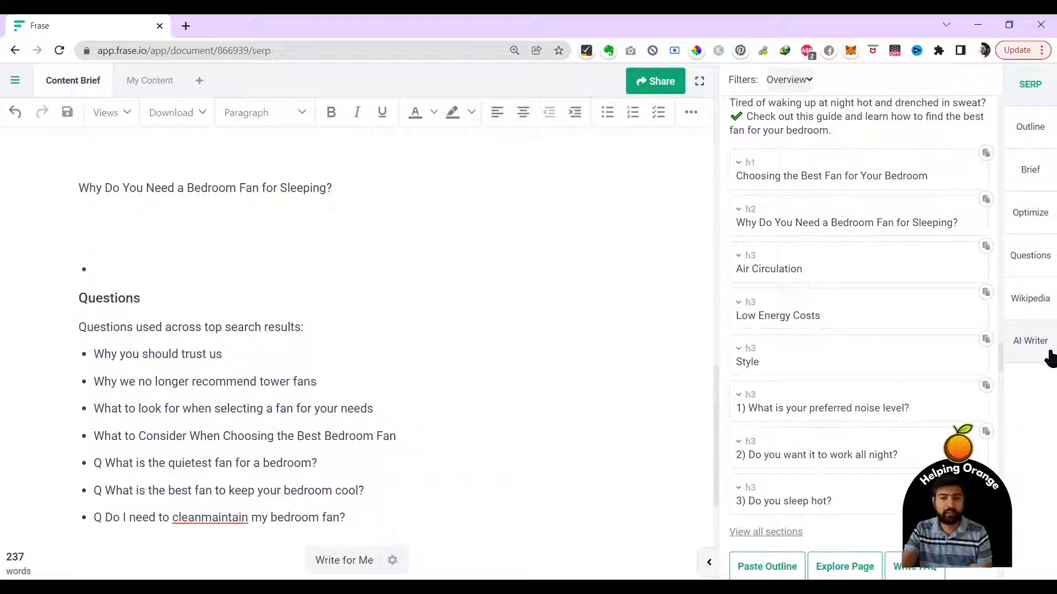
- Open the AI writer's Paragraph Answer template
{"action": "left_click", "coordinate": [1031, 342]}
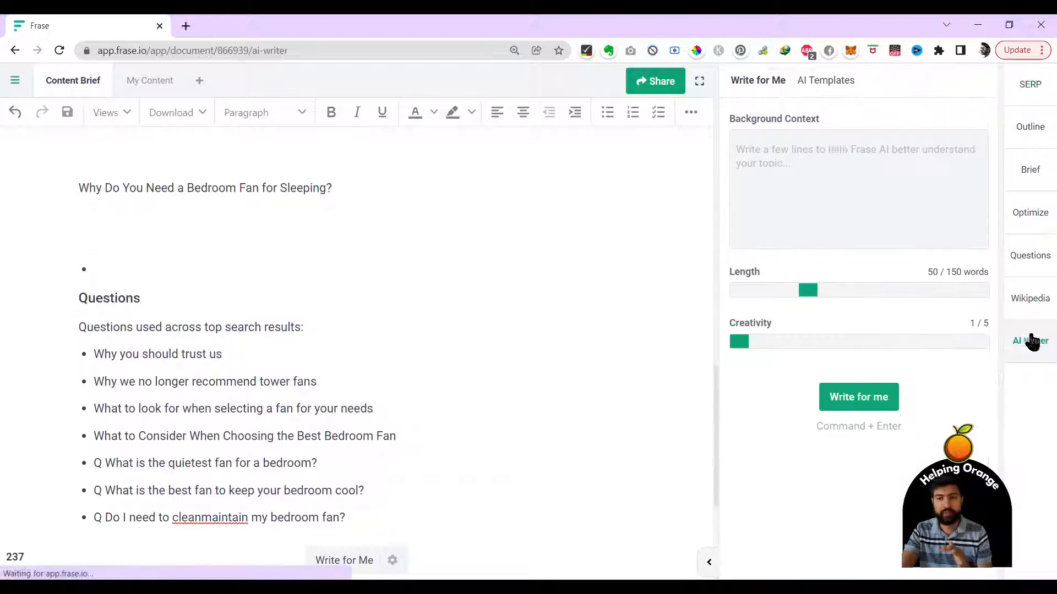
{"action": "left_click", "coordinate": [832, 83]}
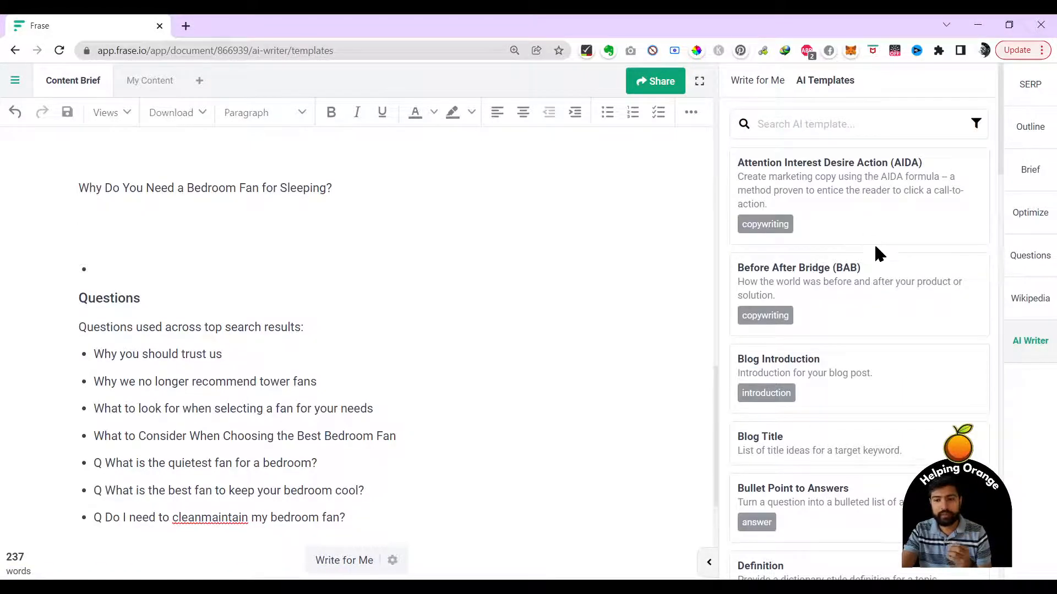
{"action": "scroll", "coordinate": [876, 246], "scroll_direction": "down", "scroll_amount": 3}
{"action": "scroll", "coordinate": [879, 257], "scroll_direction": "down", "scroll_amount": 6}
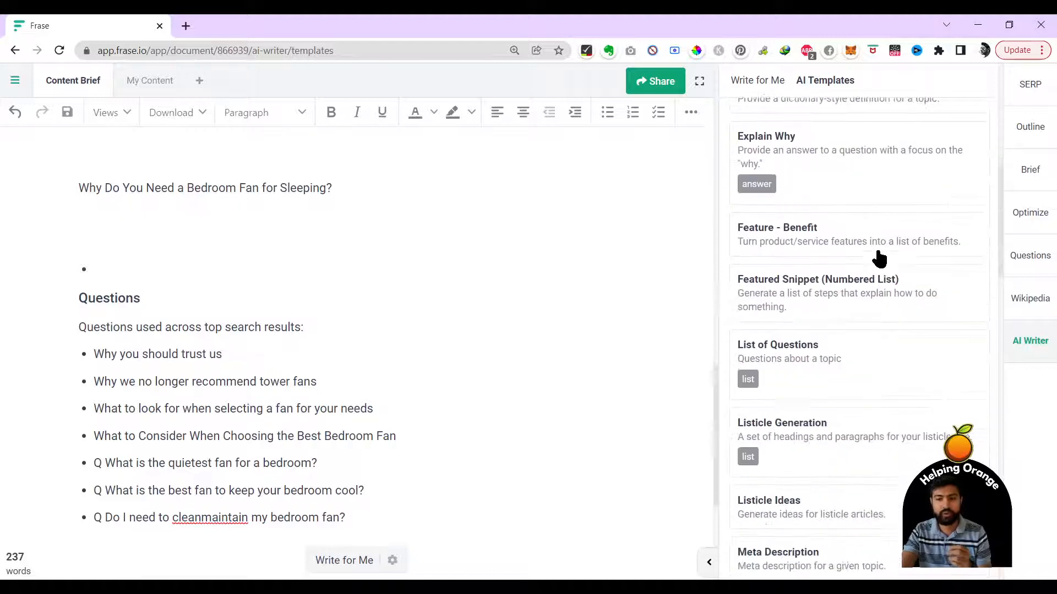
{"action": "scroll", "coordinate": [892, 297], "scroll_direction": "down", "scroll_amount": 3}
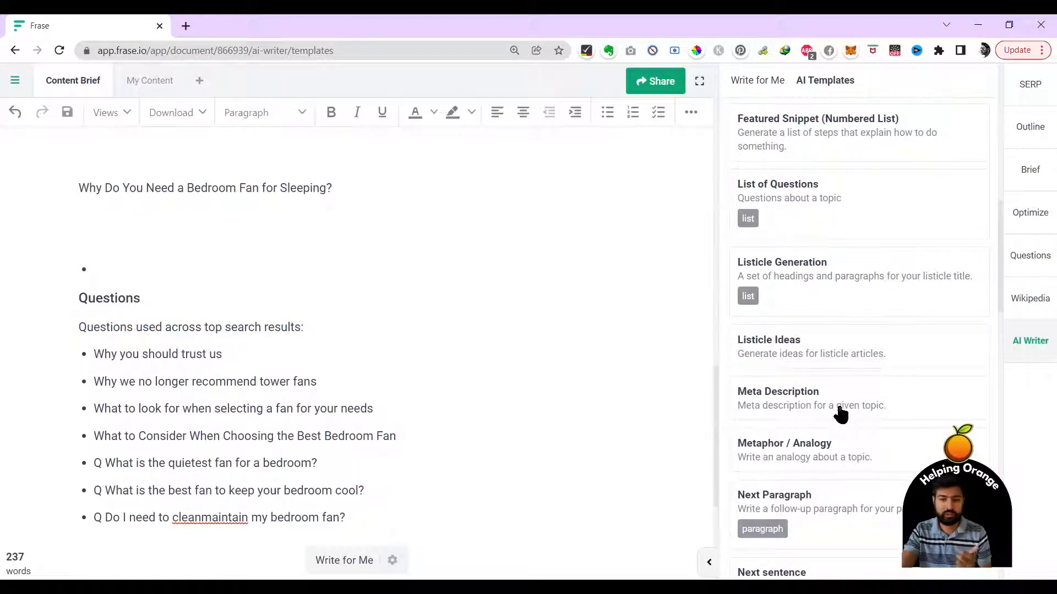
{"action": "scroll", "coordinate": [840, 413], "scroll_direction": "down", "scroll_amount": 6}
{"action": "scroll", "coordinate": [875, 363], "scroll_direction": "down", "scroll_amount": 3}
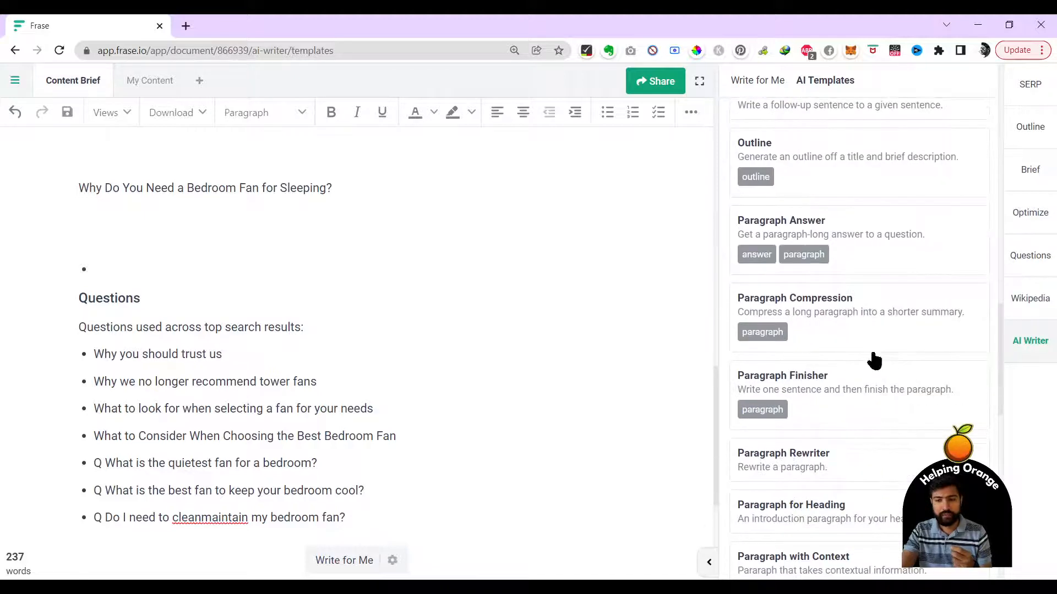
{"action": "left_click", "coordinate": [854, 246]}
- Generate a paragraph answer to "Why Do You Need a Bedroom Fan for Sleeping?" and insert it below that line, followed by a blank line
{"action": "left_click", "coordinate": [822, 253]}
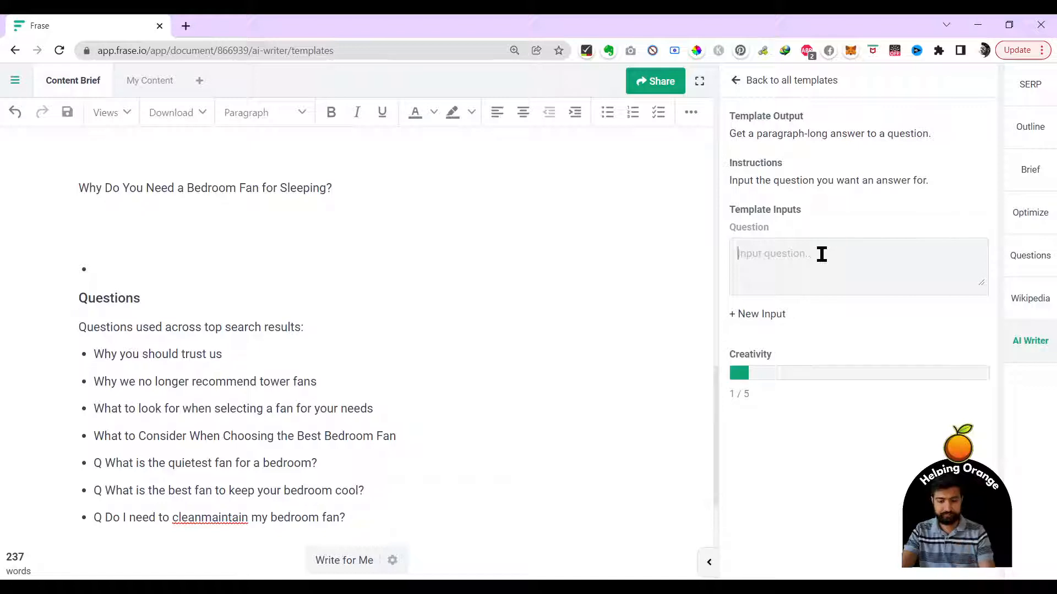
{"action": "key", "text": "ctrl+v"}
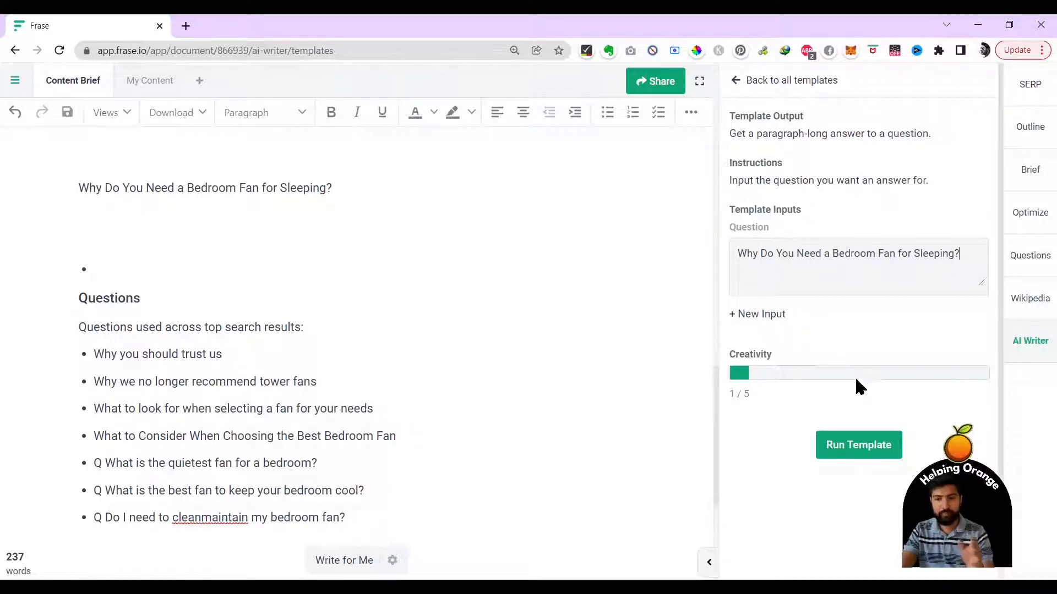
{"action": "left_click", "coordinate": [872, 447]}
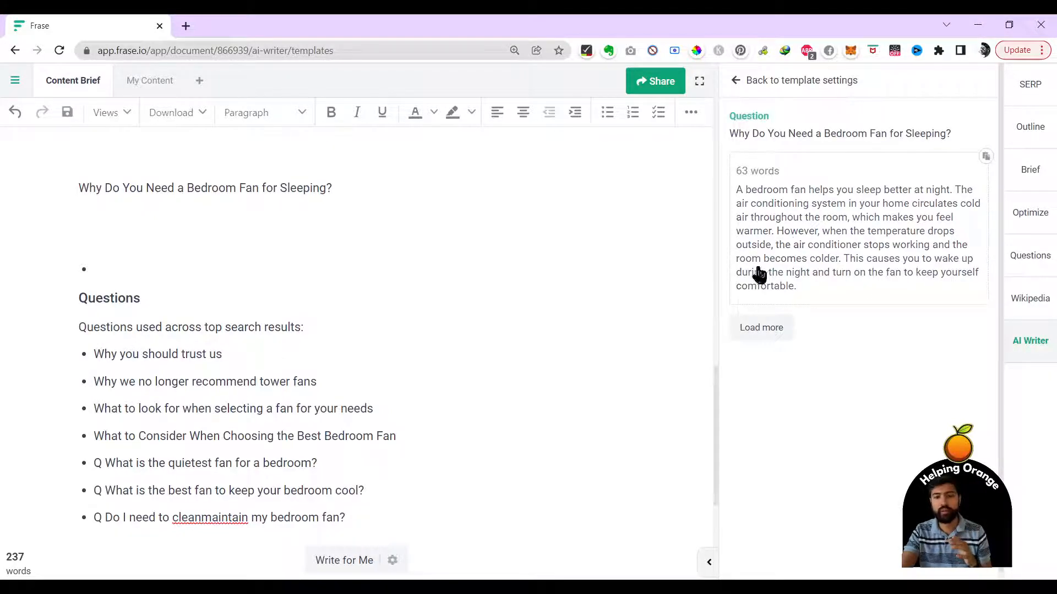
{"action": "left_click", "coordinate": [793, 241]}
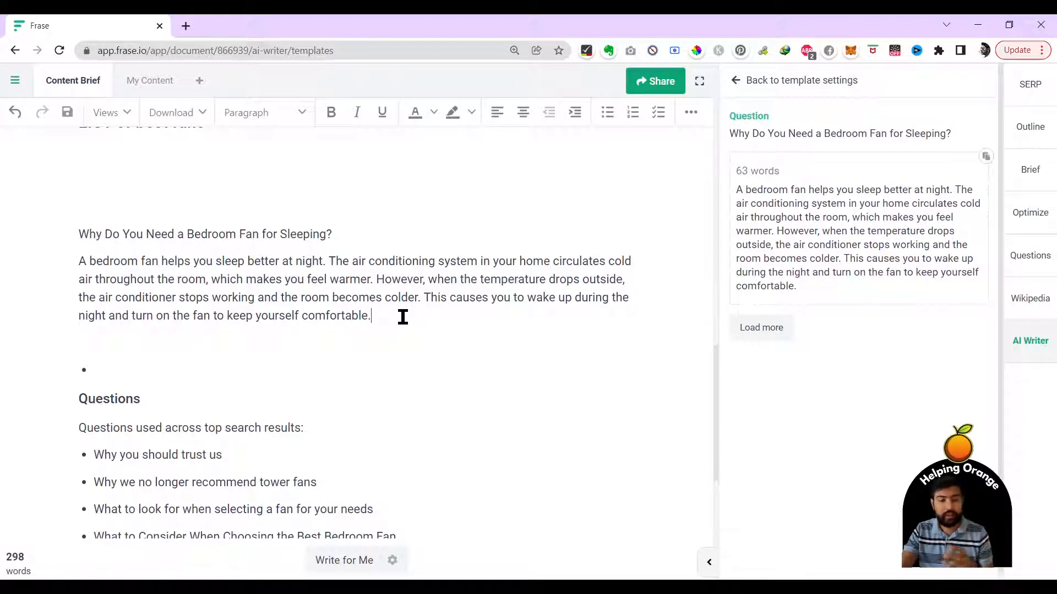
{"action": "key", "text": "Return"}
- Replace the Paragraph Answer template's question with "What is the quietest fan for a bedroom?" copied from the document's Questions list
{"action": "scroll", "coordinate": [403, 316], "scroll_direction": "down", "scroll_amount": 3}
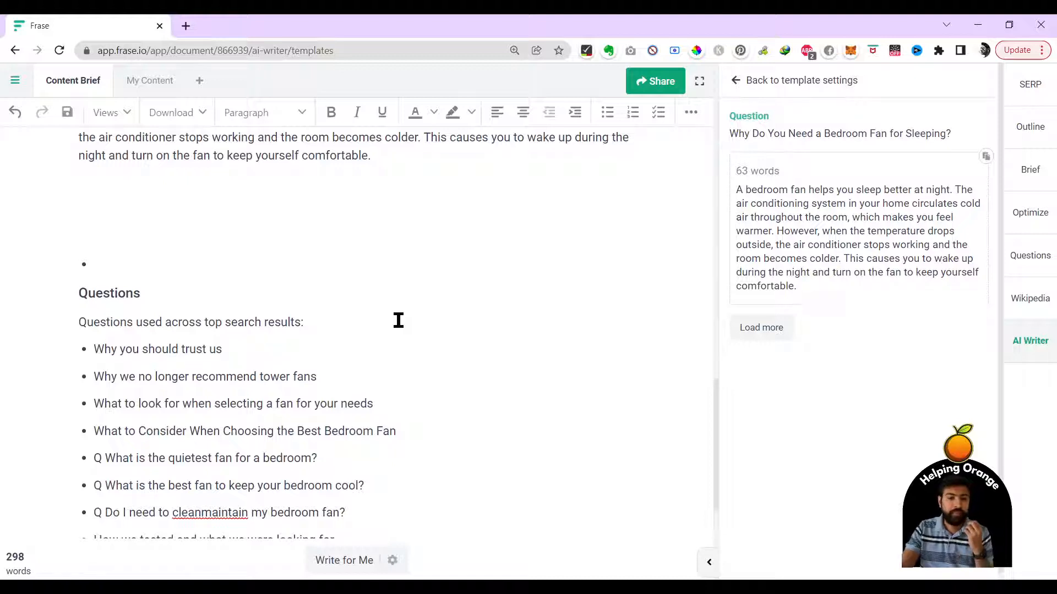
{"action": "scroll", "coordinate": [398, 320], "scroll_direction": "down", "scroll_amount": 3}
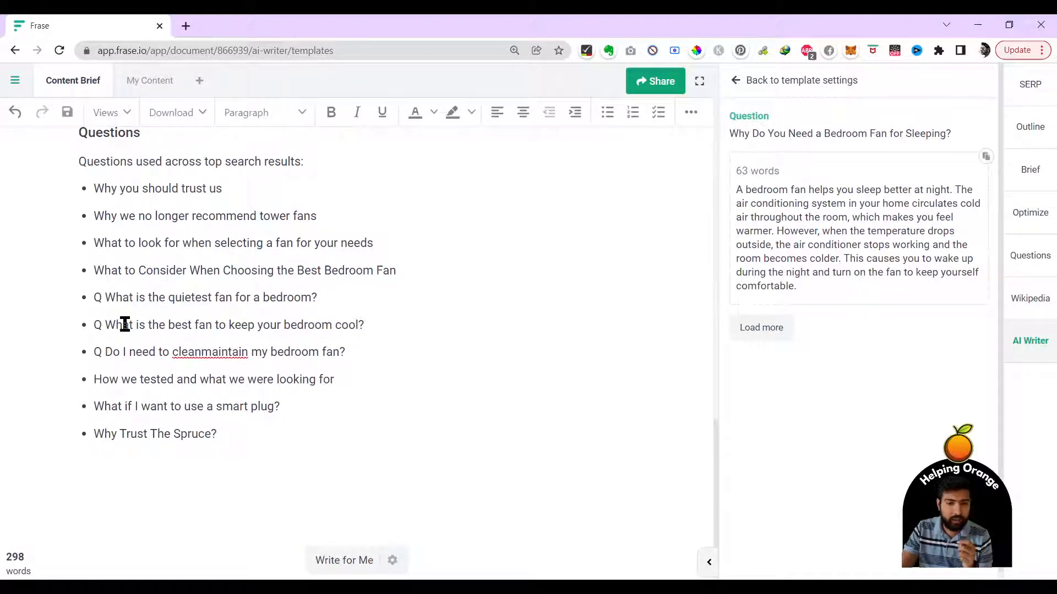
{"action": "left_click_drag", "start_coordinate": [105, 297], "coordinate": [326, 298]}
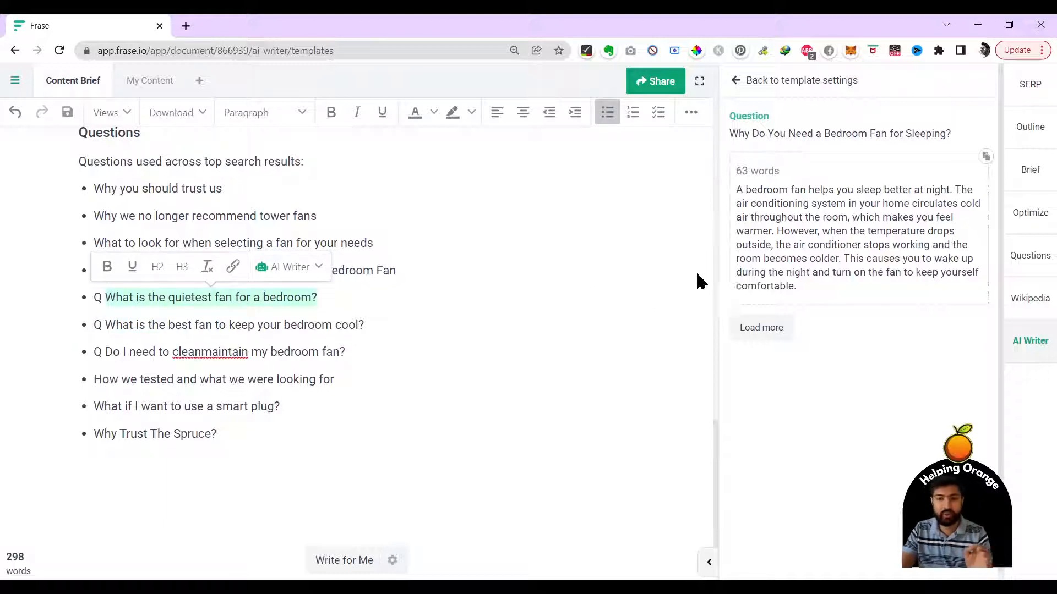
{"action": "left_click", "coordinate": [734, 80]}
{"action": "triple_click", "coordinate": [798, 255]}
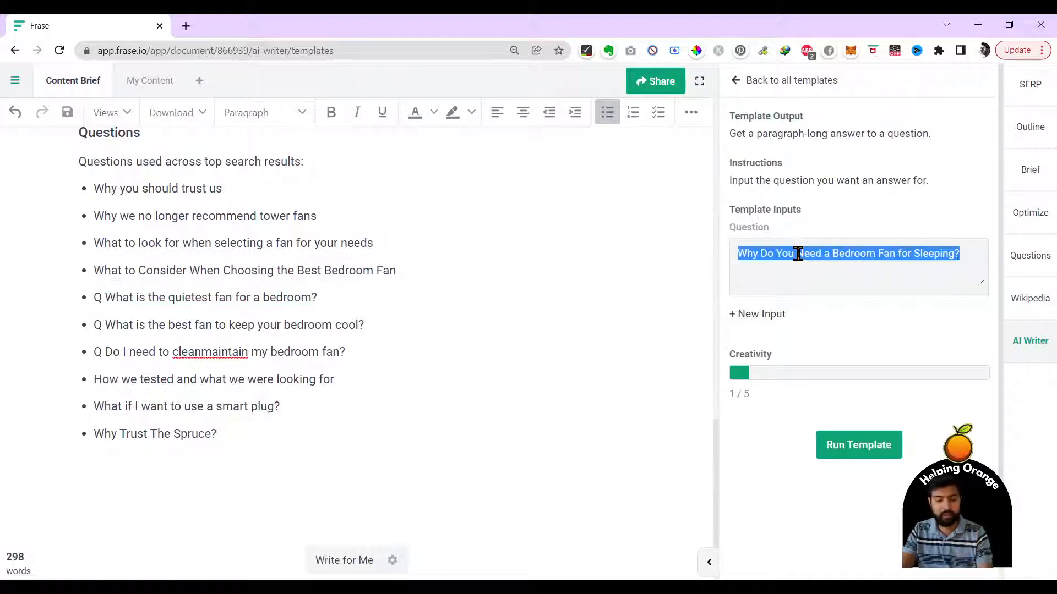
{"action": "key", "text": "ctrl+v"}
- Add the line "What is the quietest fan for a bedroom?" above the Questions section and insert a generated paragraph answer below it
{"action": "scroll", "coordinate": [307, 278], "scroll_direction": "up", "scroll_amount": 3}
{"action": "left_click", "coordinate": [181, 203]}
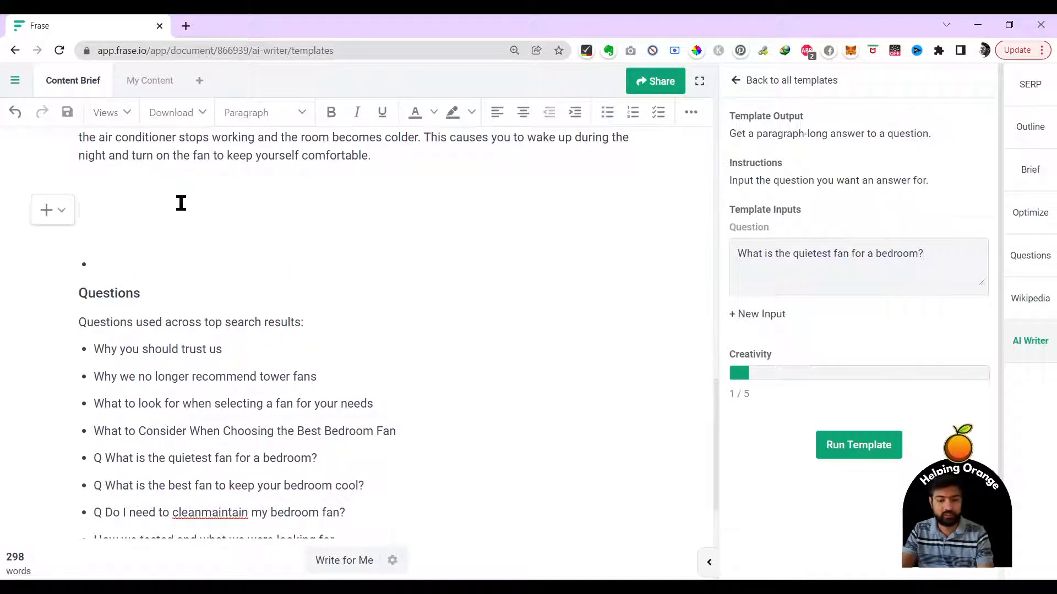
{"action": "key", "text": "ctrl+v"}
{"action": "key", "text": "Return"}
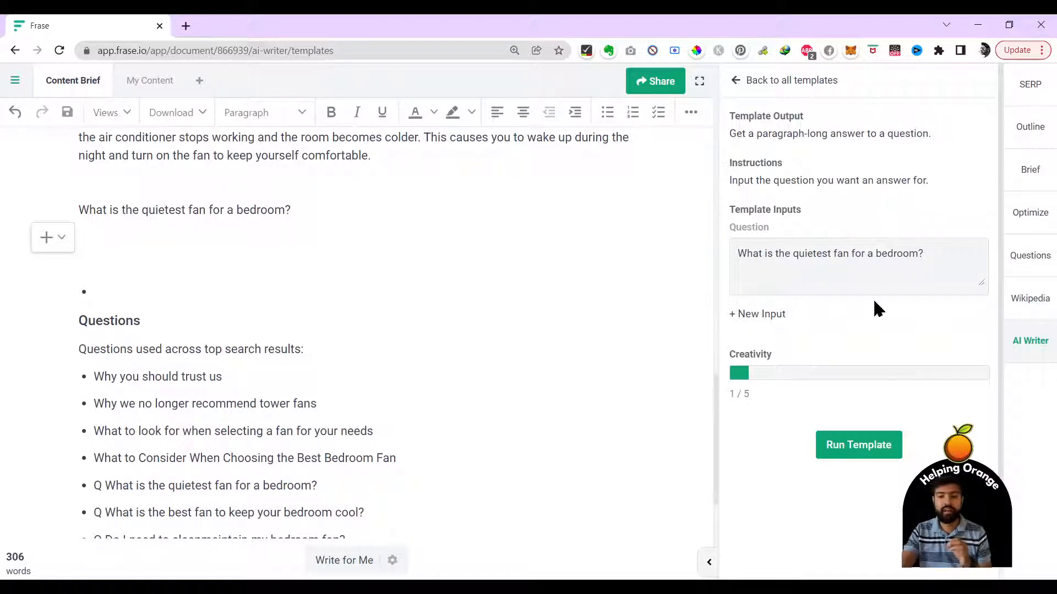
{"action": "left_click", "coordinate": [836, 454]}
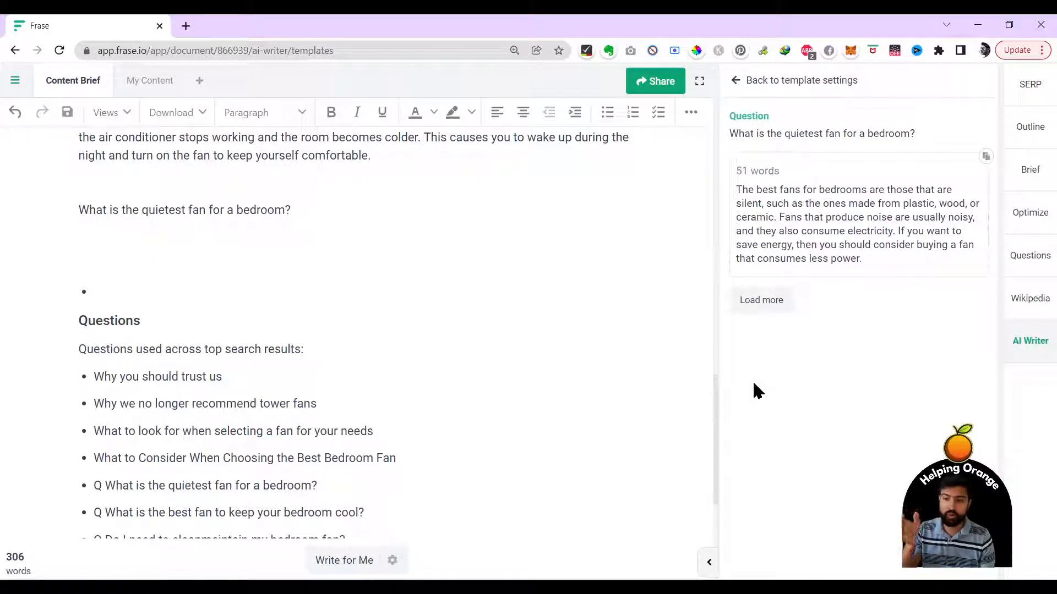
{"action": "left_click", "coordinate": [793, 245]}
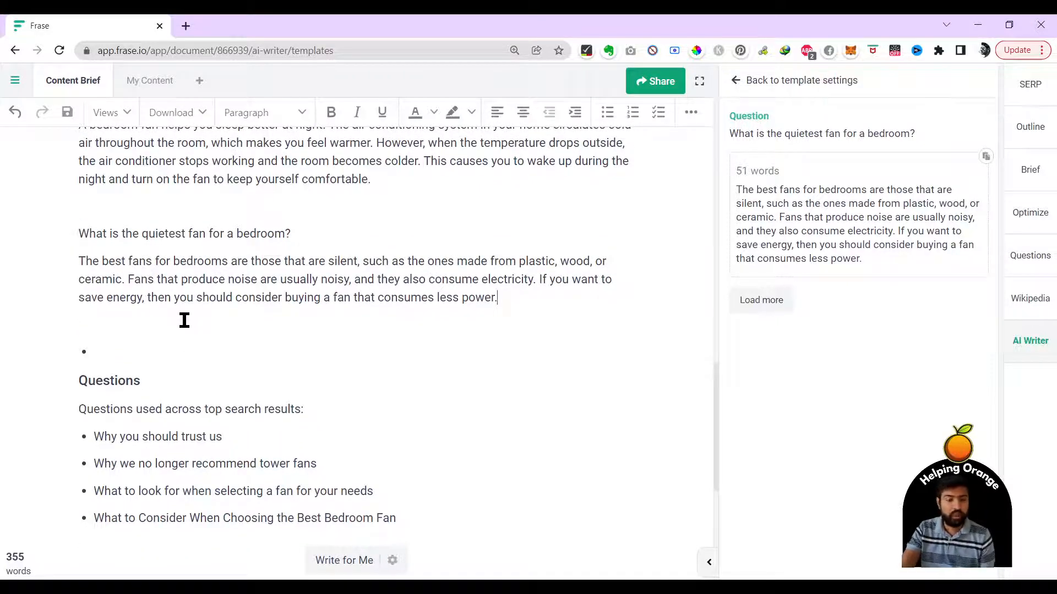
- Extend the "LIST of best fans" heading to "LIST of best fans you can buy:" and start a new line below it
{"action": "scroll", "coordinate": [184, 320], "scroll_direction": "down", "scroll_amount": 3}
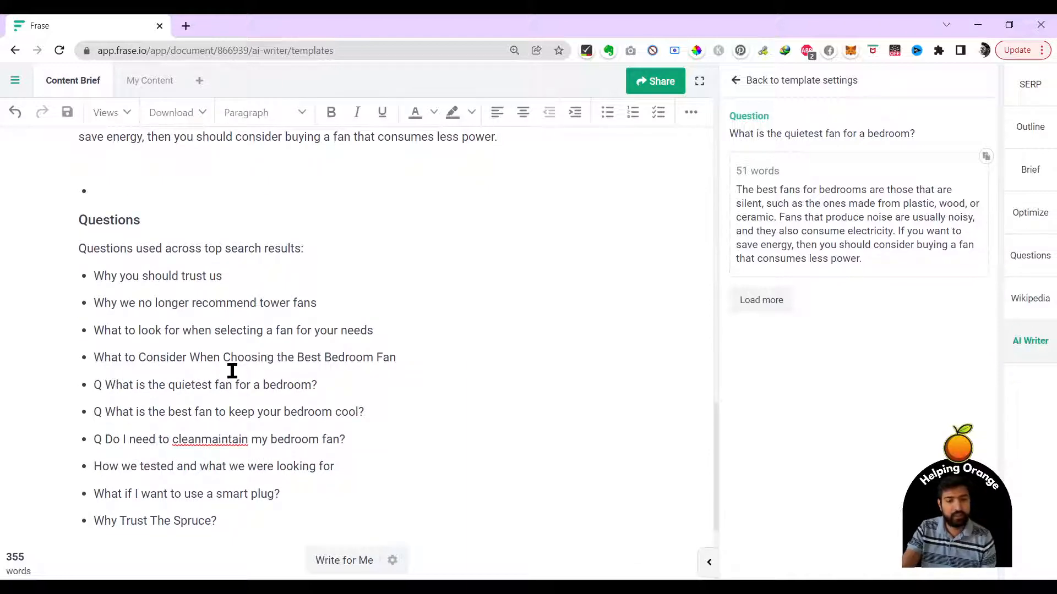
{"action": "scroll", "coordinate": [232, 370], "scroll_direction": "up", "scroll_amount": 10}
{"action": "scroll", "coordinate": [231, 366], "scroll_direction": "up", "scroll_amount": 1}
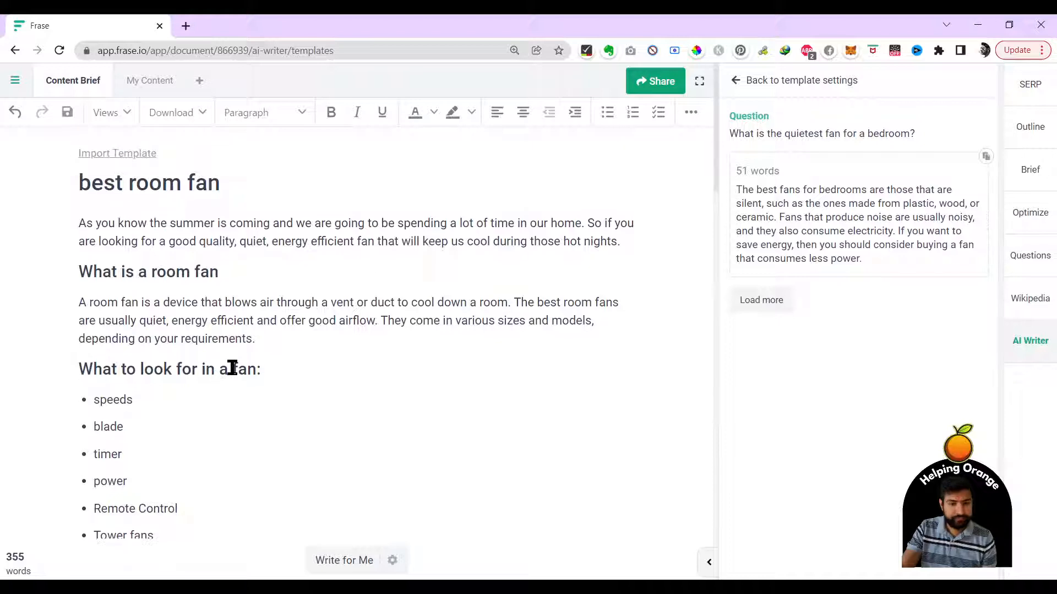
{"action": "scroll", "coordinate": [231, 366], "scroll_direction": "down", "scroll_amount": 15}
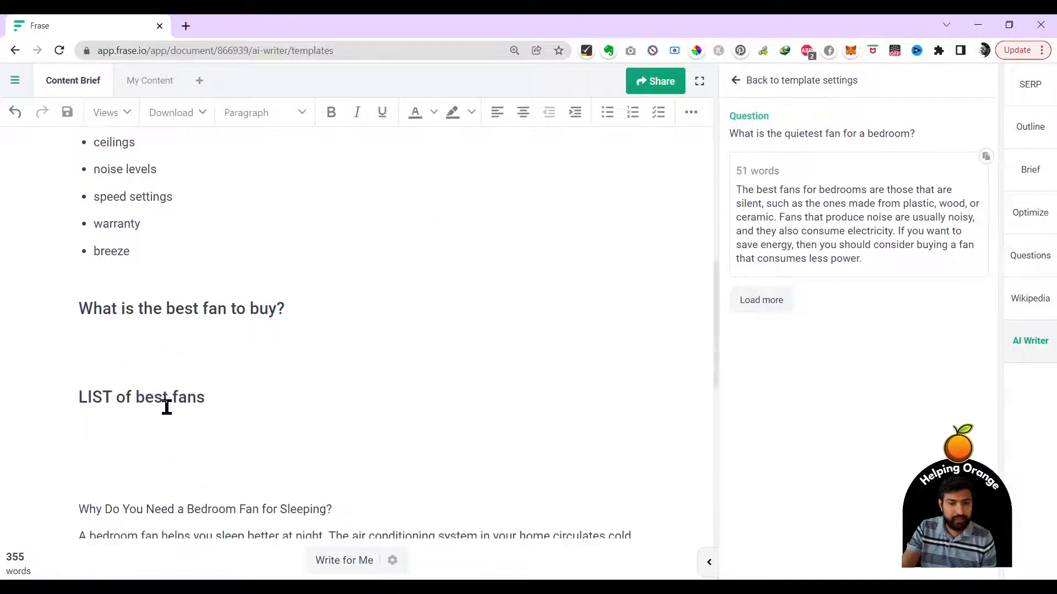
{"action": "left_click", "coordinate": [217, 393]}
{"action": "type", "text": "you "}
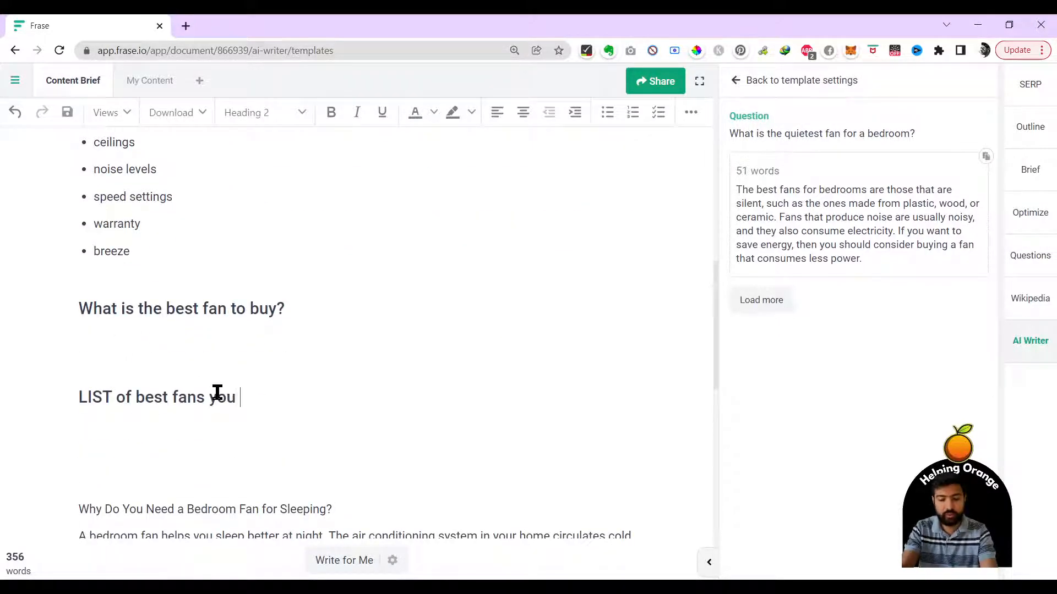
{"action": "type", "text": "can buy:"}
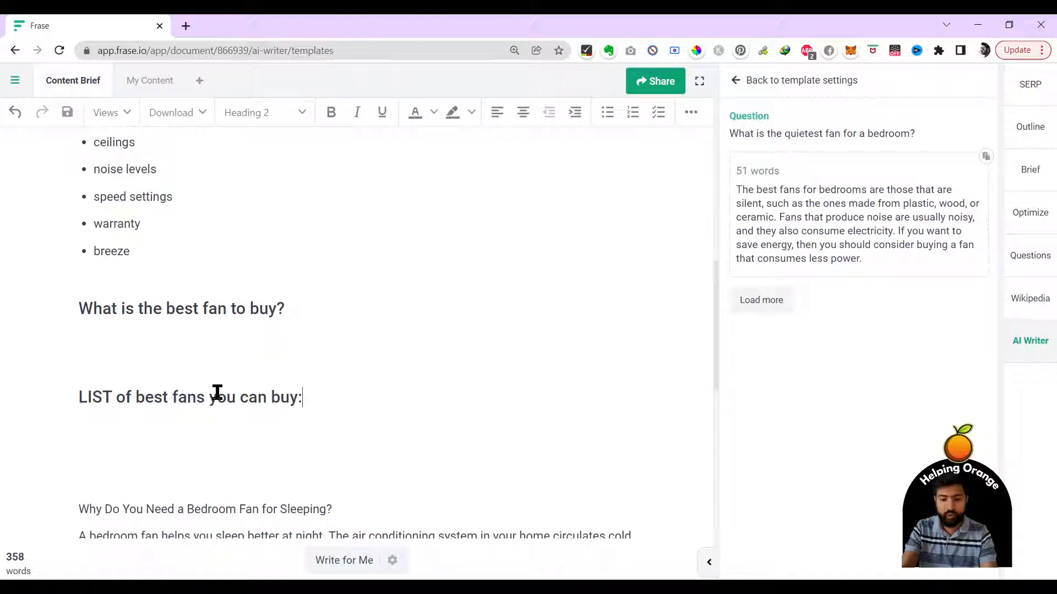
{"action": "key", "text": "Return"}
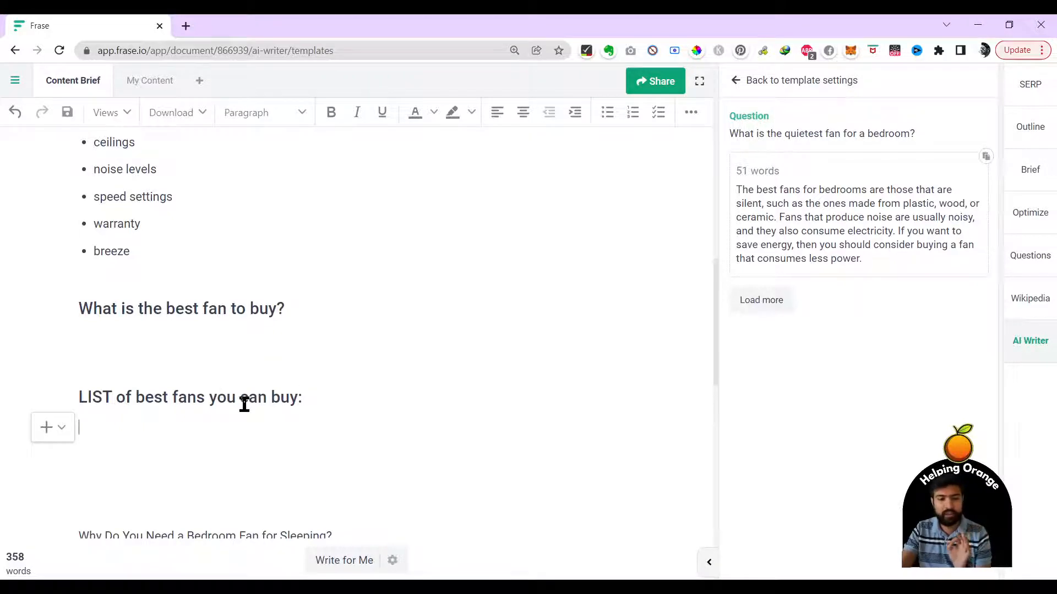
- Generate a list of fans with the AI writer below the list heading and delete items 2 to 4
{"action": "scroll", "coordinate": [163, 396], "scroll_direction": "down", "scroll_amount": 3}
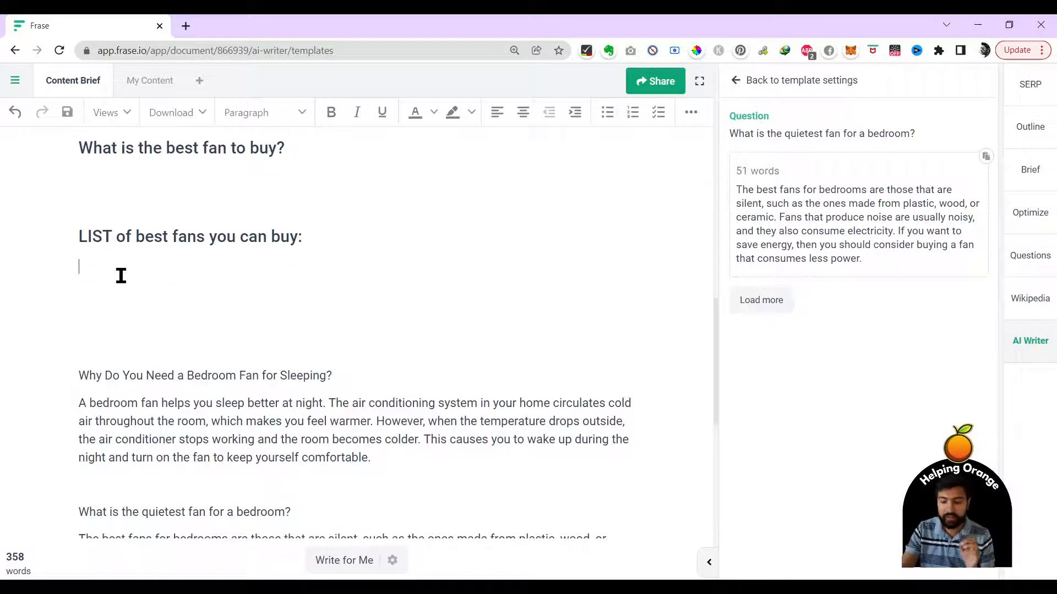
{"action": "key", "text": "ctrl+Return"}
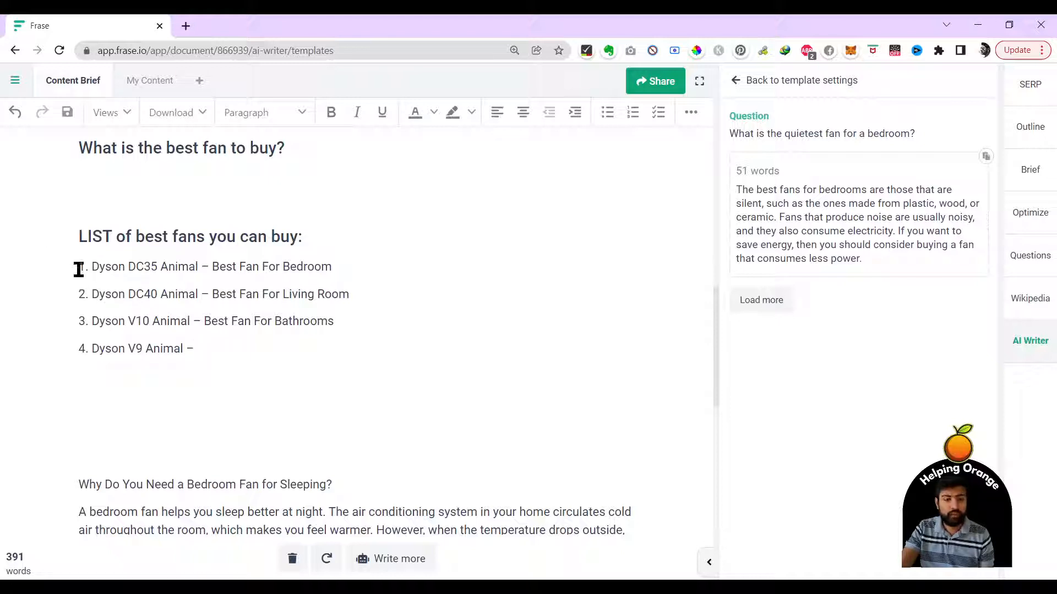
{"action": "left_click_drag", "start_coordinate": [76, 266], "coordinate": [273, 278]}
{"action": "left_click", "coordinate": [77, 293]}
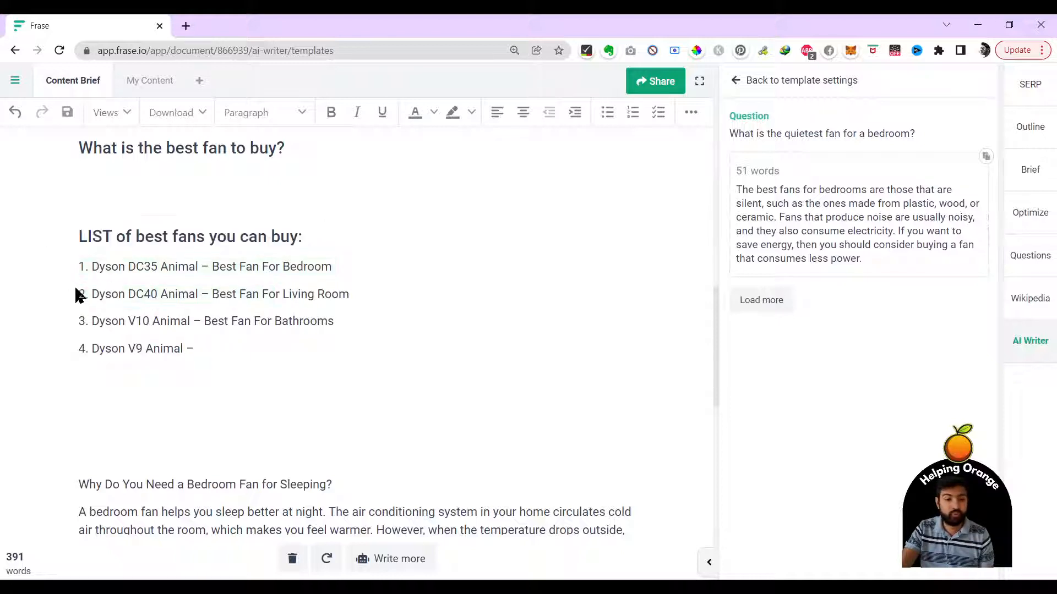
{"action": "left_click_drag", "start_coordinate": [81, 294], "coordinate": [215, 353]}
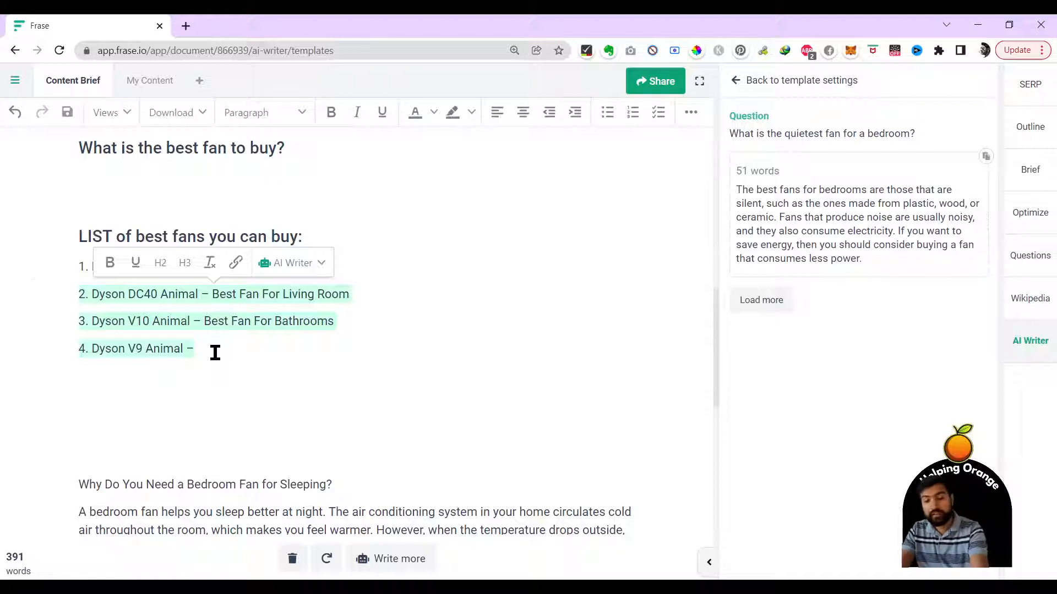
{"action": "key", "text": "BackSpace"}
- Delete the "LIST of best fans you can buy:" heading and format "1. Dyson DC35 Animal – Best Fan For Bedroom" as a level-2 heading
{"action": "triple_click", "coordinate": [177, 235]}
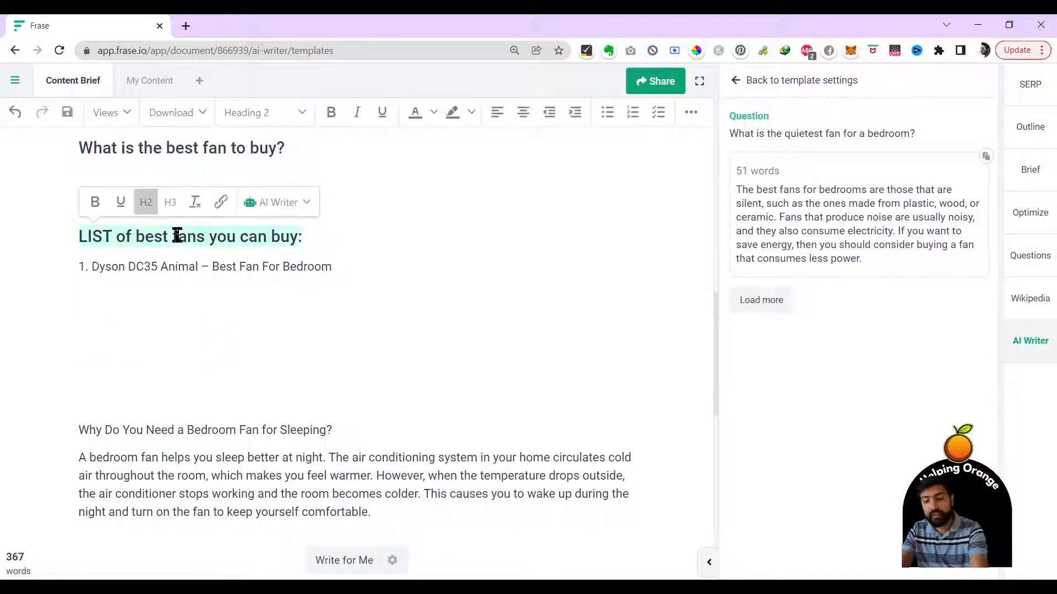
{"action": "key", "text": "BackSpace"}
{"action": "left_click", "coordinate": [173, 263]}
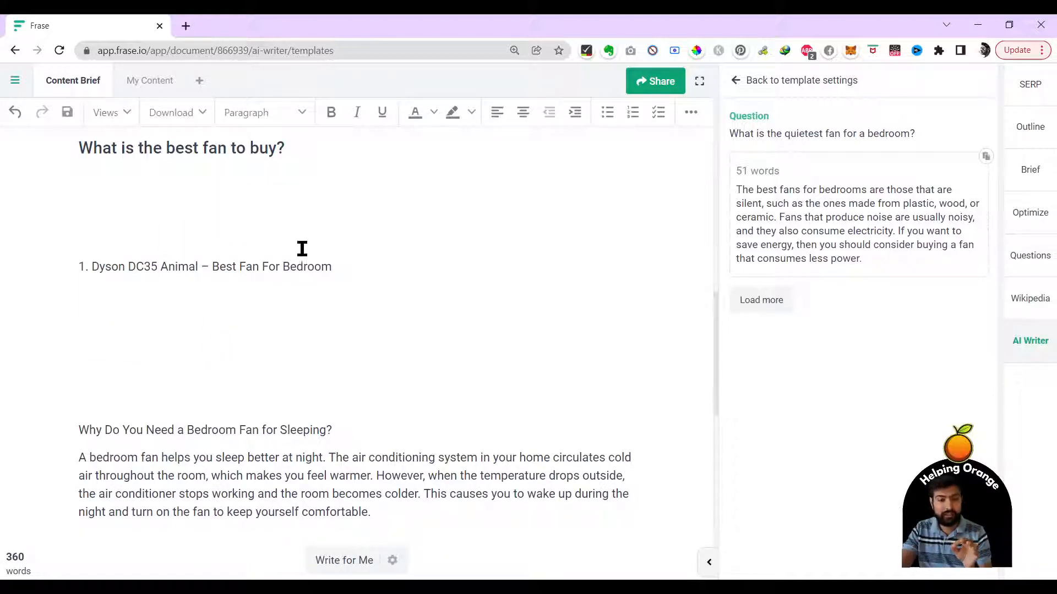
{"action": "left_click_drag", "start_coordinate": [340, 270], "coordinate": [80, 263]}
{"action": "left_click", "coordinate": [150, 240]}
- Write the opening "Dysin is a great fan which is our number one" below the Dyson DC35 Animal heading
{"action": "left_click", "coordinate": [397, 292]}
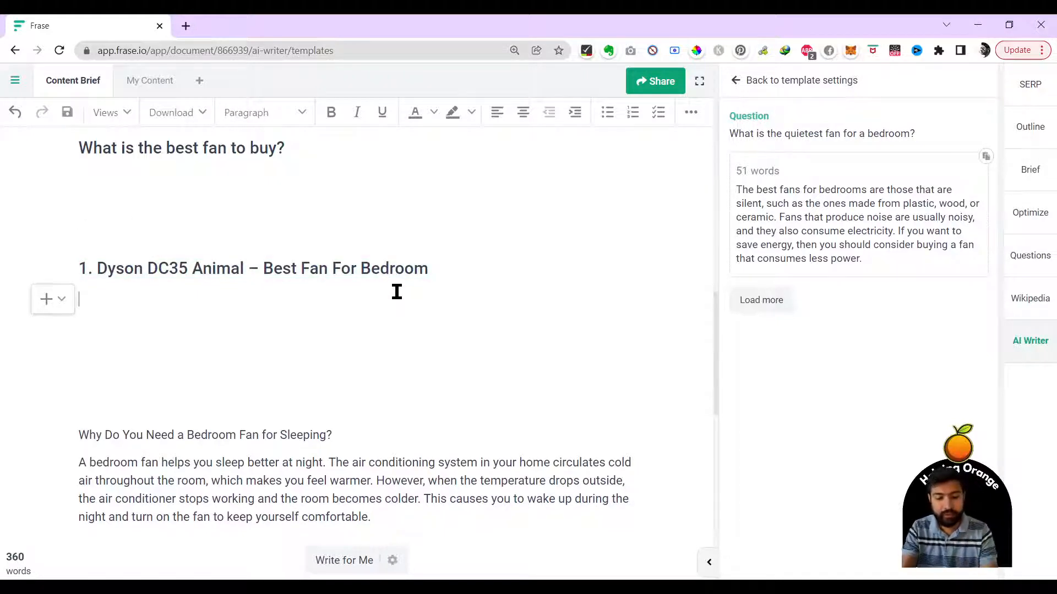
{"action": "type", "text": "Dysin is"}
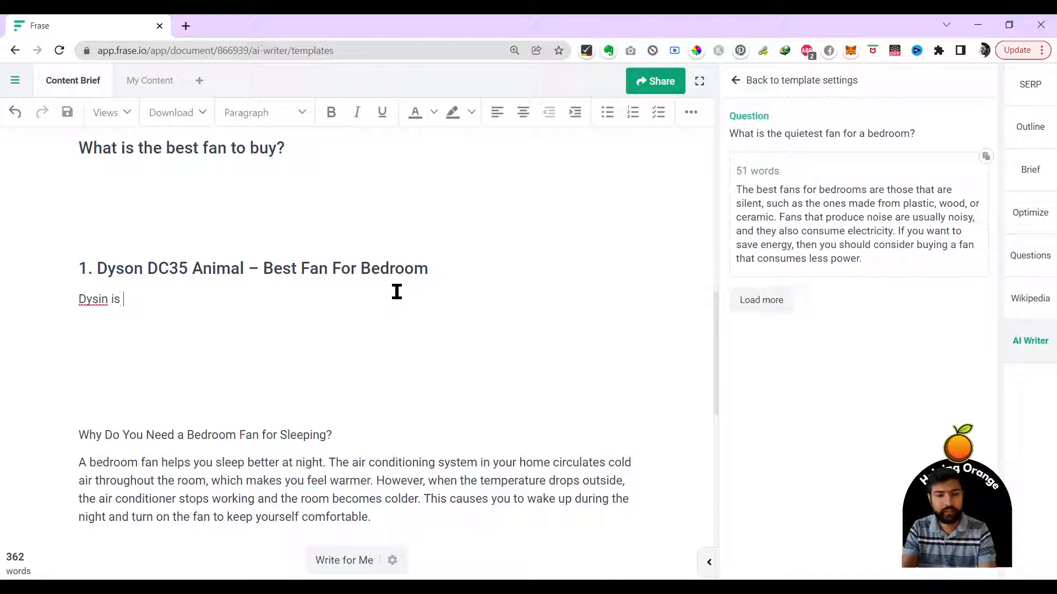
{"action": "type", "text": " a great"}
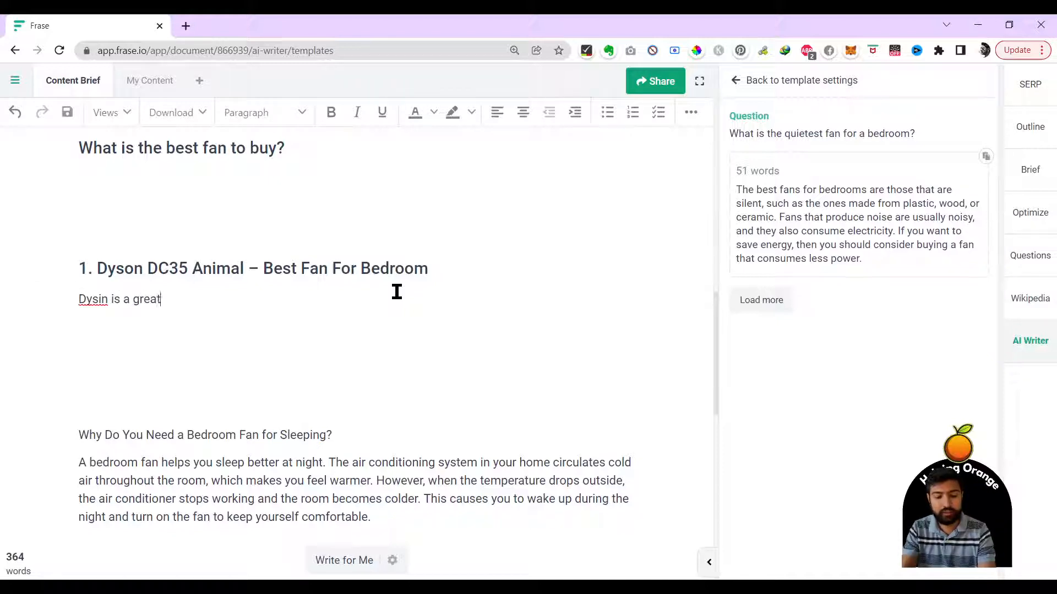
{"action": "type", "text": " fan wh"}
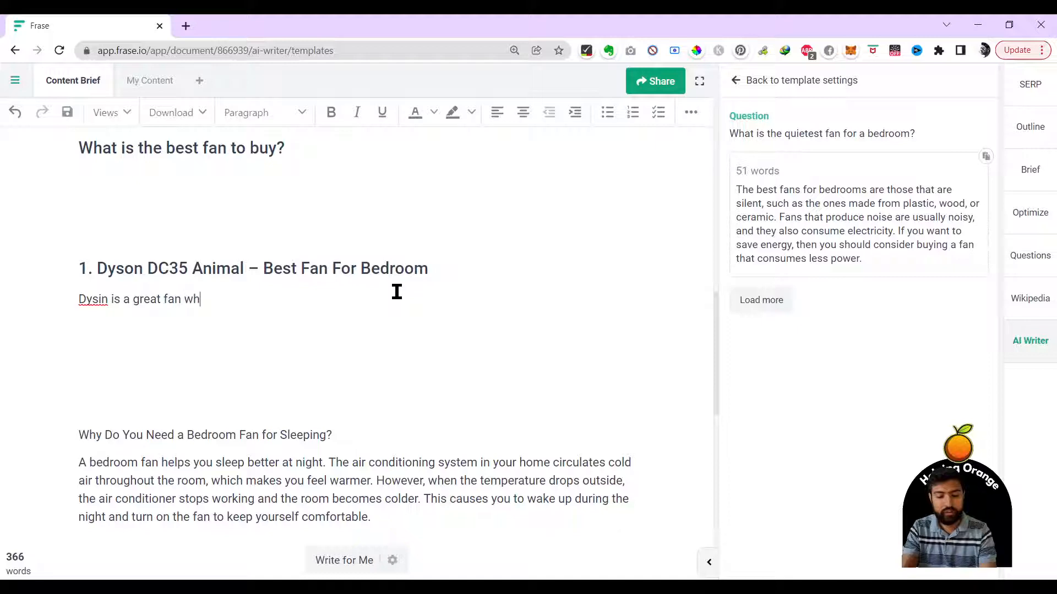
{"action": "type", "text": "ich is our n"}
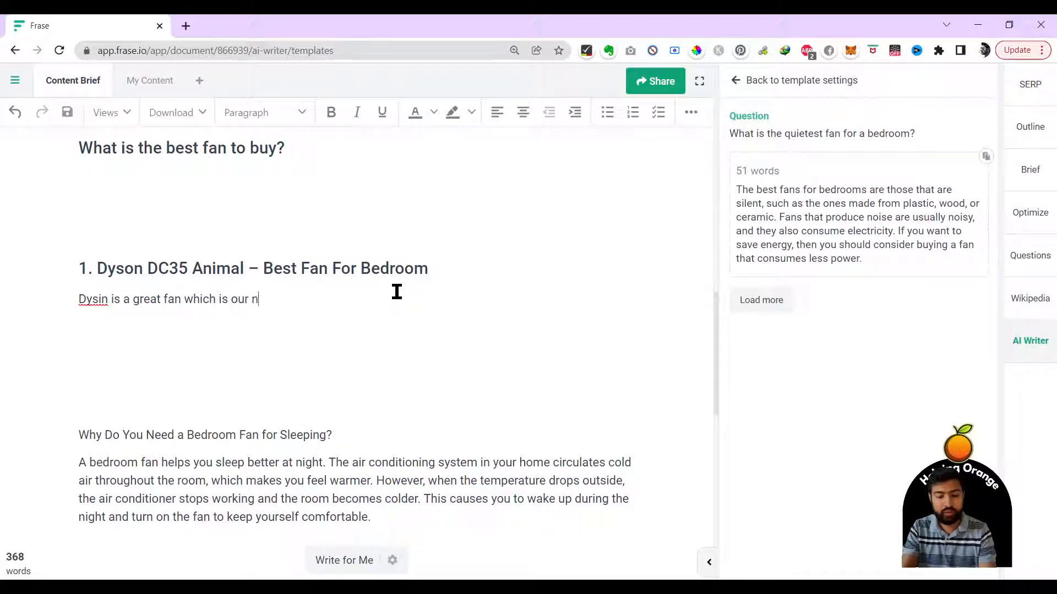
{"action": "type", "text": "umber one"}
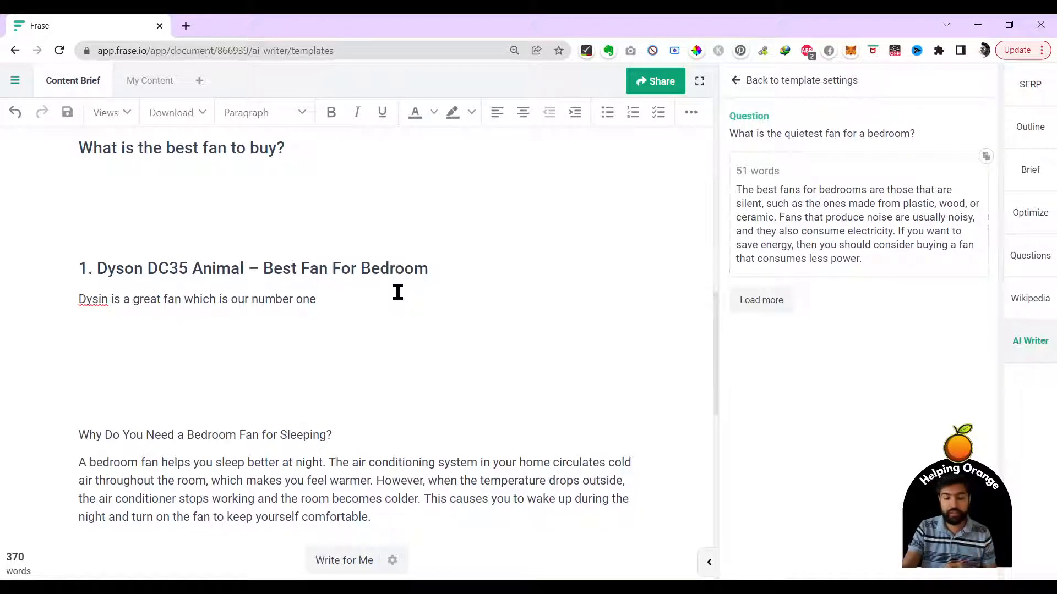
- Correct "Dysin" to "Dyson" and have the AI writer continue the paragraph after "number one"
{"action": "double_click", "coordinate": [100, 301]}
{"action": "type", "text": "Dyson"}
{"action": "left_click", "coordinate": [353, 306]}
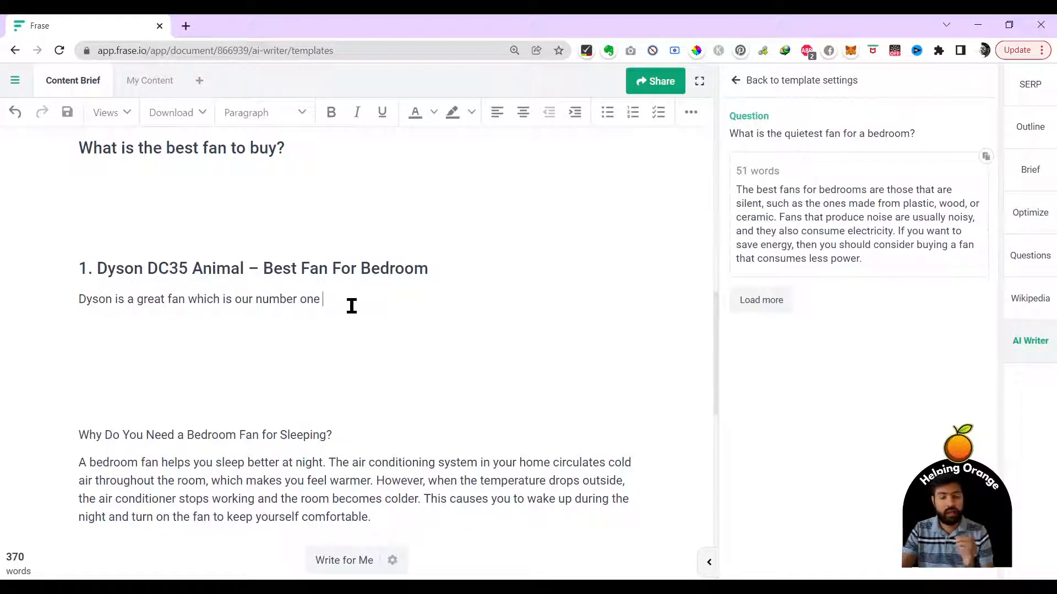
{"action": "key", "text": "ctrl+Return"}
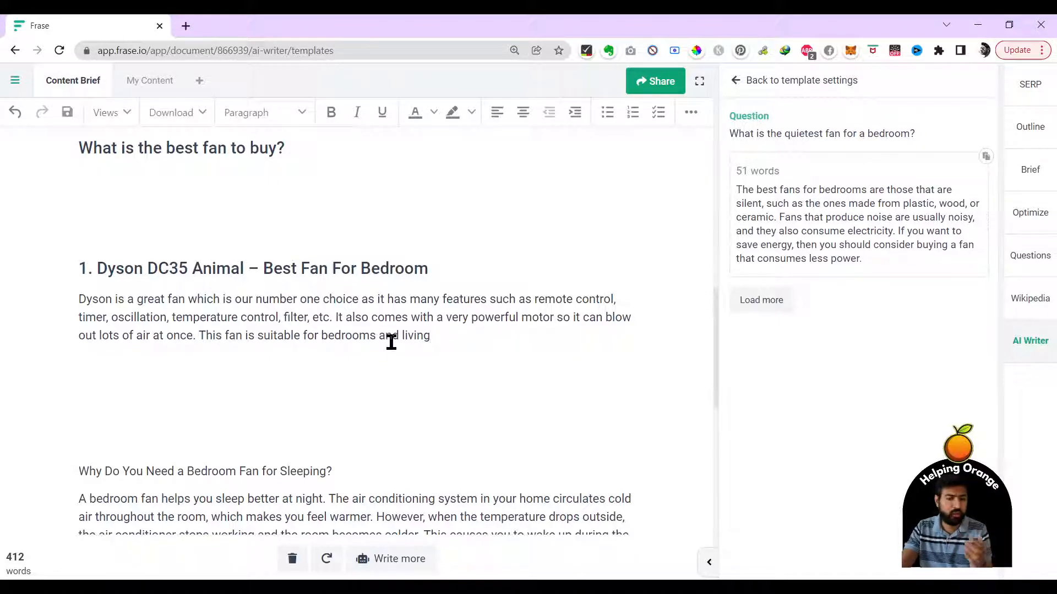
- Review the whole document from the introduction down to the closing list of search-result questions
{"action": "scroll", "coordinate": [391, 342], "scroll_direction": "down", "scroll_amount": 3}
{"action": "scroll", "coordinate": [392, 342], "scroll_direction": "up", "scroll_amount": 12}
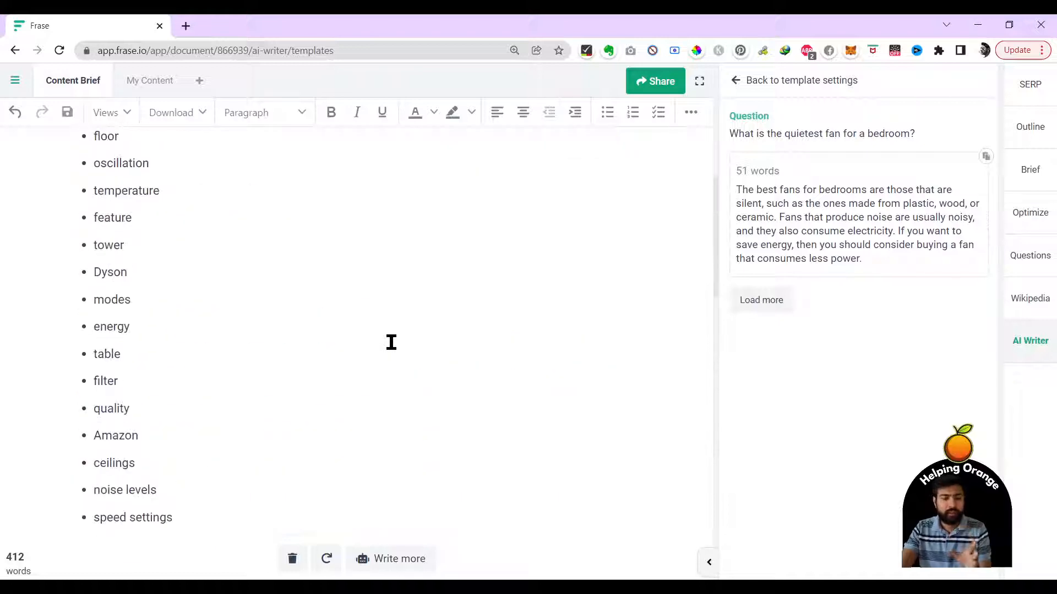
{"action": "scroll", "coordinate": [391, 342], "scroll_direction": "down", "scroll_amount": 6}
{"action": "scroll", "coordinate": [391, 342], "scroll_direction": "up", "scroll_amount": 6}
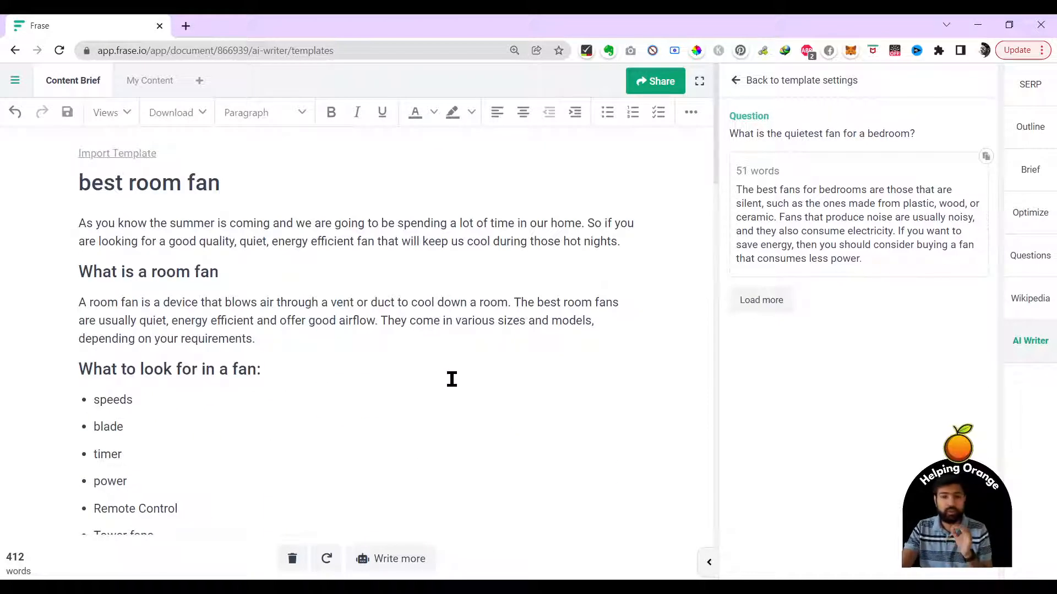
{"action": "scroll", "coordinate": [487, 312], "scroll_direction": "down", "scroll_amount": 20}
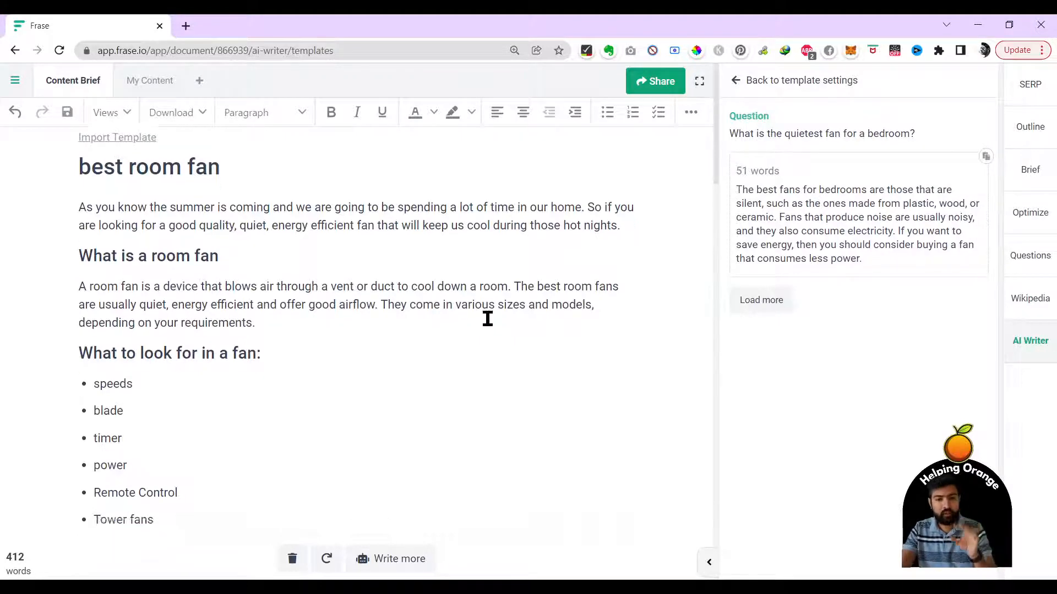
{"action": "scroll", "coordinate": [488, 311], "scroll_direction": "down", "scroll_amount": 3}
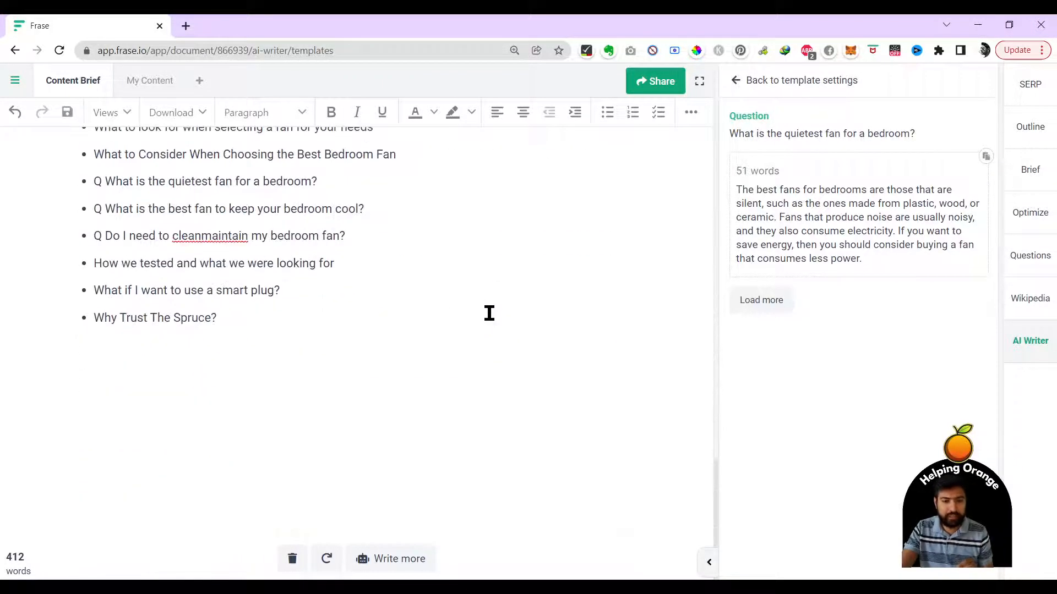
{"action": "scroll", "coordinate": [489, 311], "scroll_direction": "up", "scroll_amount": 15}
- Examine the Long Tail topic suggestions for optimizing the document against the "What to look for in a fan:" list
{"action": "left_click", "coordinate": [1045, 222]}
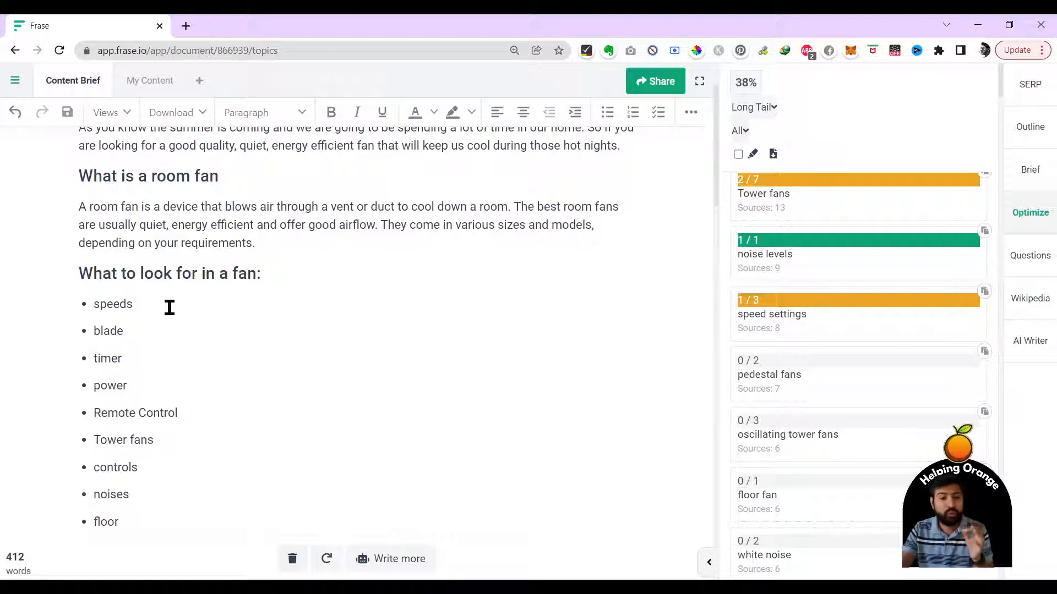
{"action": "left_click_drag", "start_coordinate": [94, 304], "coordinate": [200, 418]}
{"action": "scroll", "coordinate": [179, 403], "scroll_direction": "down", "scroll_amount": 6}
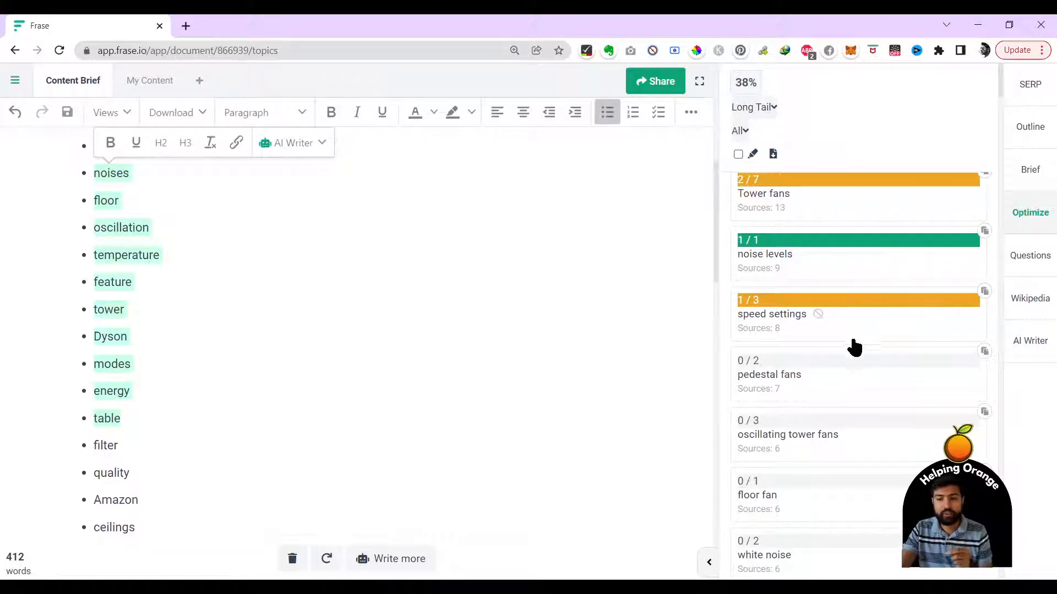
{"action": "scroll", "coordinate": [818, 346], "scroll_direction": "down", "scroll_amount": 3}
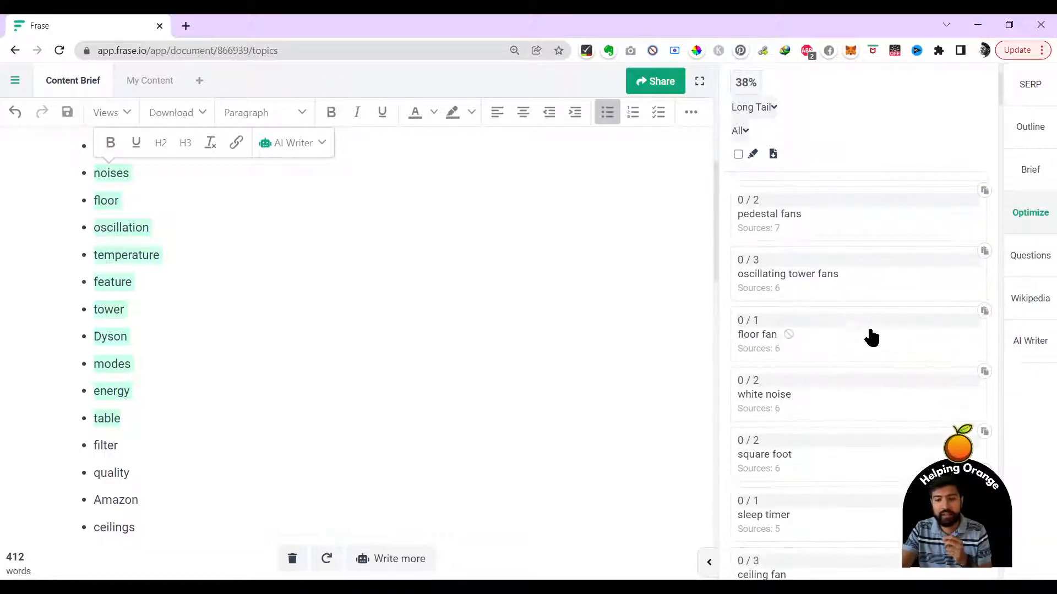
{"action": "scroll", "coordinate": [852, 347], "scroll_direction": "down", "scroll_amount": 3}
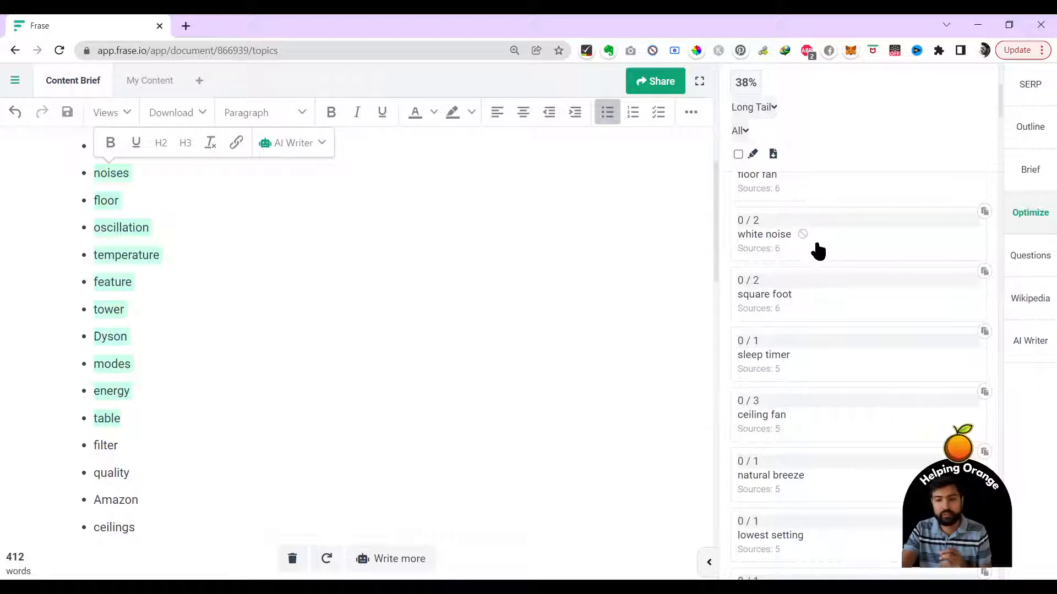
{"action": "scroll", "coordinate": [862, 323], "scroll_direction": "down", "scroll_amount": 12}
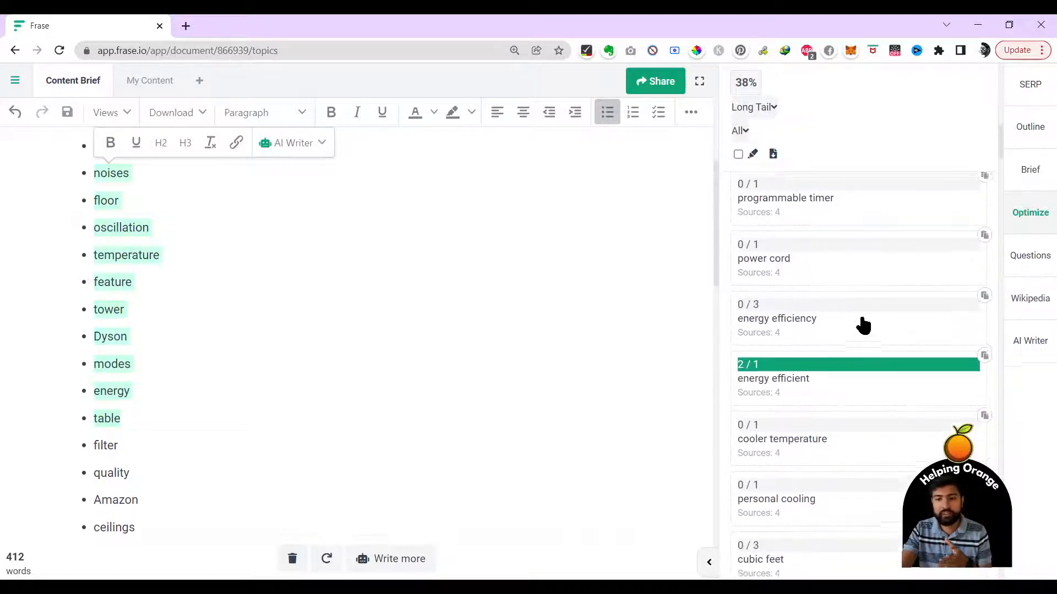
{"action": "scroll", "coordinate": [860, 316], "scroll_direction": "up", "scroll_amount": 18}
- Switch the topic suggestions to Clusters and examine the sub-topics of the speeds cluster
{"action": "left_click", "coordinate": [769, 110]}
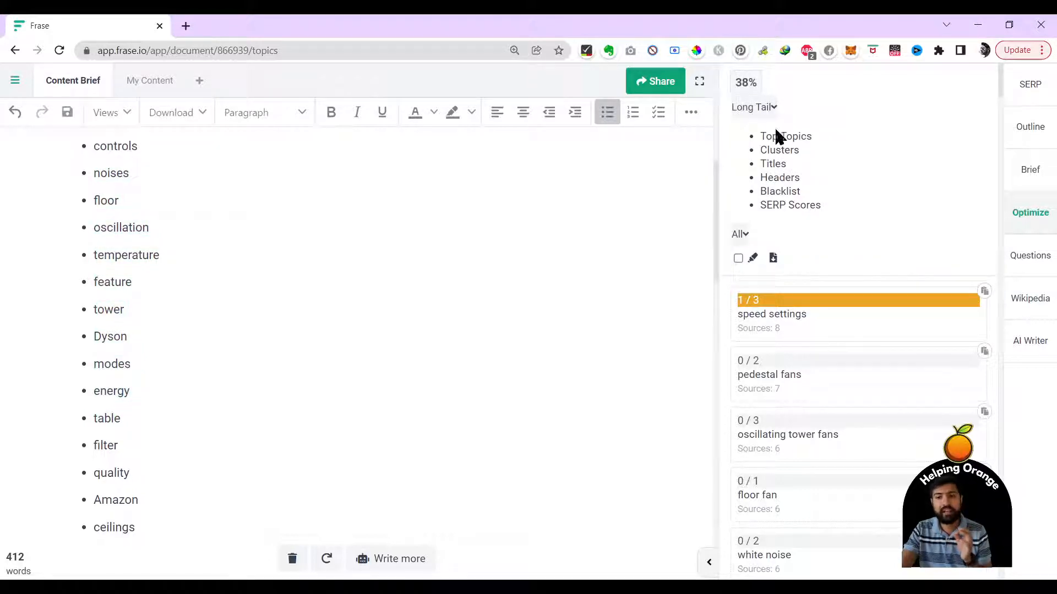
{"action": "left_click", "coordinate": [779, 154]}
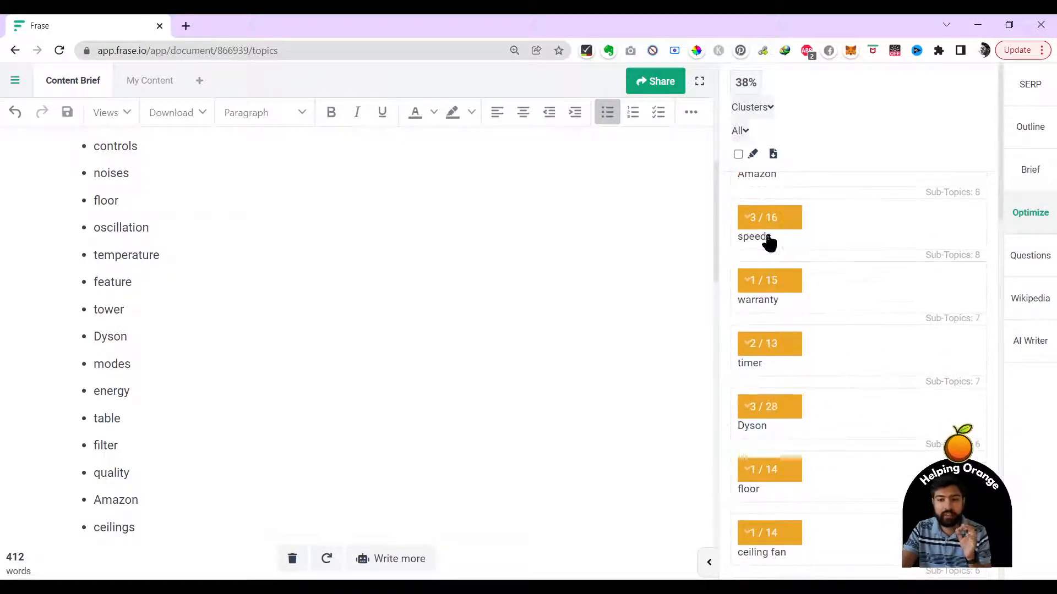
{"action": "left_click", "coordinate": [751, 221]}
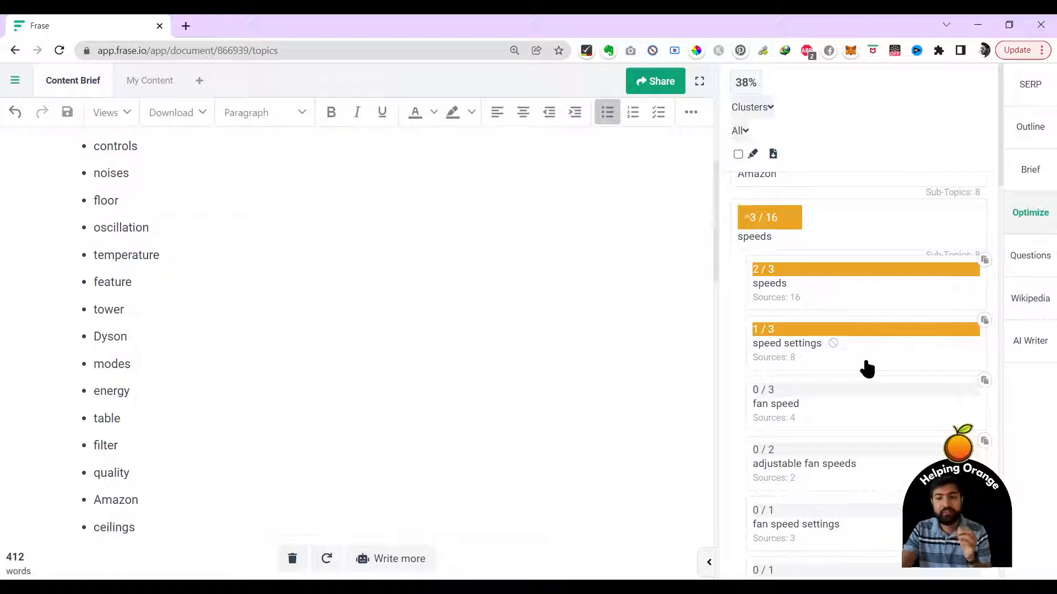
{"action": "scroll", "coordinate": [867, 369], "scroll_direction": "down", "scroll_amount": 3}
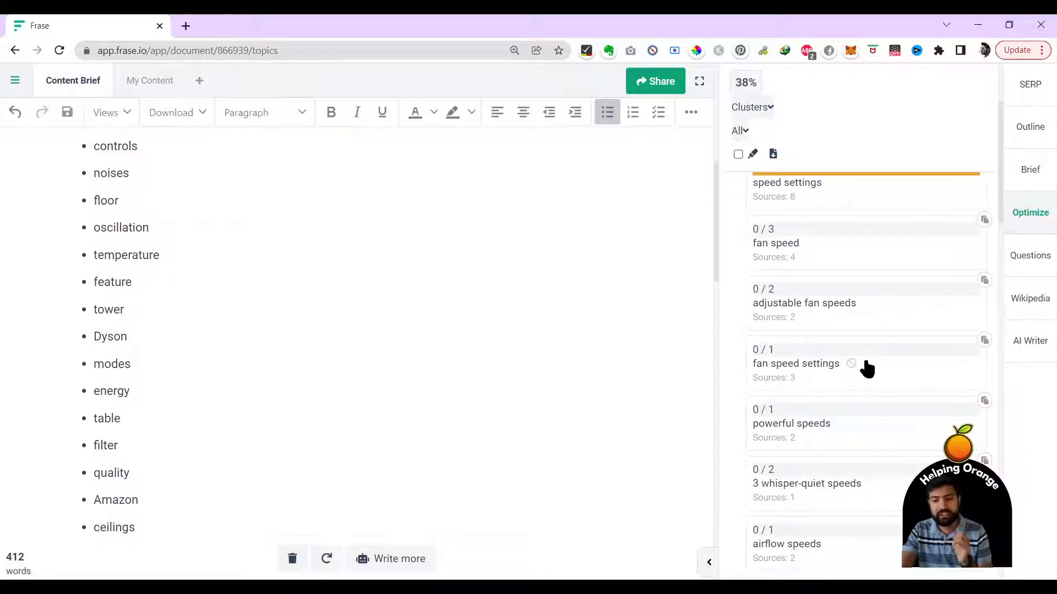
{"action": "scroll", "coordinate": [865, 369], "scroll_direction": "down", "scroll_amount": 3}
{"action": "scroll", "coordinate": [776, 361], "scroll_direction": "down", "scroll_amount": 3}
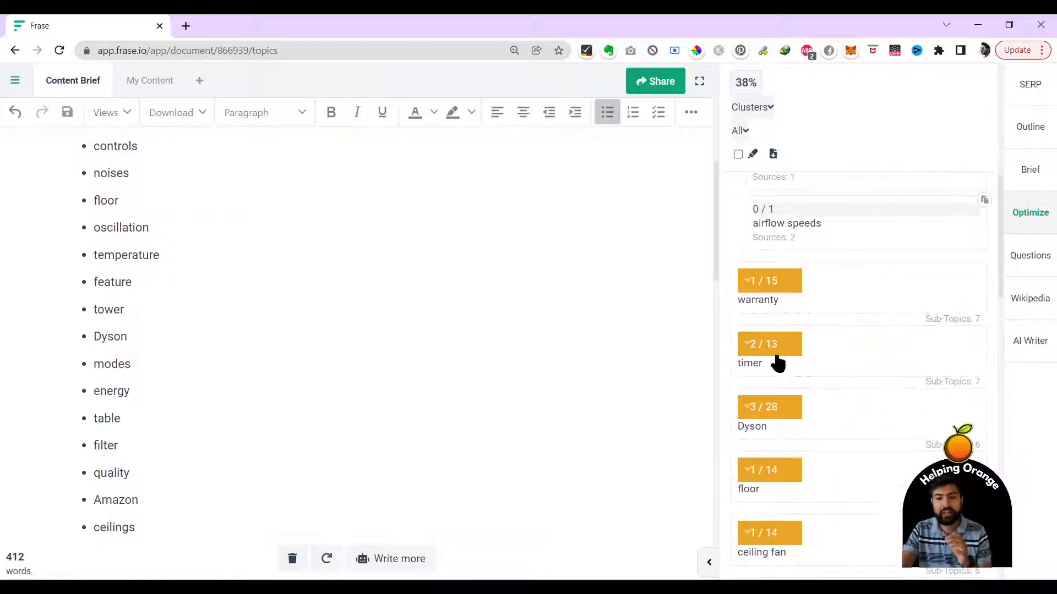
- Expand the timer cluster, look through its sub-topics and collapse it again
{"action": "left_click", "coordinate": [774, 346]}
{"action": "scroll", "coordinate": [887, 353], "scroll_direction": "down", "scroll_amount": 3}
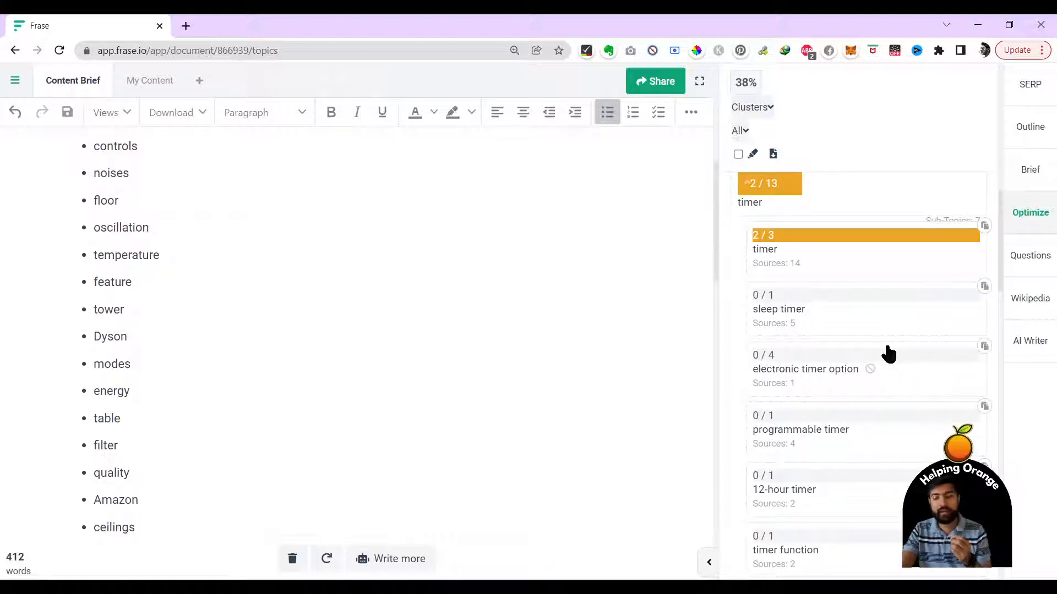
{"action": "scroll", "coordinate": [888, 354], "scroll_direction": "down", "scroll_amount": 3}
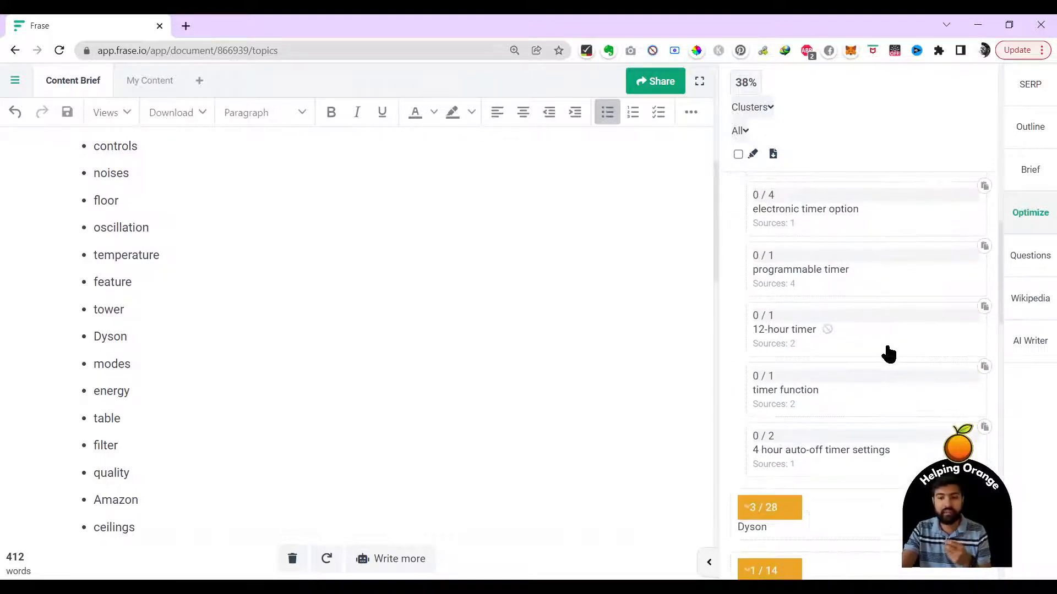
{"action": "scroll", "coordinate": [886, 354], "scroll_direction": "up", "scroll_amount": 10}
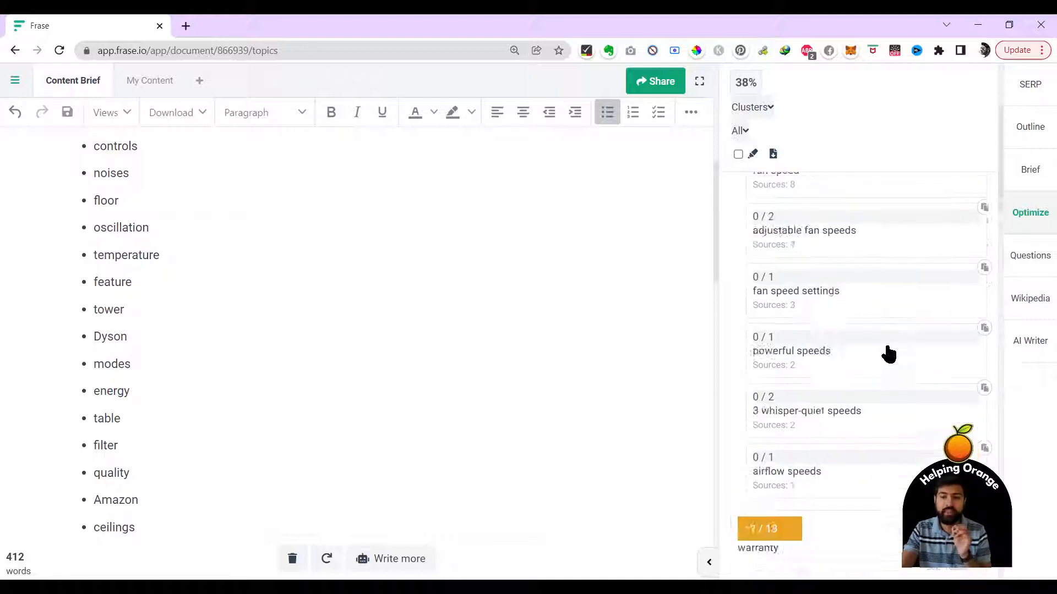
{"action": "scroll", "coordinate": [859, 352], "scroll_direction": "down", "scroll_amount": 5}
{"action": "left_click", "coordinate": [824, 357]}
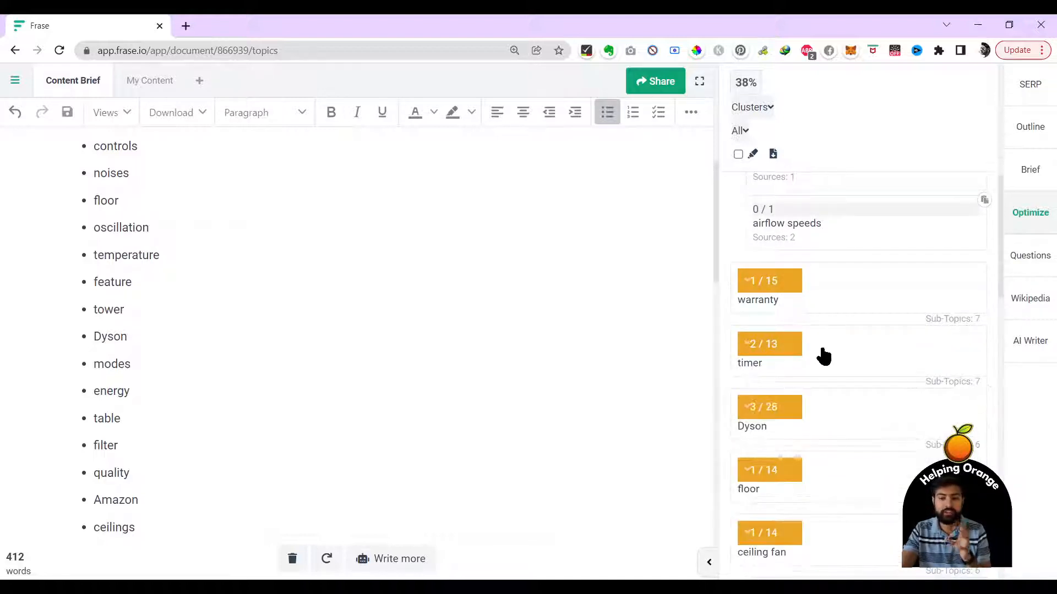
- Expand the controls cluster and examine its sub-topics alongside the bullet list in the document
{"action": "scroll", "coordinate": [849, 403], "scroll_direction": "down", "scroll_amount": 3}
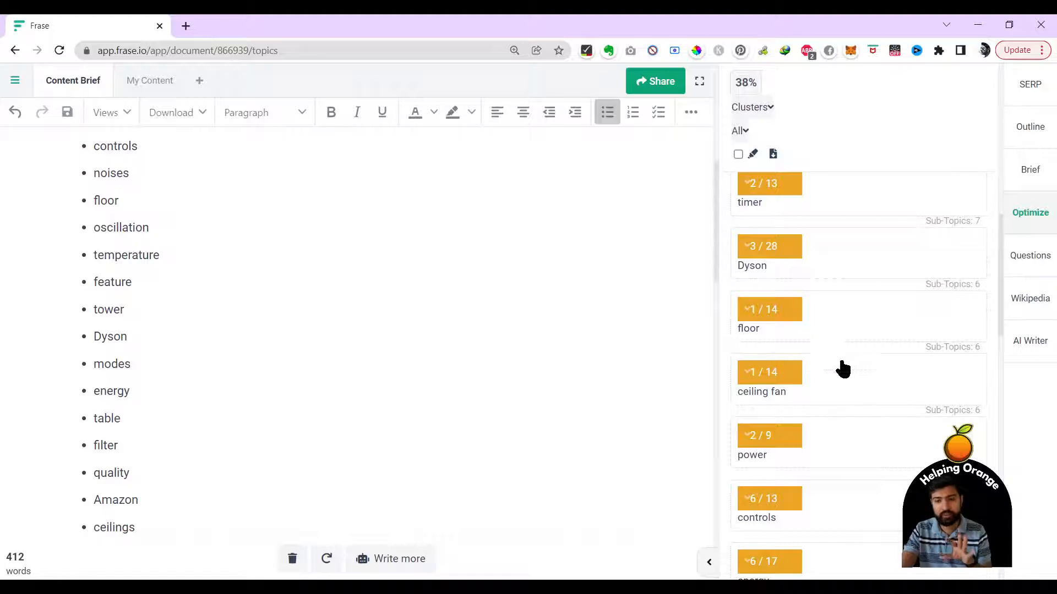
{"action": "scroll", "coordinate": [847, 378], "scroll_direction": "down", "scroll_amount": 3}
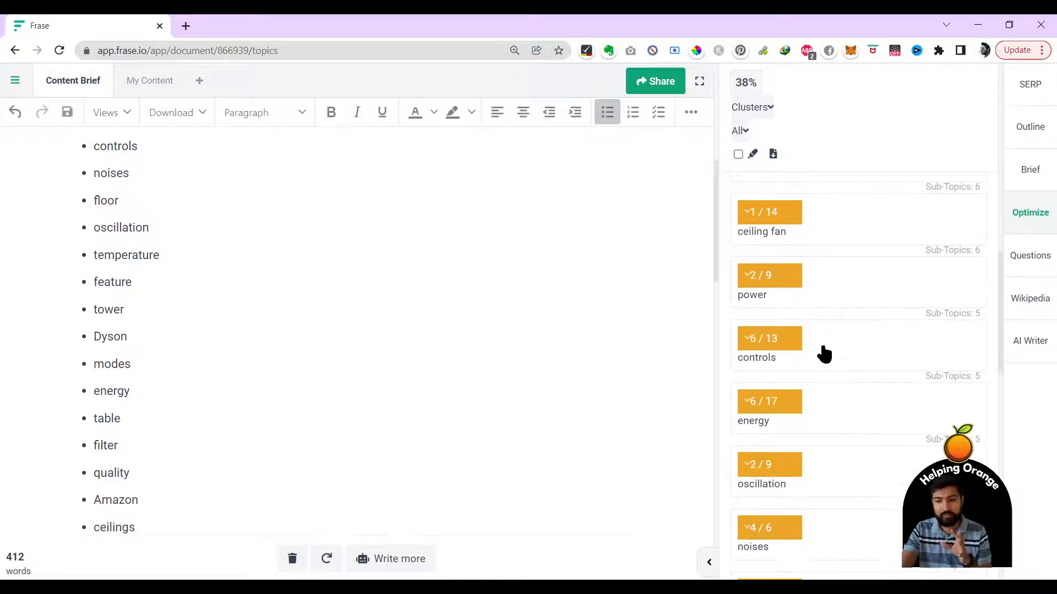
{"action": "left_click", "coordinate": [824, 356]}
{"action": "scroll", "coordinate": [824, 355], "scroll_direction": "down", "scroll_amount": 3}
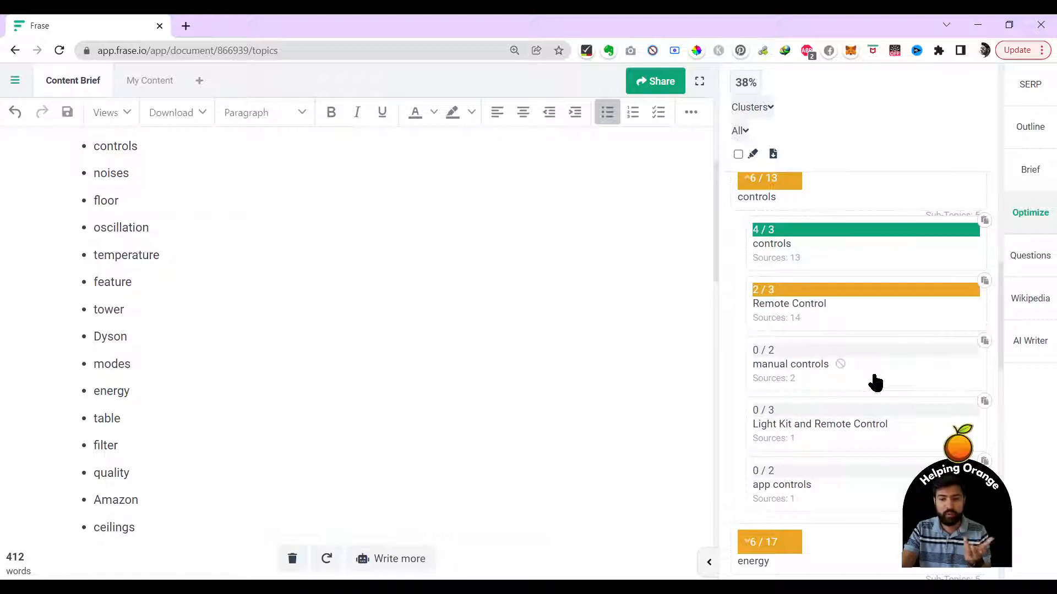
{"action": "scroll", "coordinate": [434, 309], "scroll_direction": "up", "scroll_amount": 5}
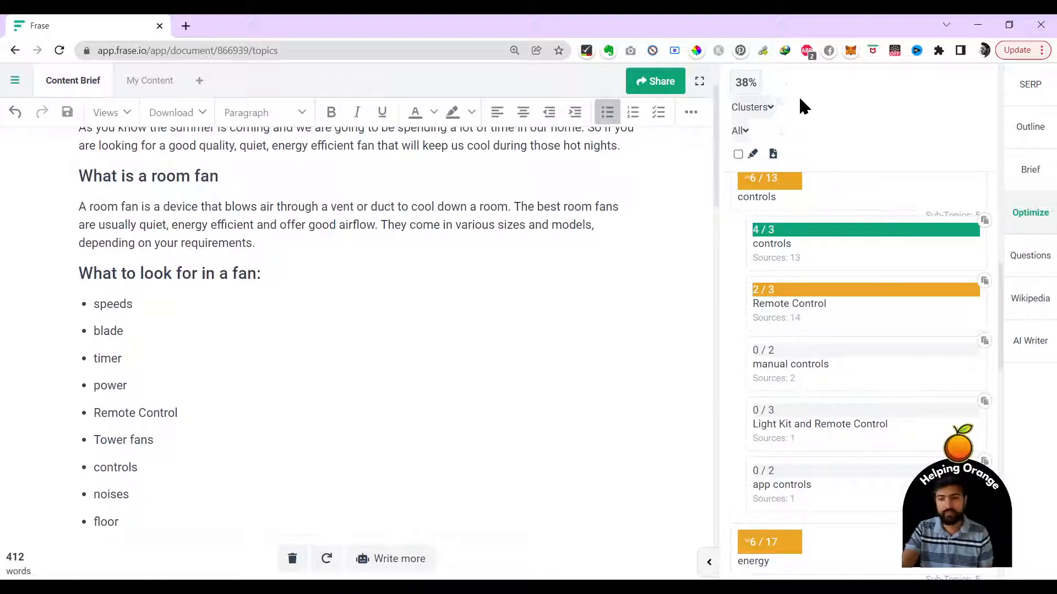
- Open the SERP questions, look over the document and expand the answer to "What to look for when selecting a fan for your needs"
{"action": "left_click", "coordinate": [1044, 267]}
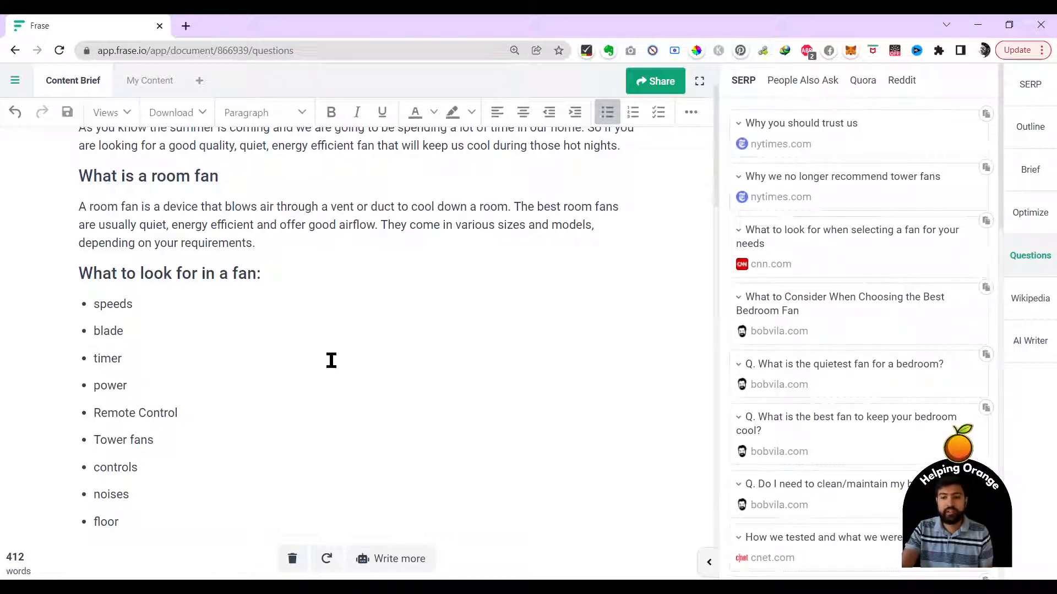
{"action": "scroll", "coordinate": [420, 345], "scroll_direction": "up", "scroll_amount": 1}
{"action": "scroll", "coordinate": [419, 345], "scroll_direction": "up", "scroll_amount": 1}
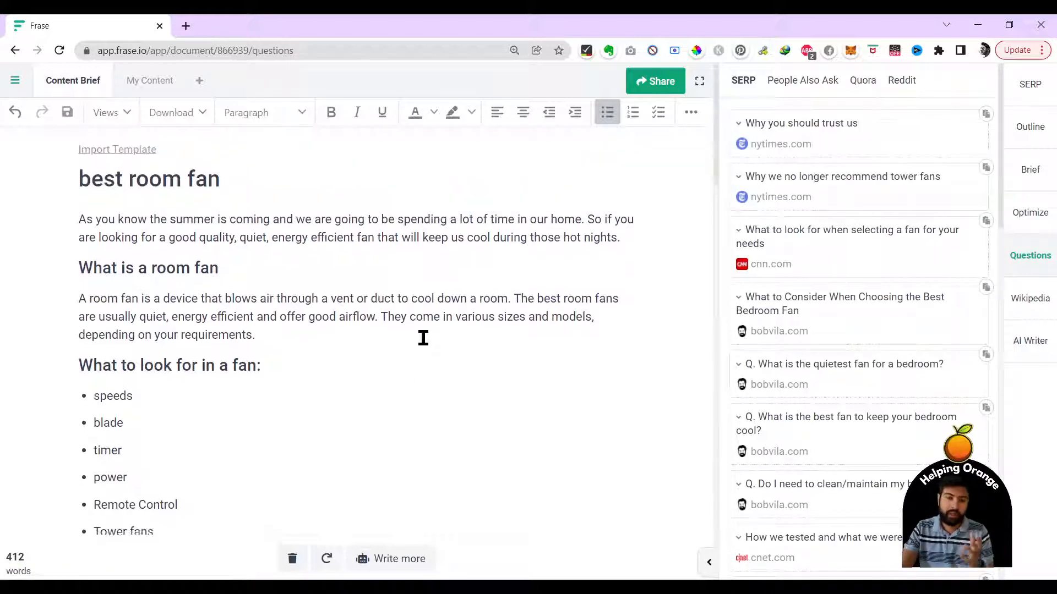
{"action": "scroll", "coordinate": [422, 341], "scroll_direction": "down", "scroll_amount": 15}
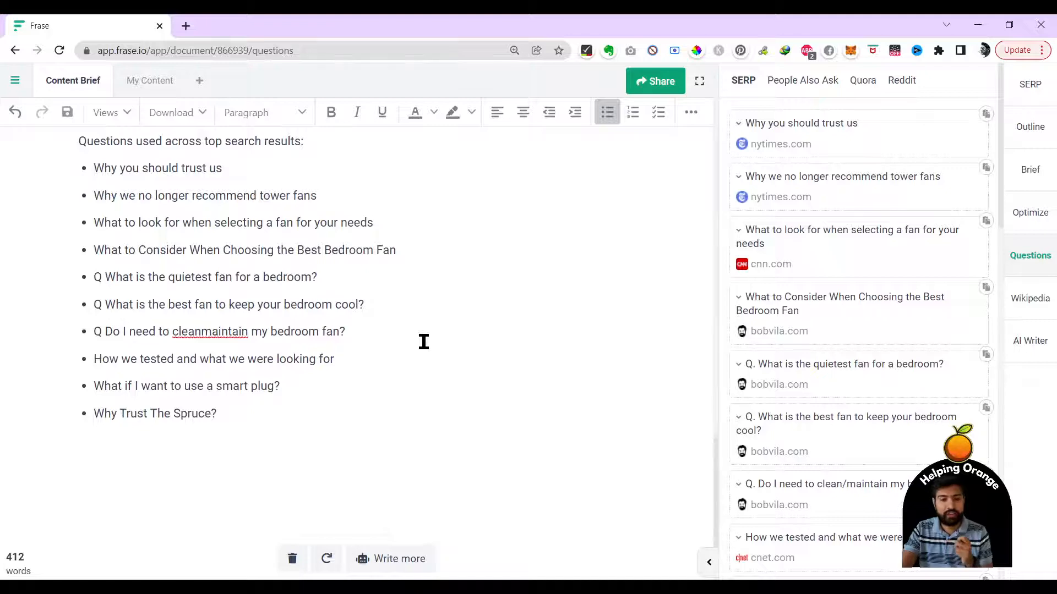
{"action": "scroll", "coordinate": [424, 342], "scroll_direction": "up", "scroll_amount": 10}
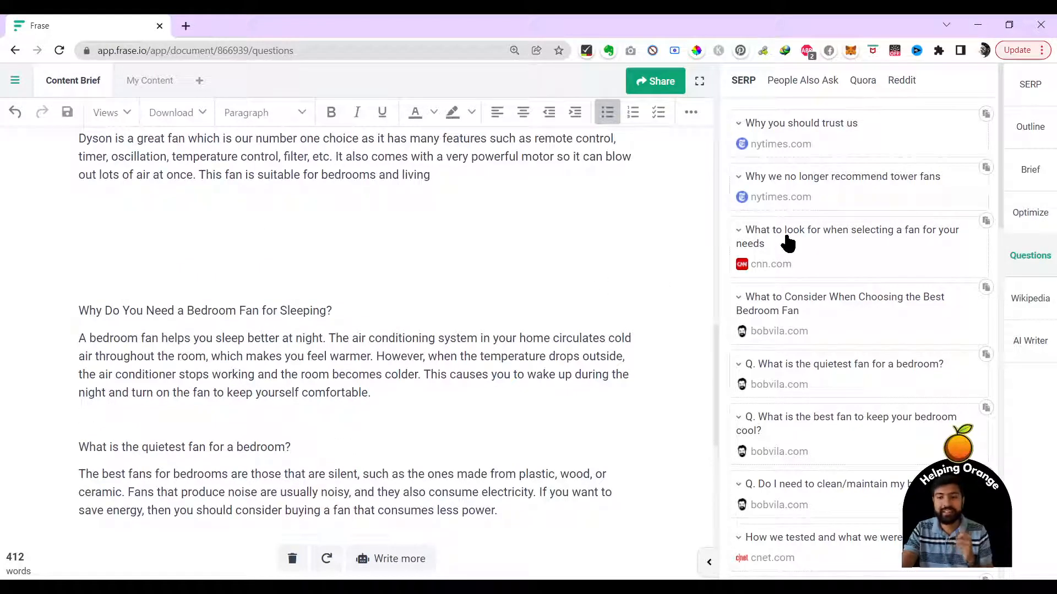
{"action": "left_click", "coordinate": [738, 234]}
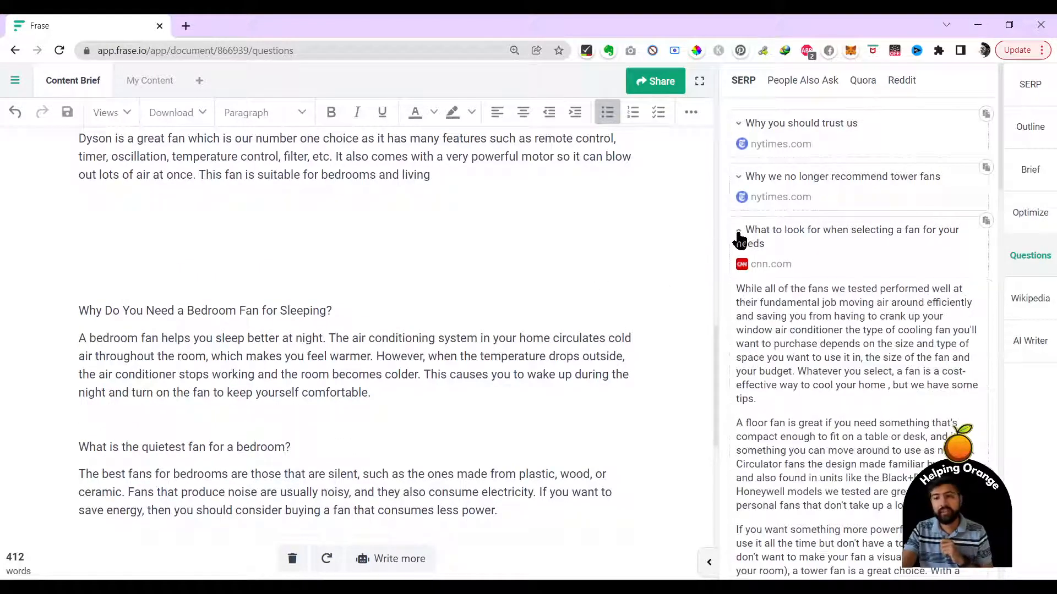
- Insert the first paragraph of the cnn.com answer in the empty line below the Dyson paragraph and delete its "(cnn.com)" source link
{"action": "left_click", "coordinate": [109, 250]}
{"action": "left_click", "coordinate": [795, 324]}
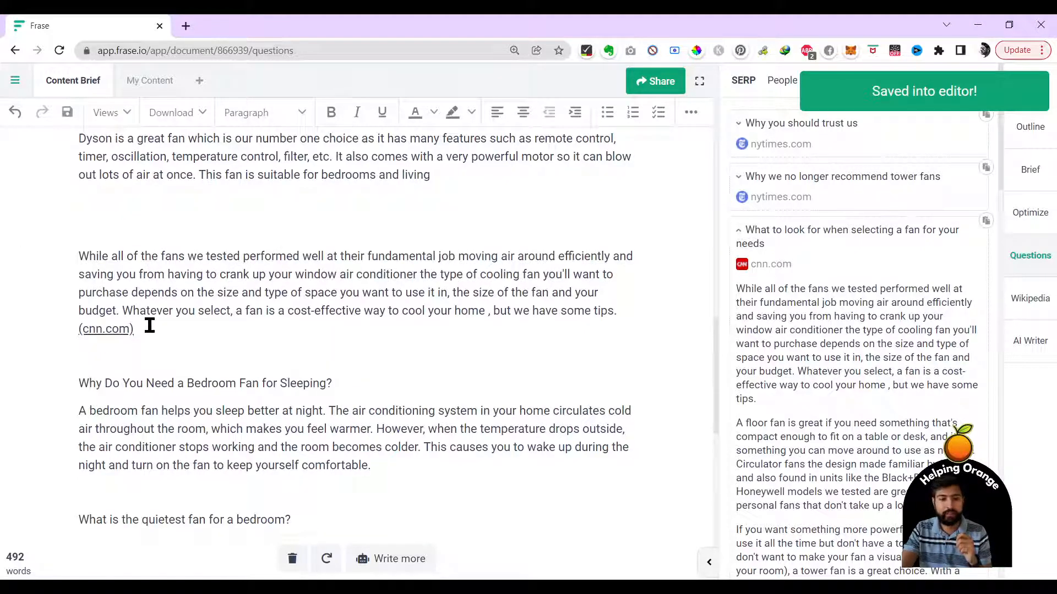
{"action": "left_click_drag", "start_coordinate": [156, 326], "coordinate": [94, 332]}
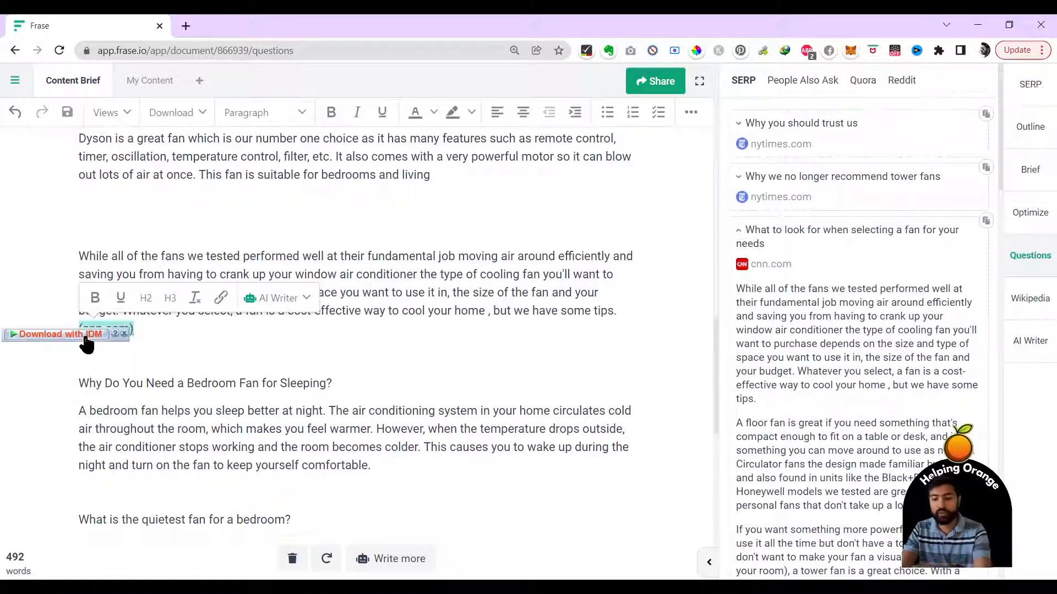
{"action": "key", "text": "BackSpace"}
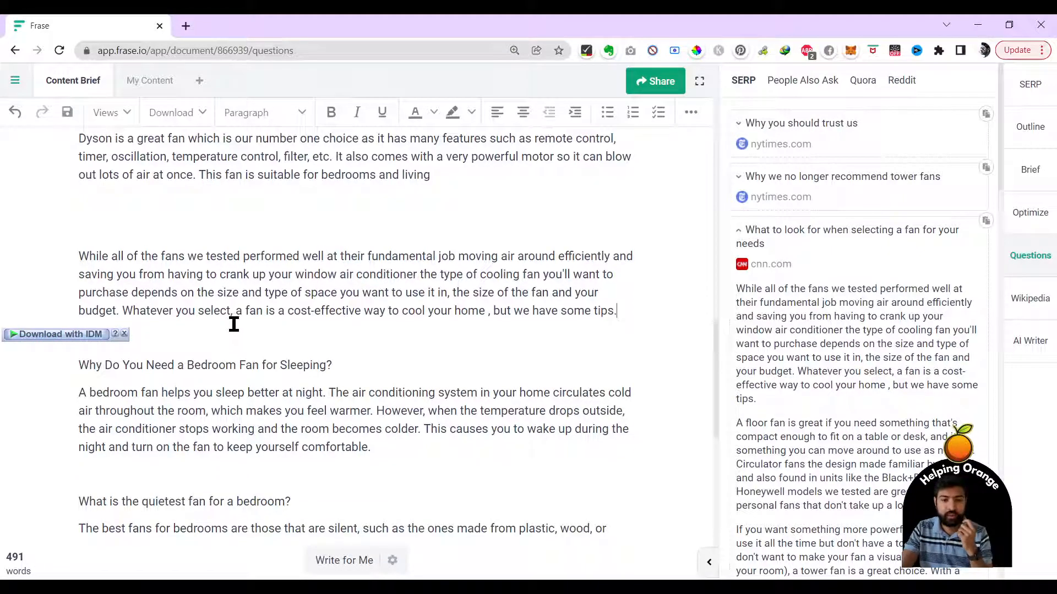
{"action": "left_click_drag", "start_coordinate": [87, 262], "coordinate": [538, 280]}
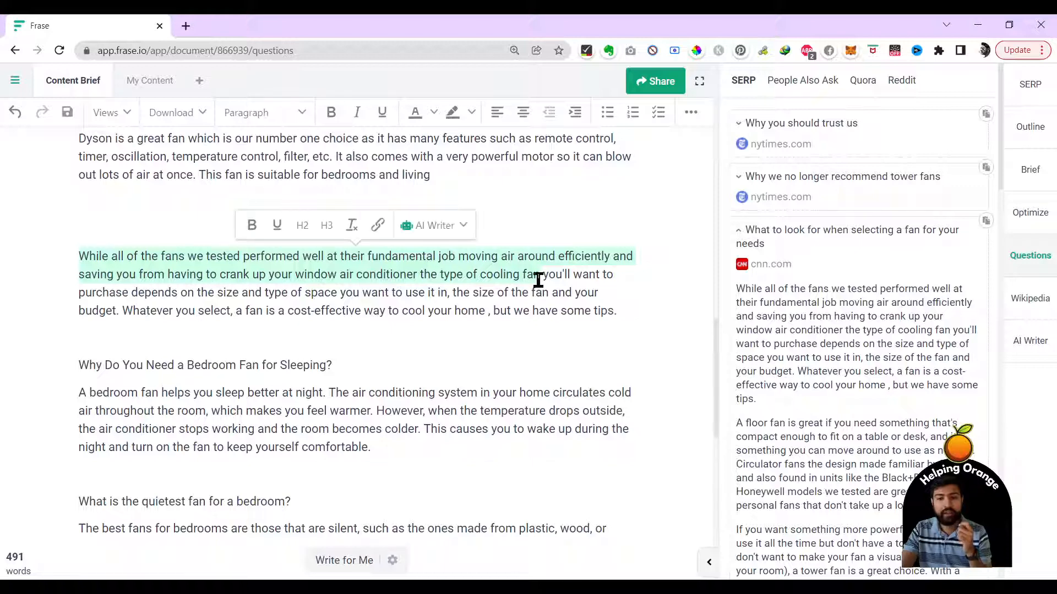
{"action": "left_click", "coordinate": [448, 226]}
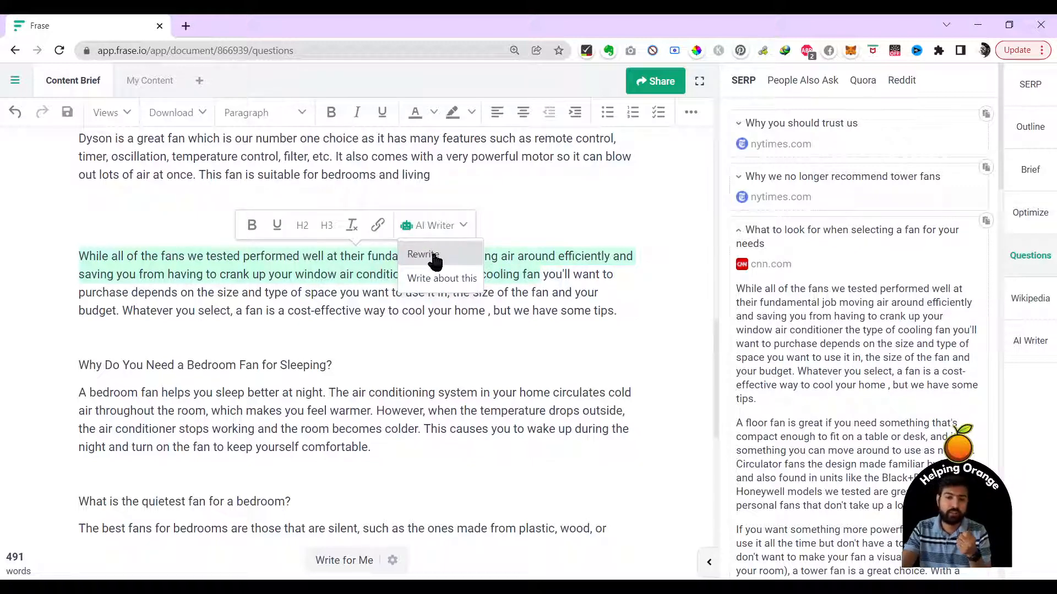
{"action": "left_click", "coordinate": [519, 302]}
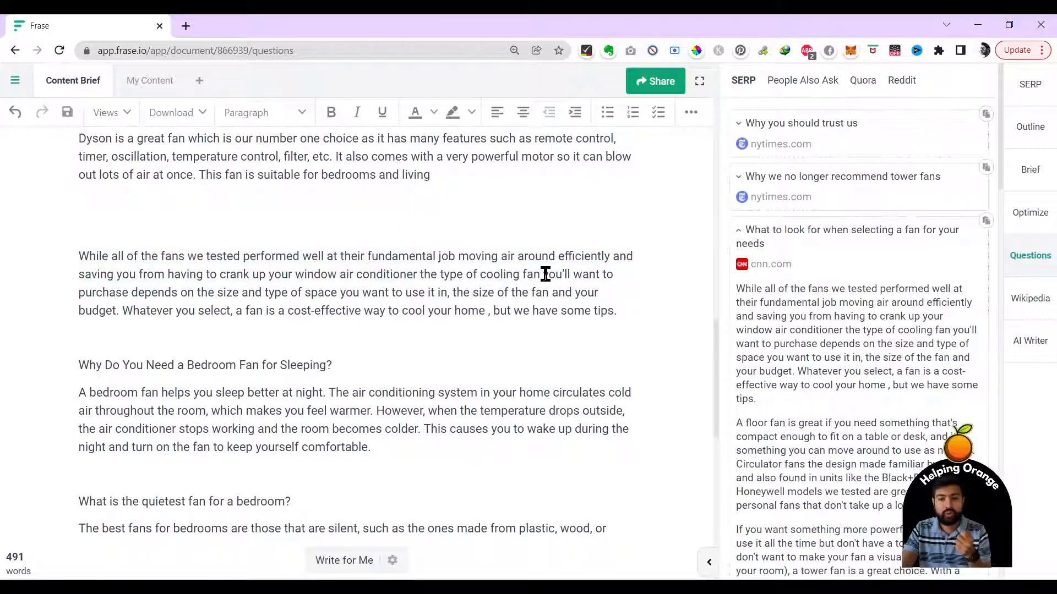
{"action": "left_click_drag", "start_coordinate": [544, 274], "coordinate": [625, 323]}
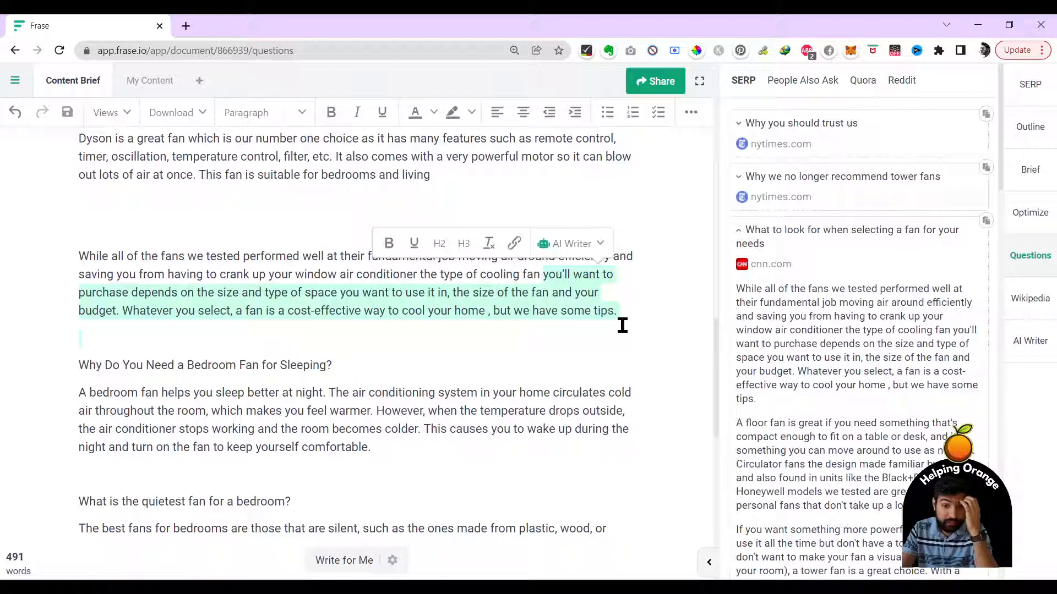
{"action": "left_click", "coordinate": [584, 306]}
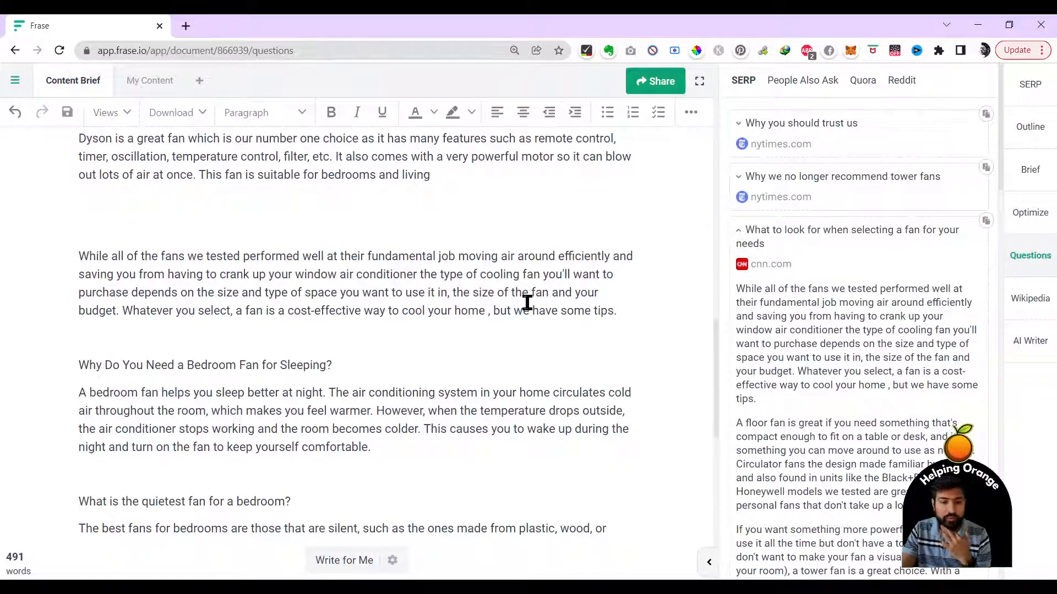
- End the inserted sentence with a period after "use it in" and delete the rest of the paragraph
{"action": "left_click", "coordinate": [450, 296]}
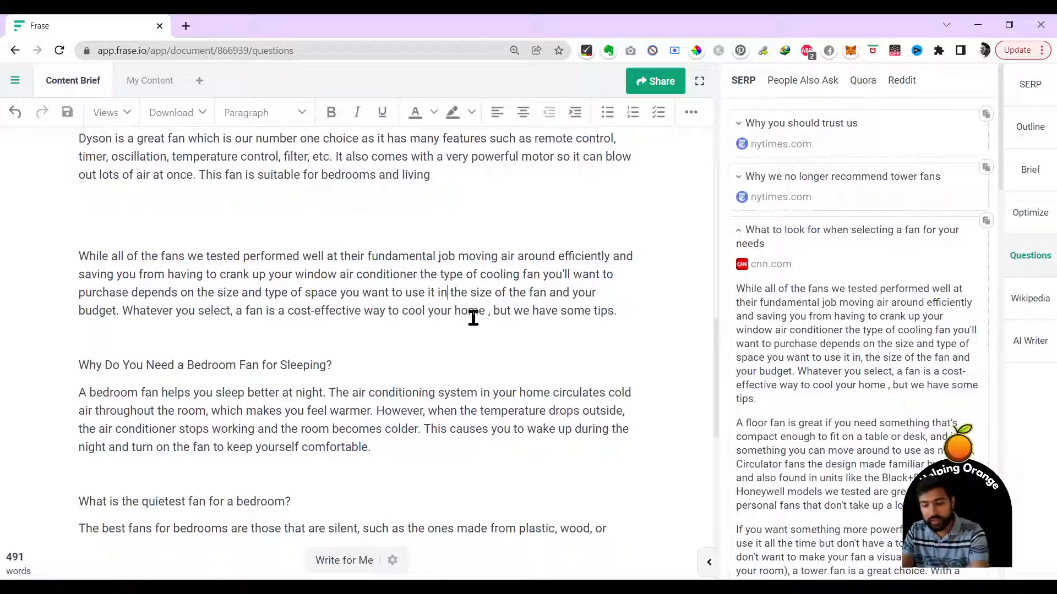
{"action": "type", "text": "."}
{"action": "left_click_drag", "start_coordinate": [454, 294], "coordinate": [618, 311]}
{"action": "key", "text": "BackSpace"}
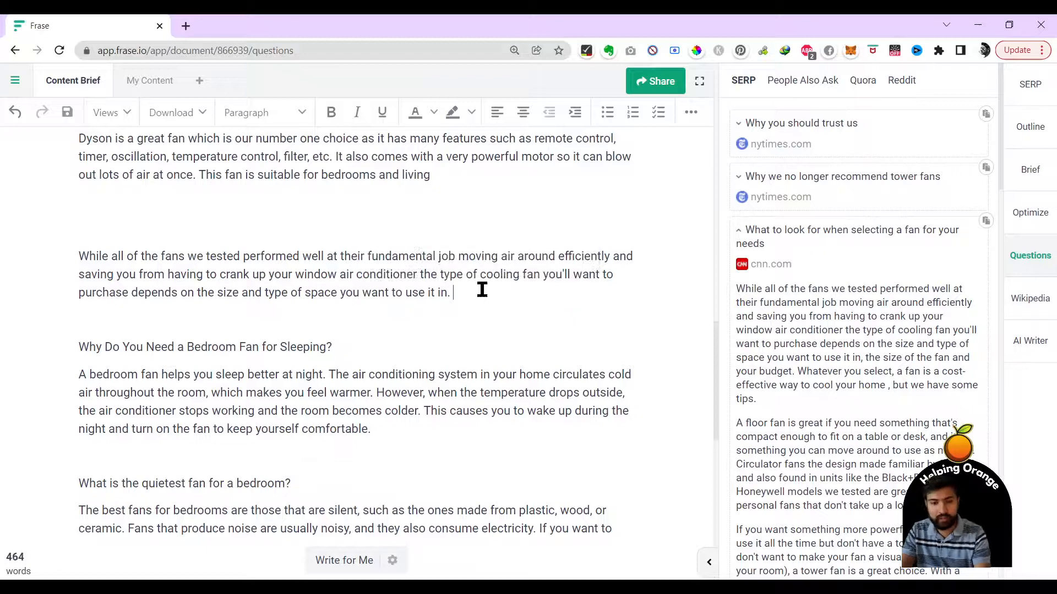
- Duplicate the shortened "While all of the fans we tested" paragraph below itself, adding blank lines to separate it from the next heading
{"action": "left_click_drag", "start_coordinate": [481, 292], "coordinate": [76, 255]}
{"action": "key", "text": "ctrl+c"}
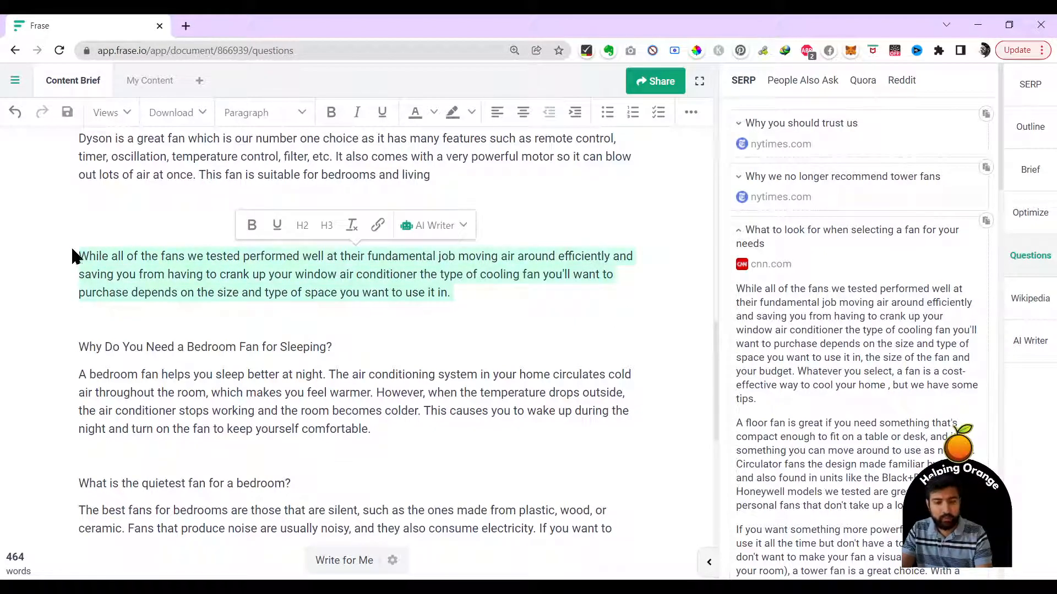
{"action": "left_click", "coordinate": [537, 303]}
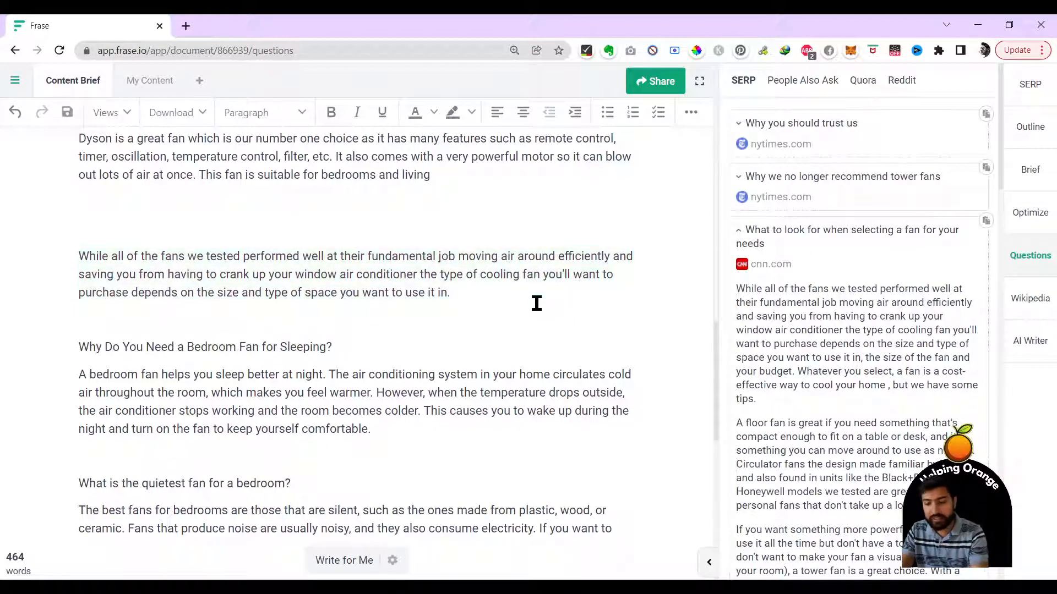
{"action": "key", "text": "Return"}
{"action": "key", "text": "Return"}
{"action": "key", "text": "Return"}
{"action": "left_click", "coordinate": [536, 305]}
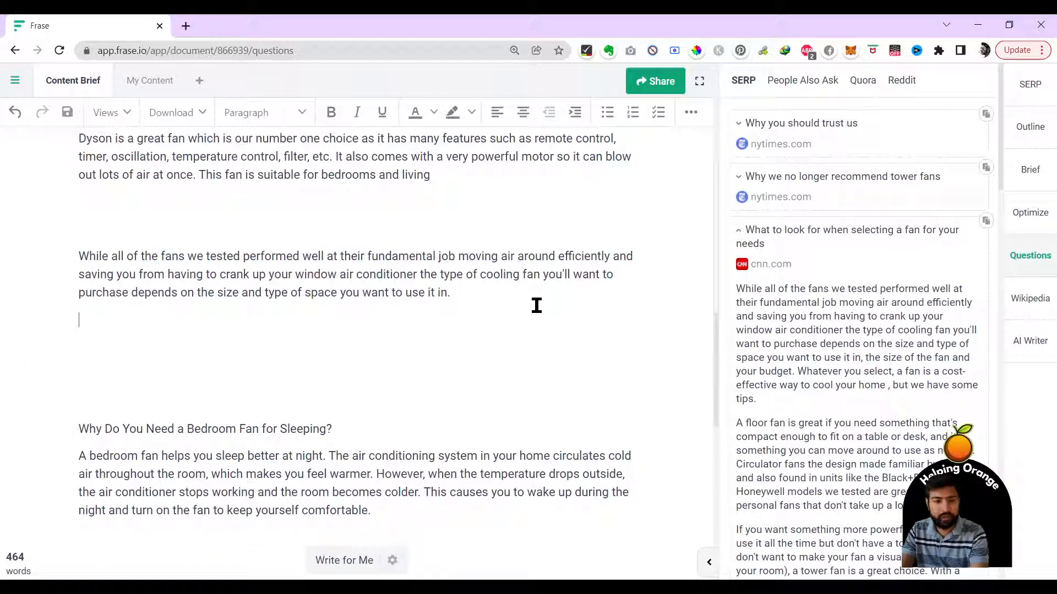
{"action": "key", "text": "ctrl+v"}
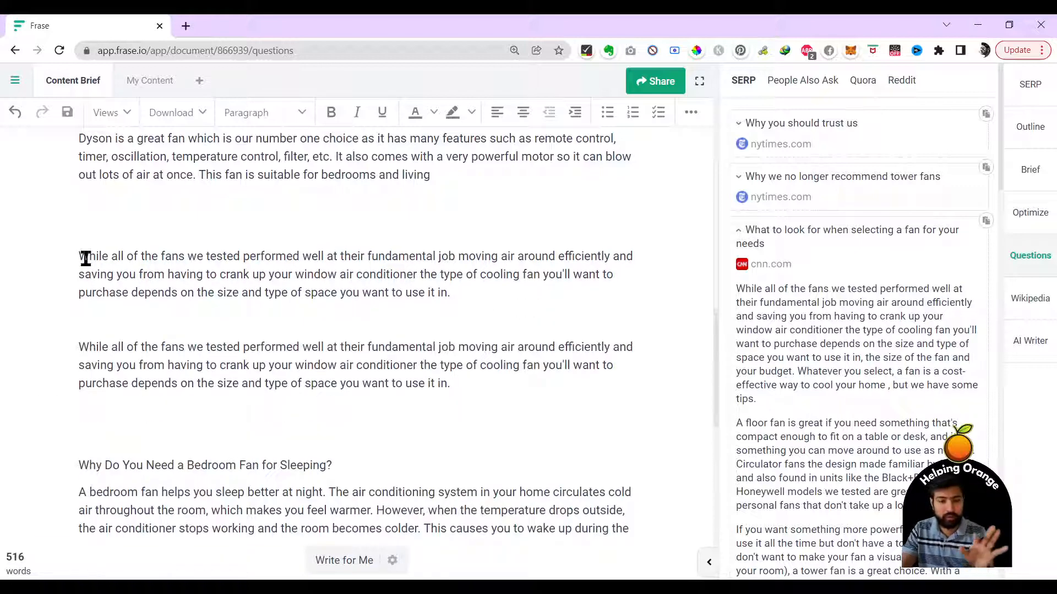
- Rewrite the first copy of the paragraph with the AI Writer, using the suggestion starting "Depending on where you're going to put them"
{"action": "left_click_drag", "start_coordinate": [82, 256], "coordinate": [464, 288]}
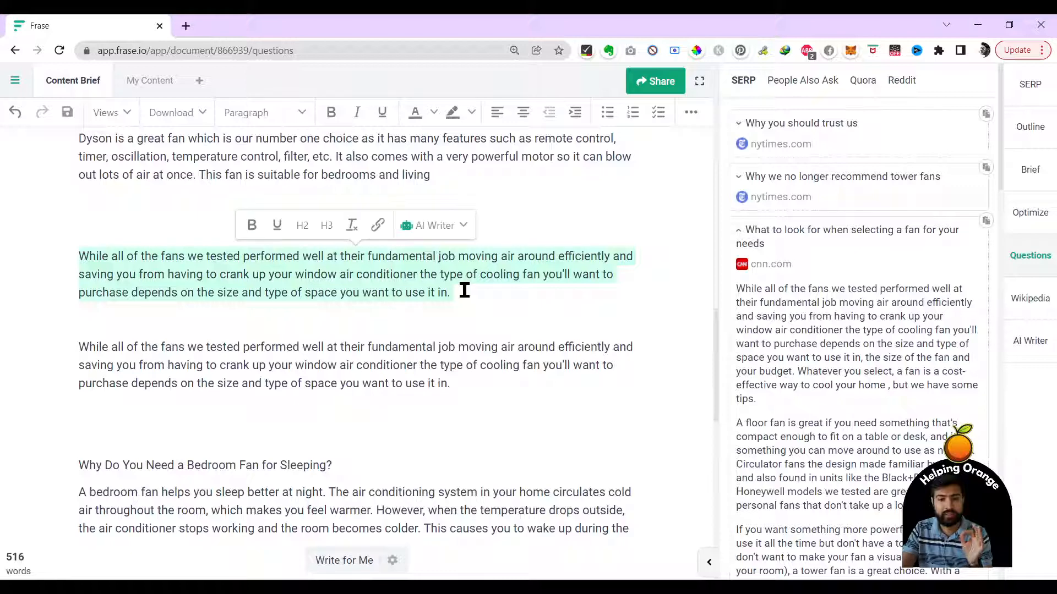
{"action": "left_click", "coordinate": [462, 223]}
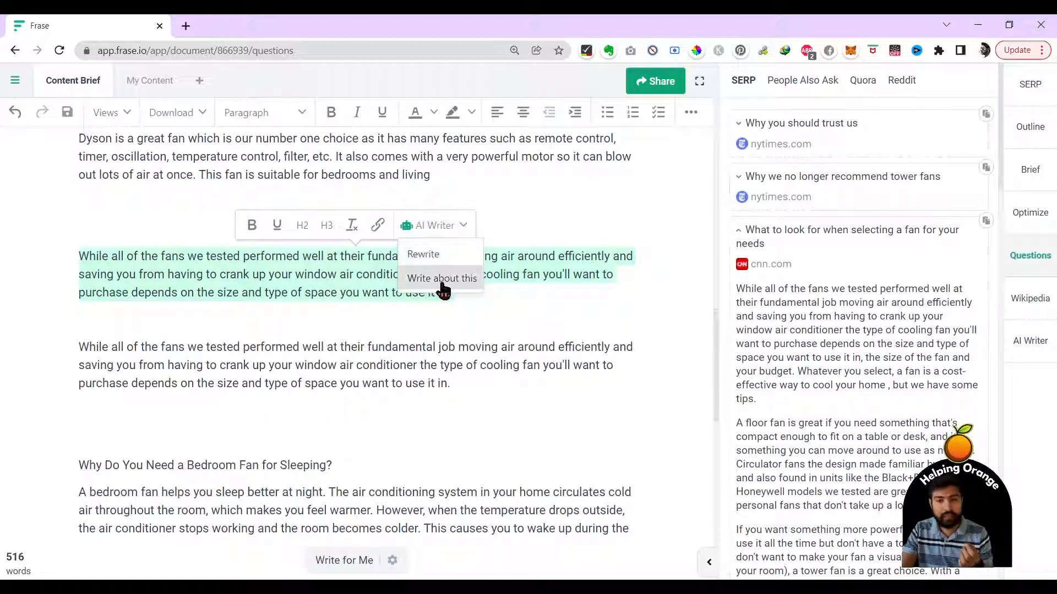
{"action": "left_click", "coordinate": [435, 255]}
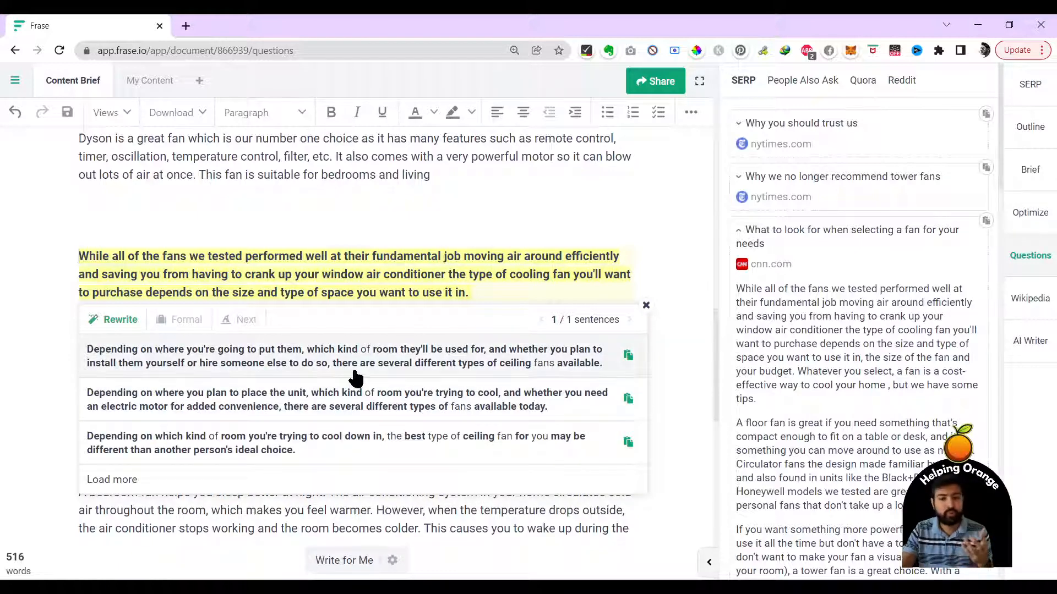
{"action": "scroll", "coordinate": [360, 375], "scroll_direction": "down", "scroll_amount": 3}
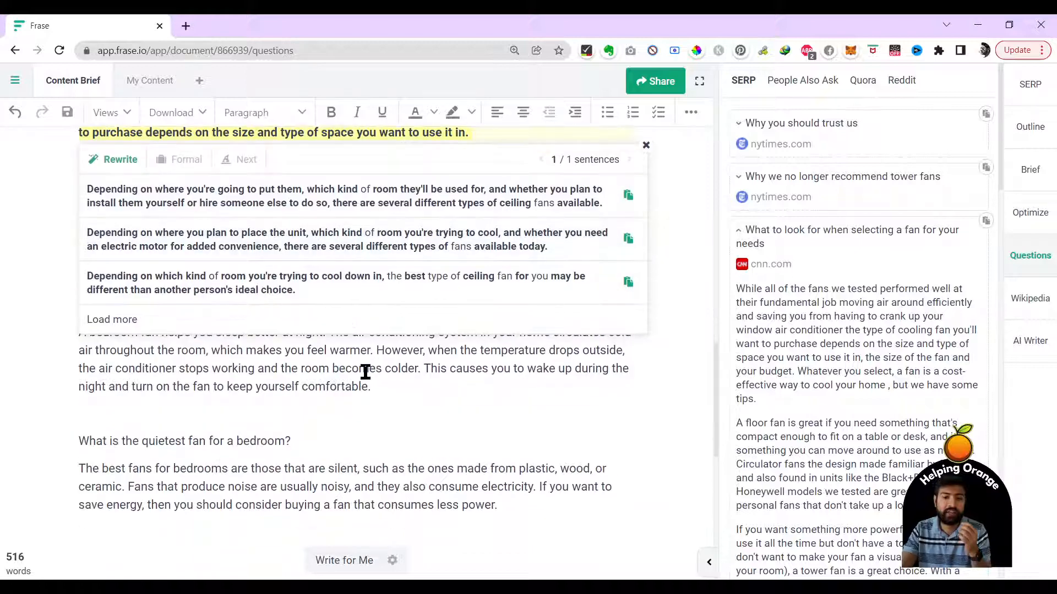
{"action": "scroll", "coordinate": [365, 372], "scroll_direction": "up", "scroll_amount": 3}
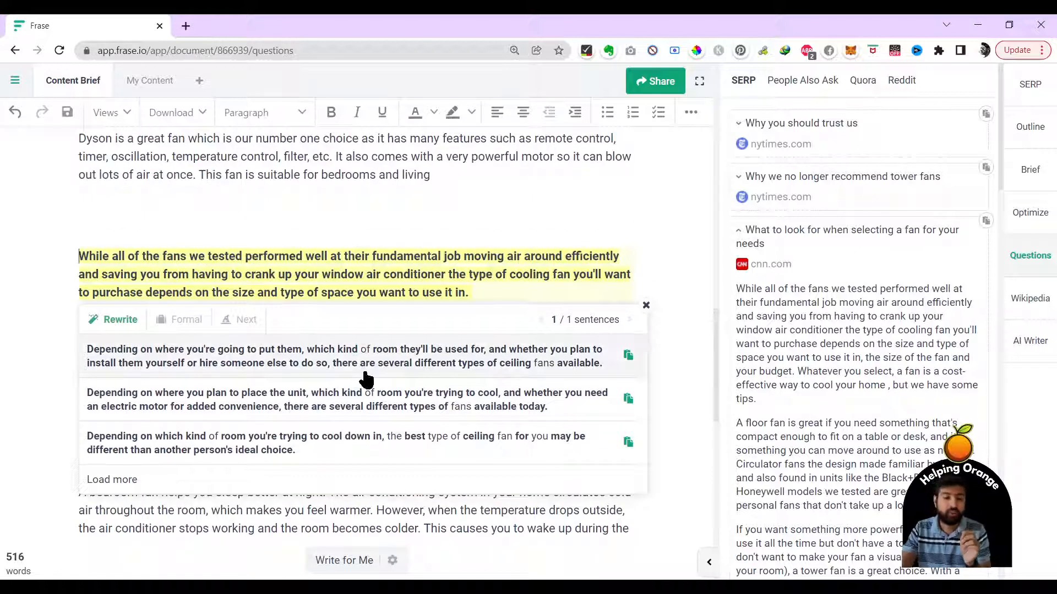
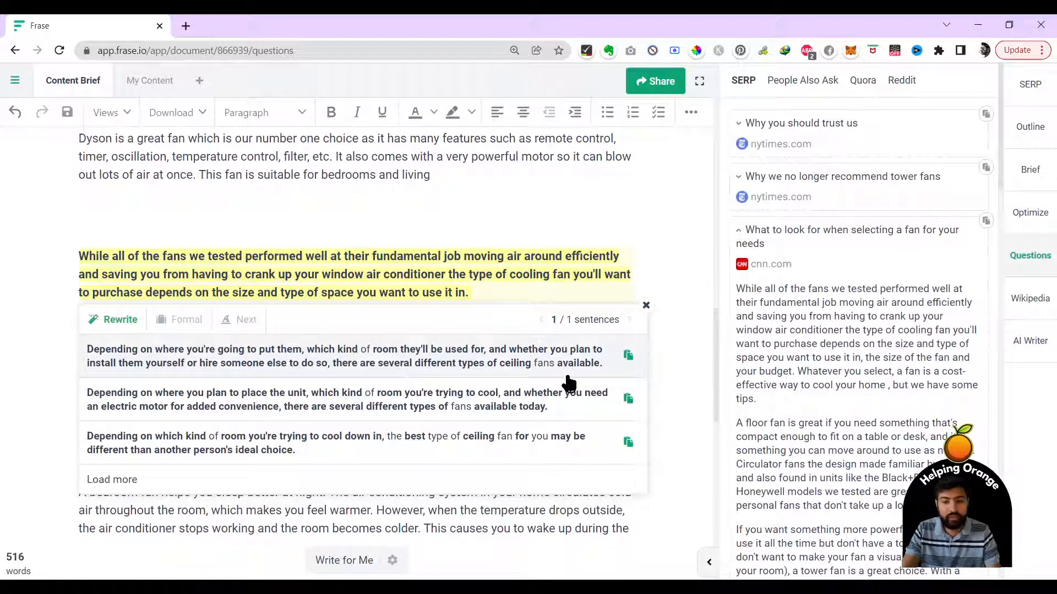
{"action": "left_click", "coordinate": [527, 365]}
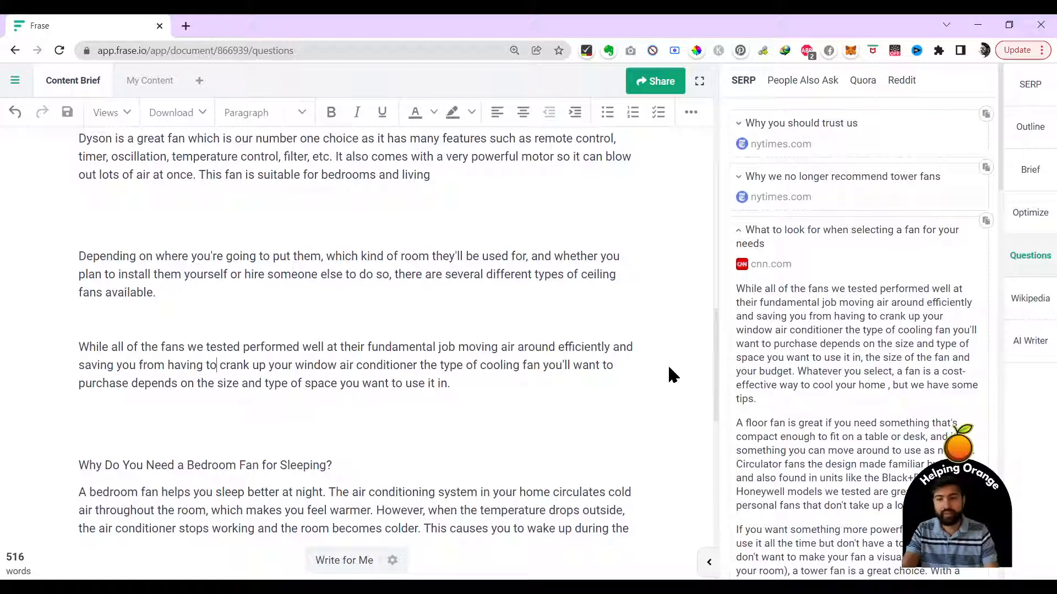
- Open the document's sharing options and copy the Share Full Document link
{"action": "scroll", "coordinate": [666, 373], "scroll_direction": "down", "scroll_amount": 5}
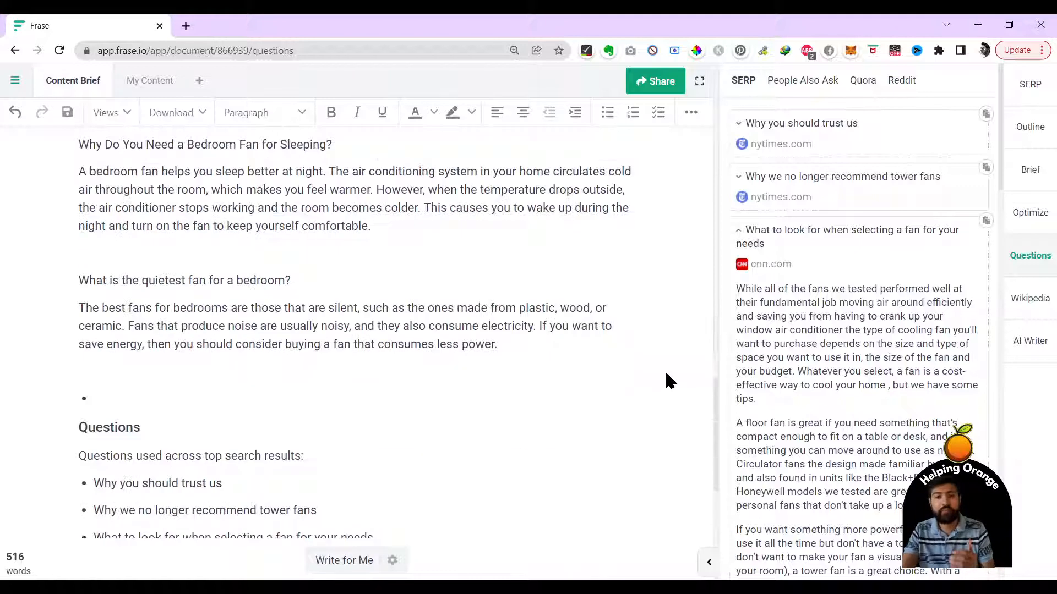
{"action": "scroll", "coordinate": [666, 373], "scroll_direction": "up", "scroll_amount": 3}
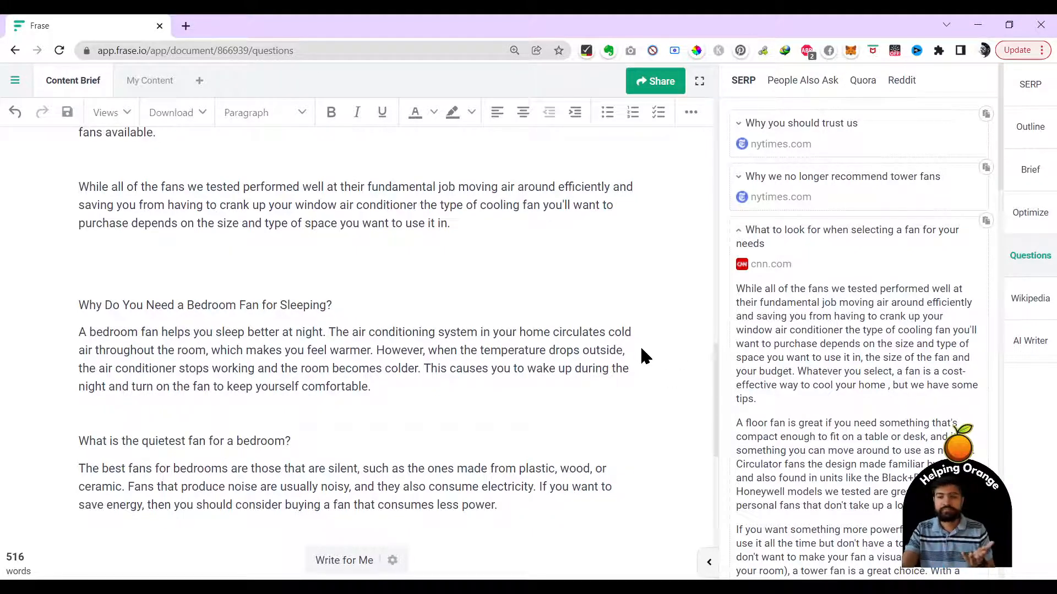
{"action": "scroll", "coordinate": [587, 350], "scroll_direction": "up", "scroll_amount": 15}
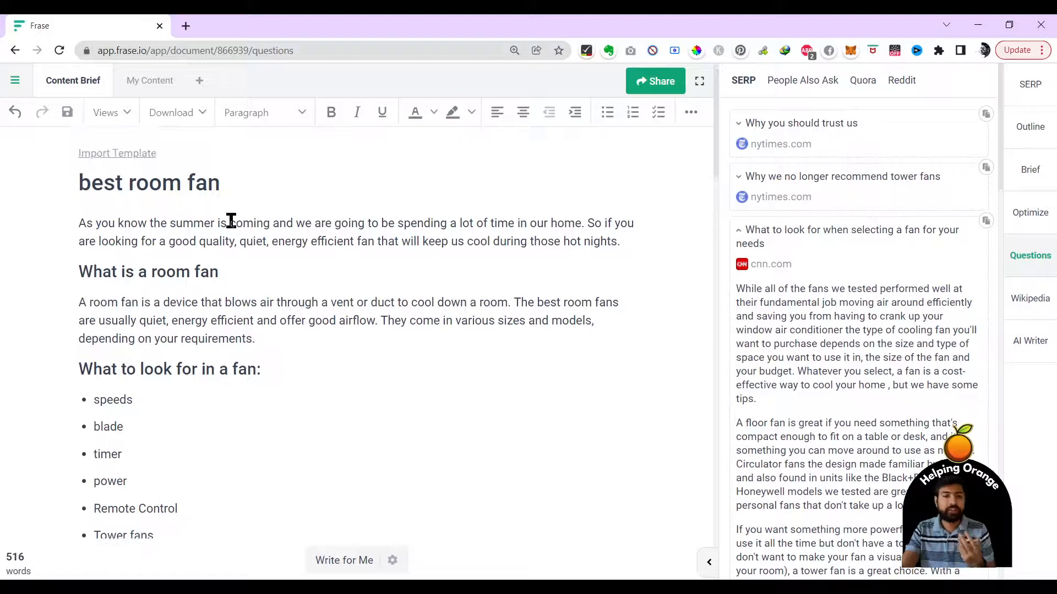
{"action": "left_click", "coordinate": [650, 95]}
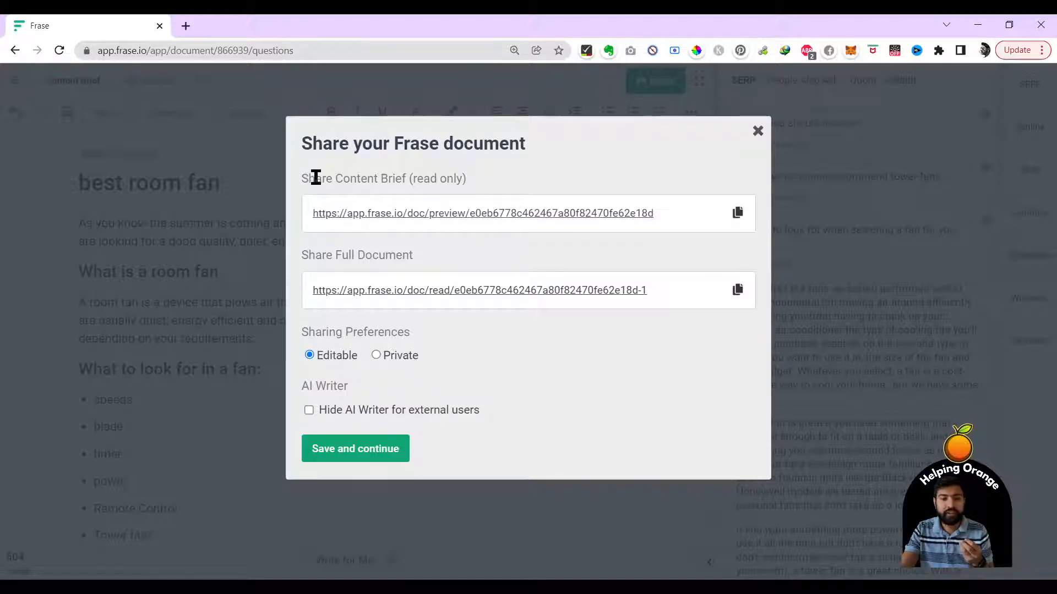
{"action": "left_click_drag", "start_coordinate": [315, 178], "coordinate": [415, 182]}
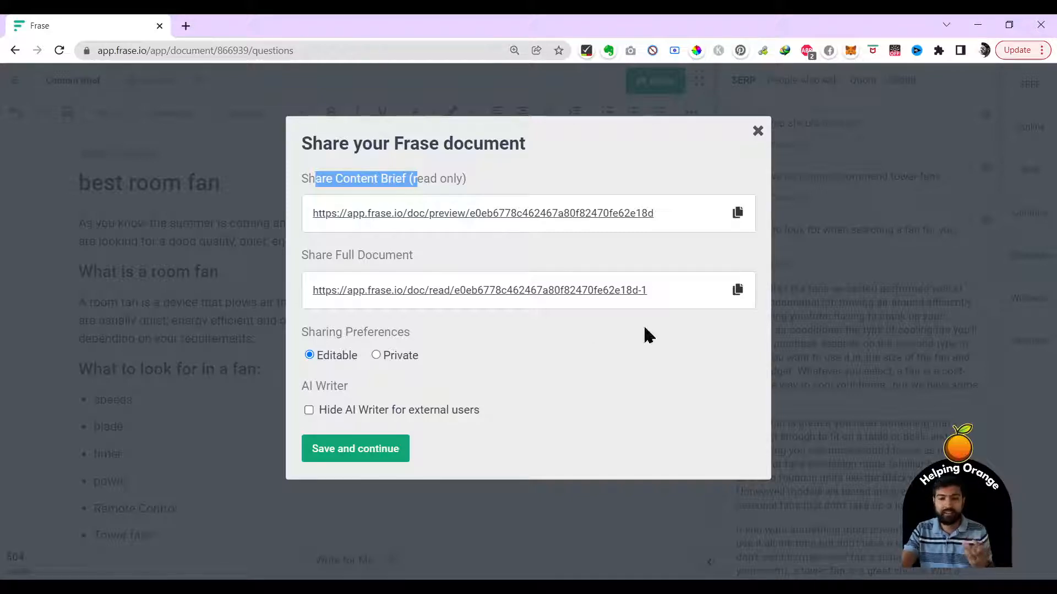
{"action": "left_click", "coordinate": [737, 290]}
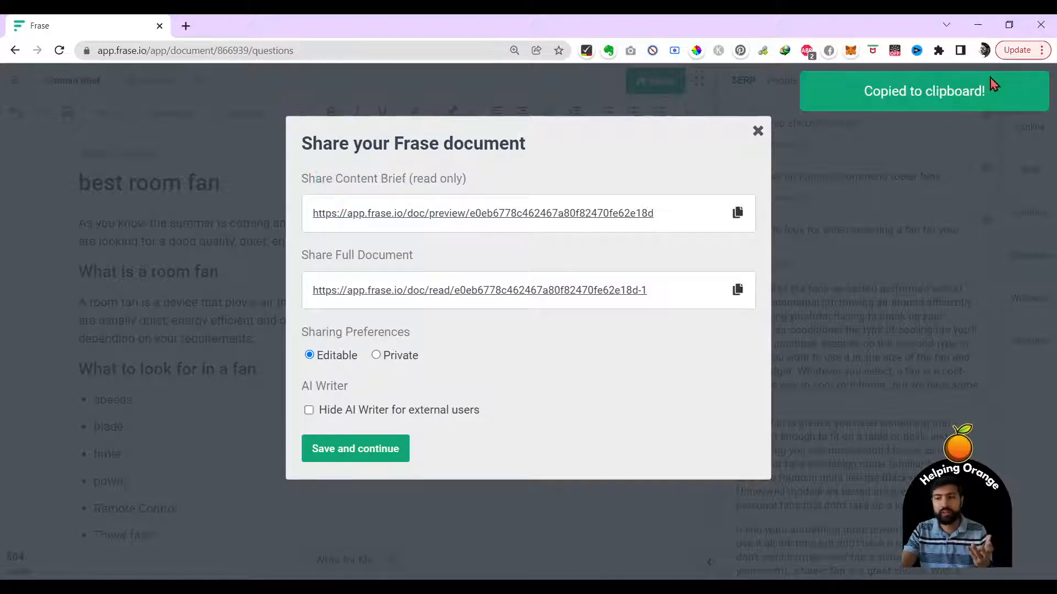
- Open the copied link in an incognito window, get the latest version of the document and look through it
{"action": "left_click", "coordinate": [1042, 50]}
{"action": "left_click", "coordinate": [970, 127]}
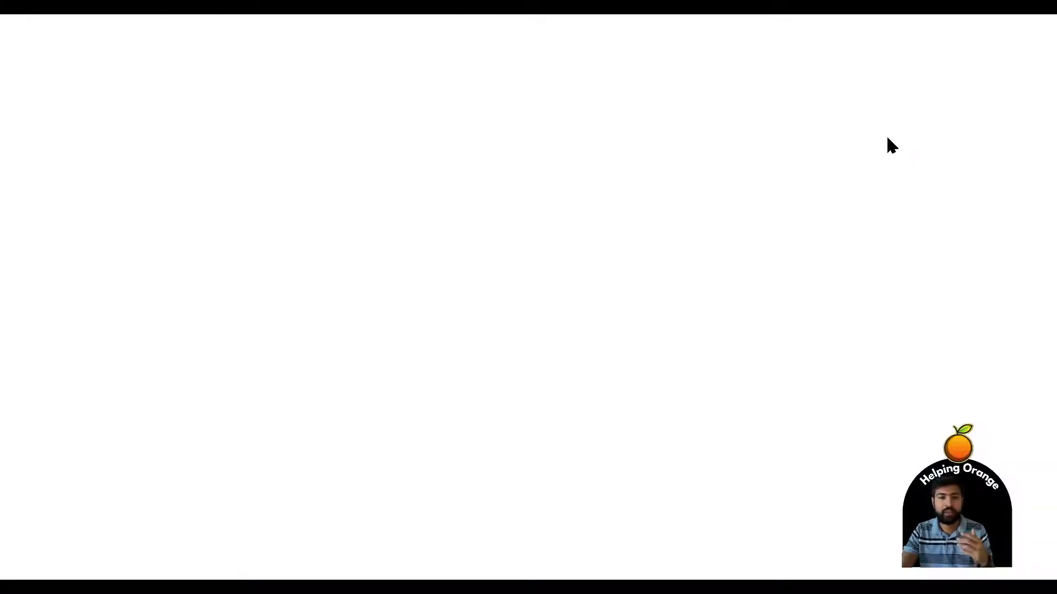
{"action": "key", "text": "ctrl+v"}
{"action": "key", "text": "Return"}
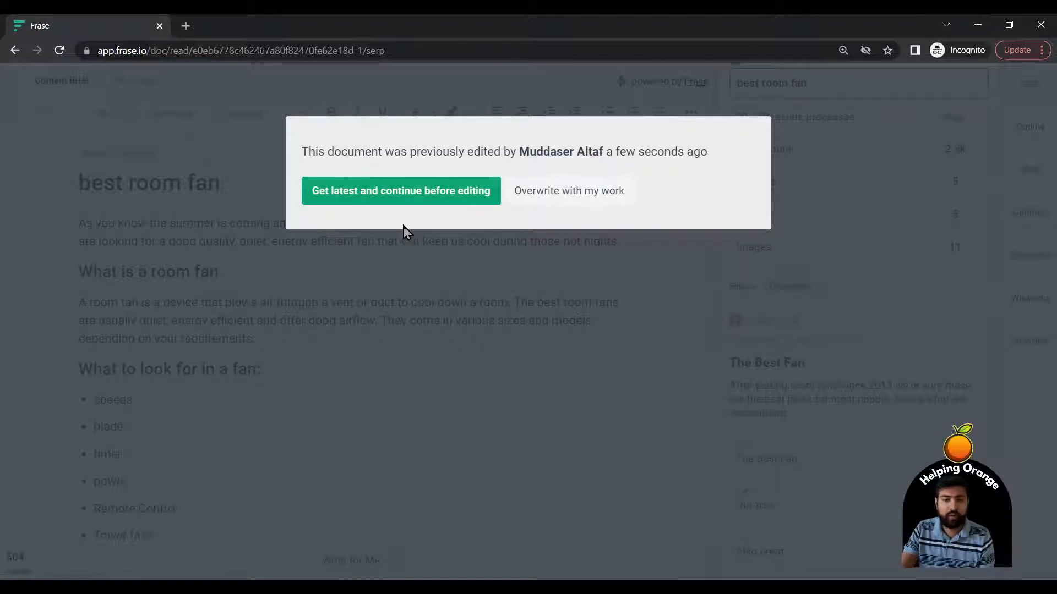
{"action": "left_click", "coordinate": [492, 194]}
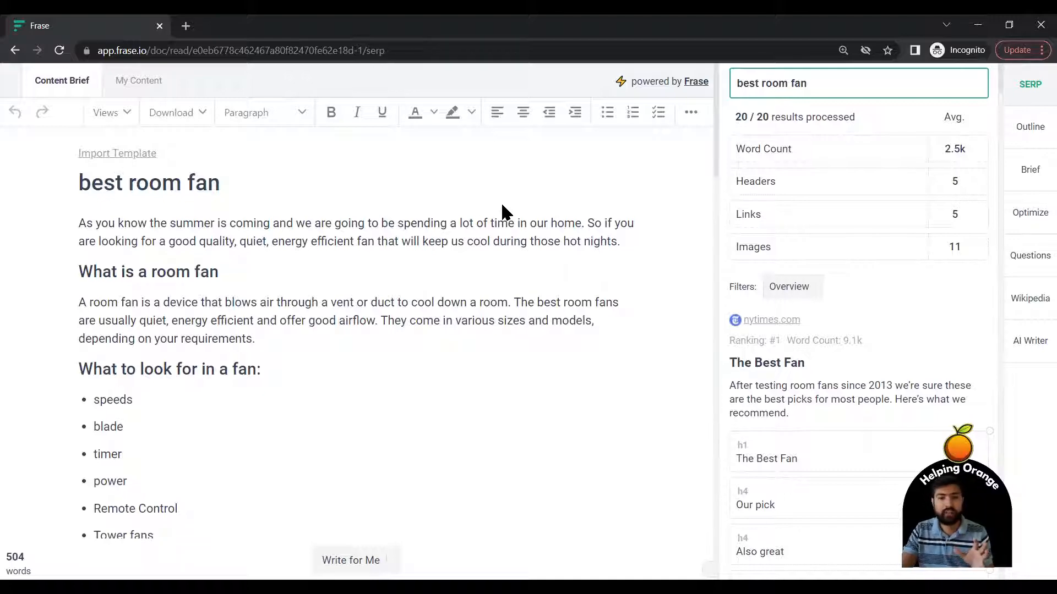
{"action": "scroll", "coordinate": [365, 246], "scroll_direction": "down", "scroll_amount": 10}
{"action": "scroll", "coordinate": [368, 248], "scroll_direction": "up", "scroll_amount": 10}
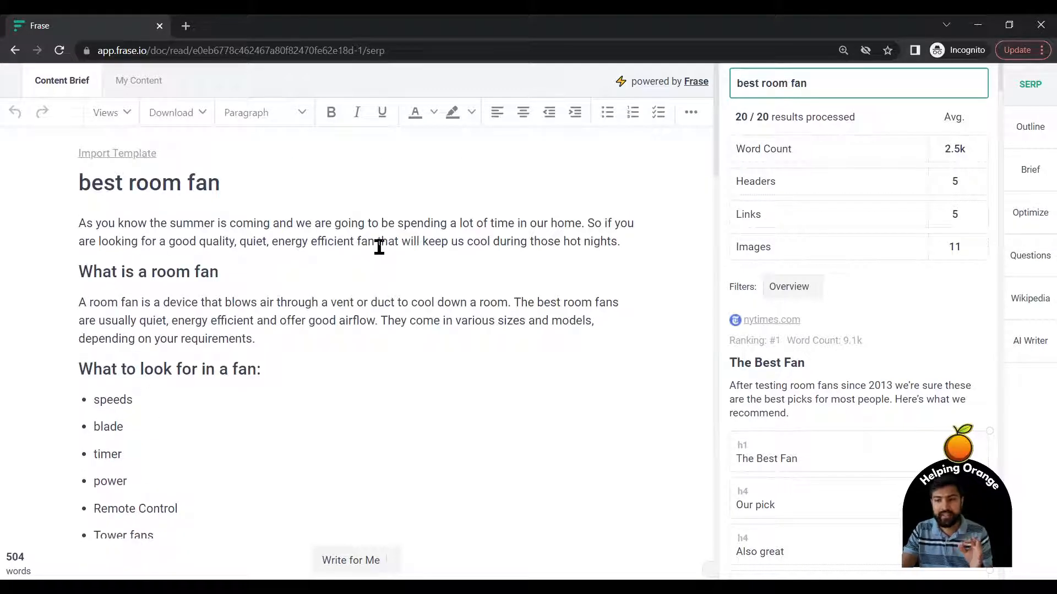
- Open the AI Writer in the shared document and have it write on a new line below the "What is a room fan" paragraph
{"action": "left_click", "coordinate": [1027, 341]}
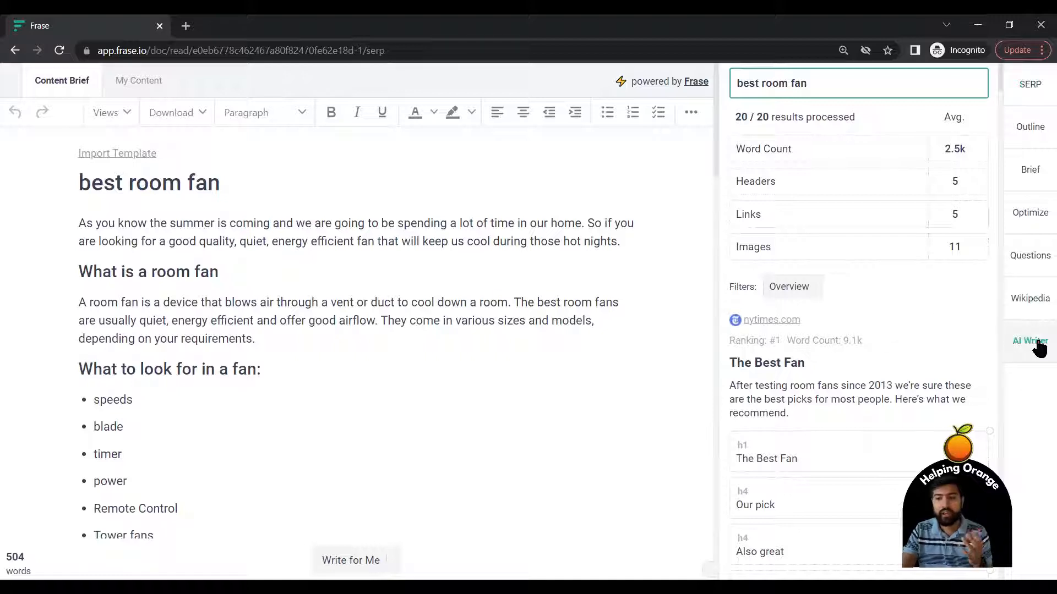
{"action": "left_click", "coordinate": [406, 333]}
{"action": "key", "text": "Return"}
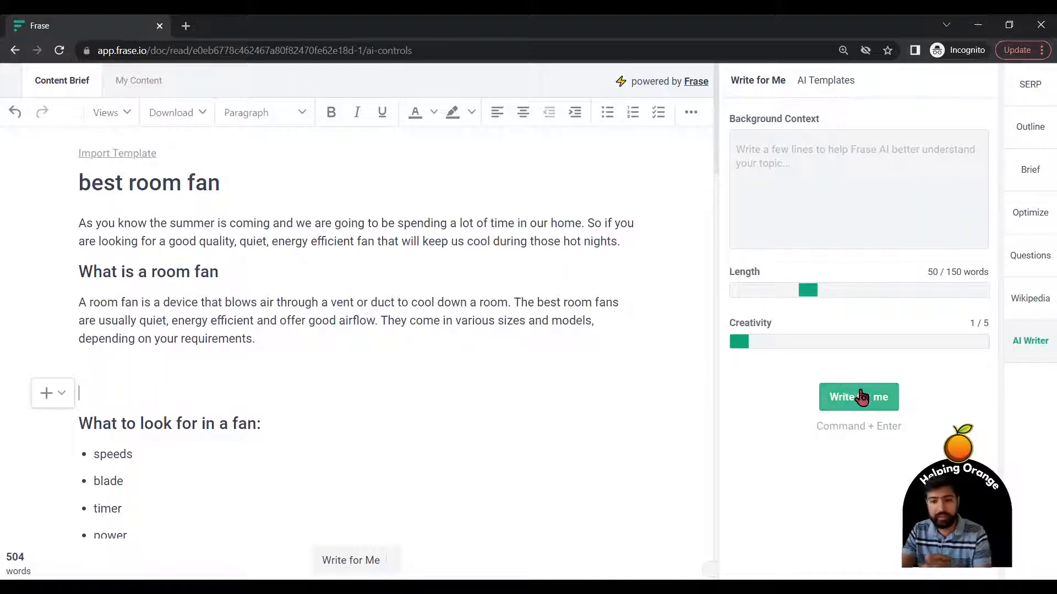
{"action": "left_click", "coordinate": [861, 397]}
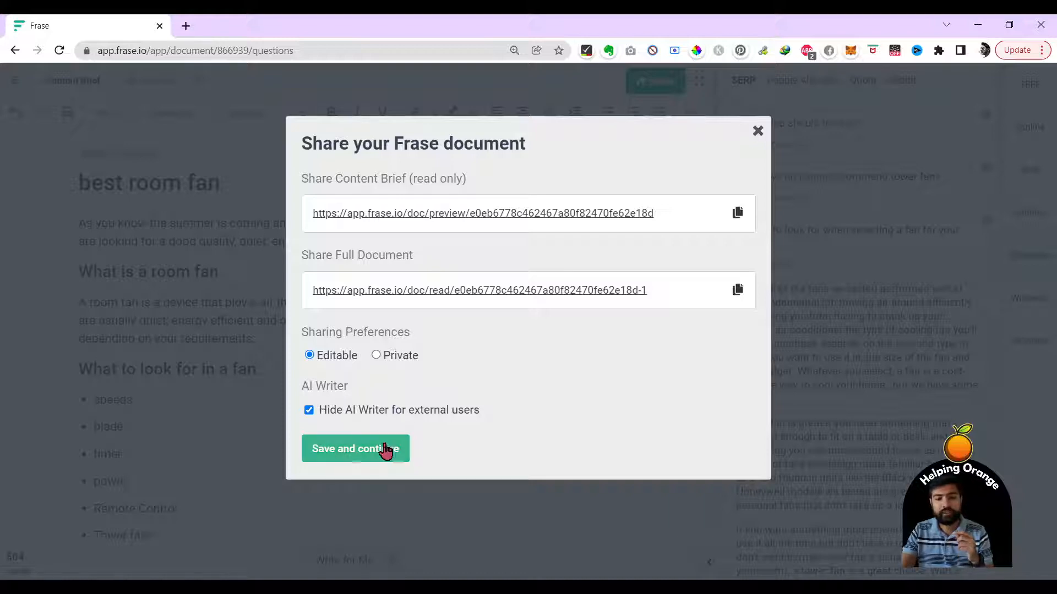
- Switch back to the original Frase window and save the sharing preferences with the AI Writer hidden for external users
{"action": "left_click", "coordinate": [350, 455]}
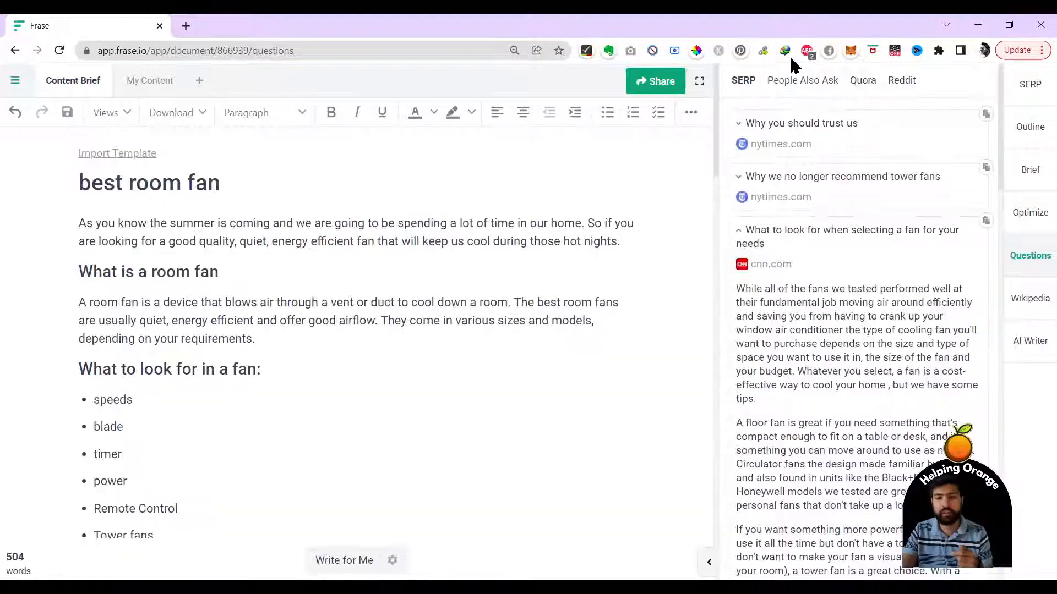
- Copy the Share Full Document link again, open it in a new incognito window and get the latest version before editing
{"action": "left_click", "coordinate": [669, 81]}
{"action": "left_click", "coordinate": [737, 290]}
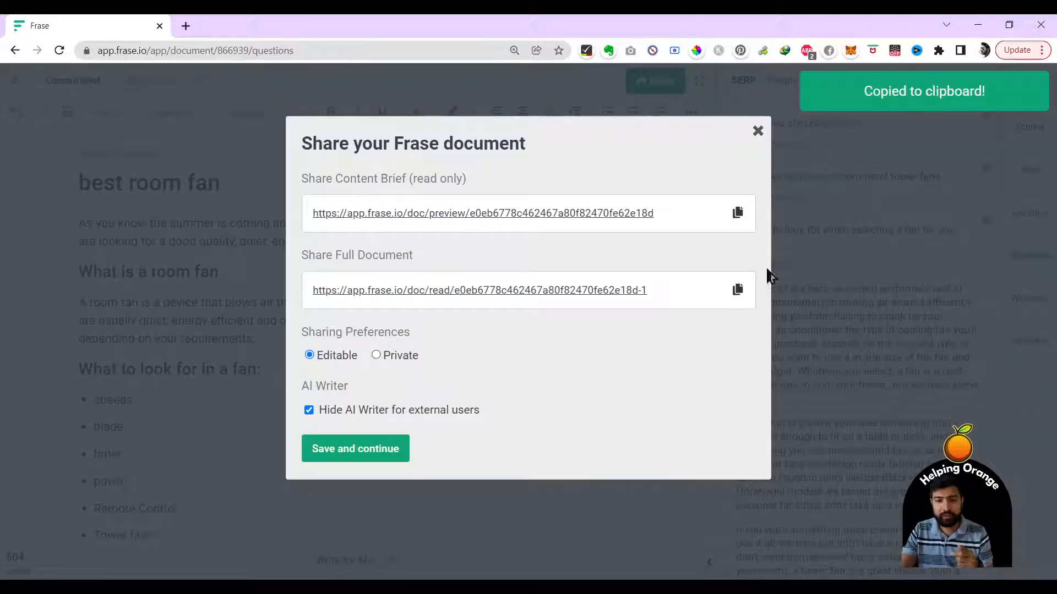
{"action": "left_click", "coordinate": [1018, 50]}
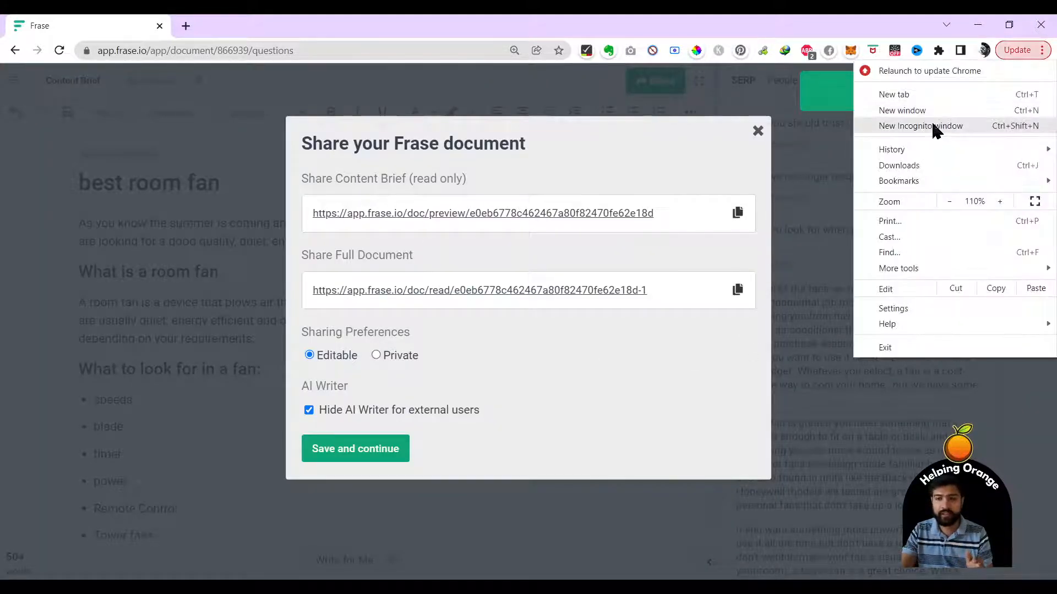
{"action": "left_click", "coordinate": [930, 120]}
{"action": "key", "text": "ctrl+v"}
{"action": "key", "text": "Return"}
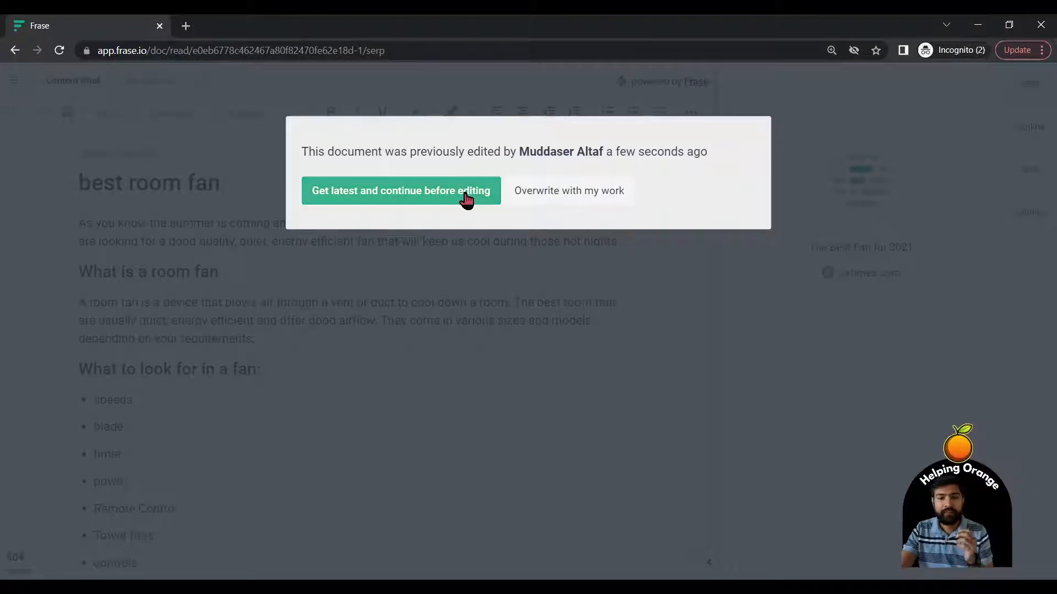
{"action": "left_click", "coordinate": [467, 198]}
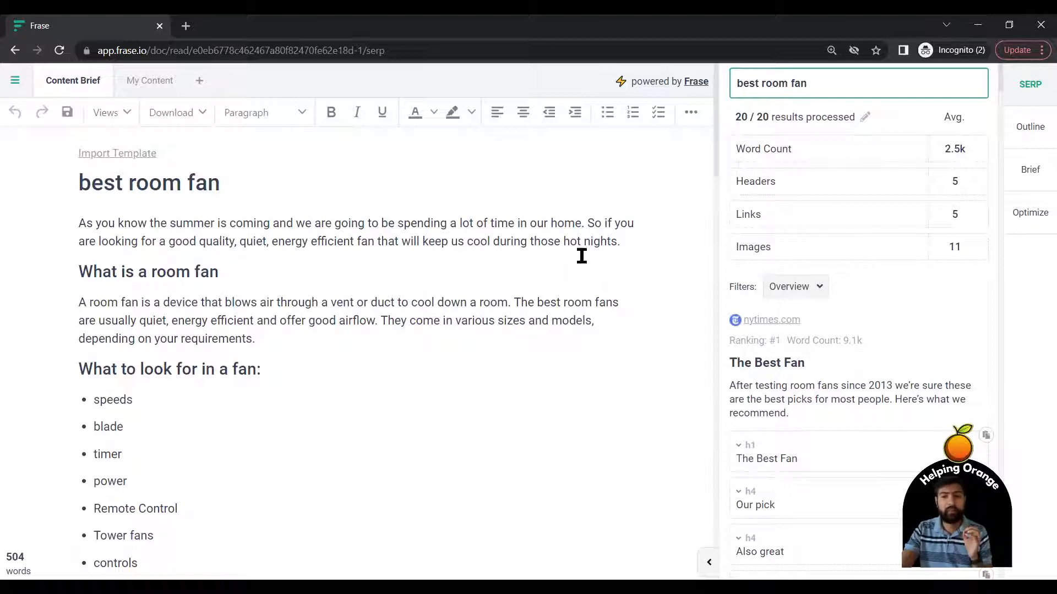
- Review the Optimize topics and content in the shared document, then return to the original window and close the sharing options
{"action": "left_click", "coordinate": [1023, 211]}
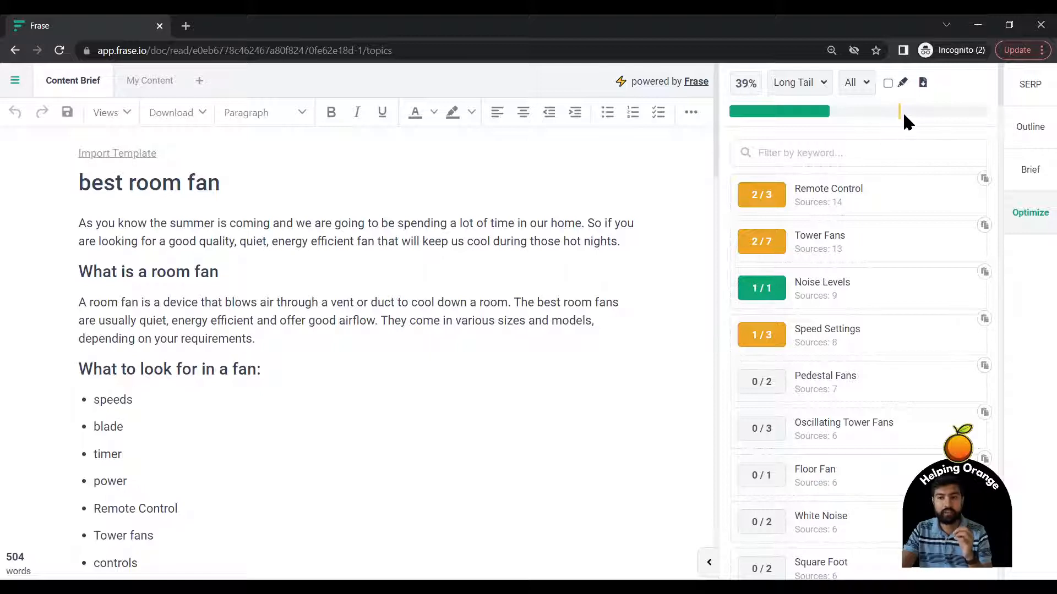
{"action": "mouse_move", "coordinate": [899, 114]}
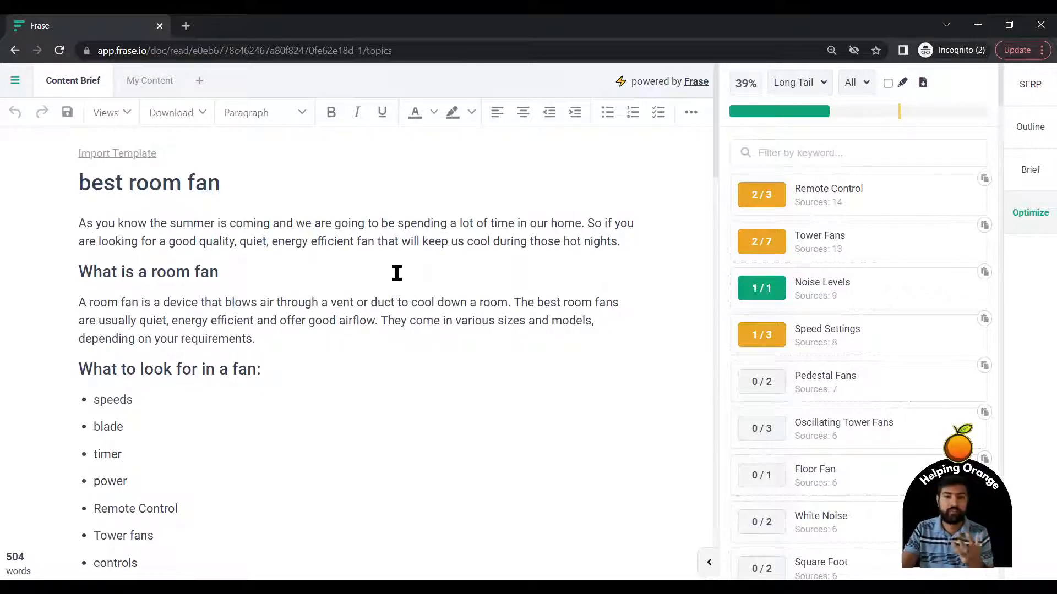
{"action": "scroll", "coordinate": [229, 215], "scroll_direction": "down", "scroll_amount": 15}
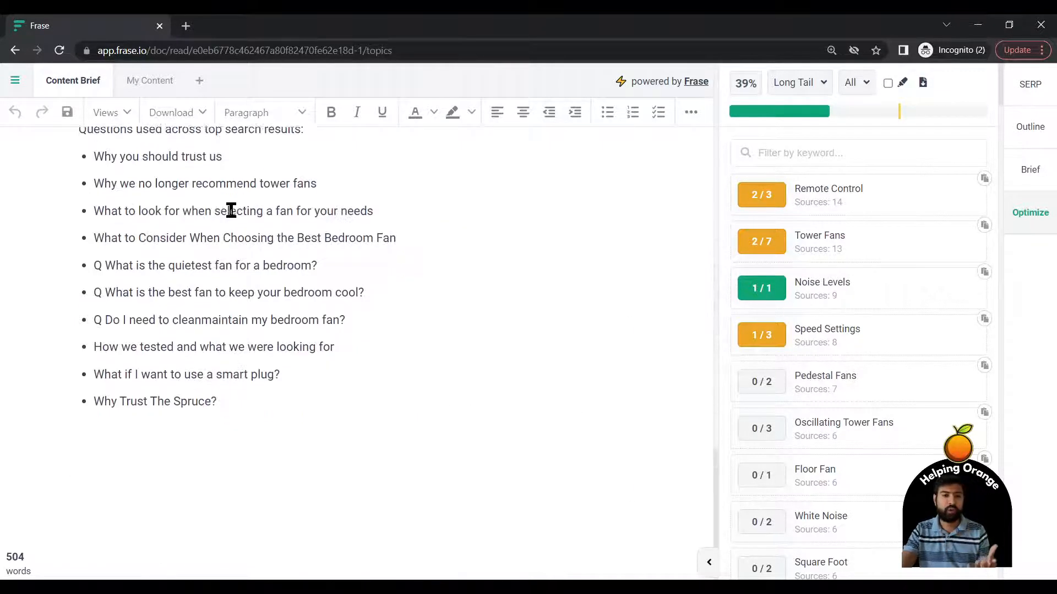
{"action": "scroll", "coordinate": [242, 218], "scroll_direction": "up", "scroll_amount": 20}
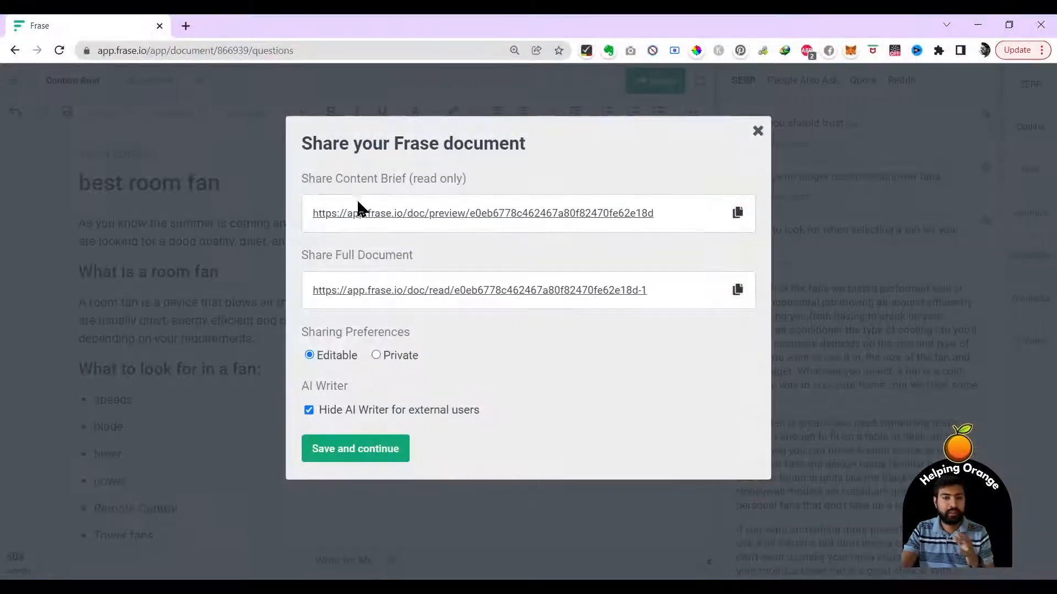
{"action": "left_click", "coordinate": [755, 132]}
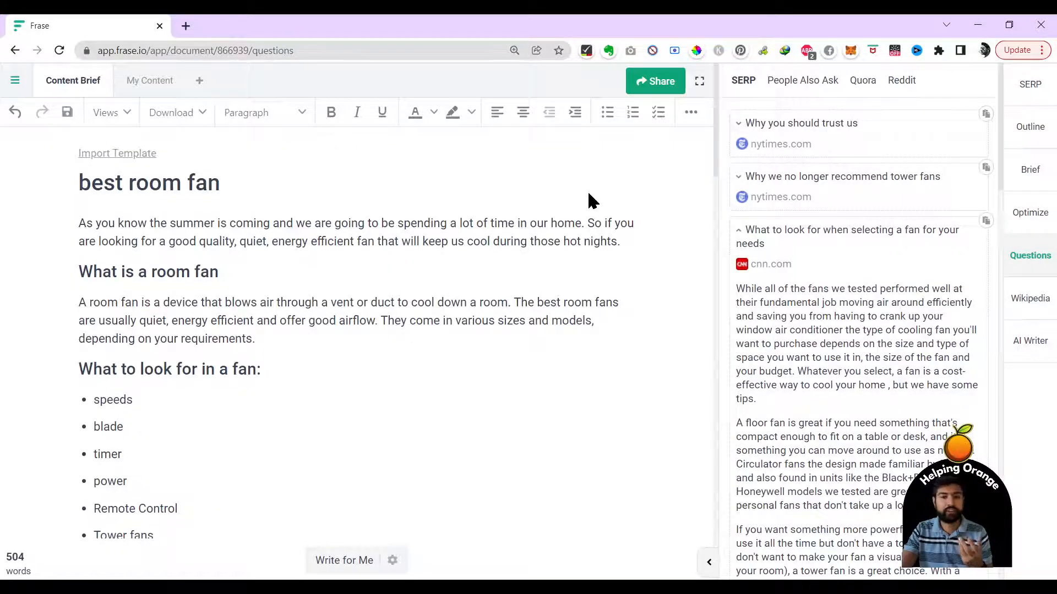
- Look over the editor's views, paragraph styles and additional options for inserting a table, image or video
{"action": "left_click", "coordinate": [124, 114]}
{"action": "left_click", "coordinate": [276, 113]}
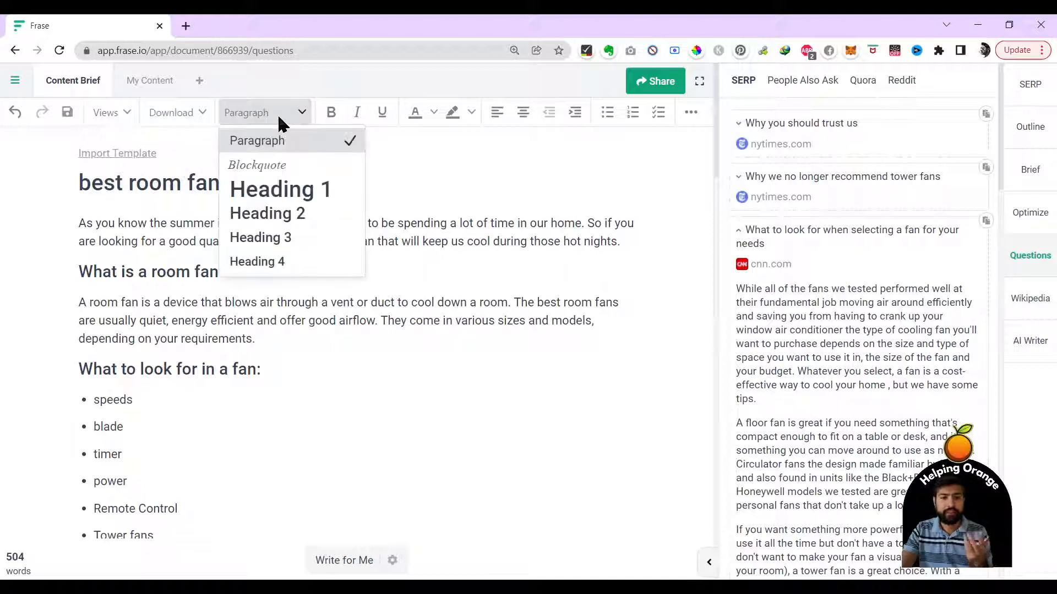
{"action": "left_click", "coordinate": [690, 117]}
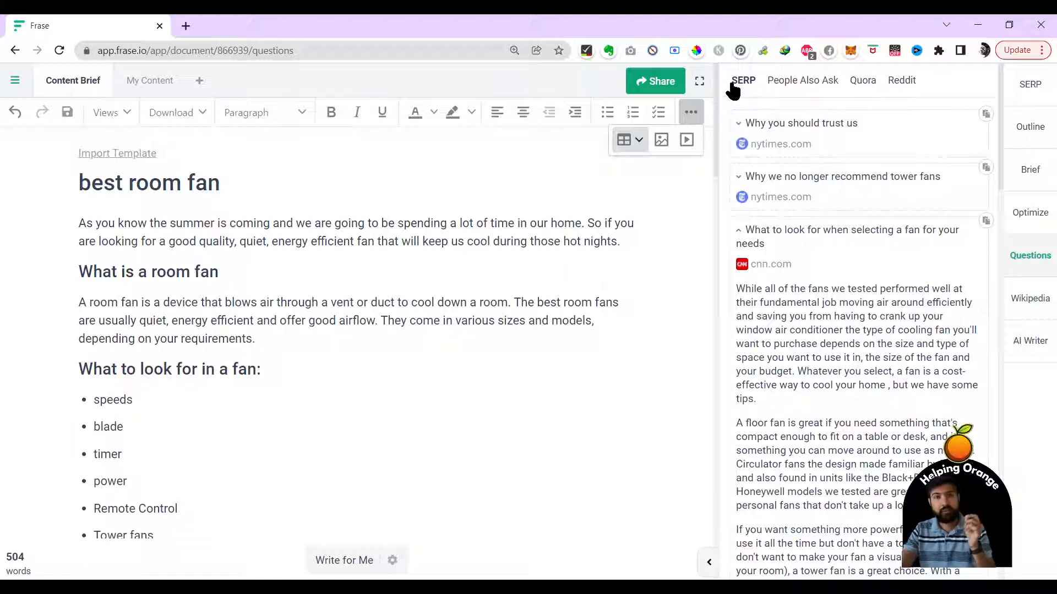
- Browse the research questions from People Also Ask, Quora and Reddit, ending on the Quora questions
{"action": "left_click", "coordinate": [792, 83]}
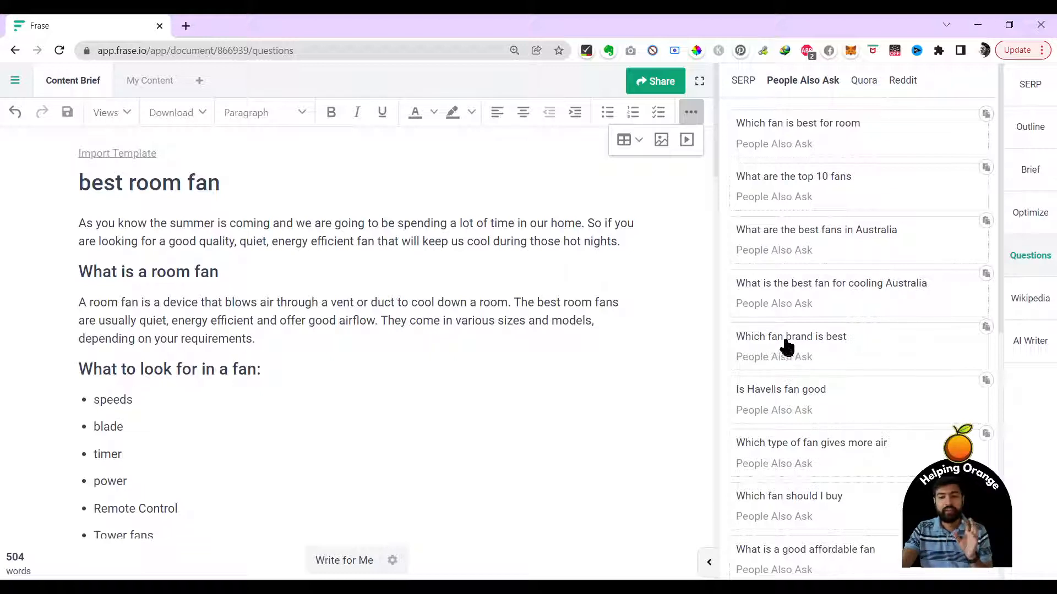
{"action": "left_click", "coordinate": [863, 82]}
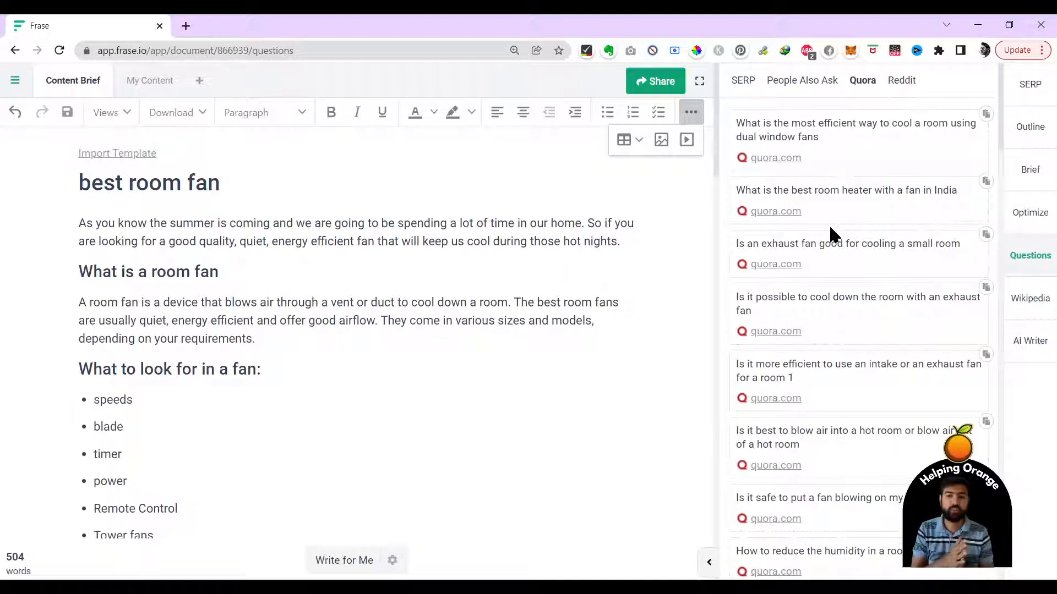
{"action": "left_click", "coordinate": [902, 82]}
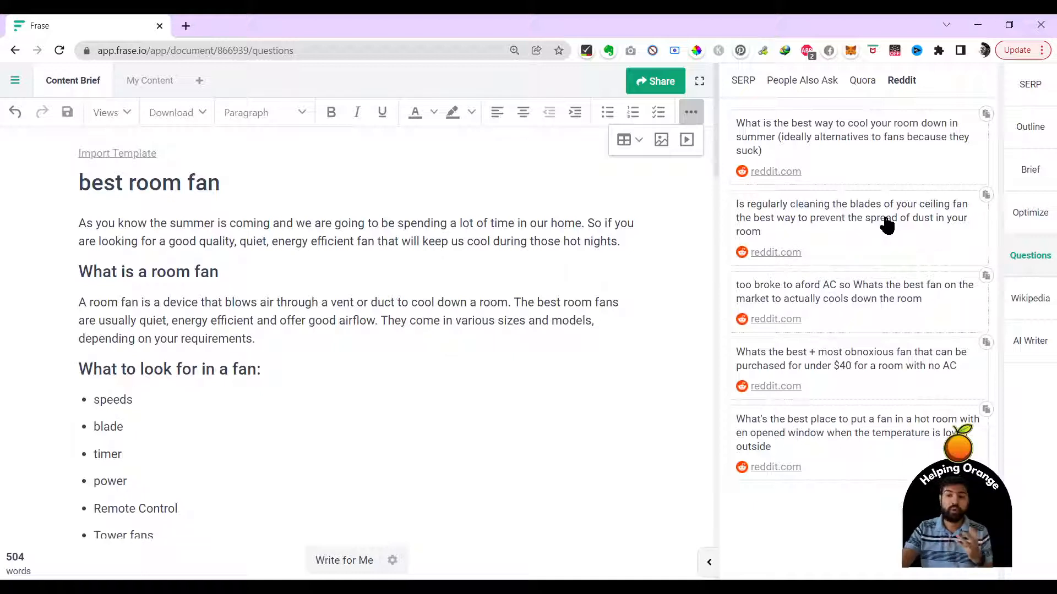
{"action": "left_click", "coordinate": [858, 83]}
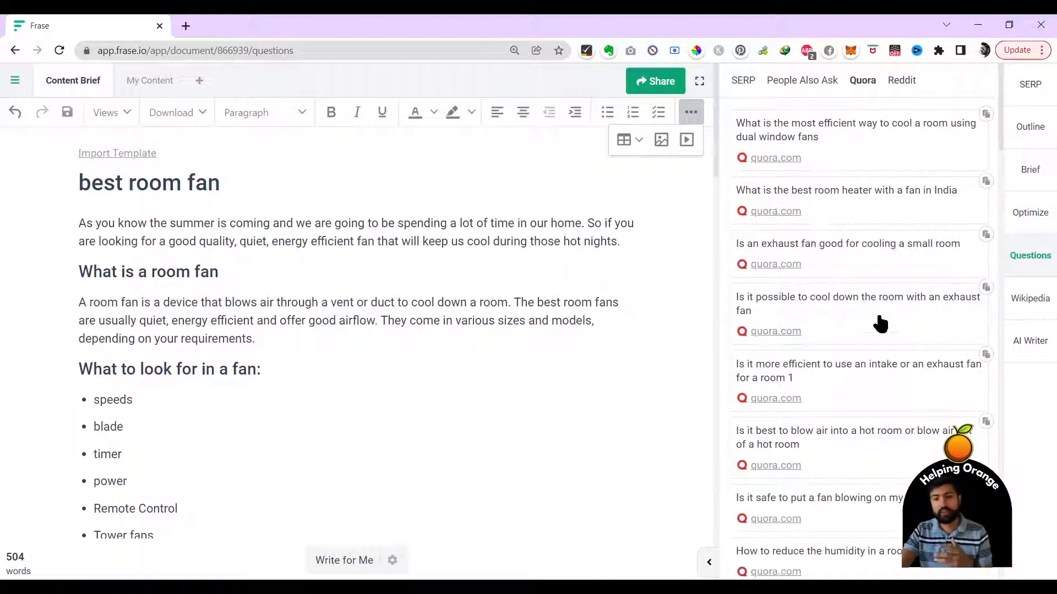